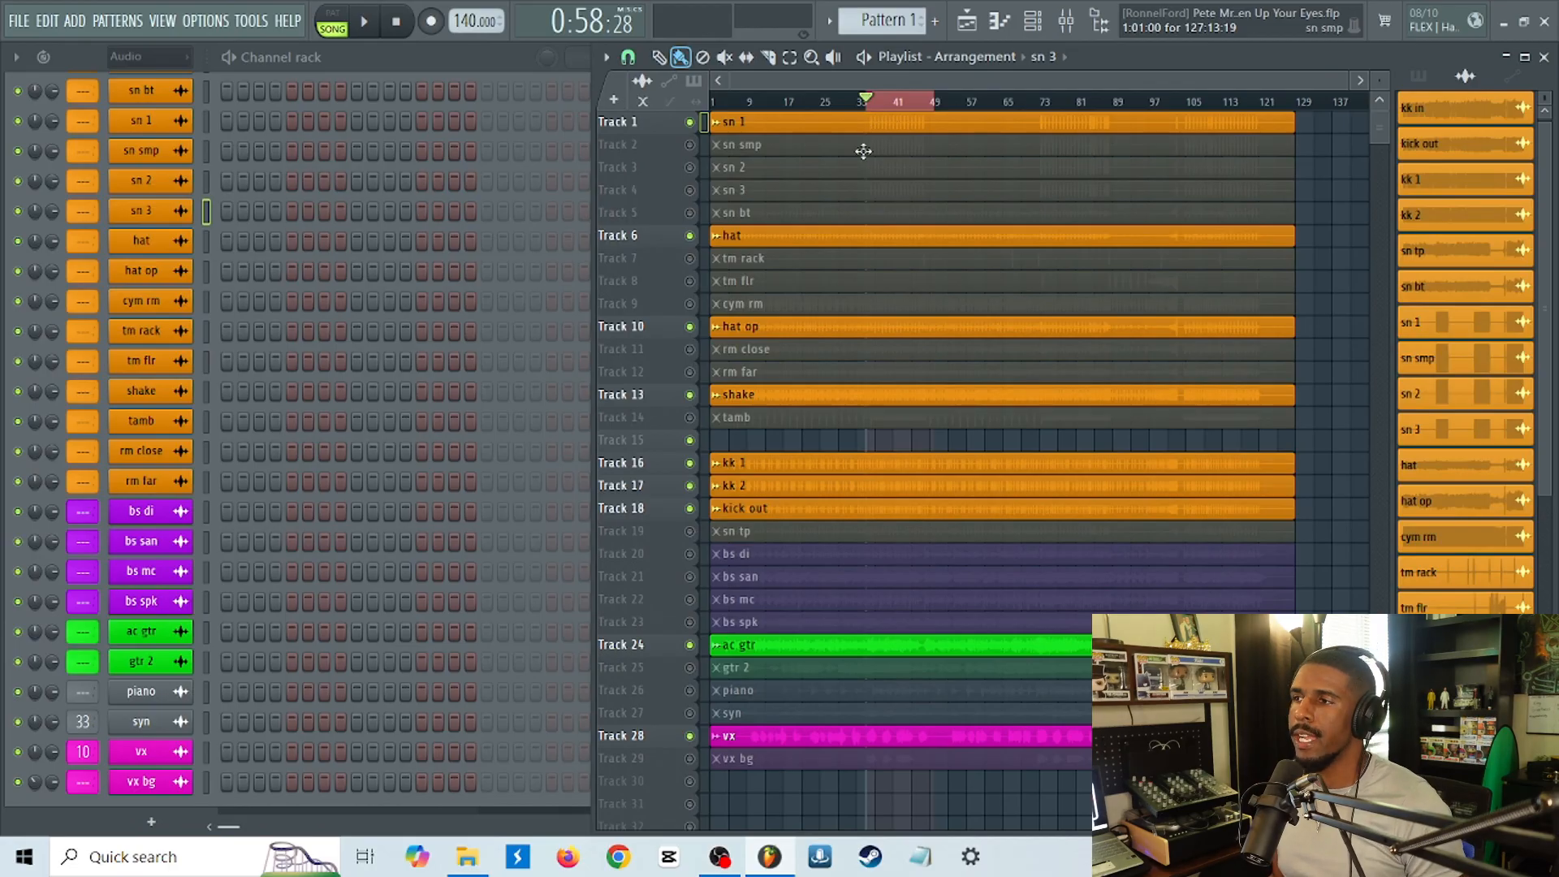
View the sn 1 audio clip's channel settings, first from its playlist clip and again from its channel rack entry.
left_click(937, 130)
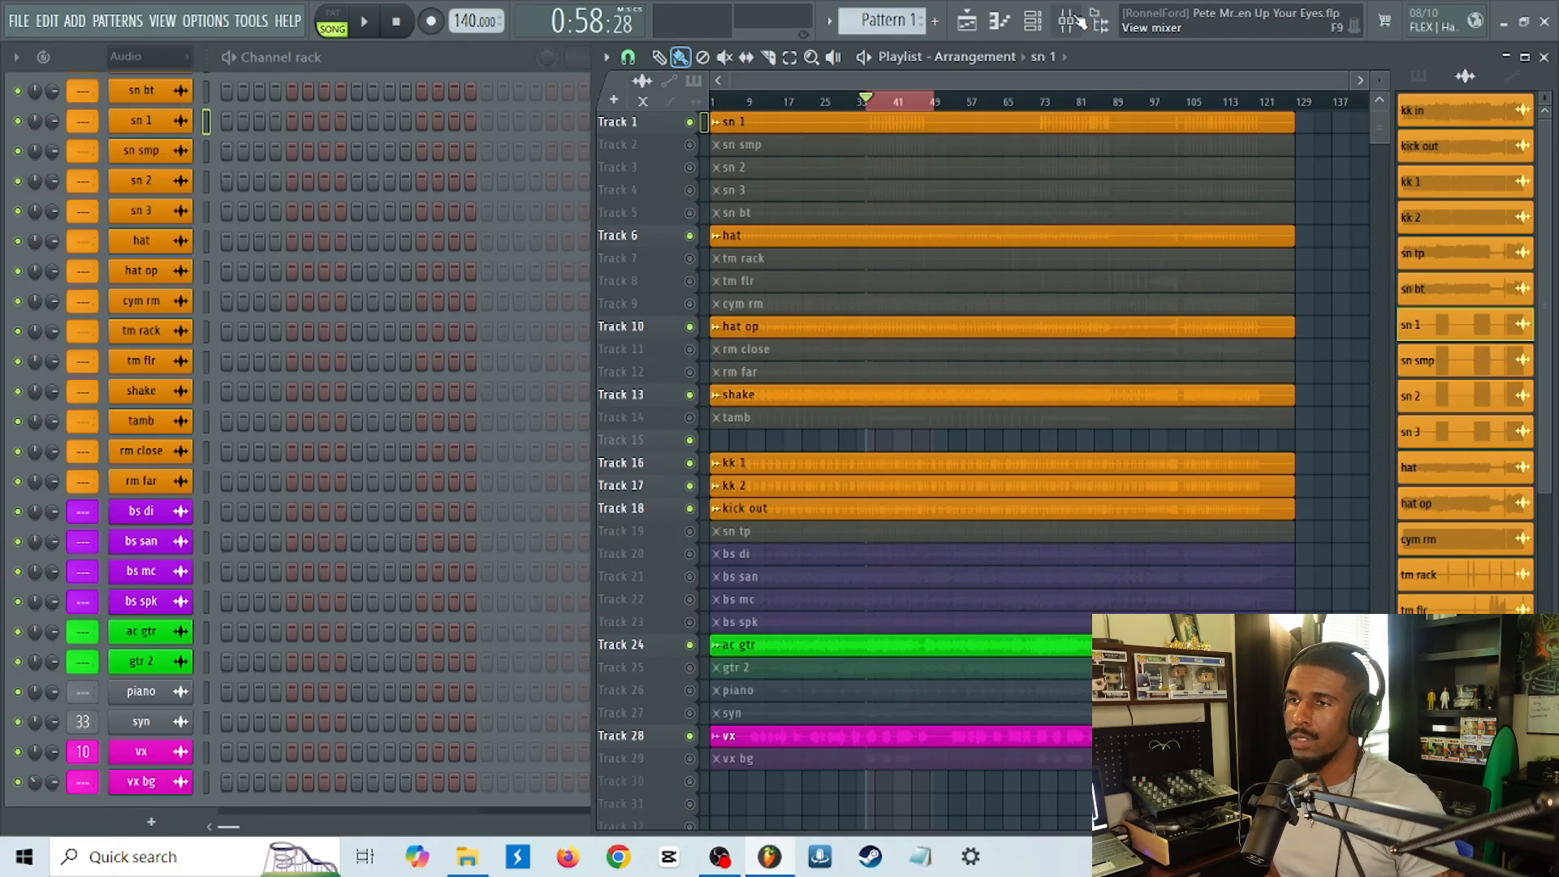
double_click(916, 127)
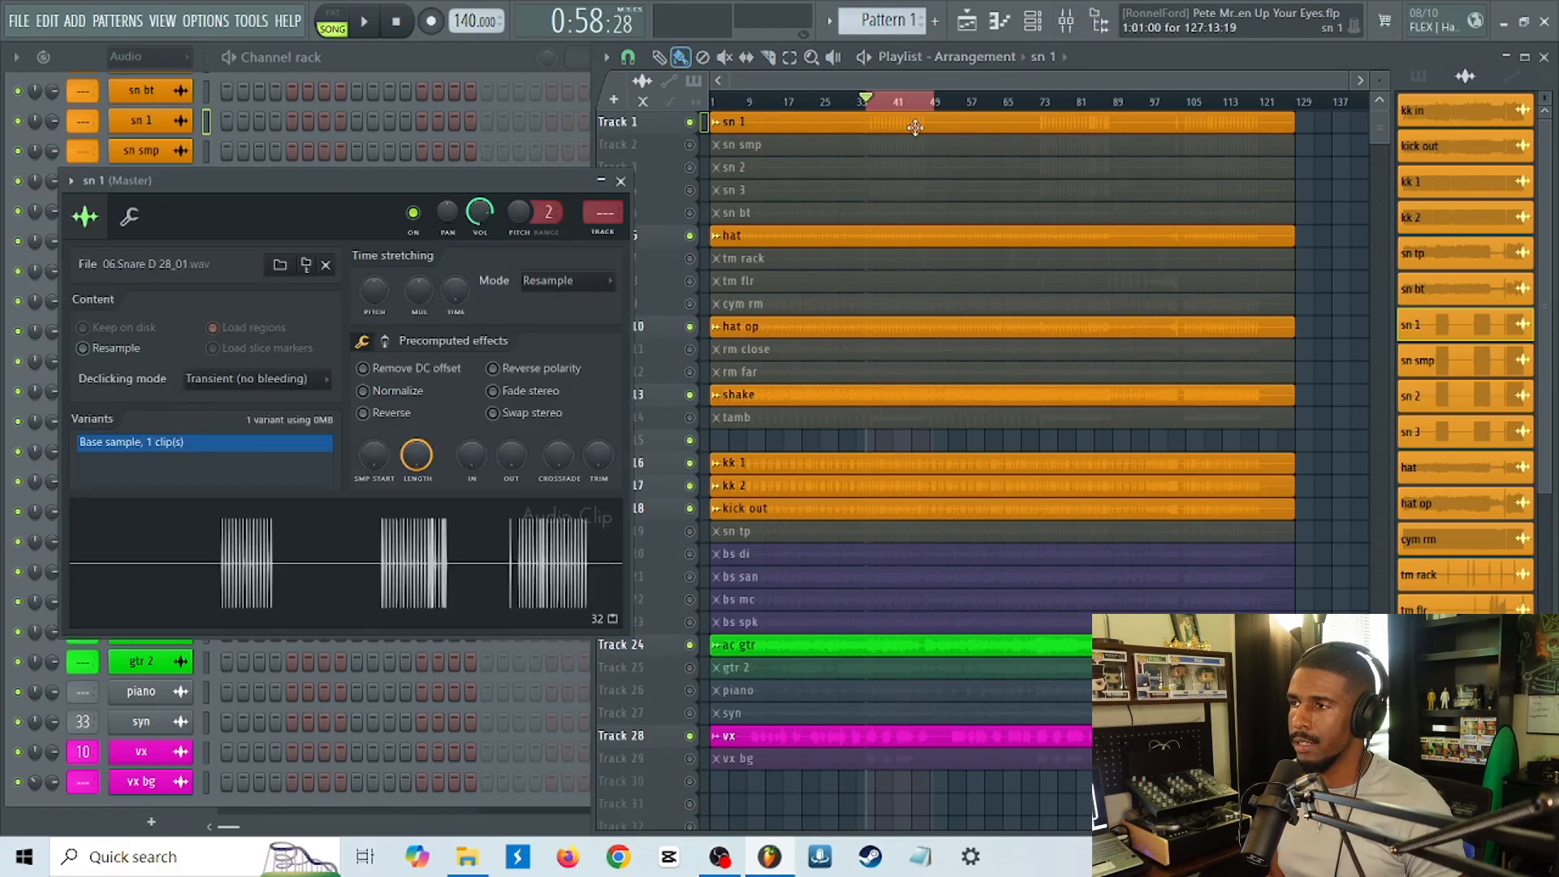
key("Escape")
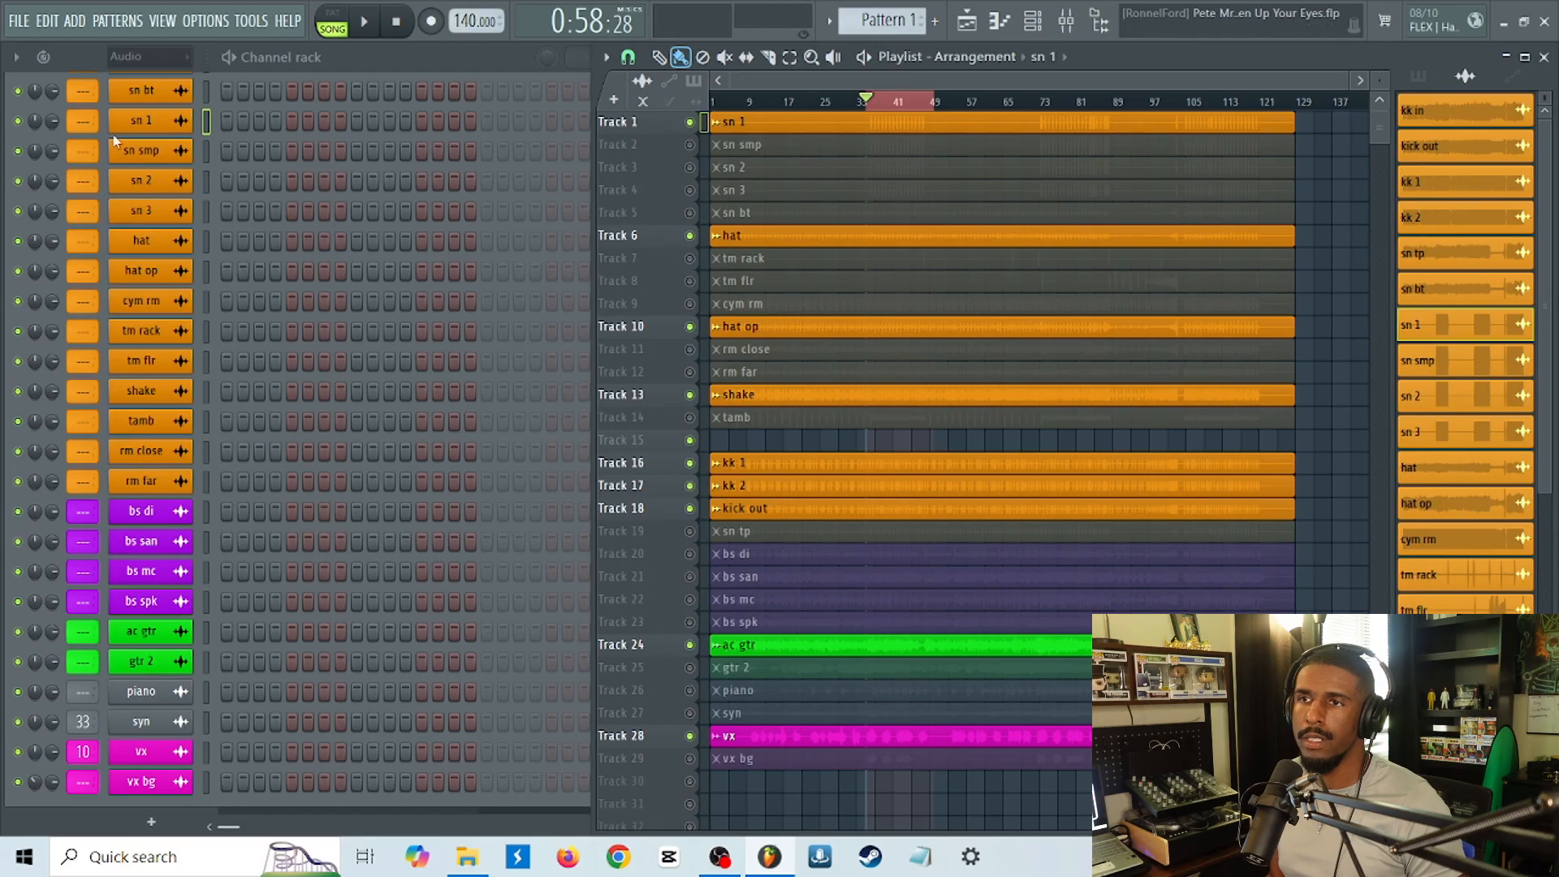
left_click(140, 122)
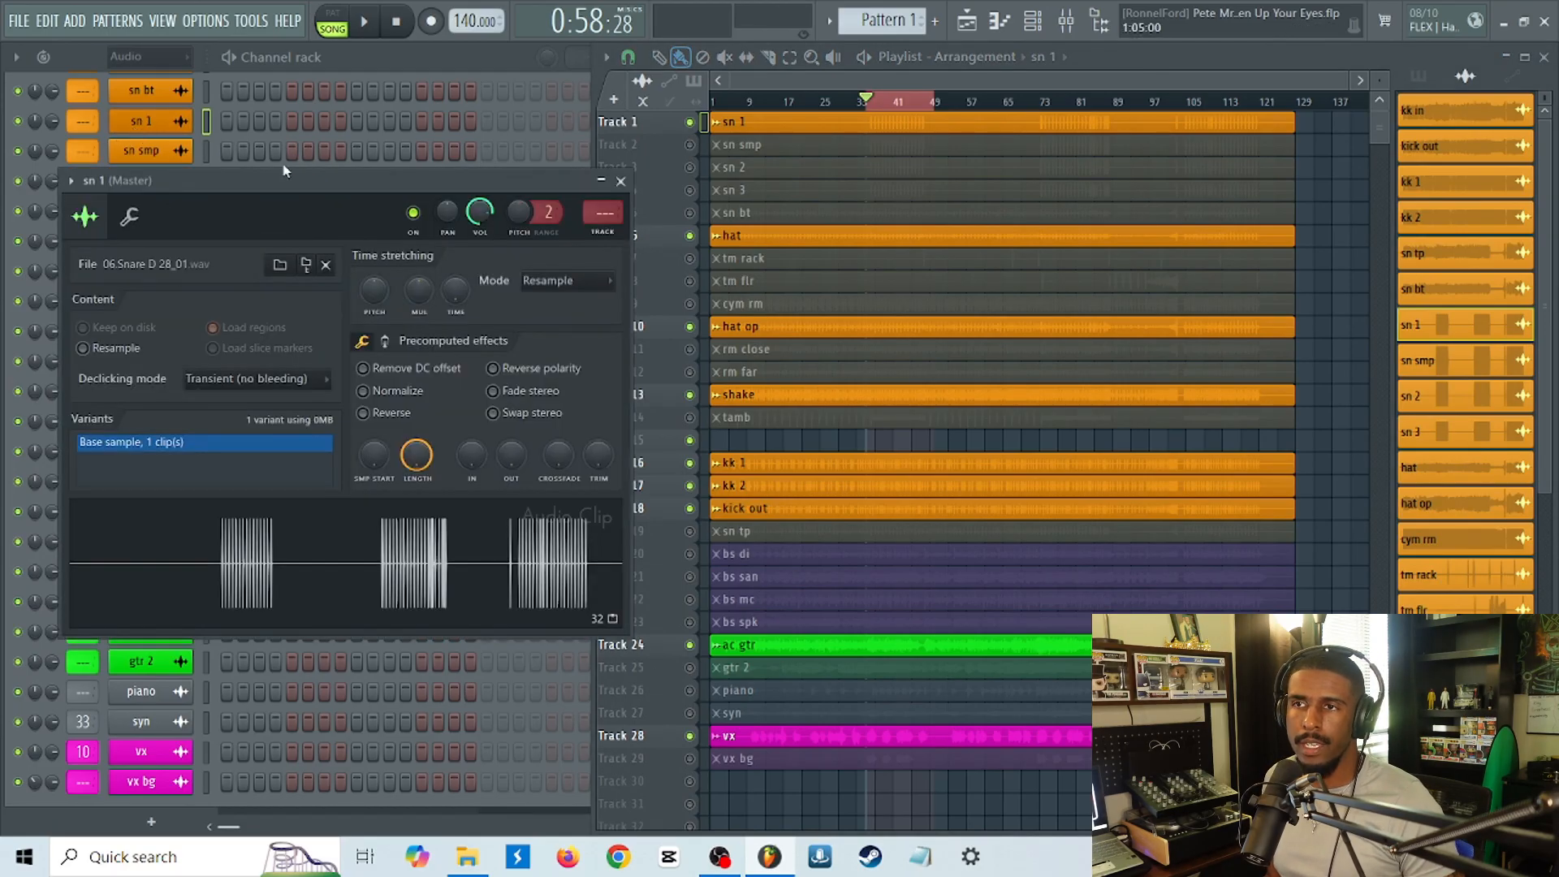
key("Escape")
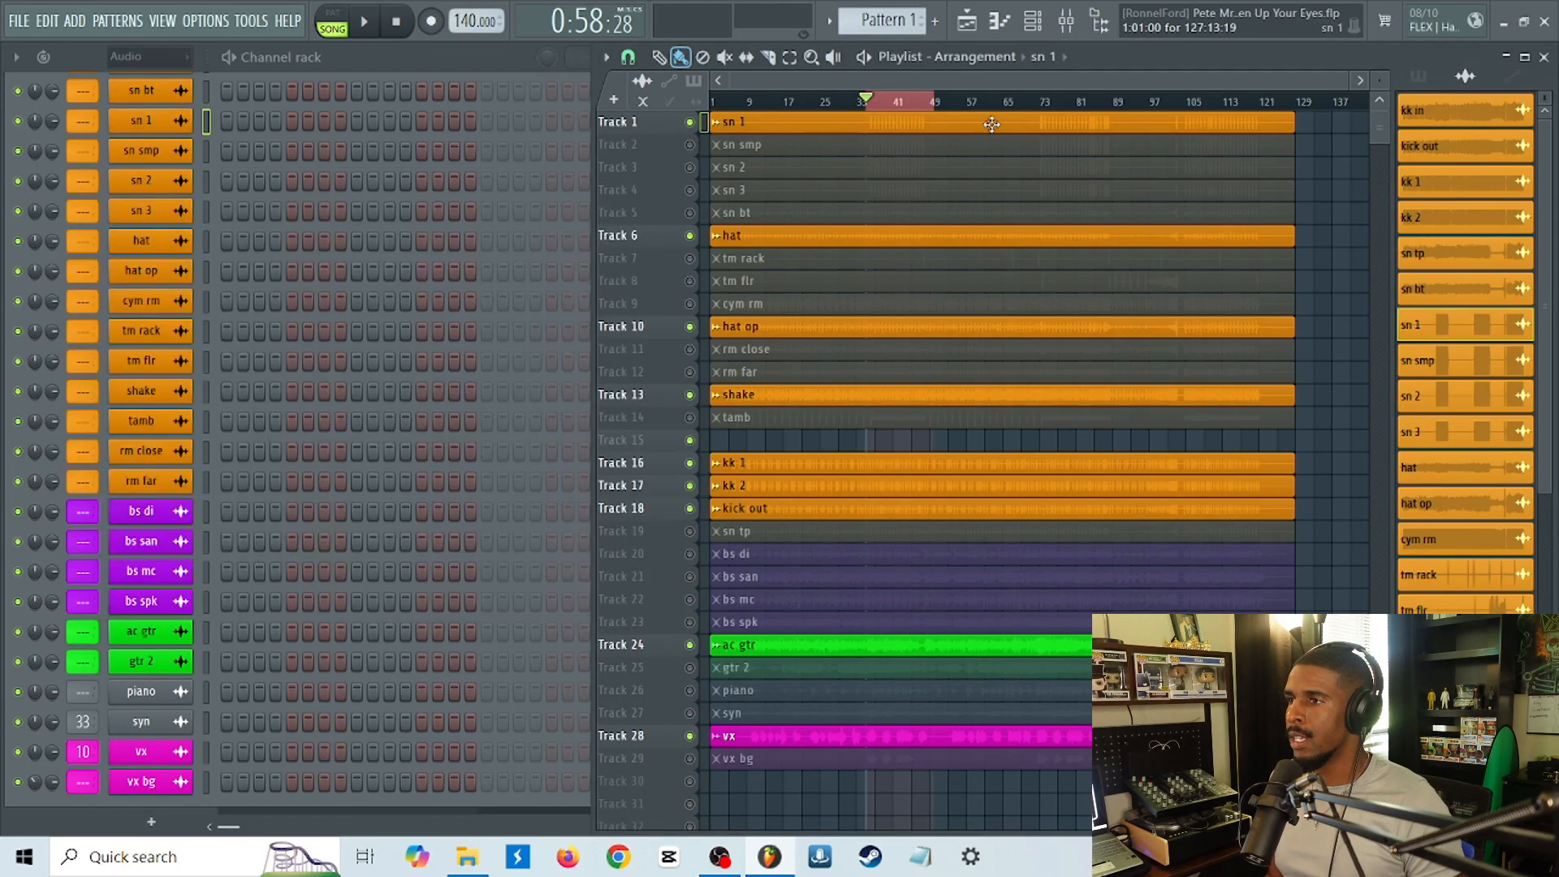
Route the sn 1 channel to mixer insert 1 with the option to route selected channels to this track.
double_click(887, 133)
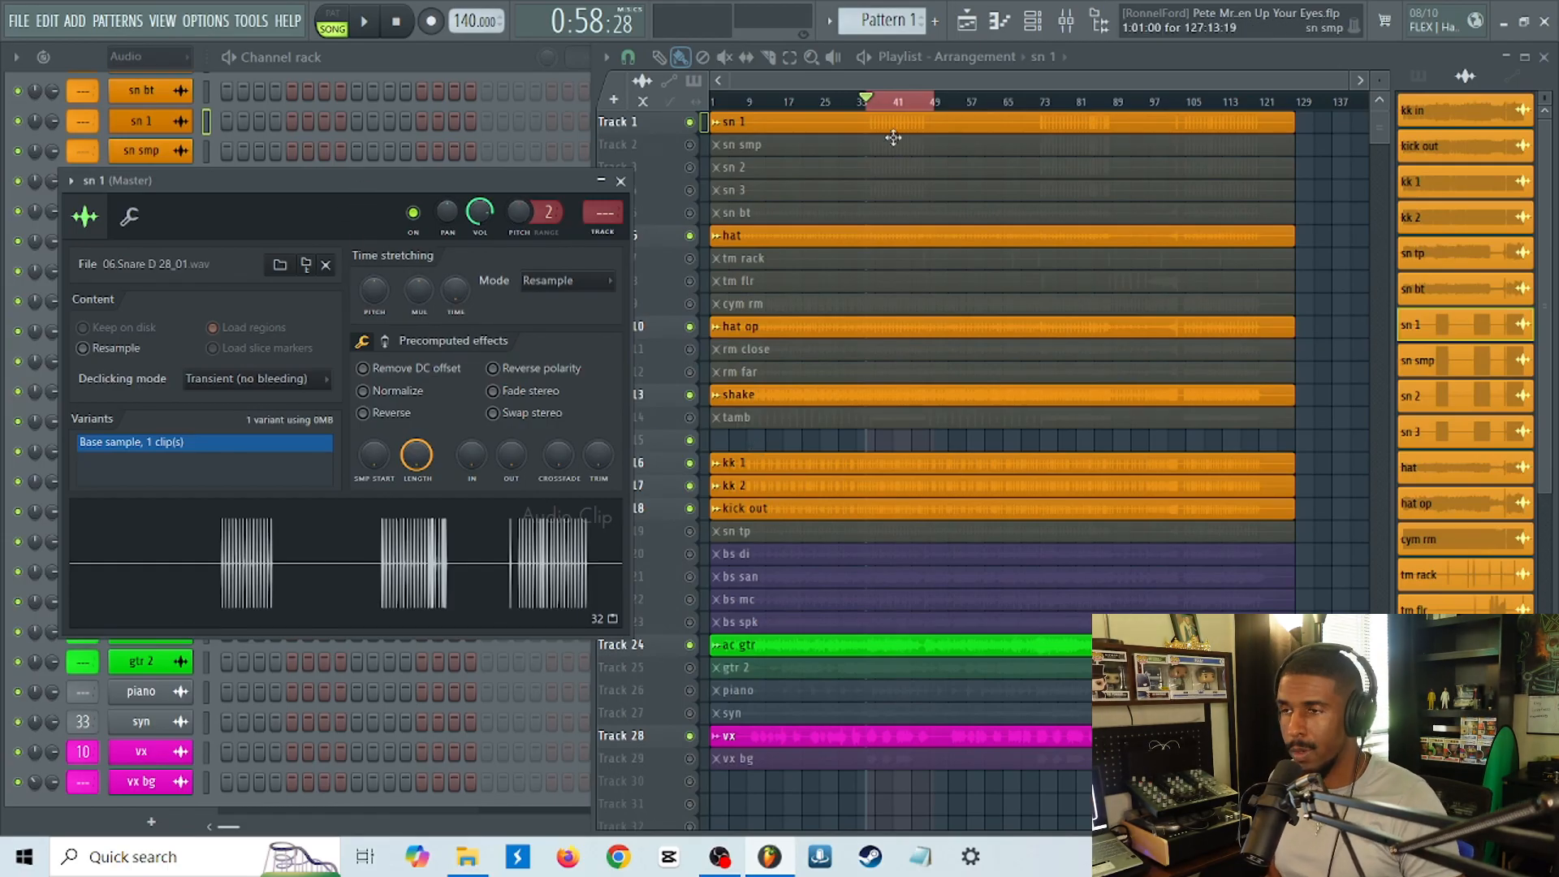
left_click(1079, 36)
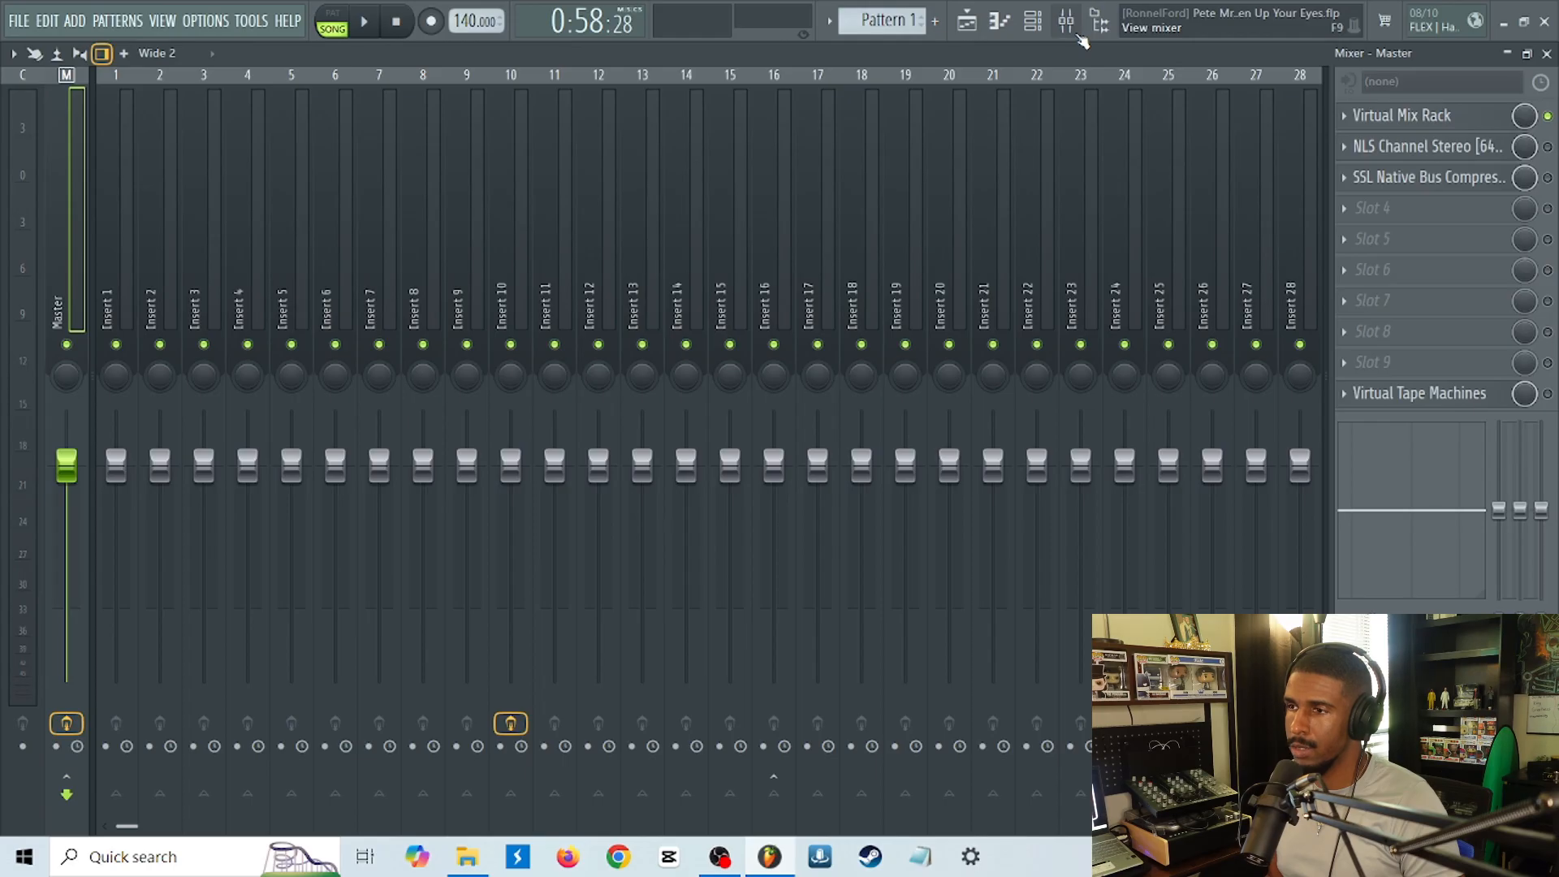
key("F9")
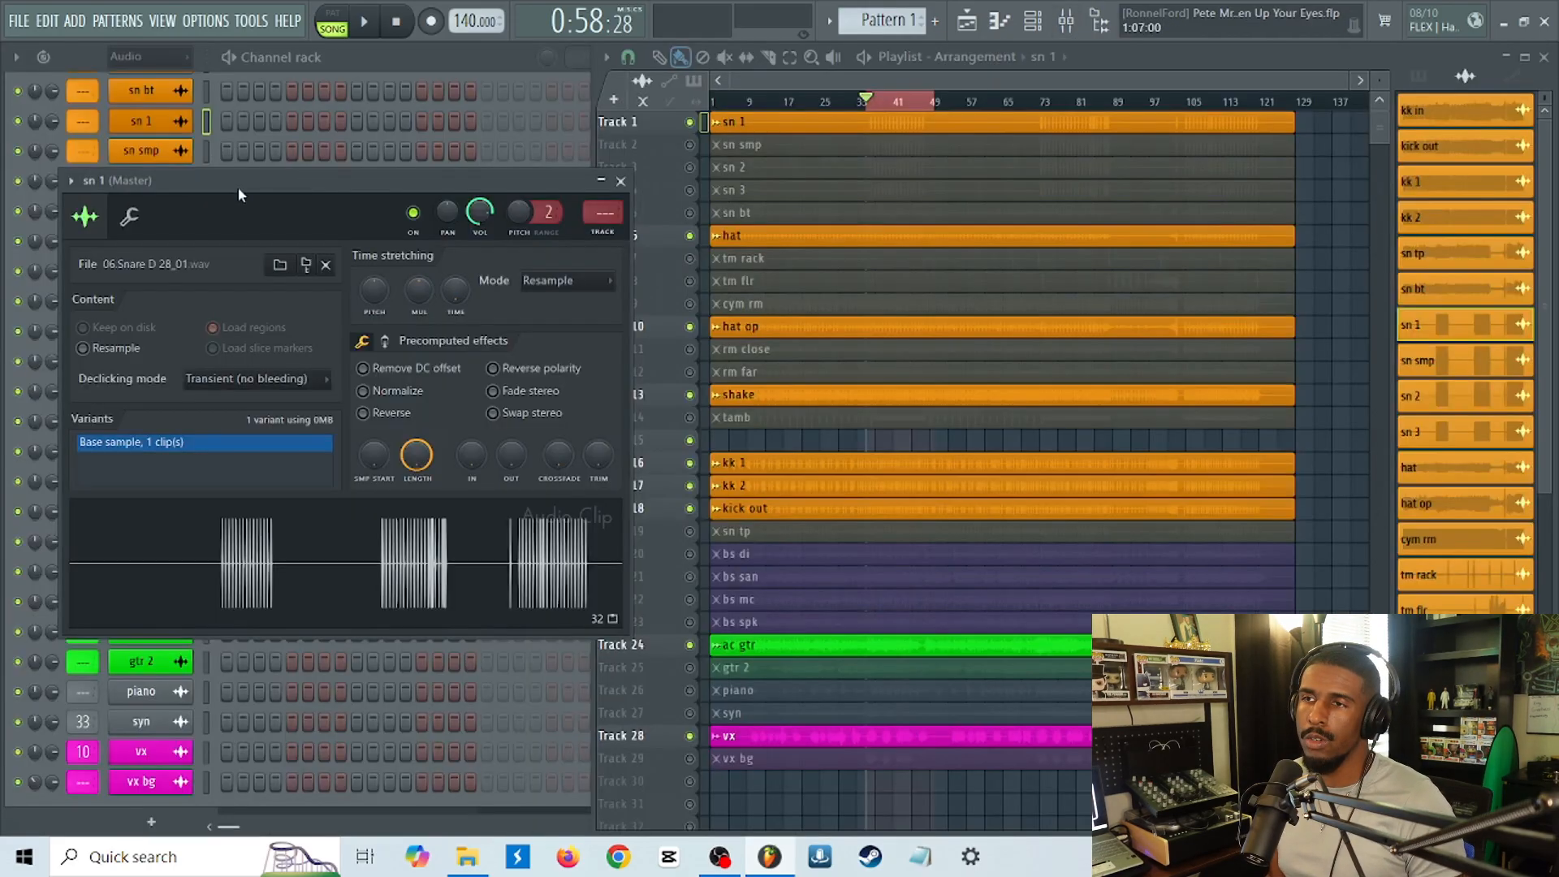
left_click_drag(228, 184, 633, 192)
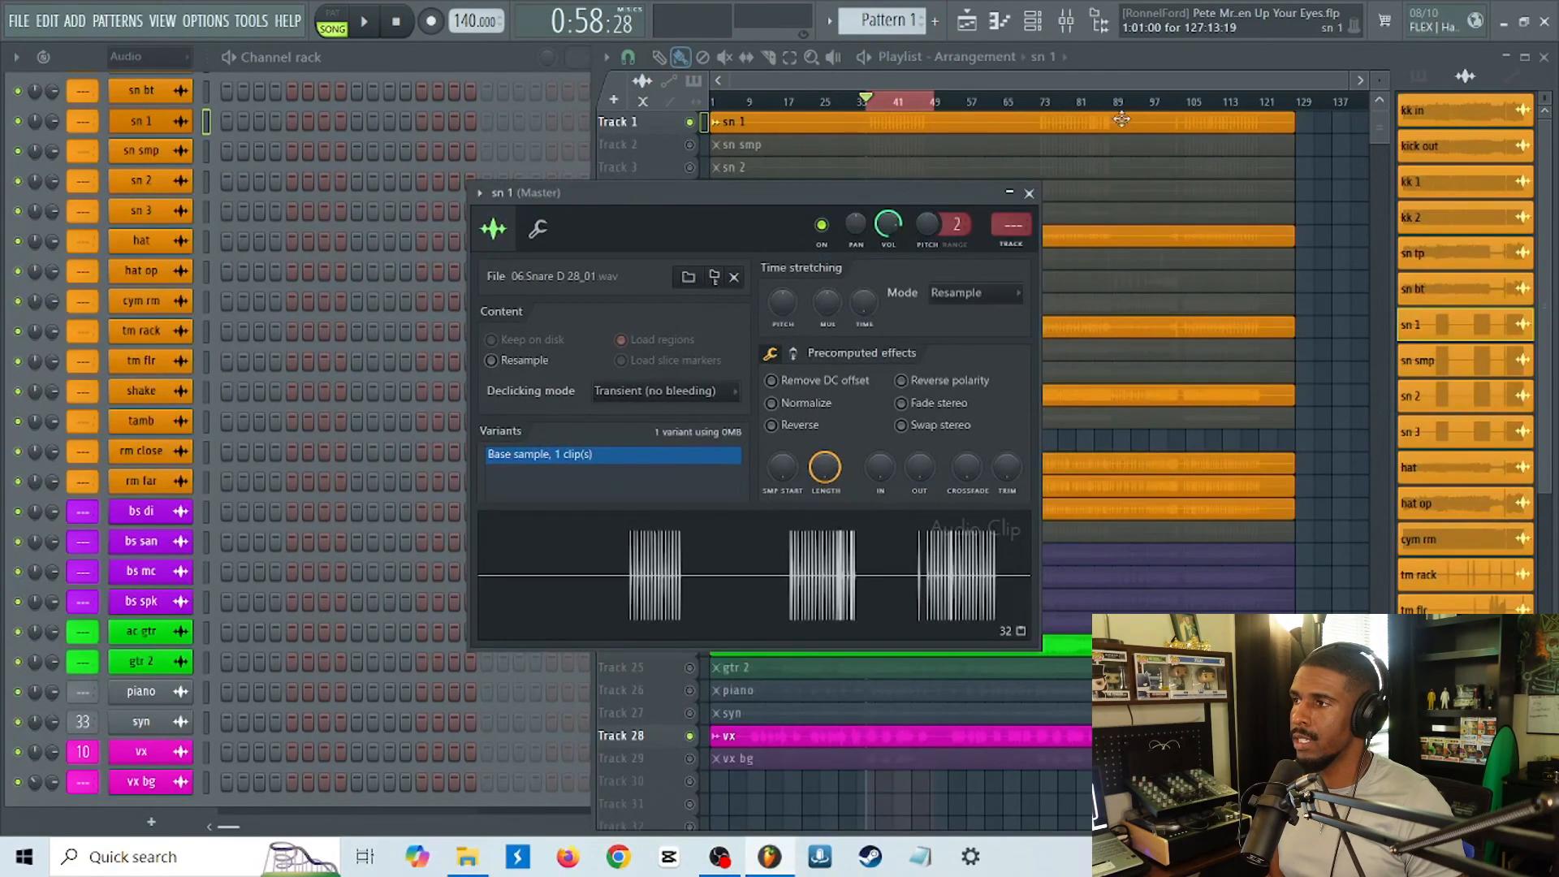
left_click(1067, 22)
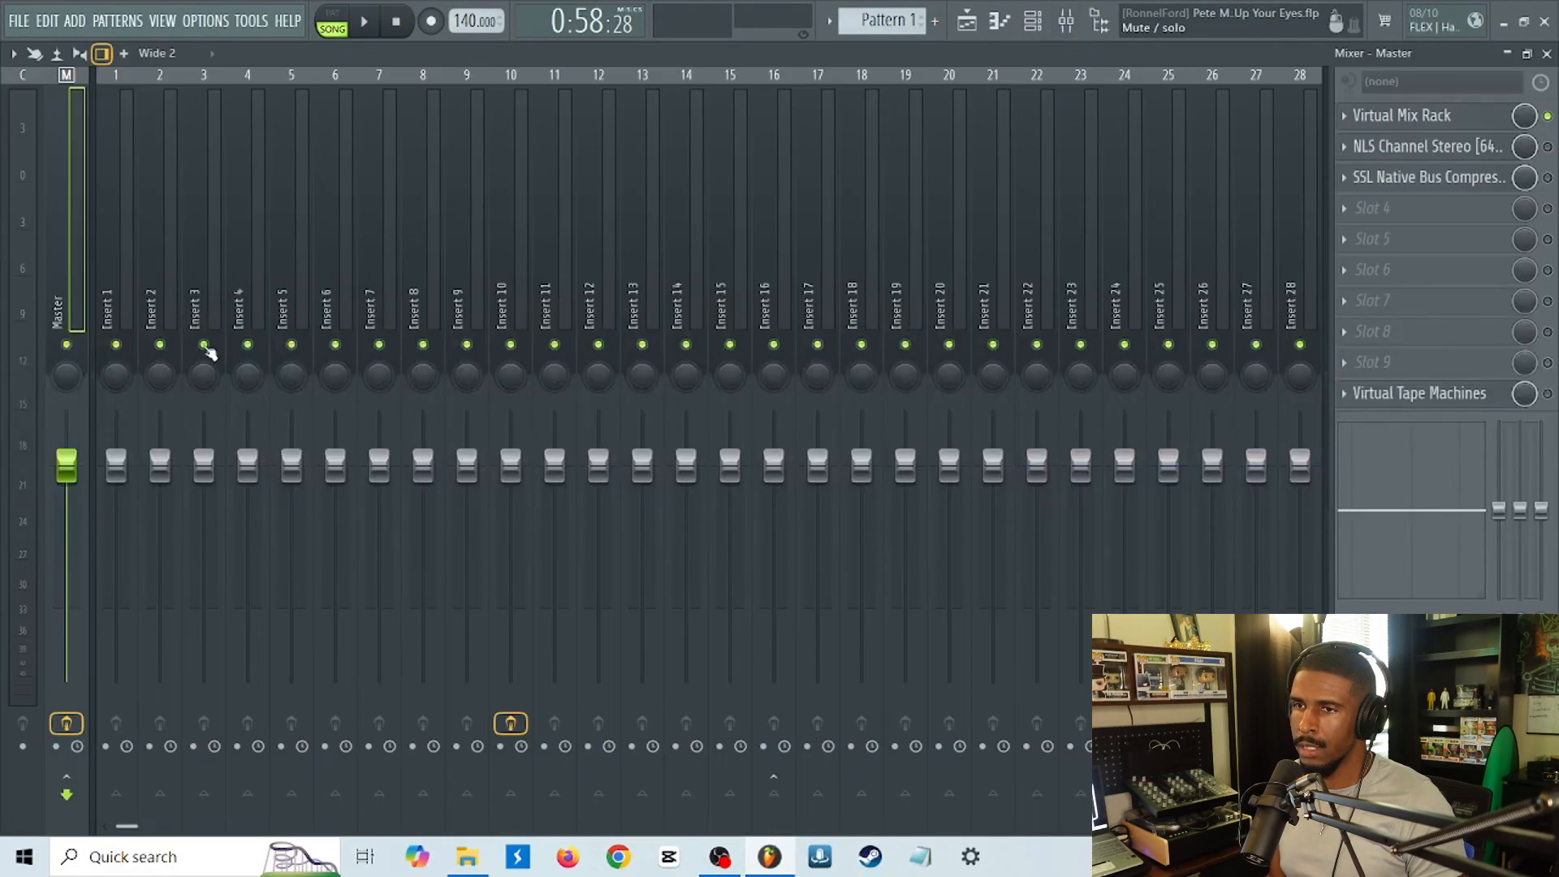
right_click(110, 311)
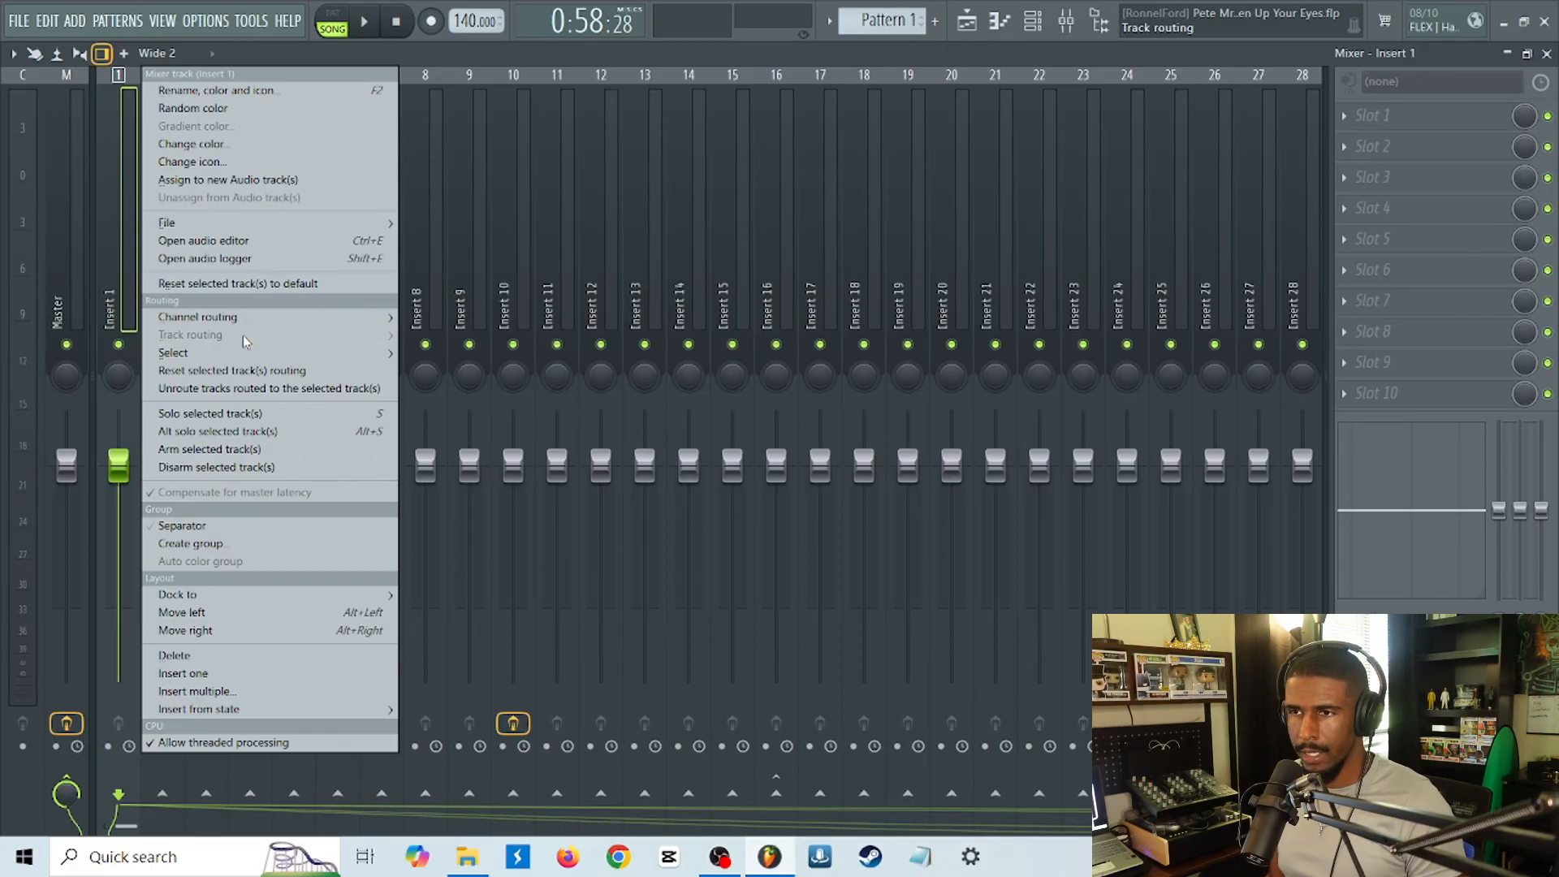
mouse_move(271, 318)
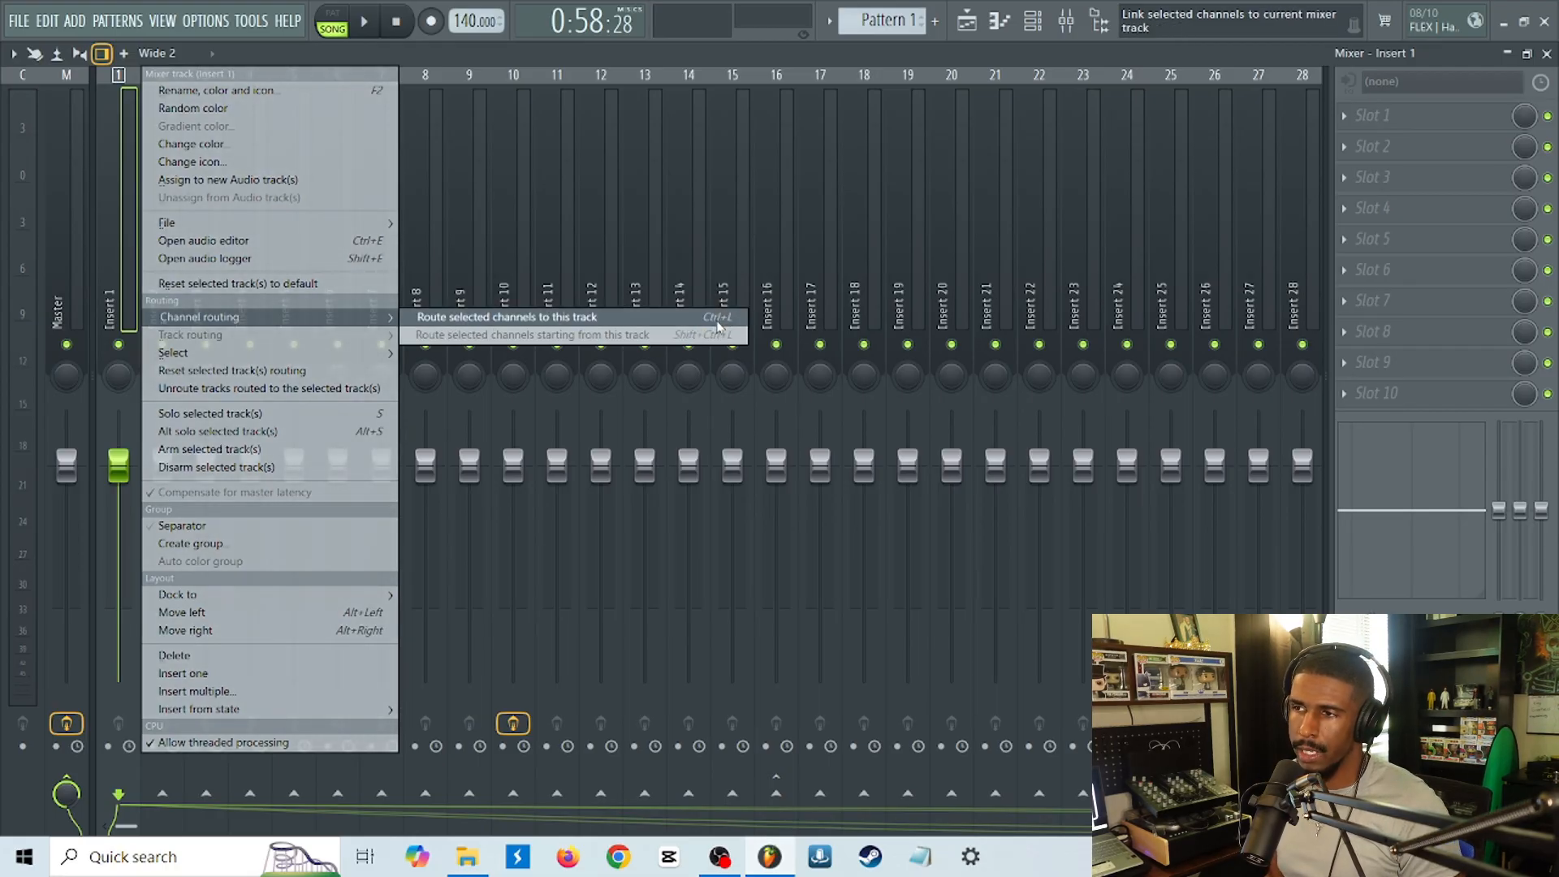
left_click(552, 325)
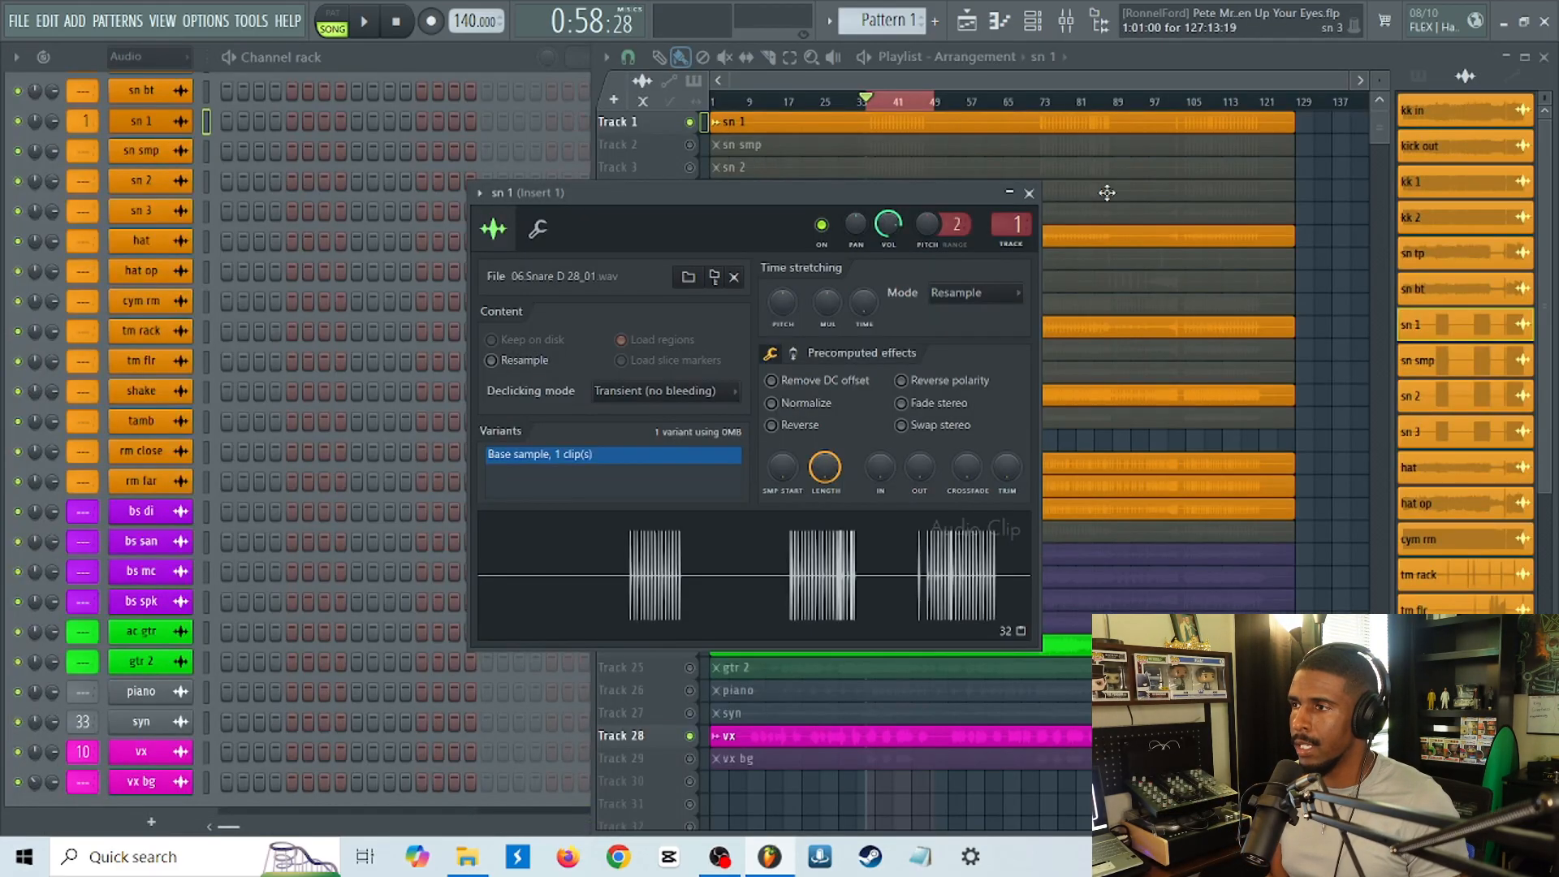
key("Escape")
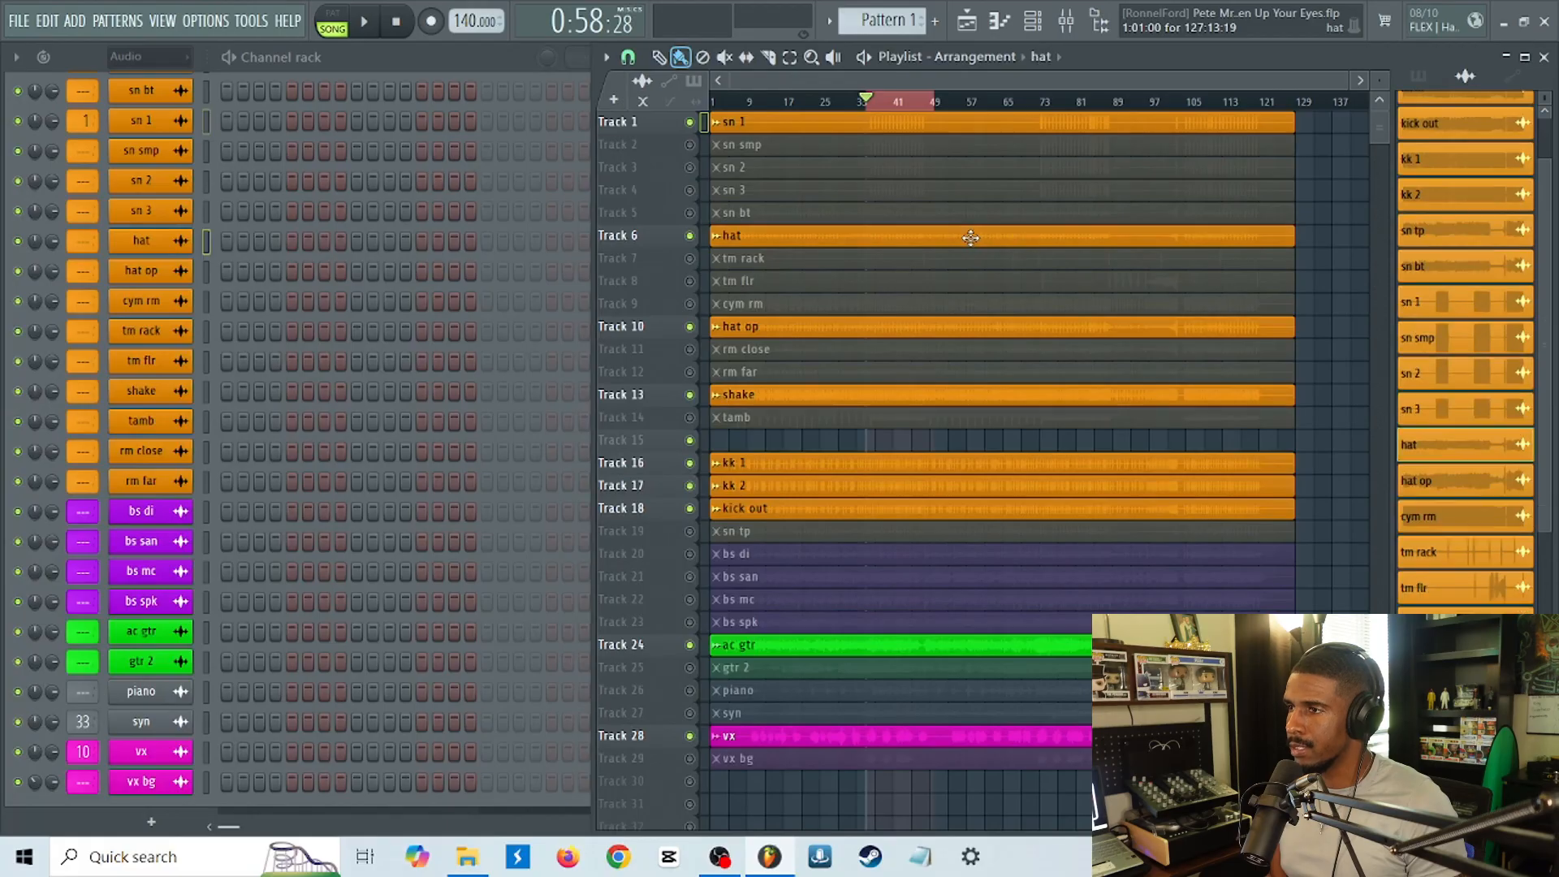
Route the hat channel to mixer insert 2 and close its channel settings.
double_click(971, 237)
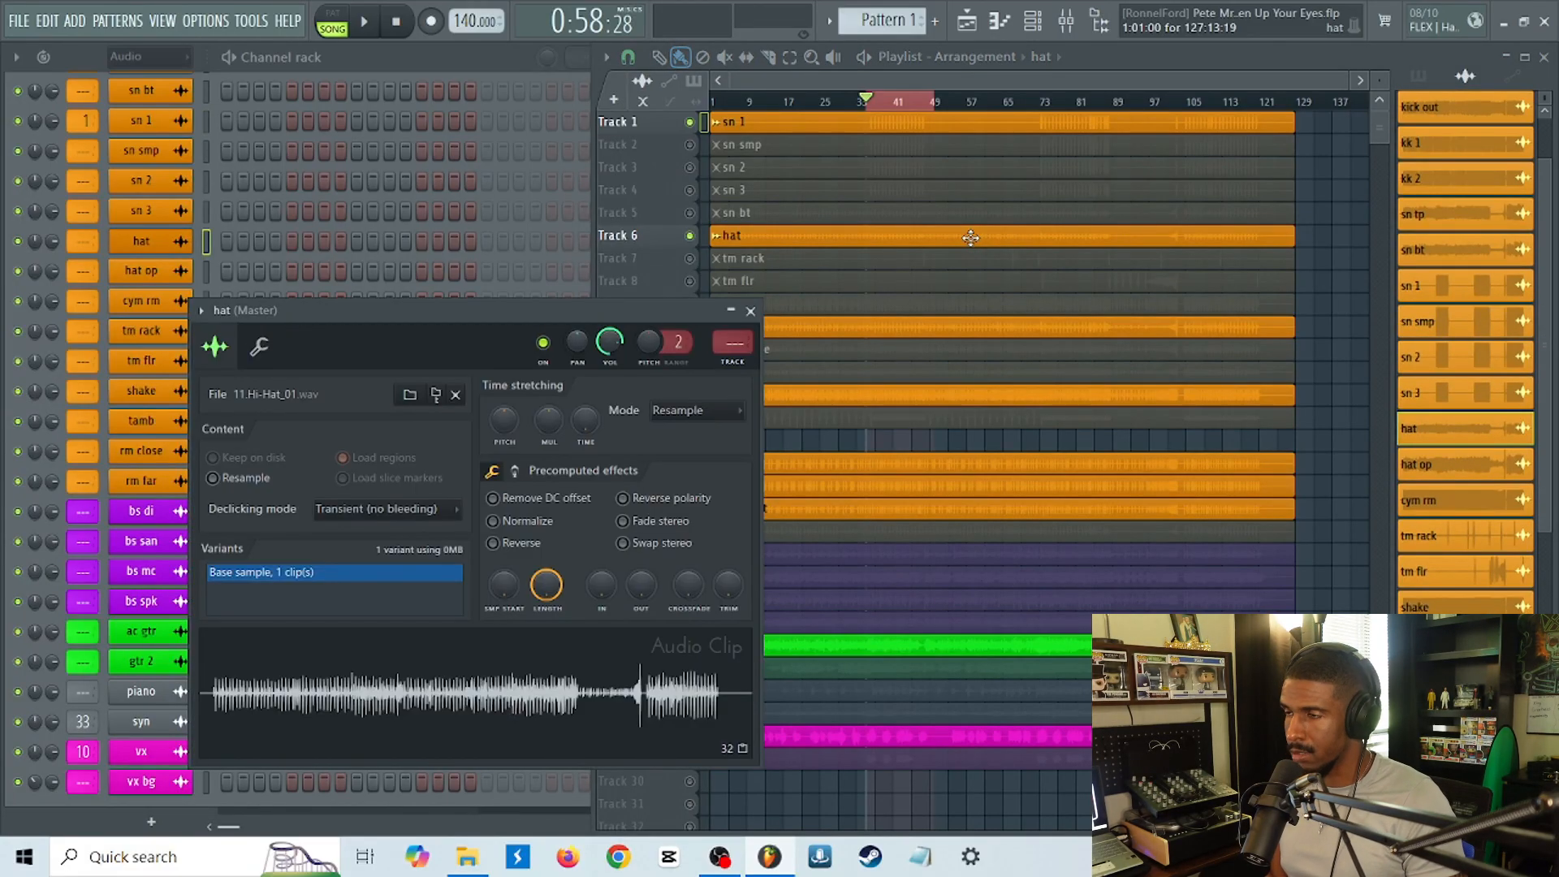
key("ctrl+l")
key("F9")
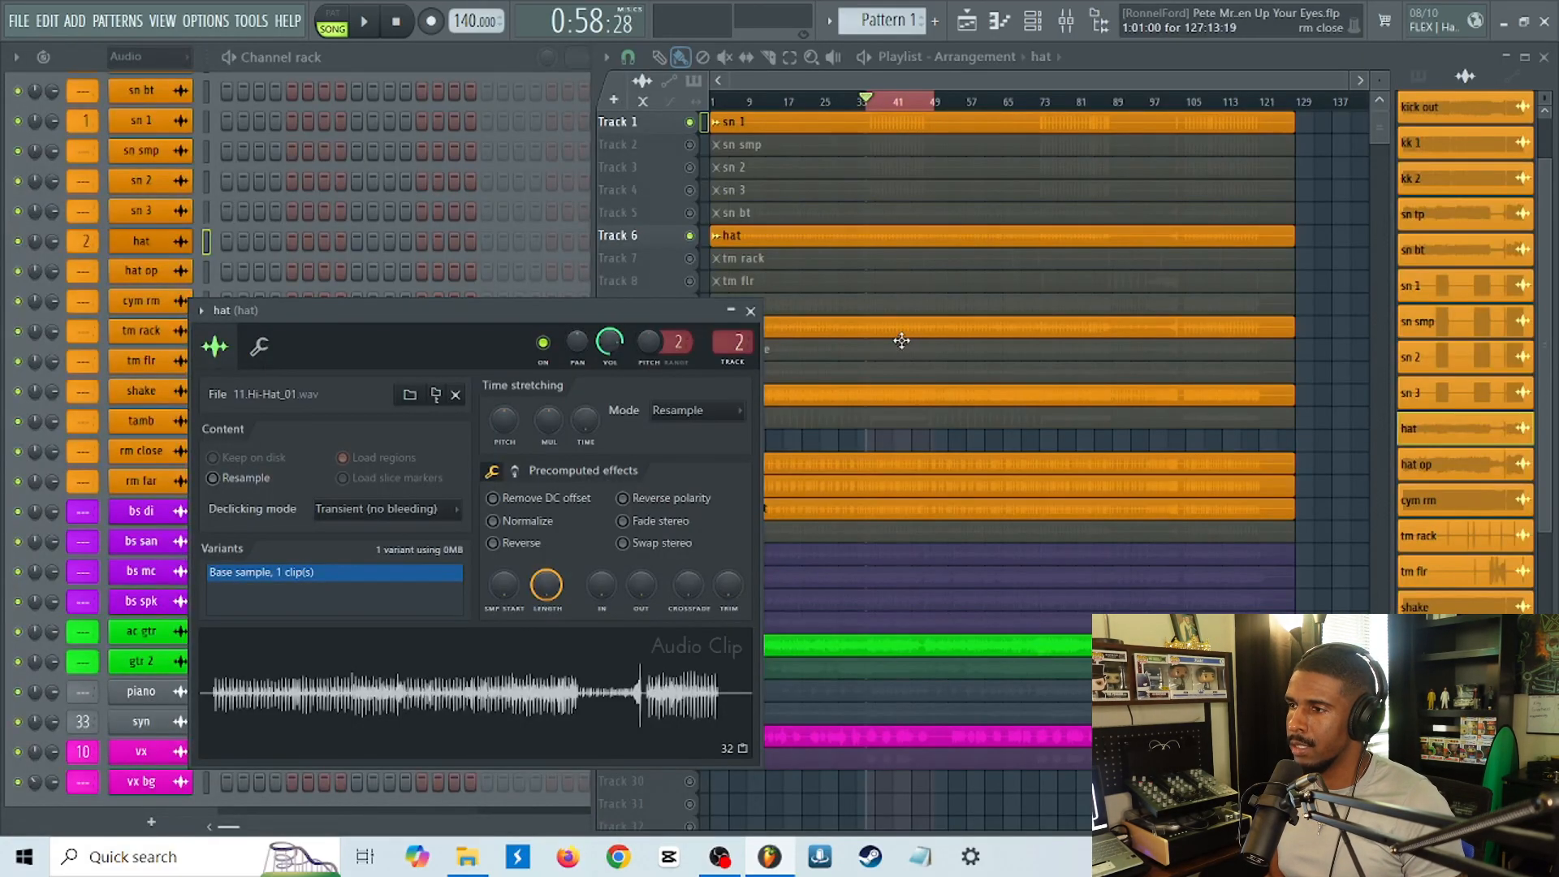
key("Escape")
Mute the hat op track (Track 10) in the playlist.
double_click(902, 328)
key("Escape")
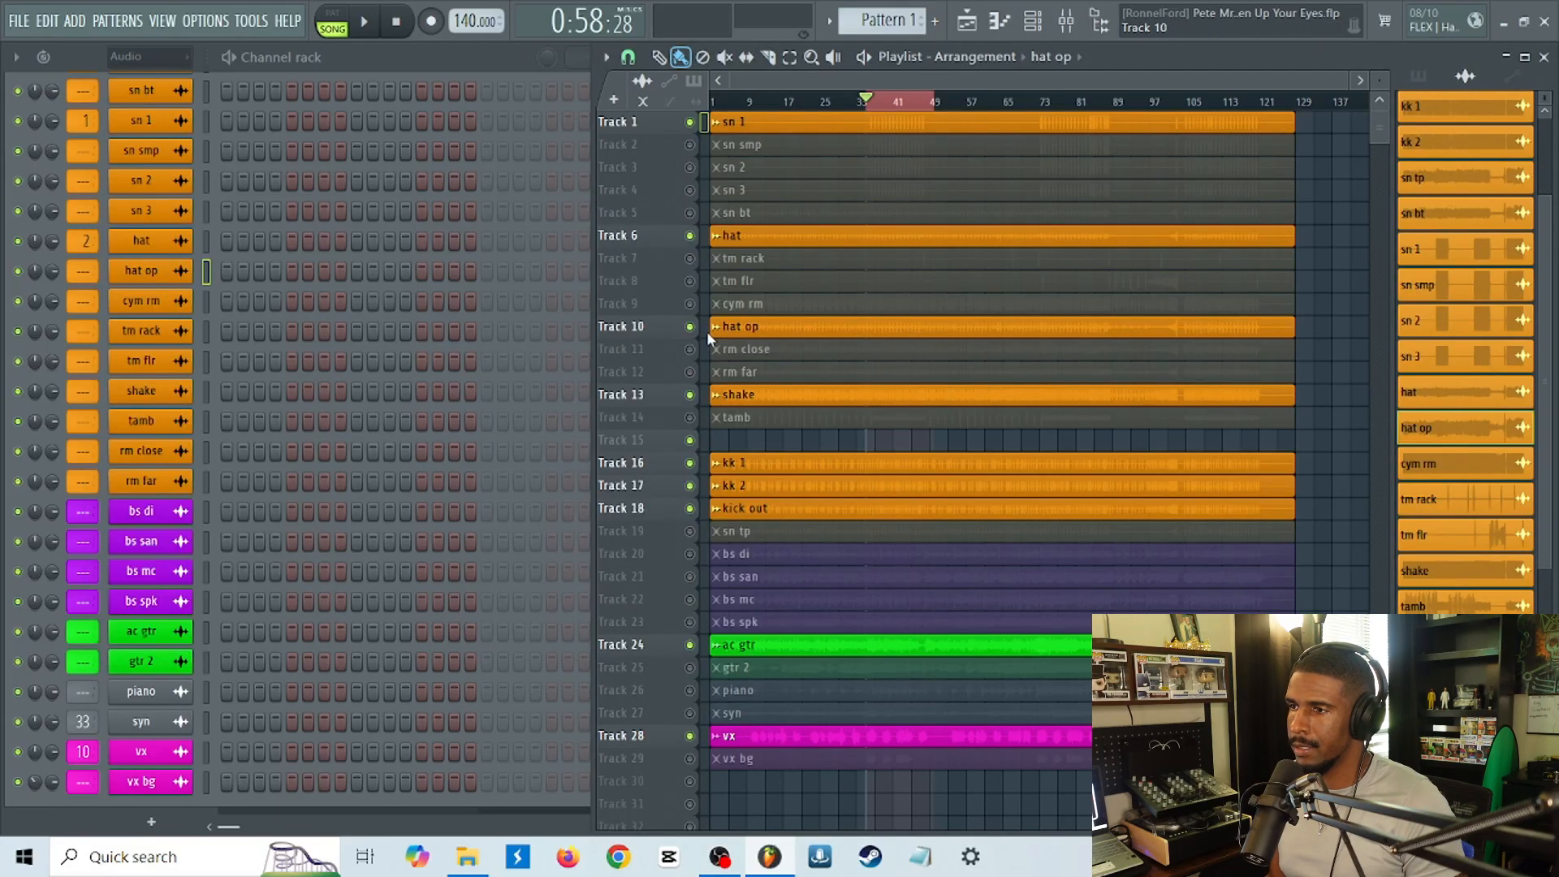
left_click(689, 326)
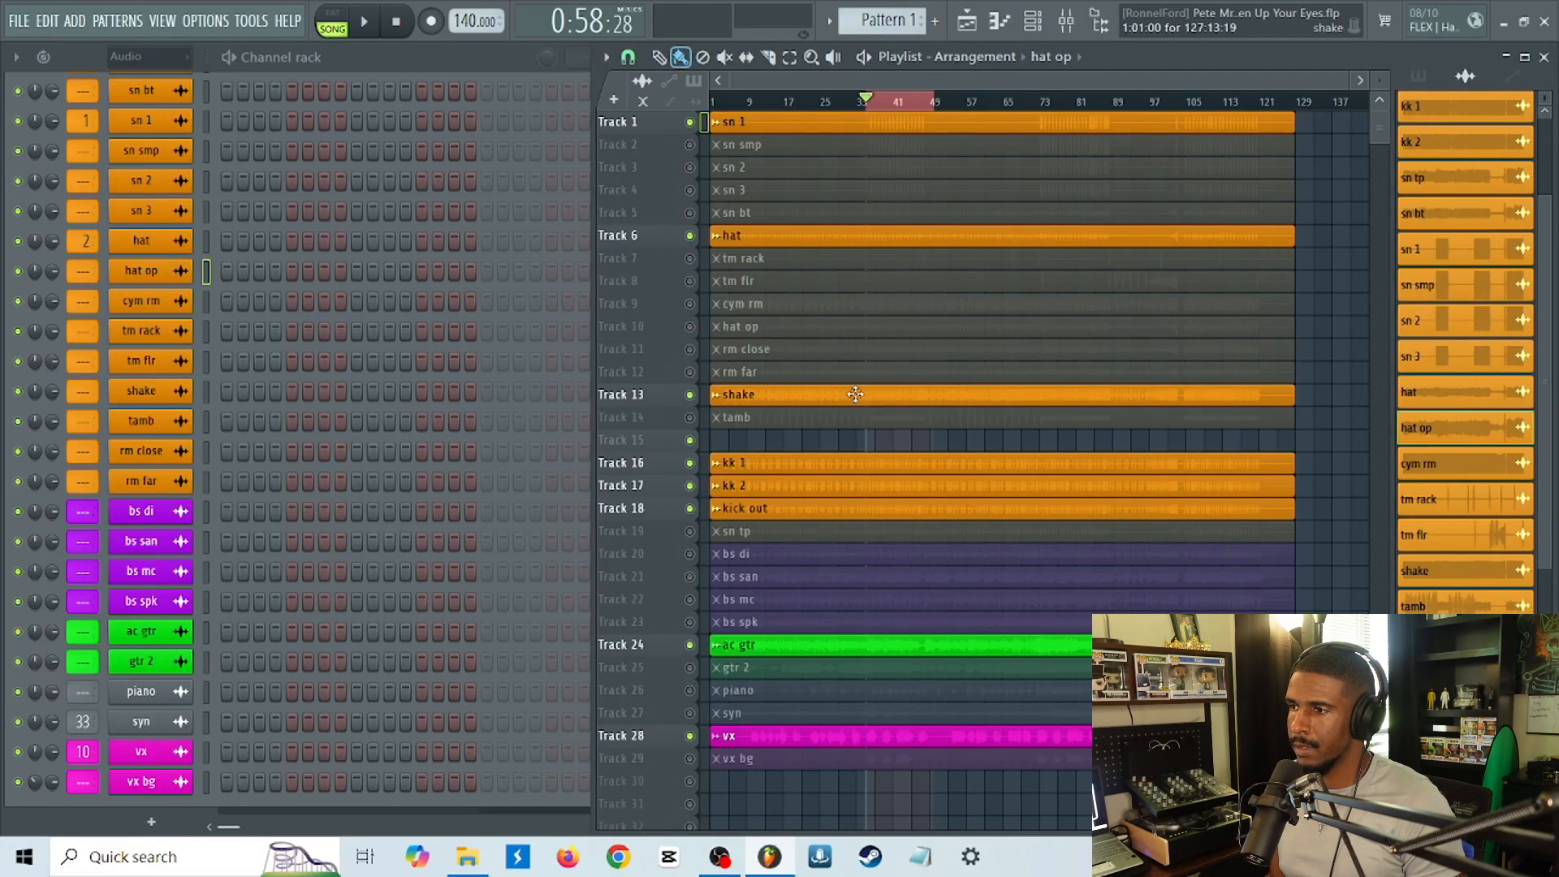
Keep the shake track (Track 13) unmuted and route its channel to mixer insert 3.
left_click(690, 395)
left_click(691, 395)
left_click(795, 400)
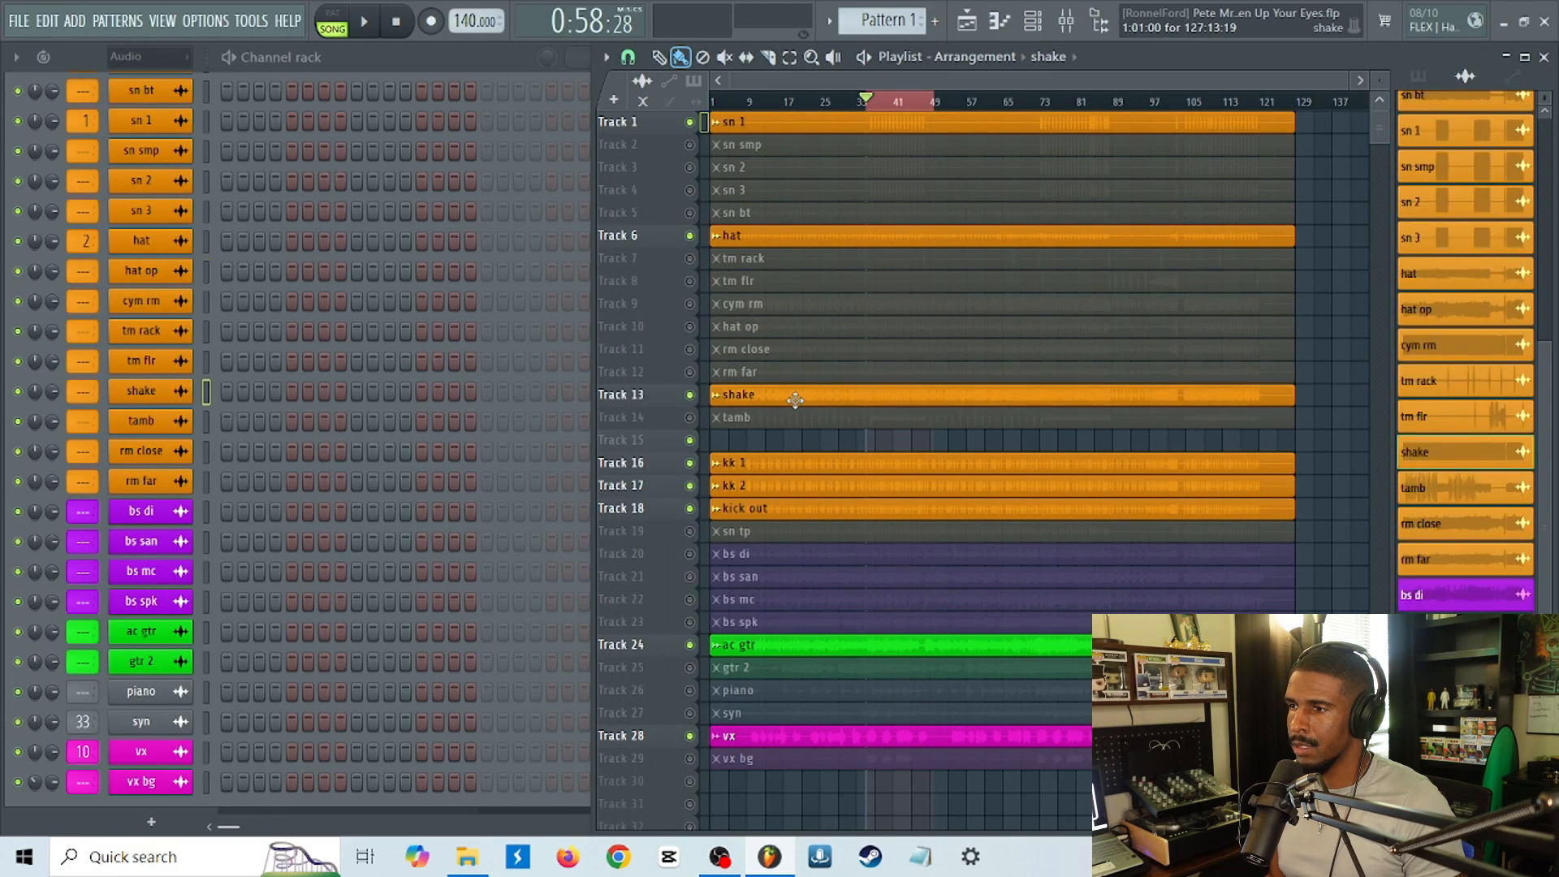
double_click(795, 400)
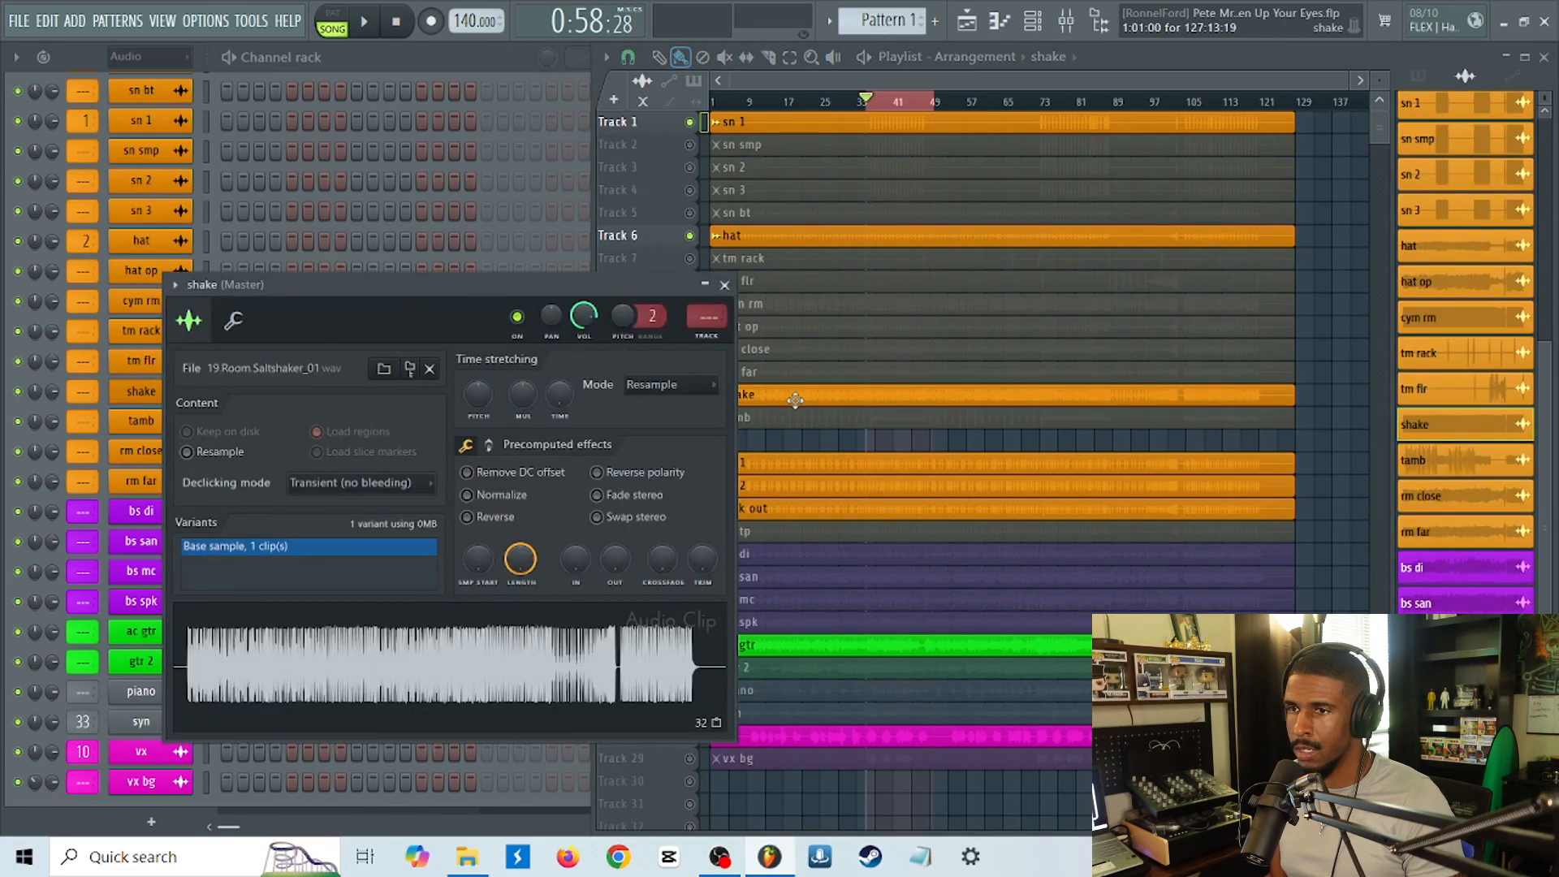
key("ctrl+l")
key("Escape")
key("Escape")
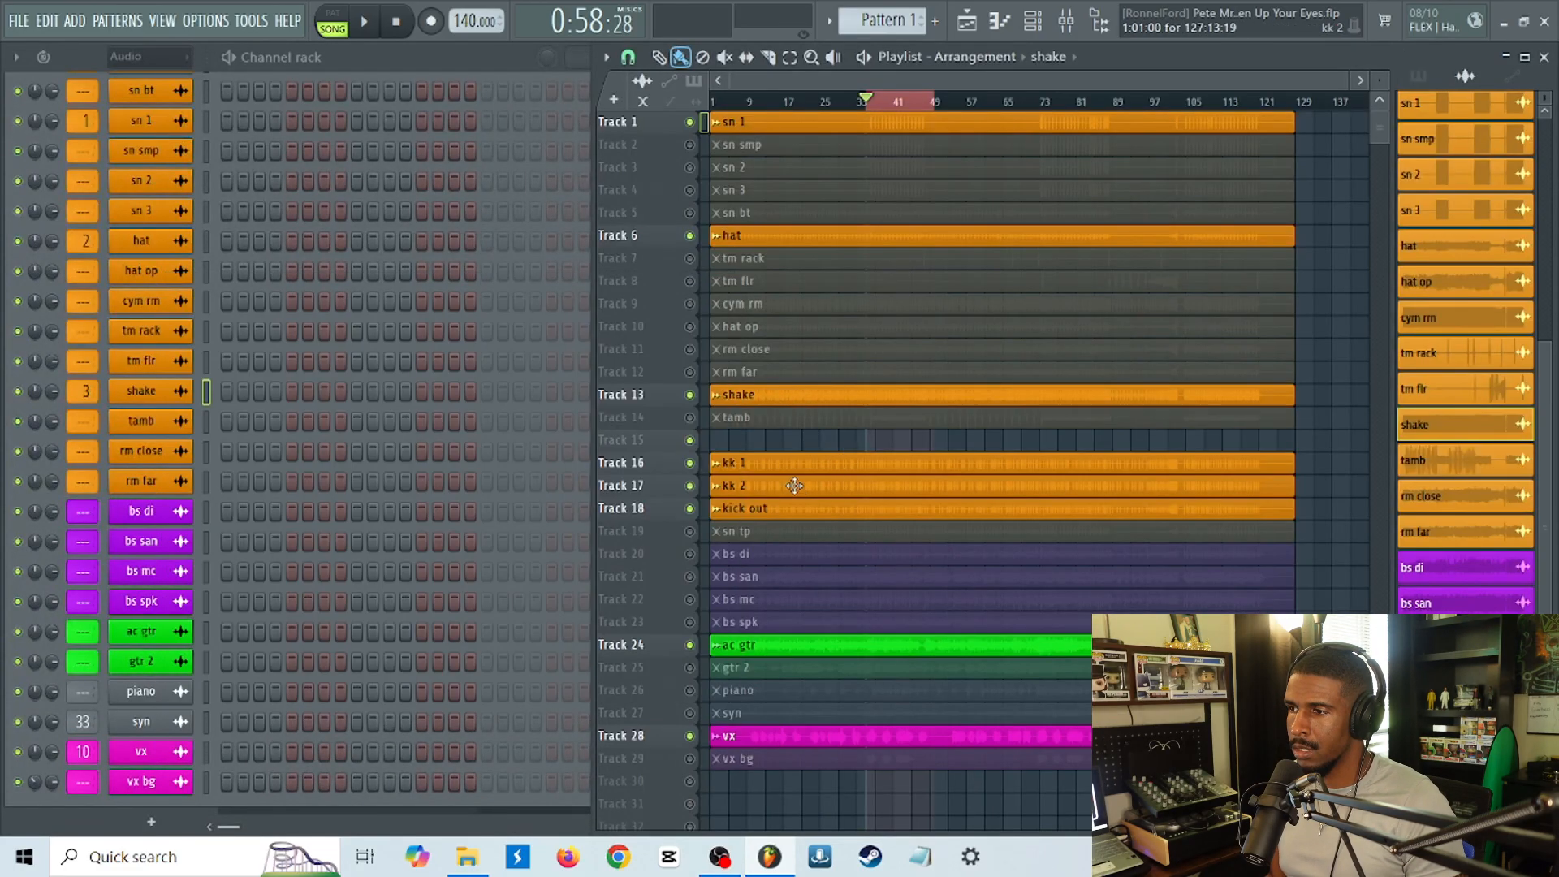
Route the kk 1 channel to mixer insert 4 and return to the playlist.
left_click(791, 472)
double_click(790, 471)
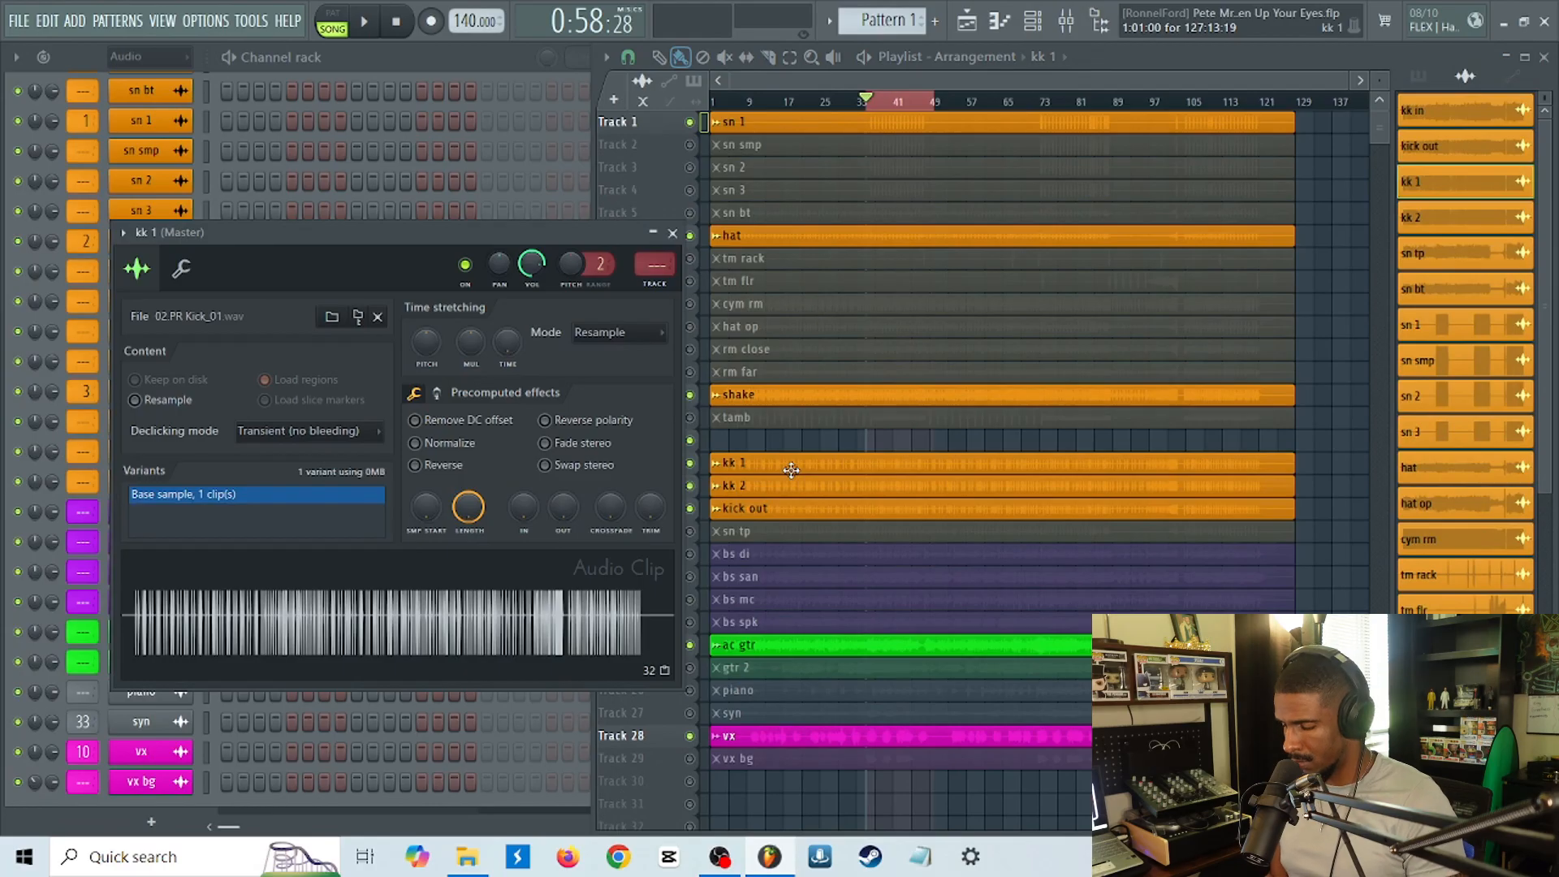
key("ctrl+l")
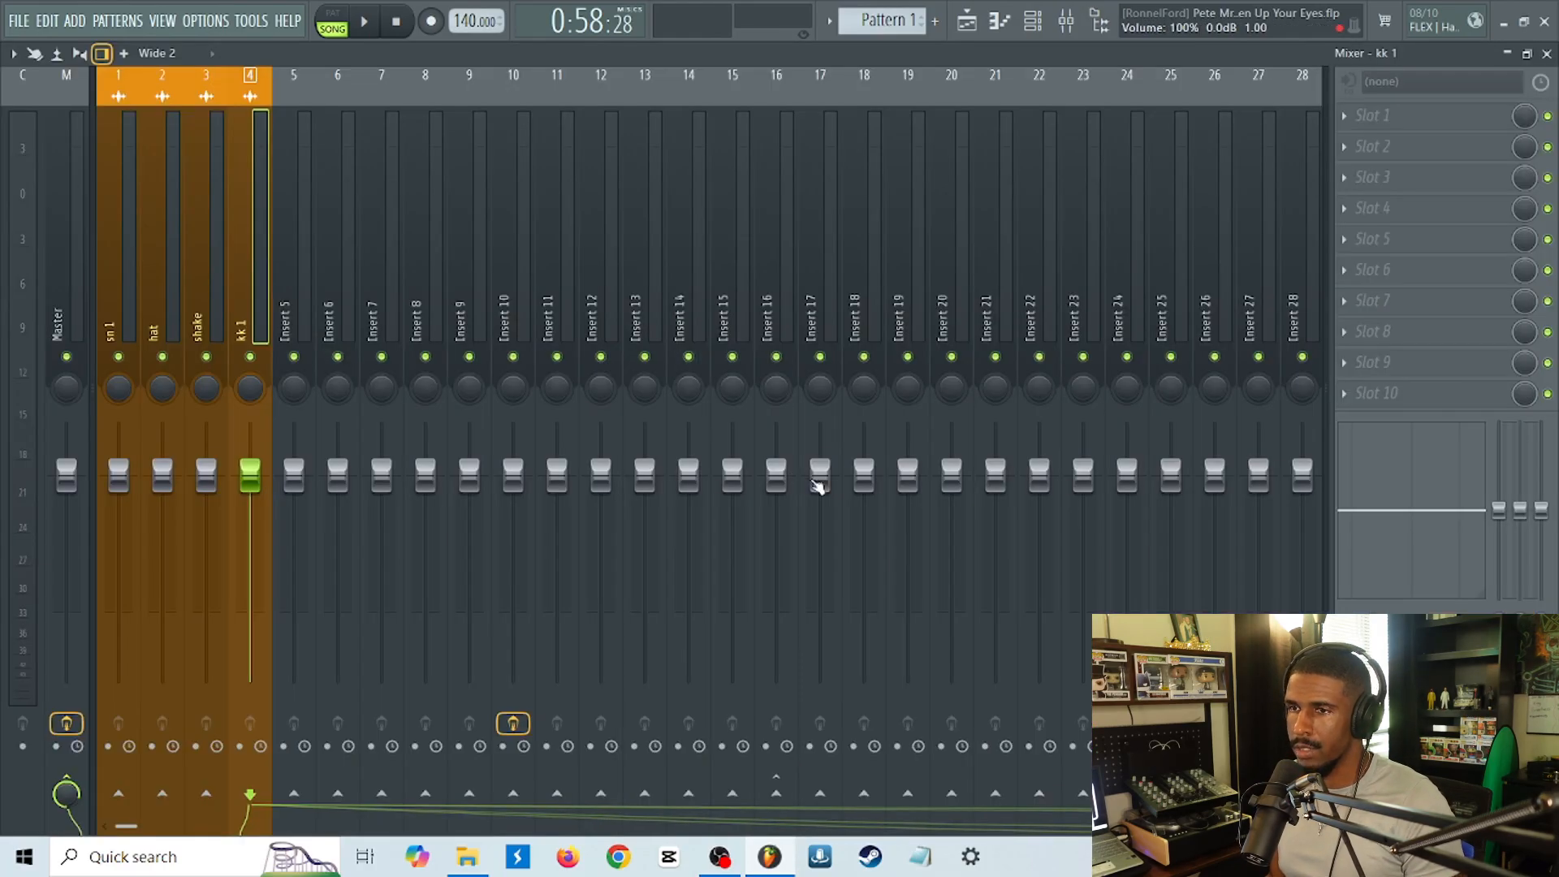
key("Escape")
key("Escape")
Route the kk 2 channel to mixer insert 5.
left_click(815, 487)
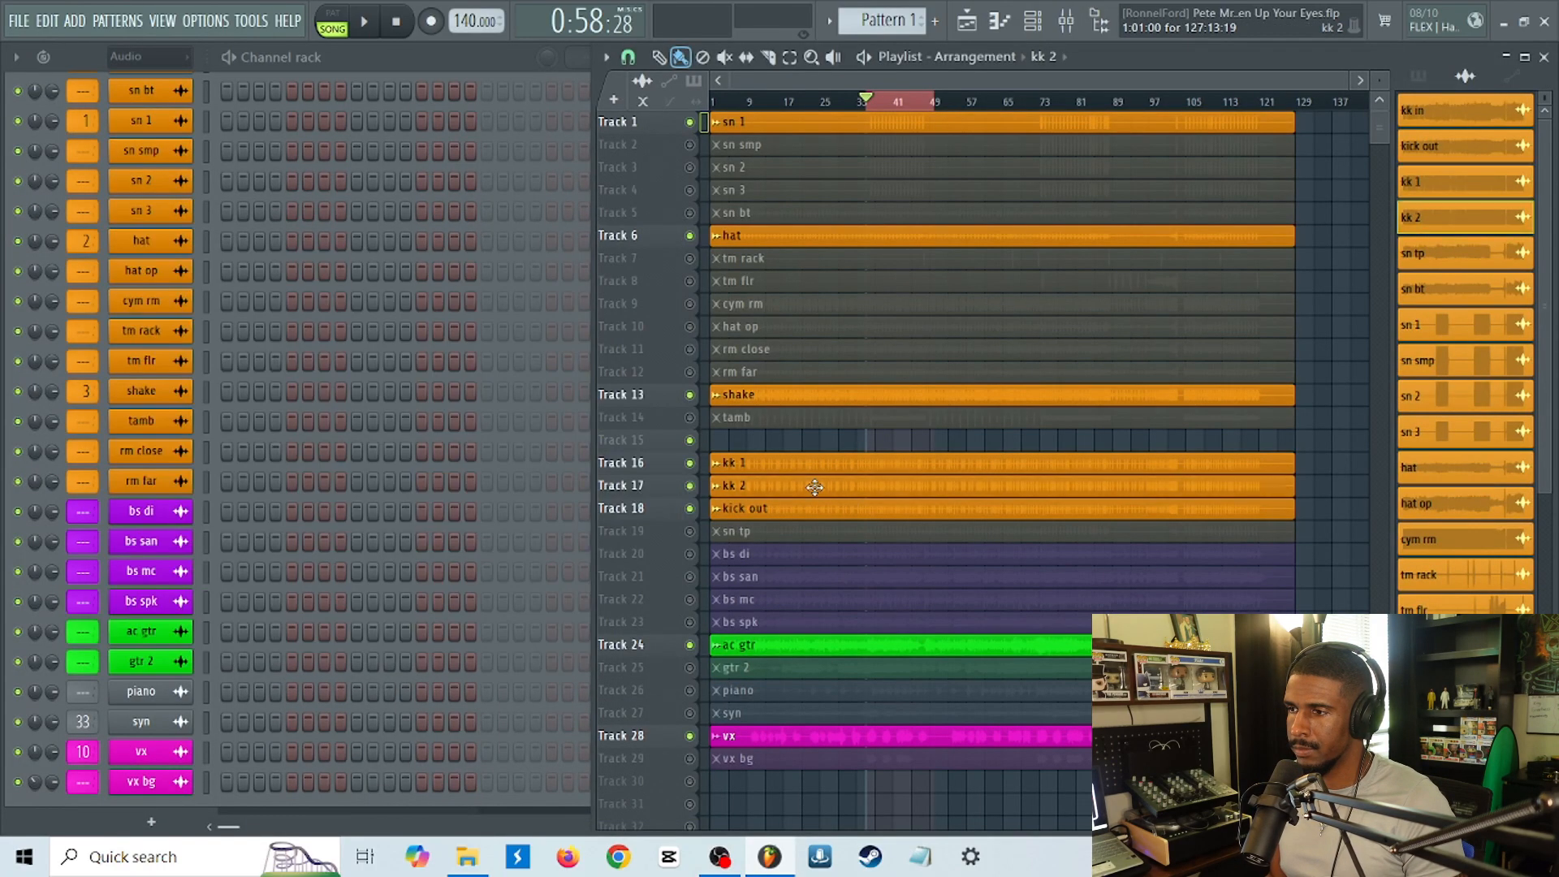
double_click(814, 486)
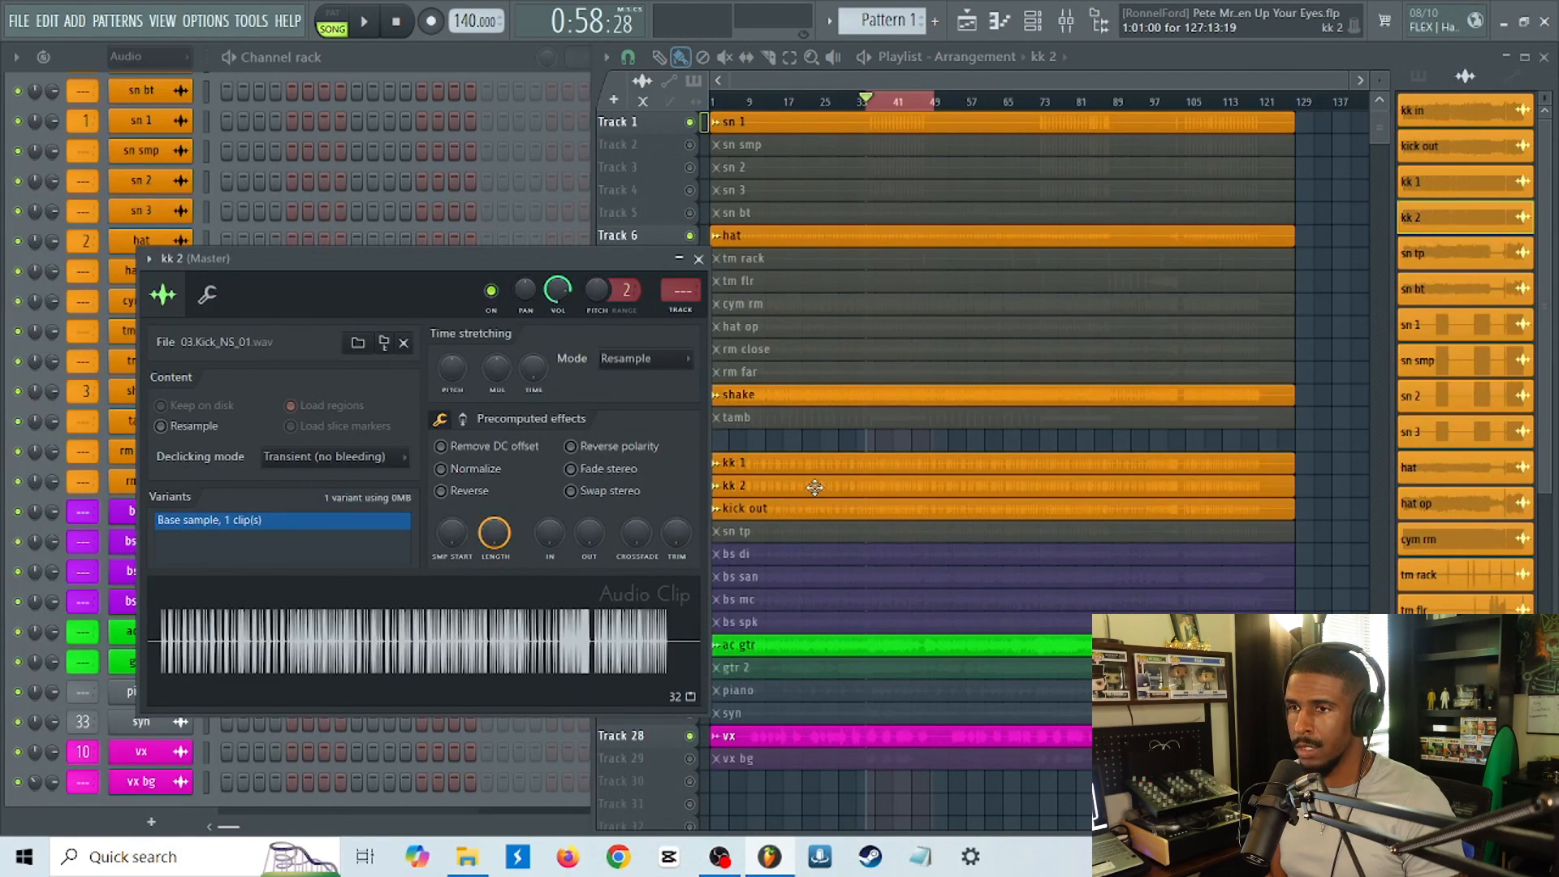
key("ctrl+l")
key("Escape")
Route the kick out channel to mixer insert 6.
left_click(843, 510)
double_click(844, 511)
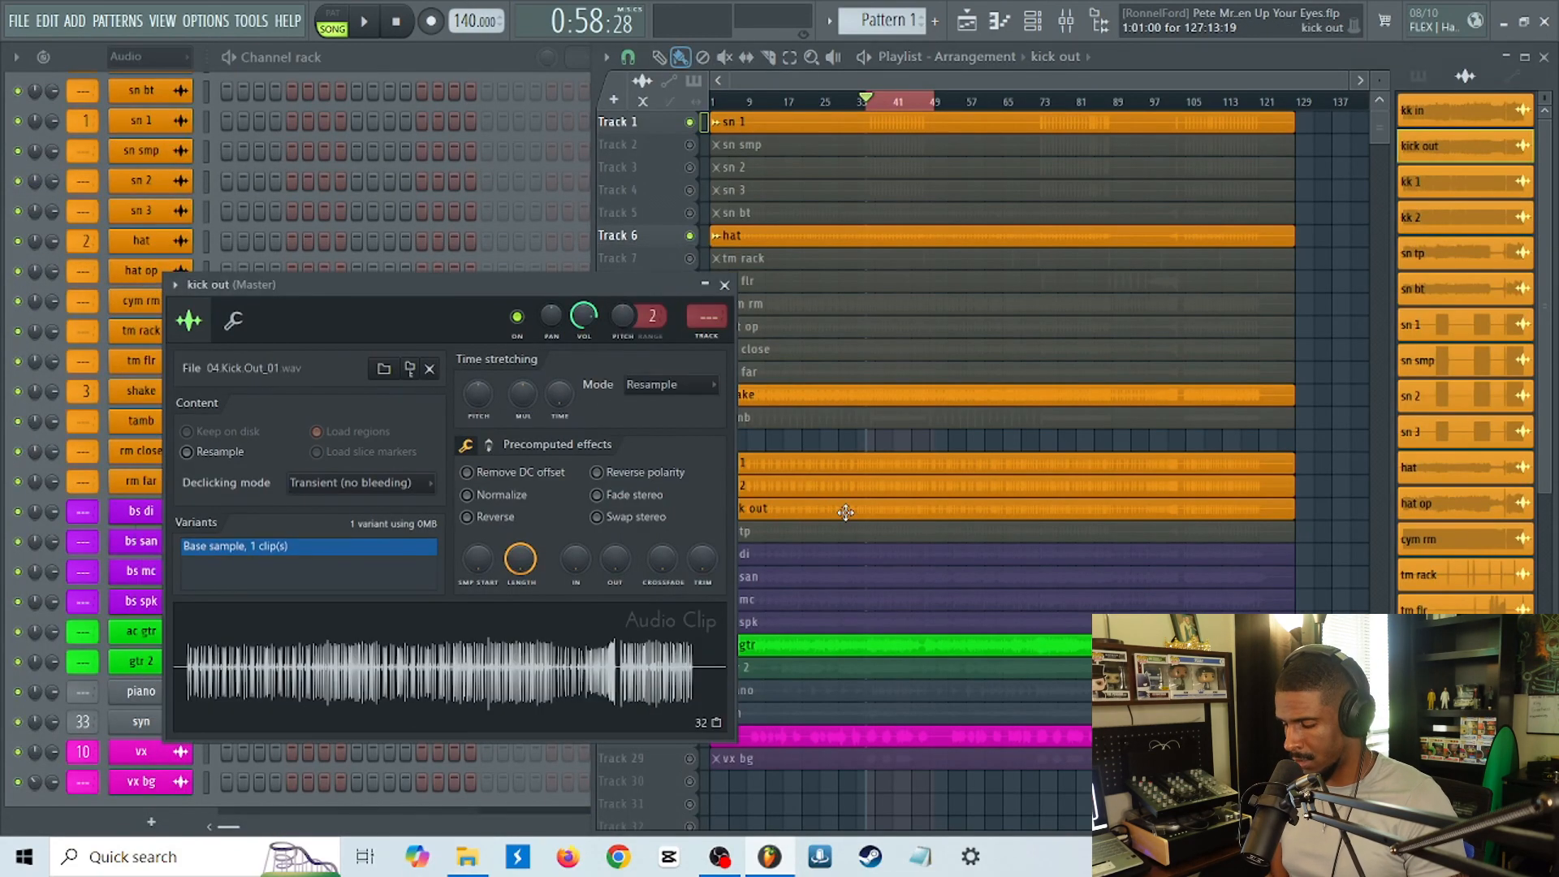
key("ctrl+l")
key("Escape")
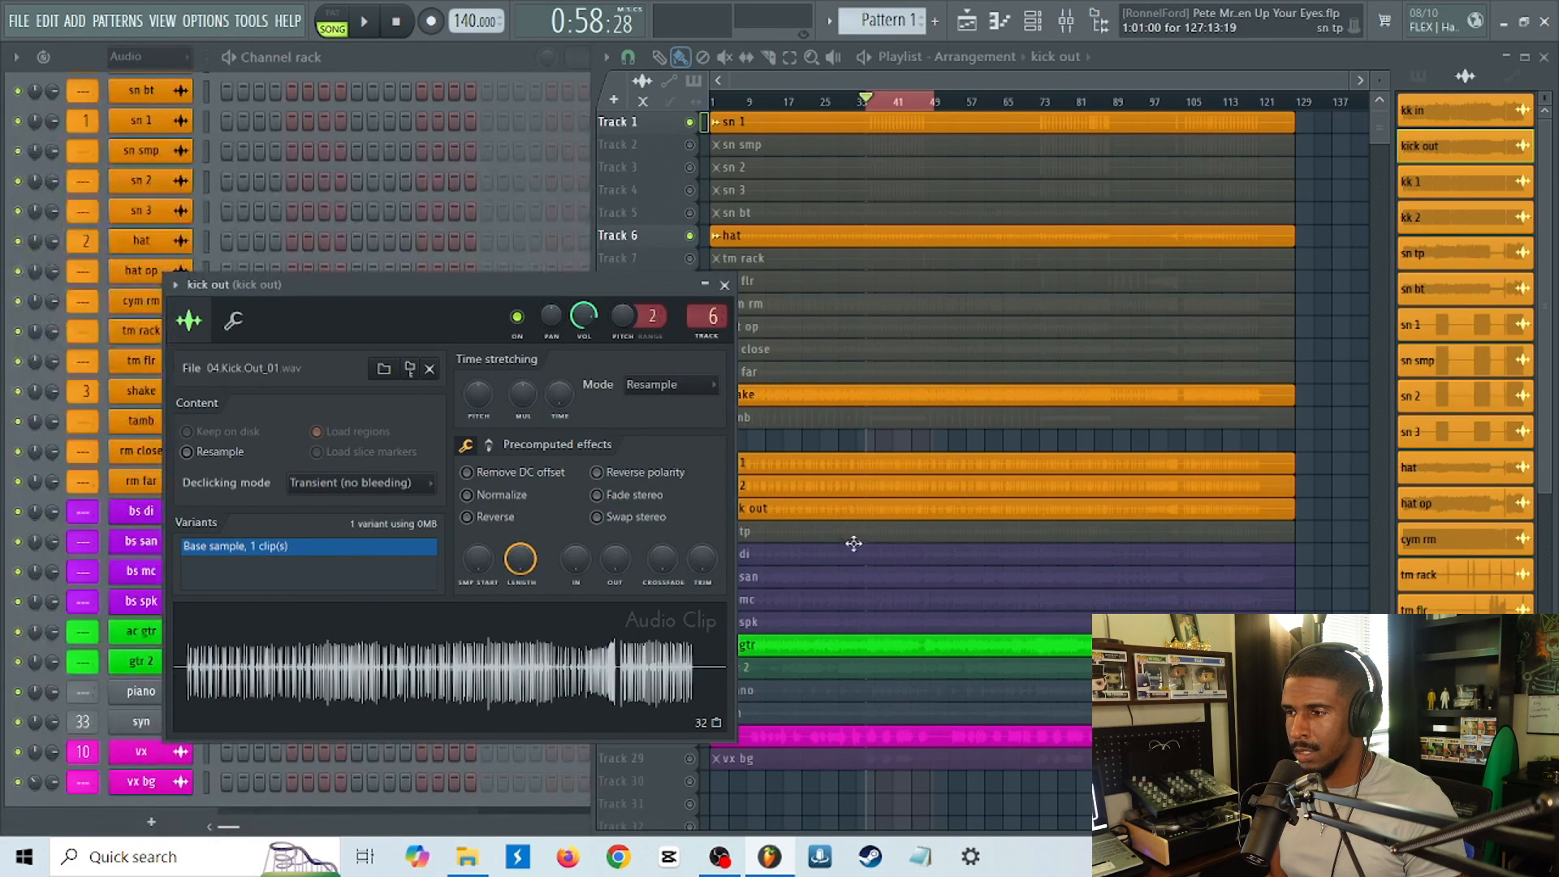
Route the ac gtr channel to mixer insert 7, then return to the playlist and close its channel settings.
left_click(855, 646)
double_click(855, 646)
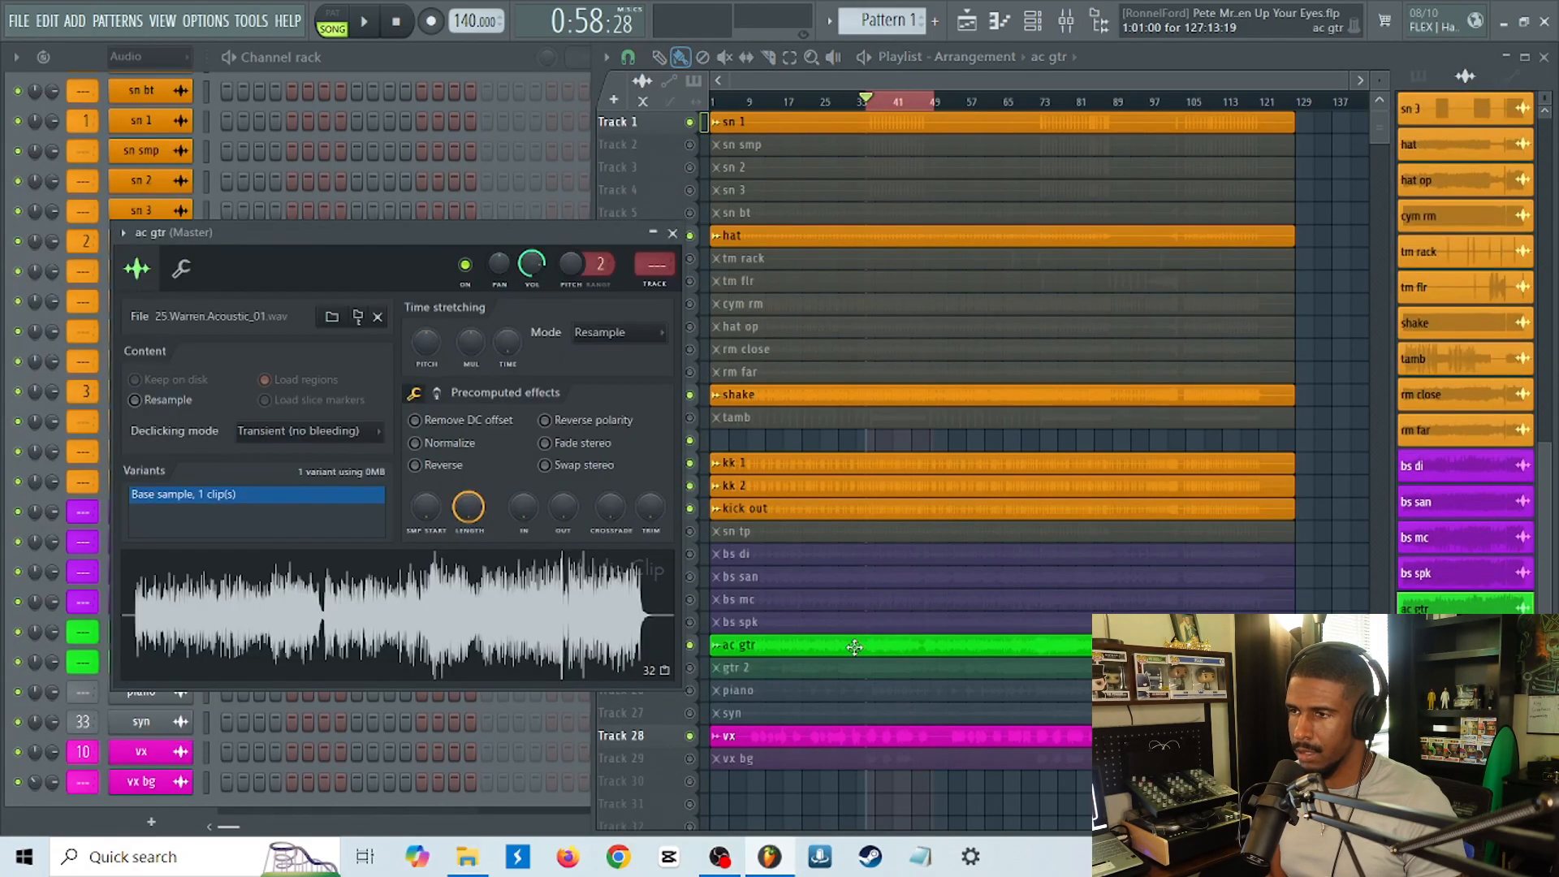
key("ctrl+l")
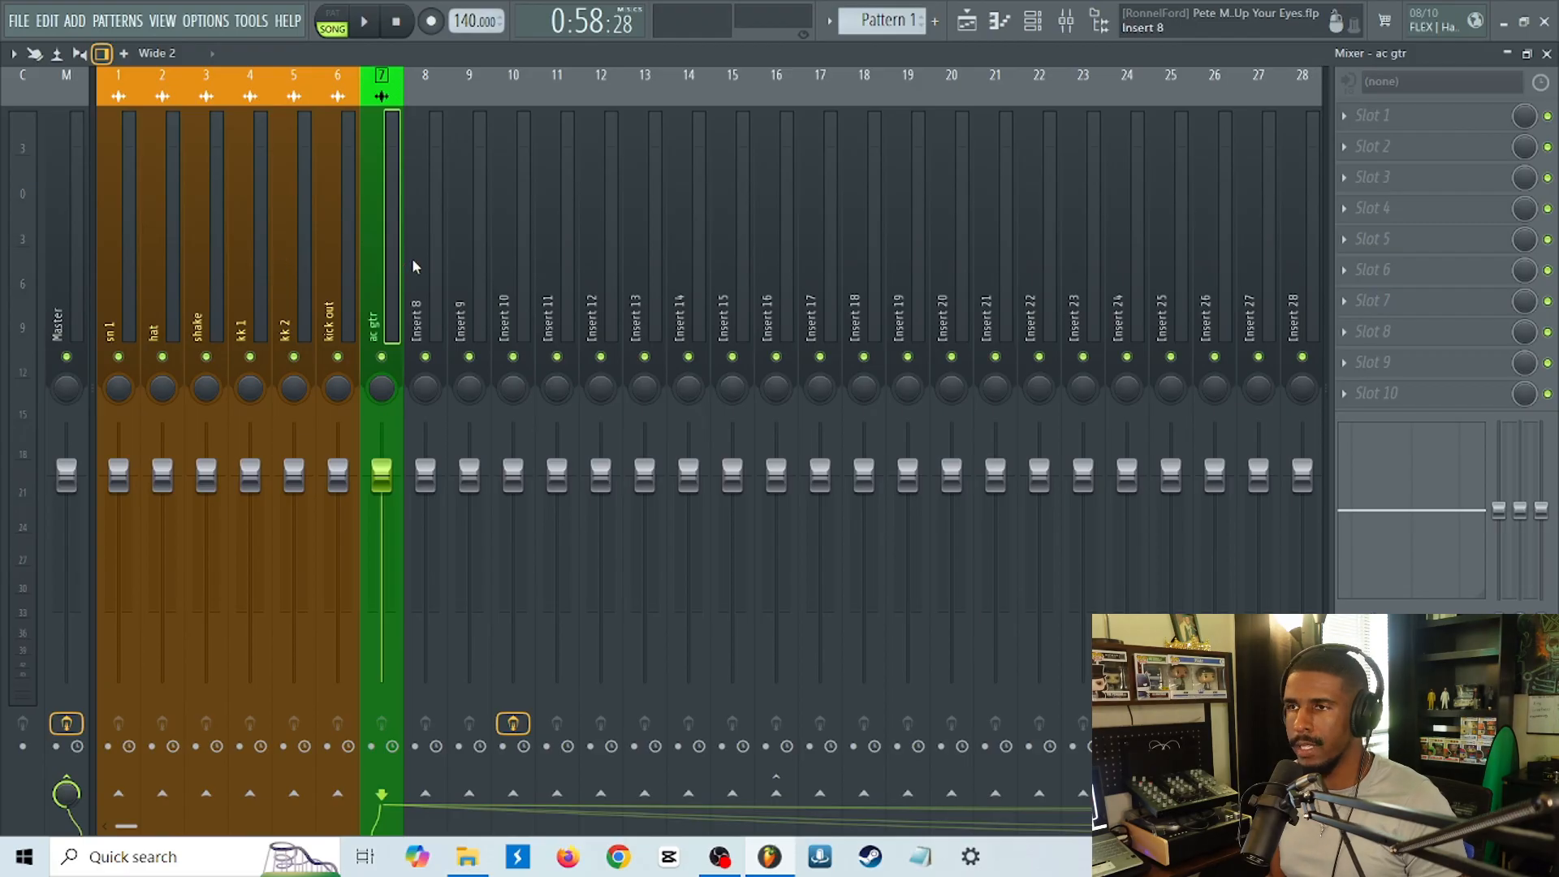
left_click(571, 246)
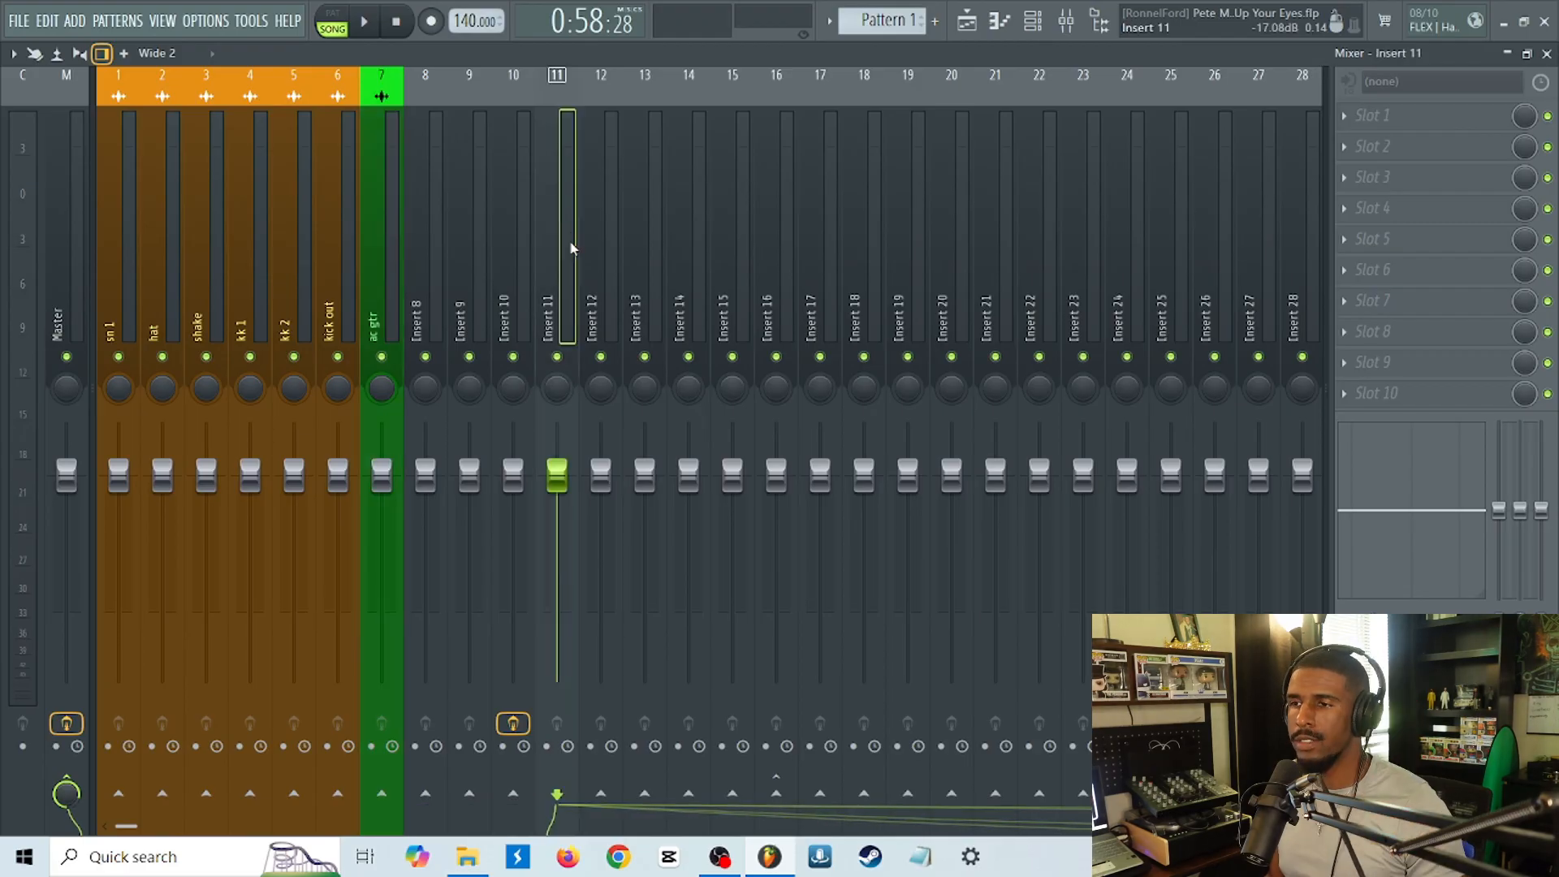
key("F9")
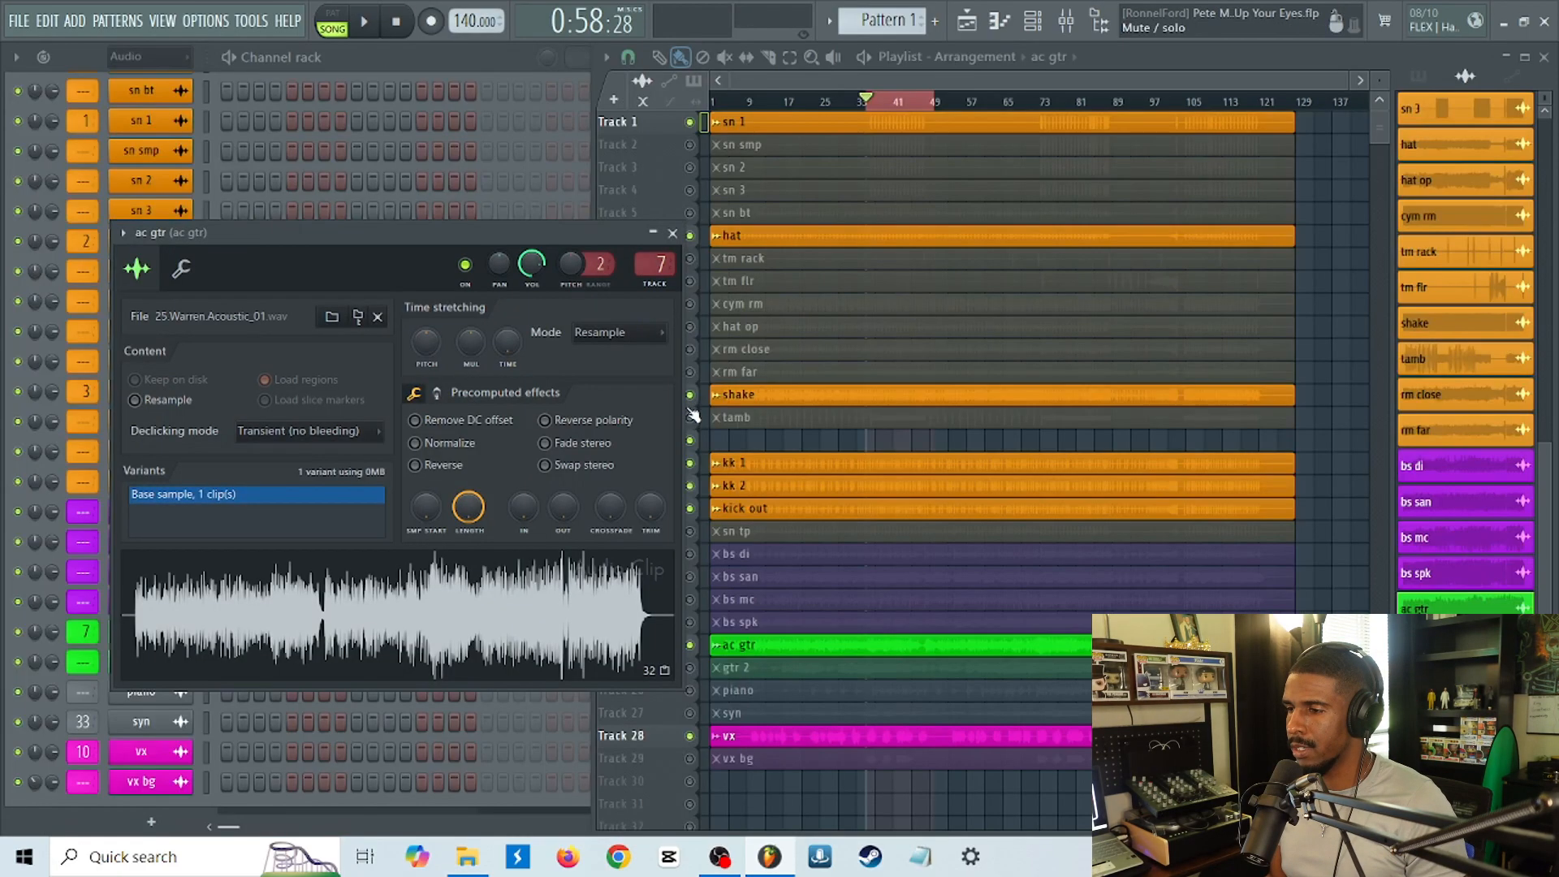
key("Escape")
Route the vx channel to mixer insert 8, then play the selected song section with the mixer open and stop playback.
double_click(887, 740)
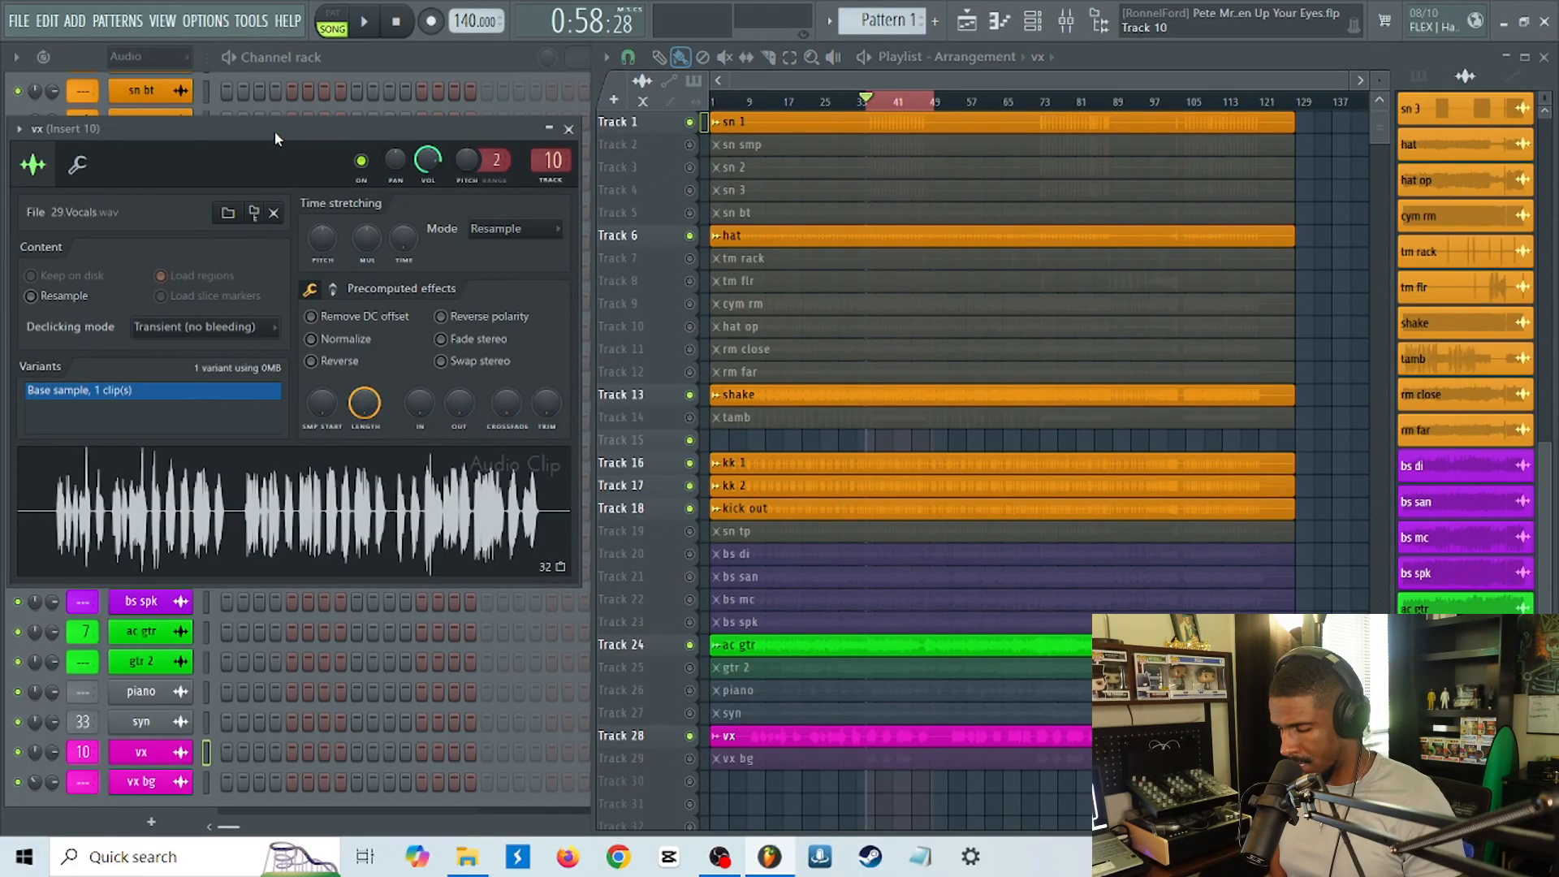
key("F9")
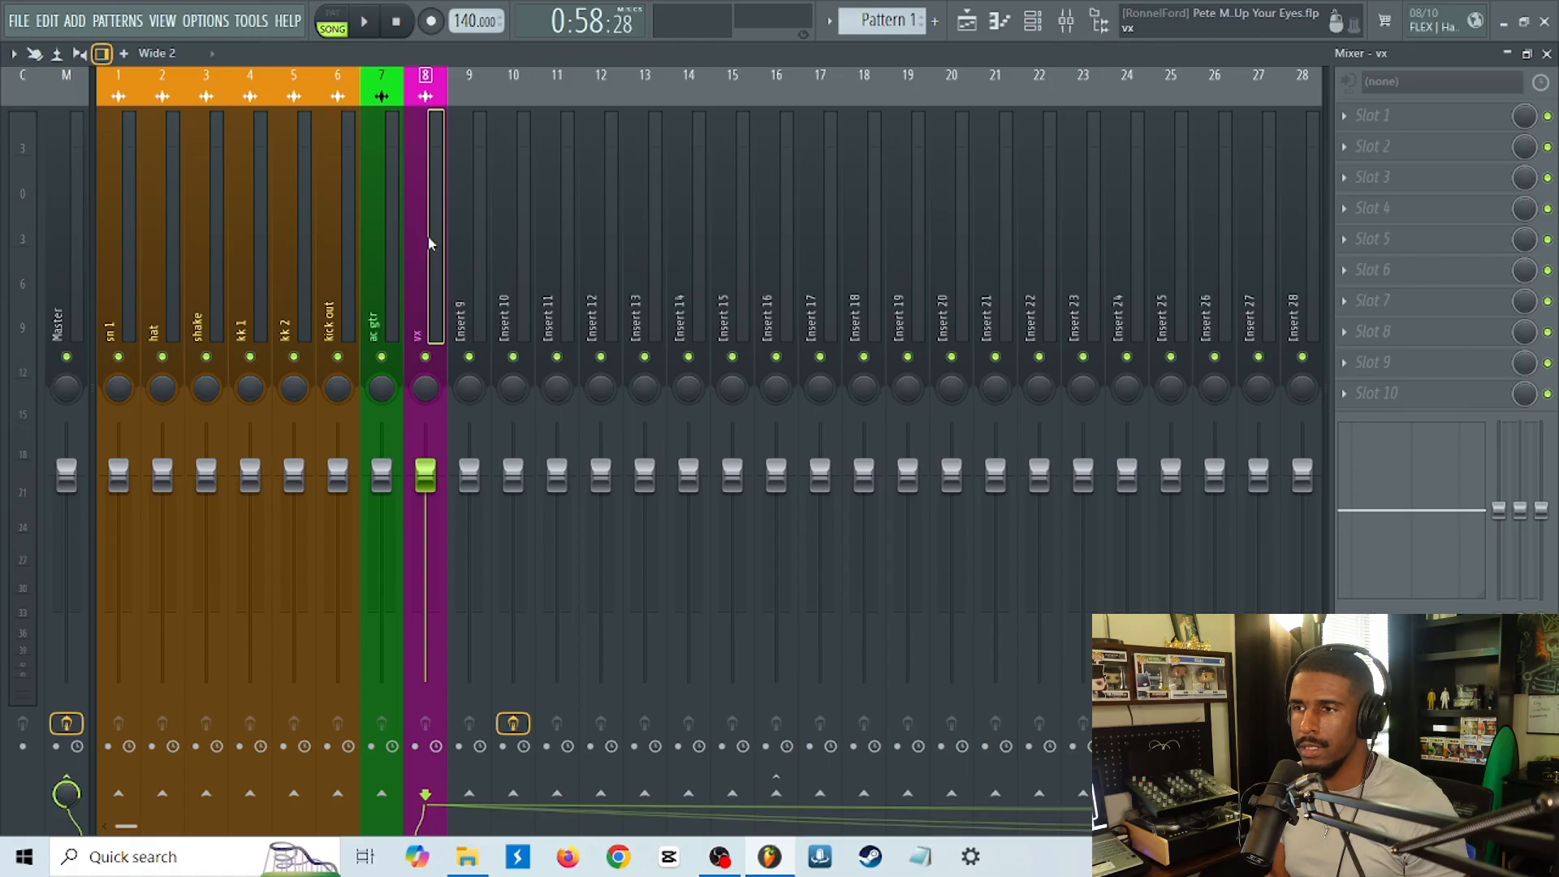
key("space")
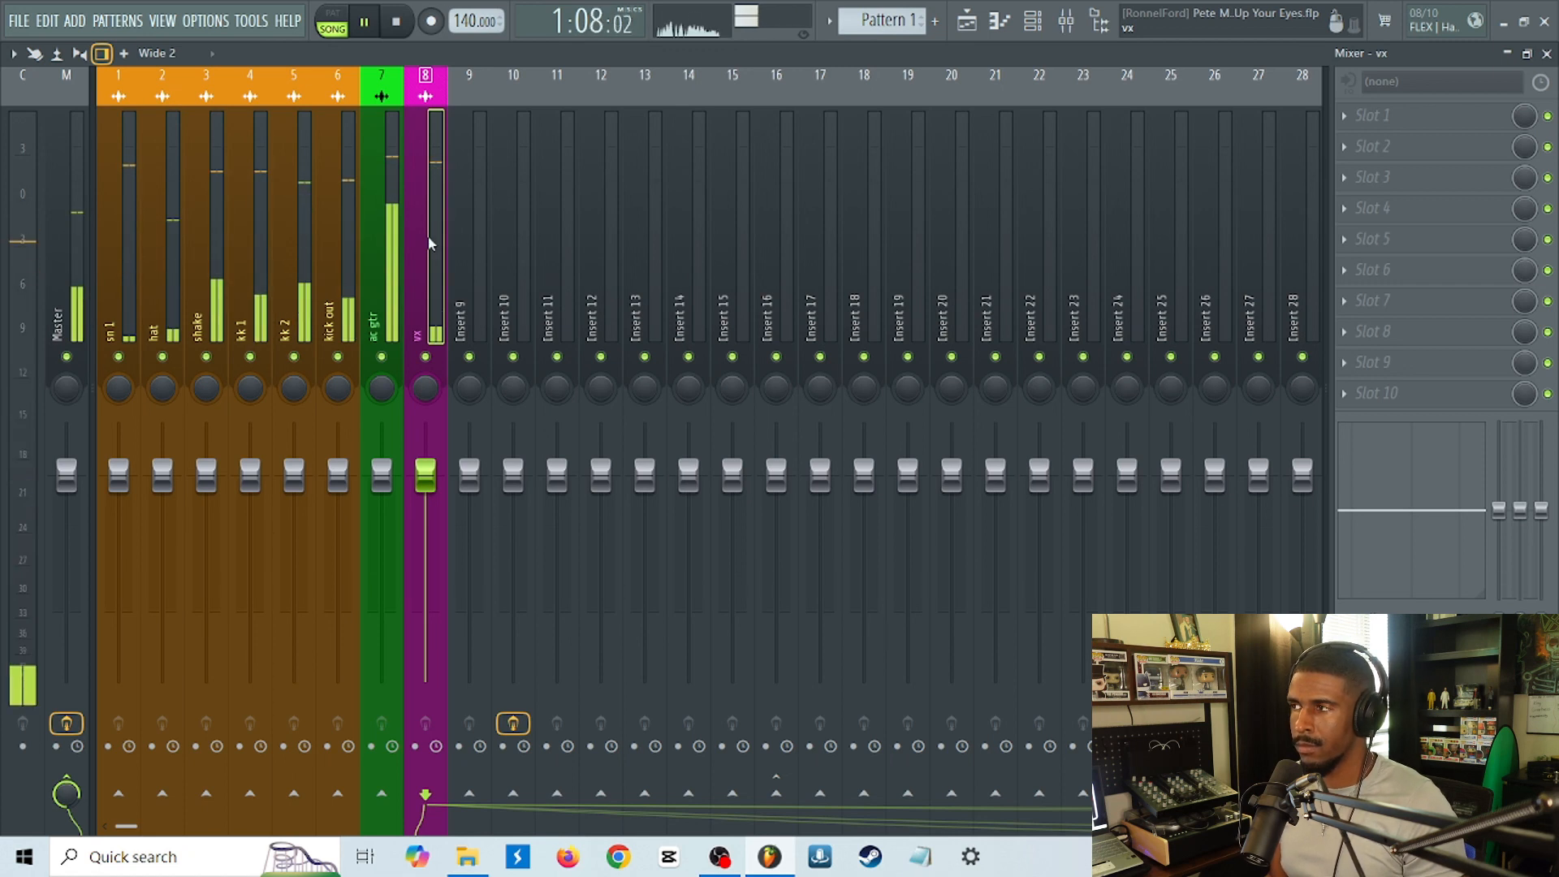
key("space")
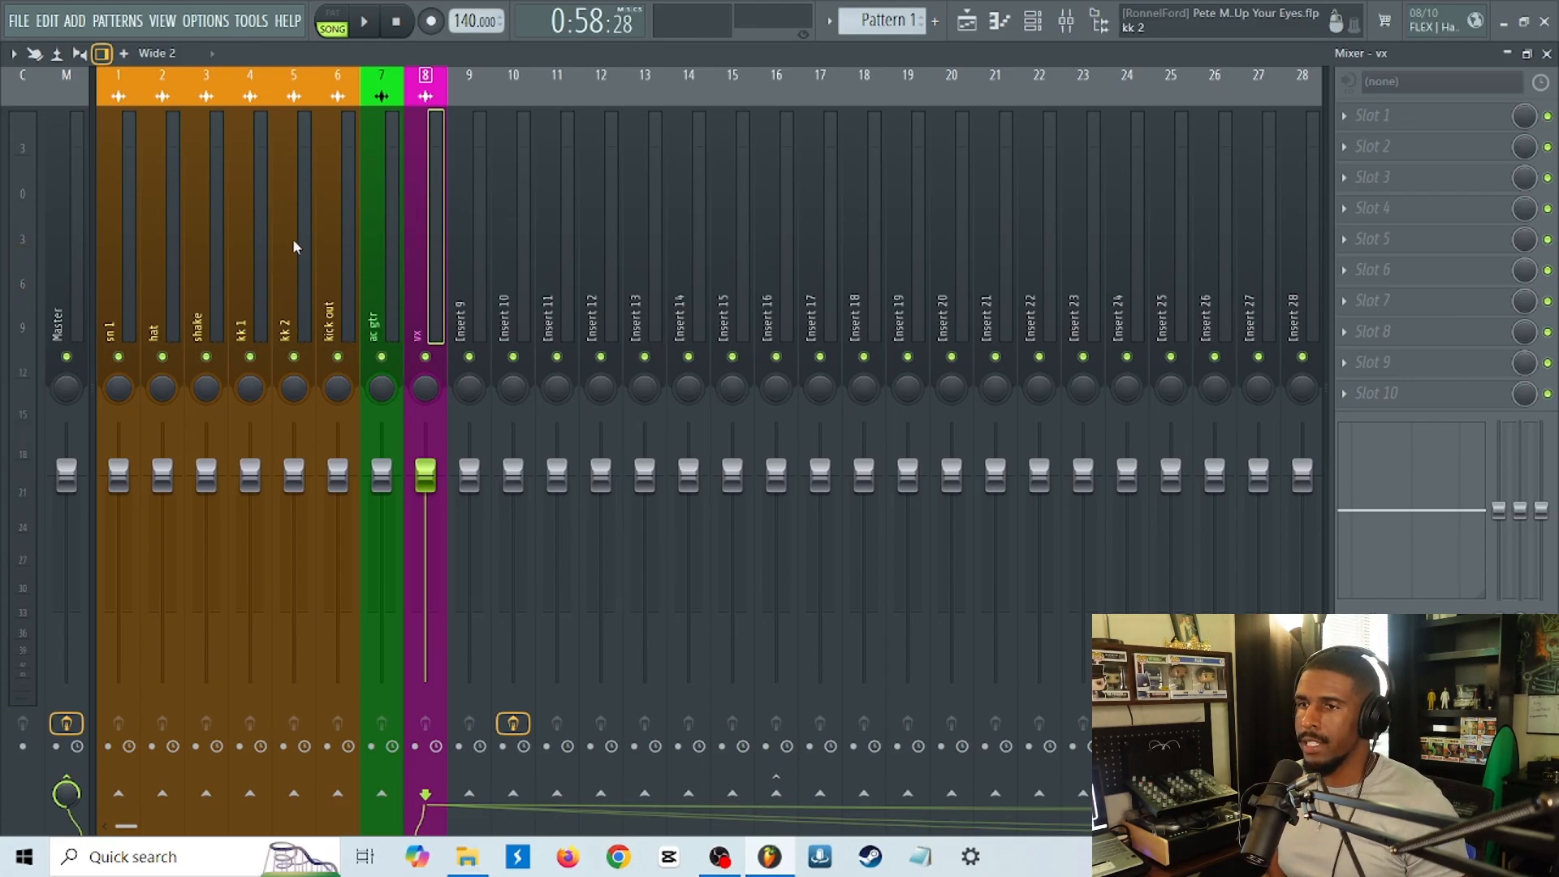
Save the project.
scroll(373, 305, "down", 6)
scroll(373, 304, "up", 6)
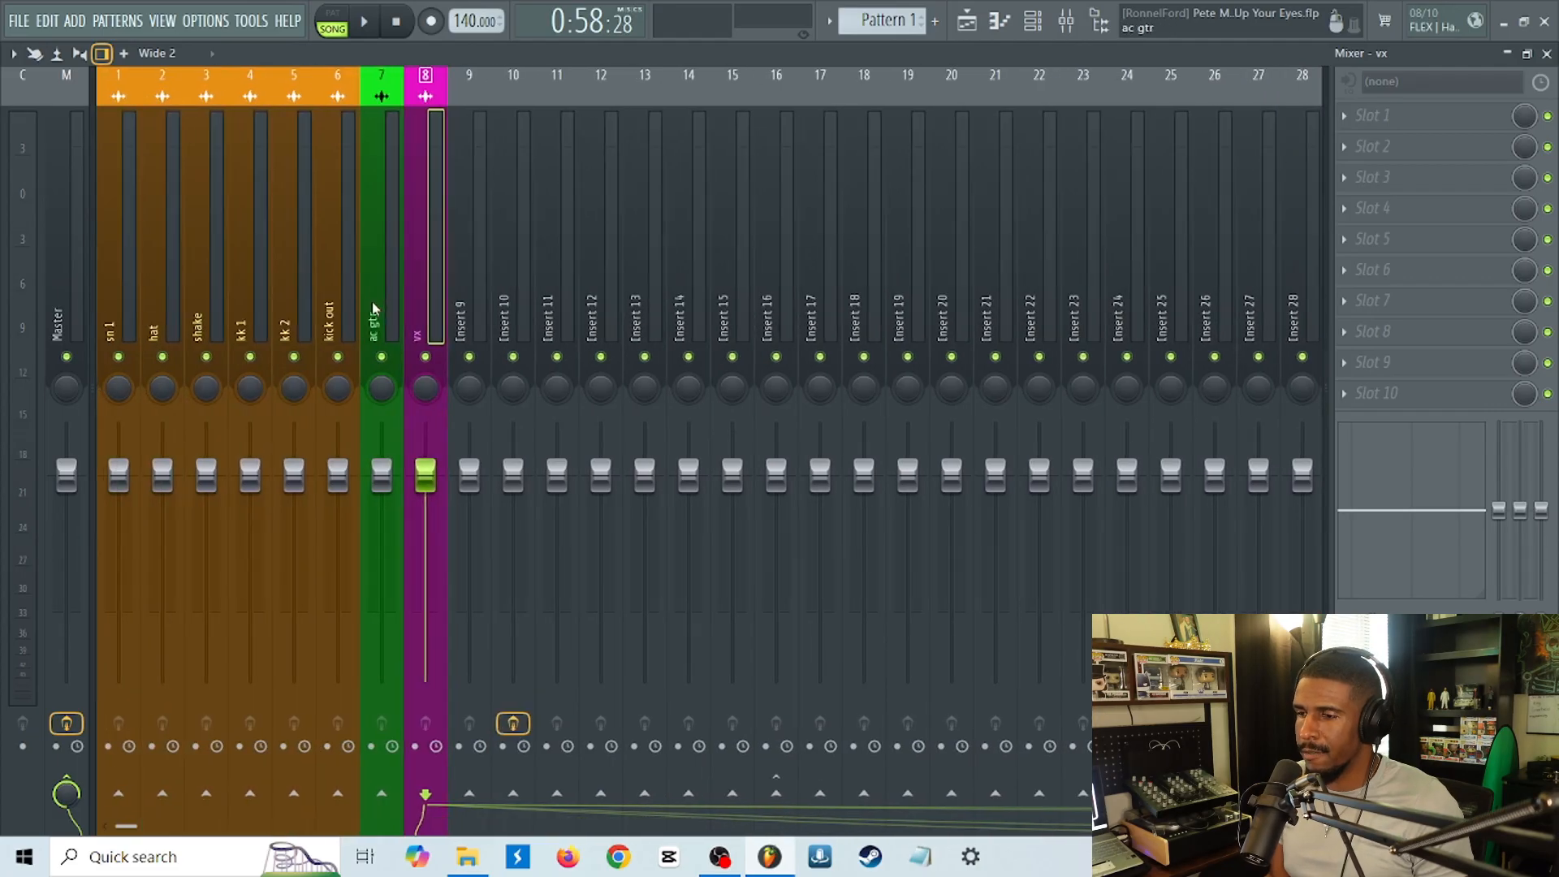
key("ctrl+s")
Select several drum tracks and the vx track in turn, then inspect the Master track and its effects.
left_click(337, 301)
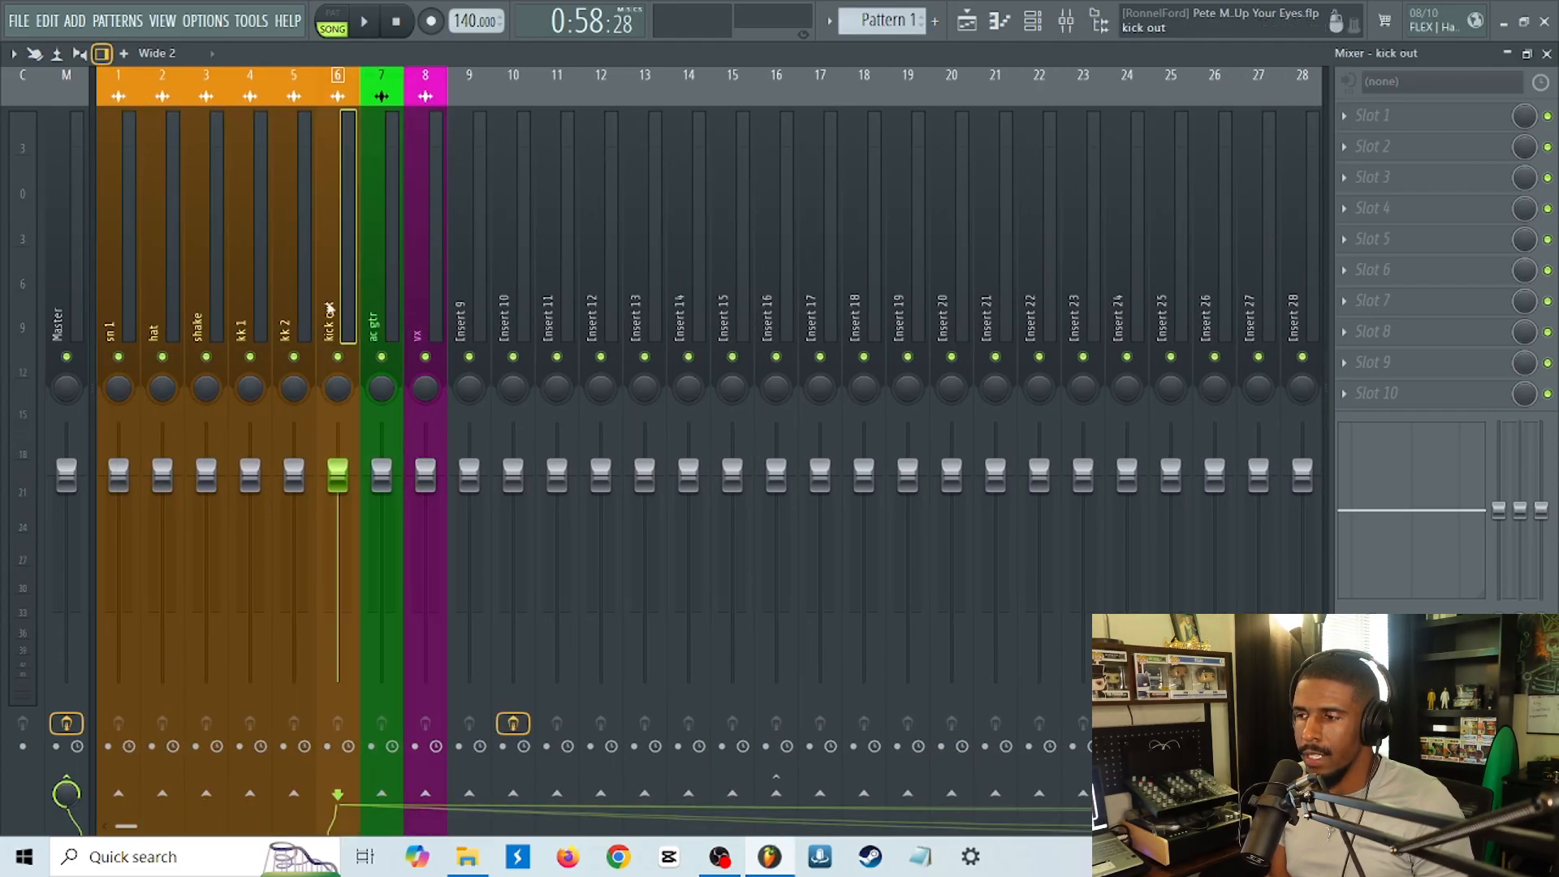
left_click(297, 313)
left_click(210, 294)
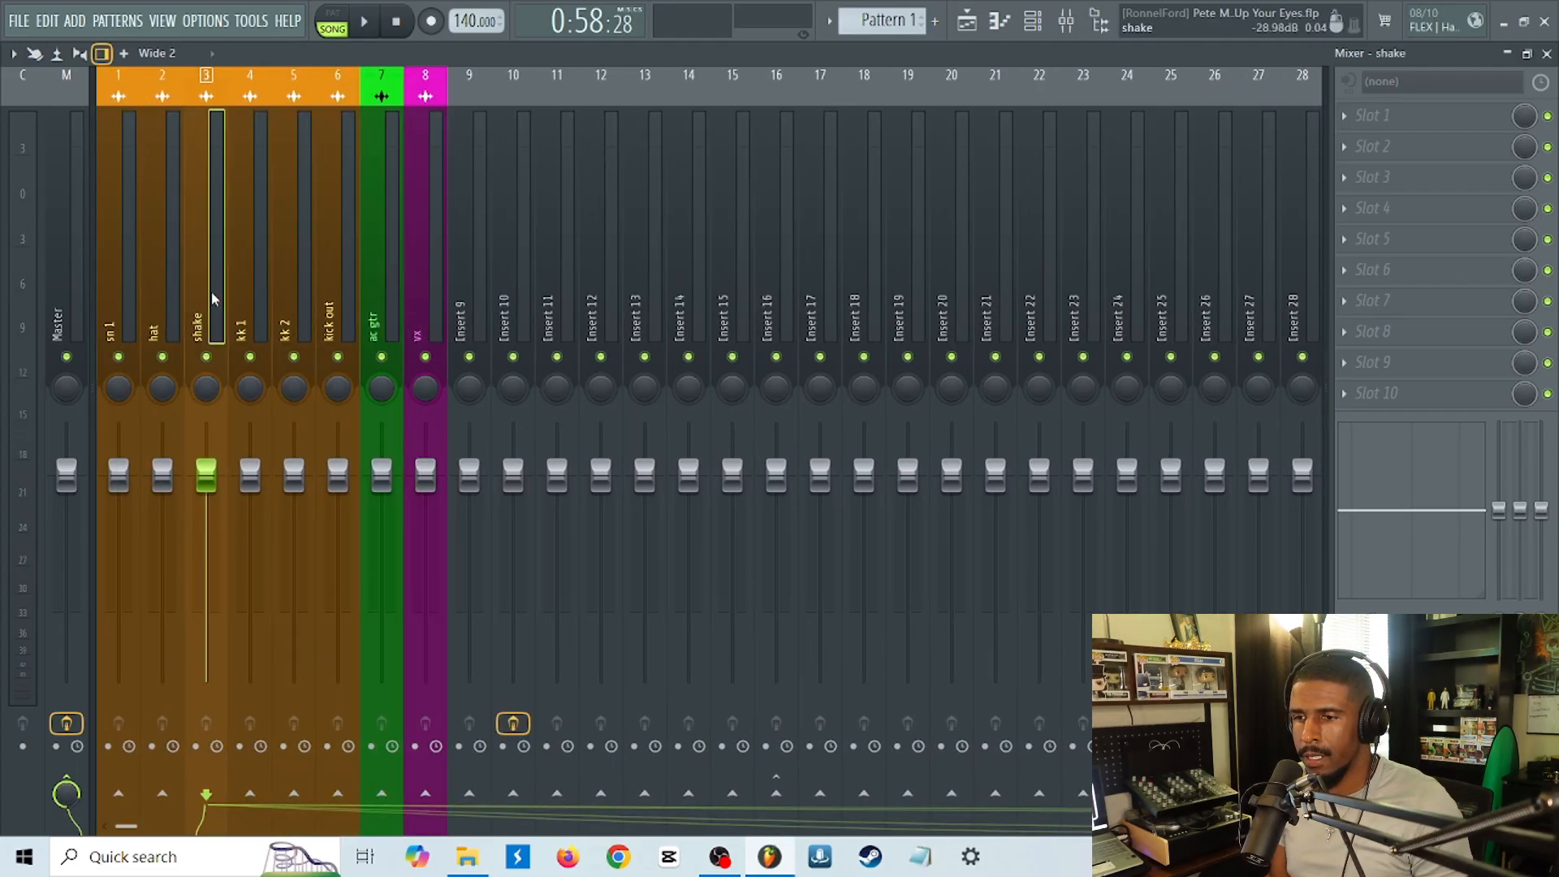
left_click(292, 290)
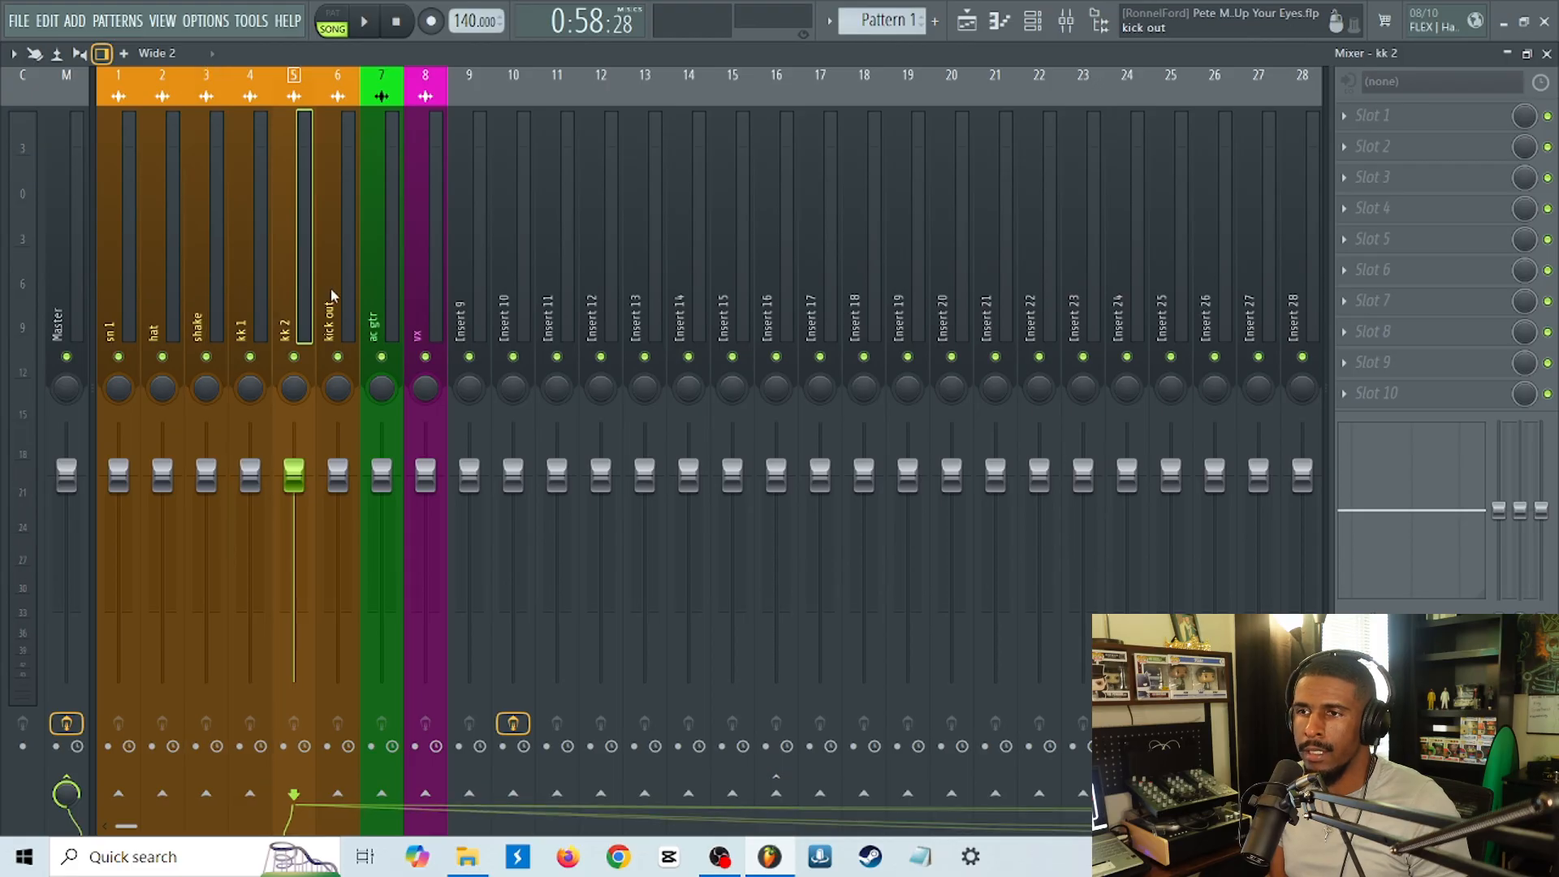
left_click(416, 294)
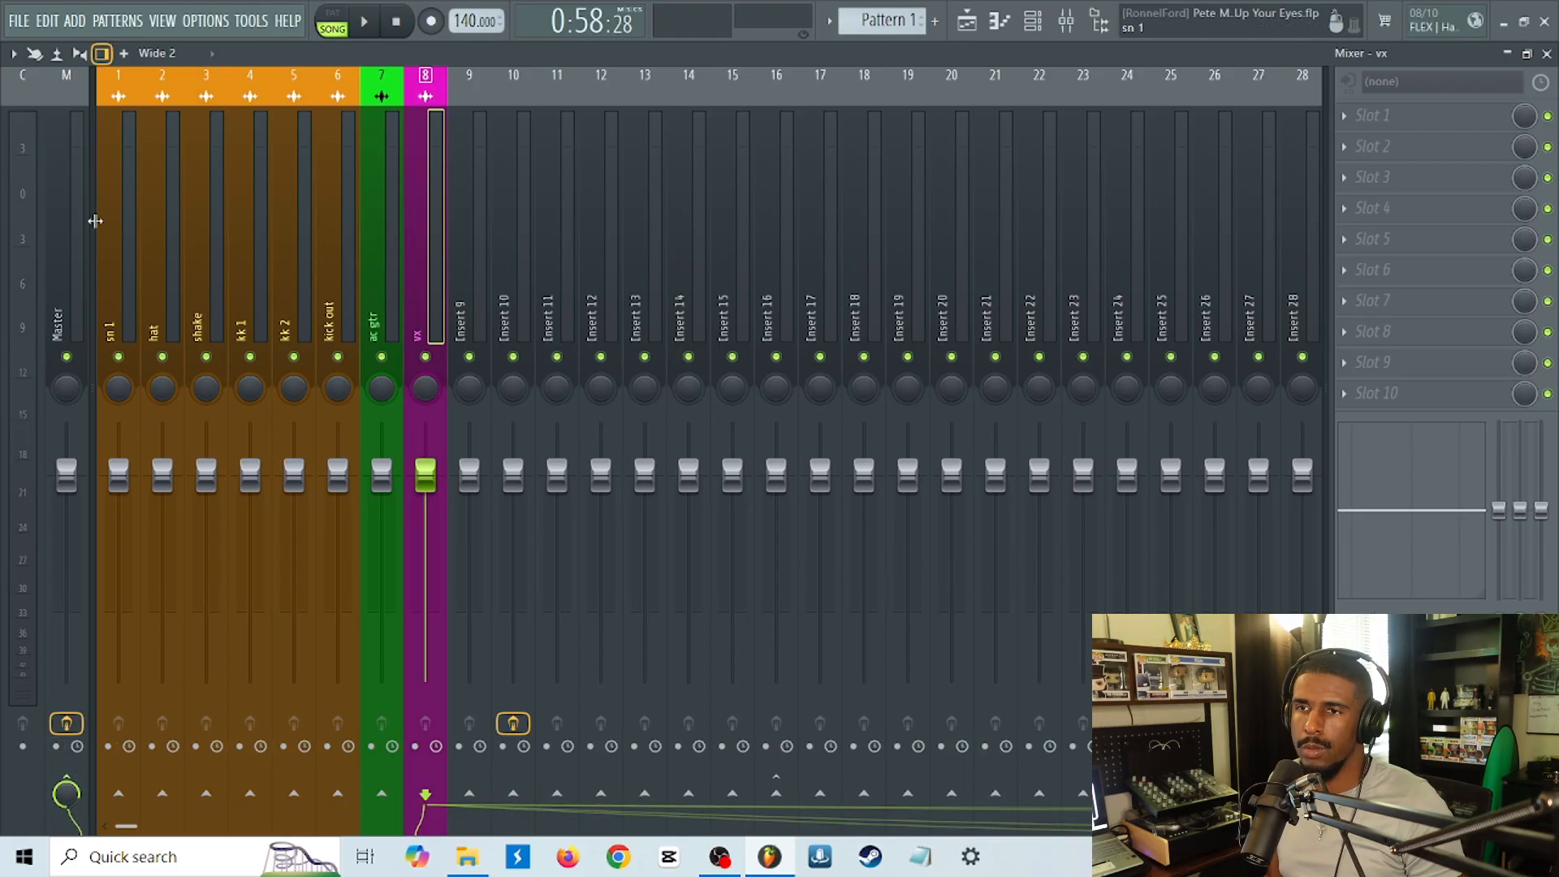
left_click(64, 229)
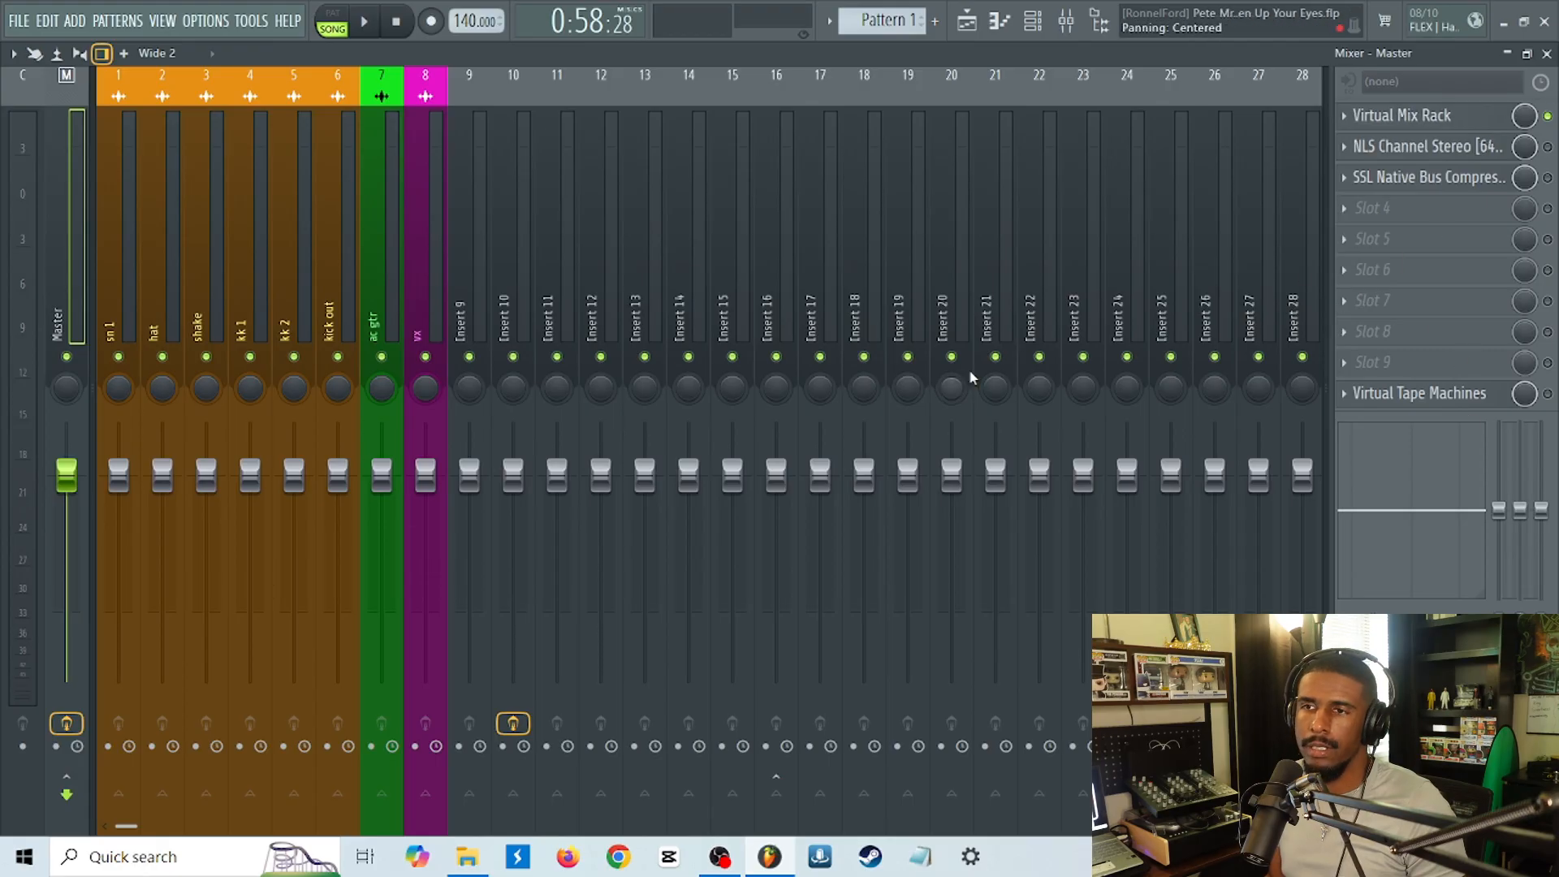
Disable the vx track's send to the Master, play the song section and stop it, then re-enable the send.
left_click(407, 294)
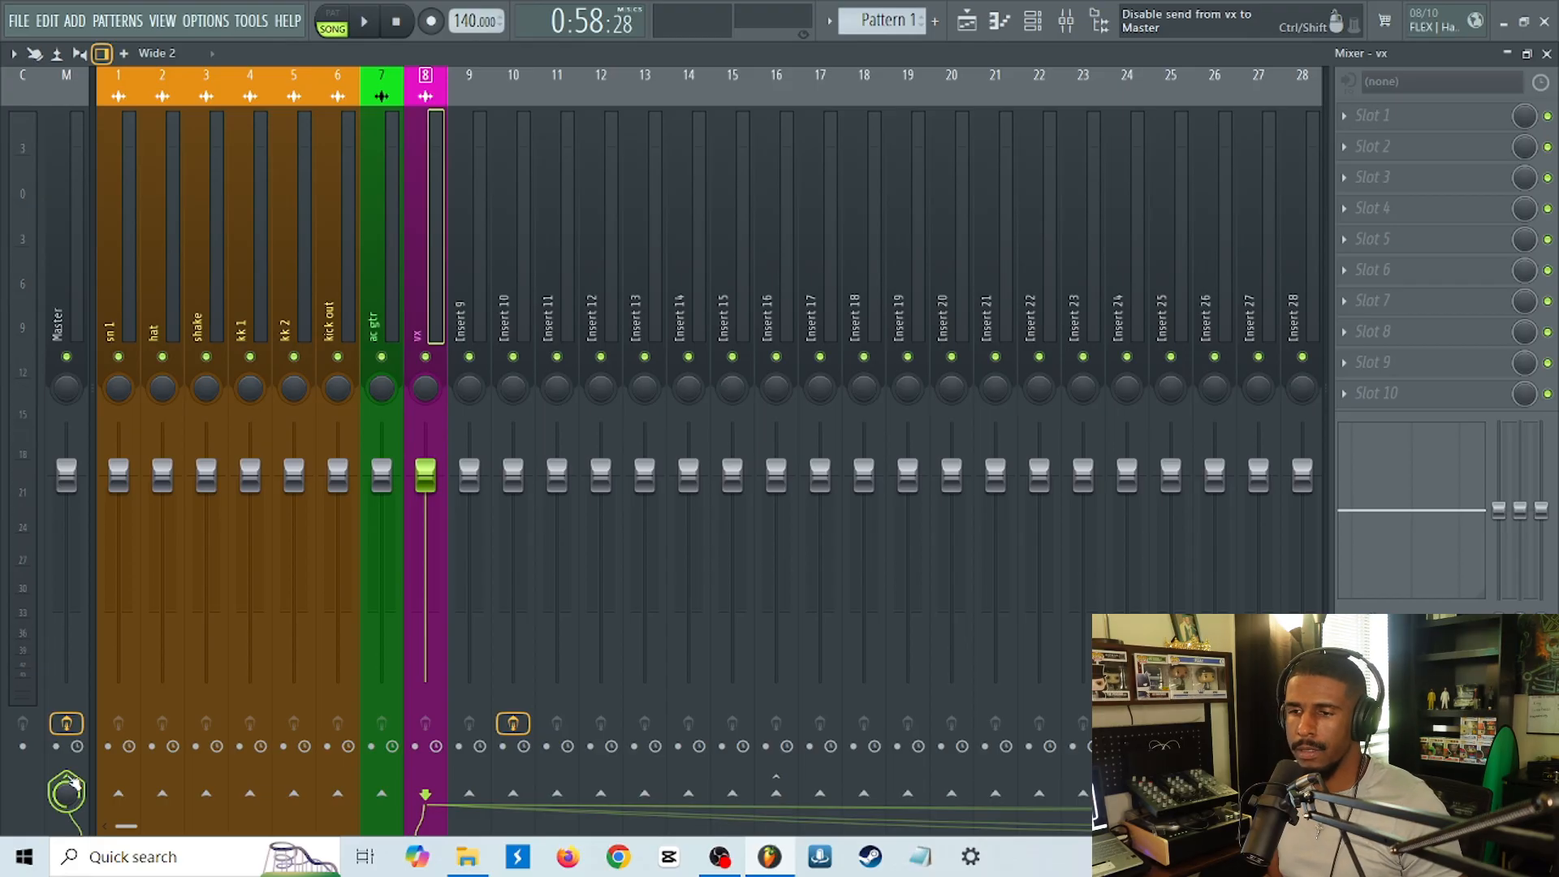
key("space")
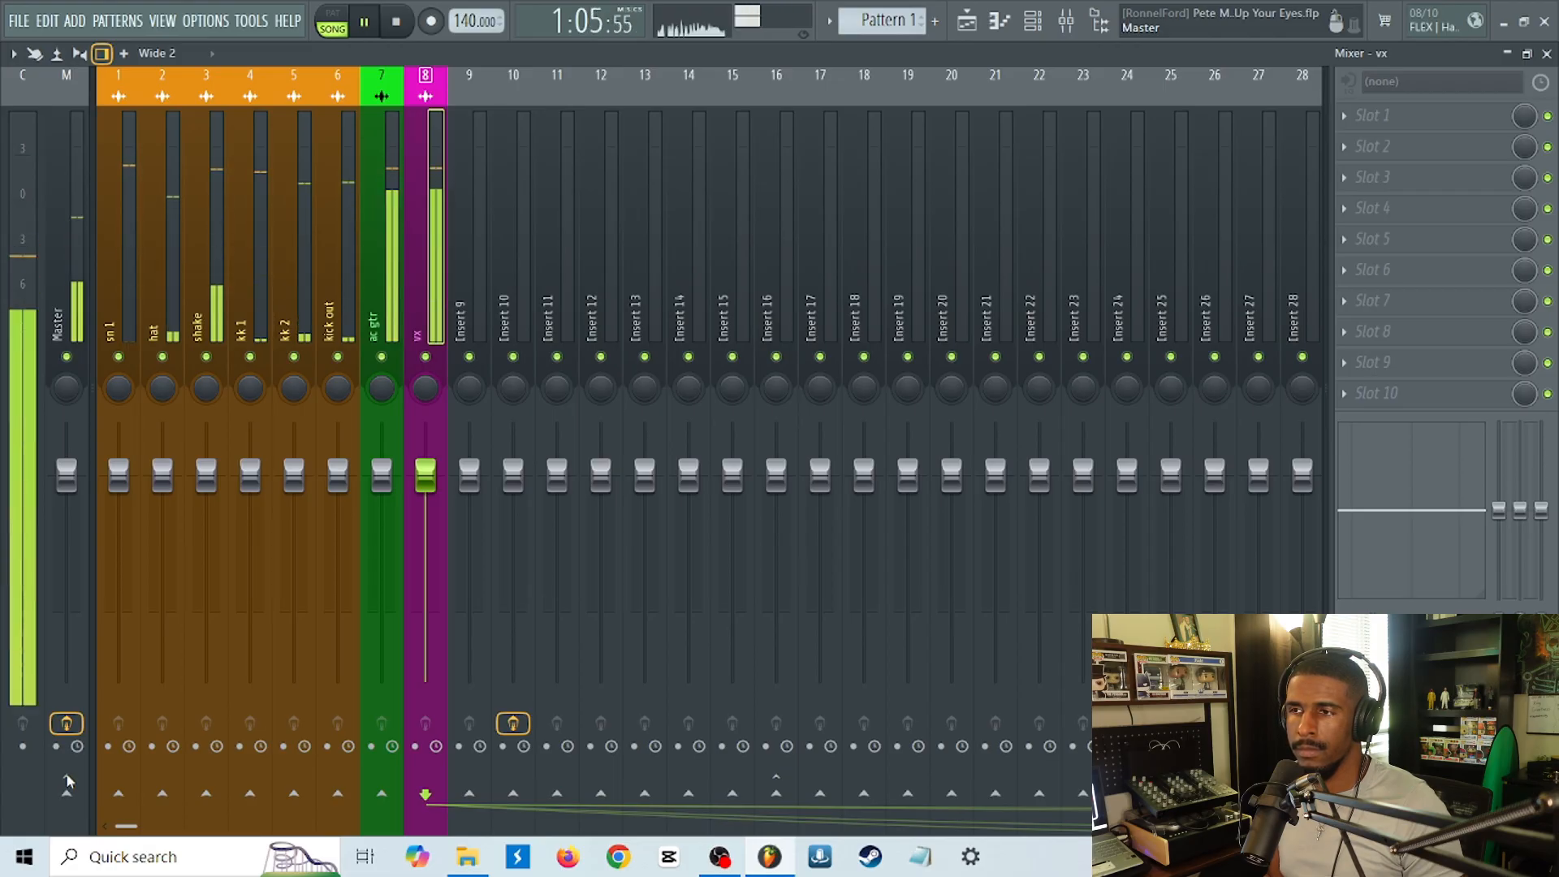
key("space")
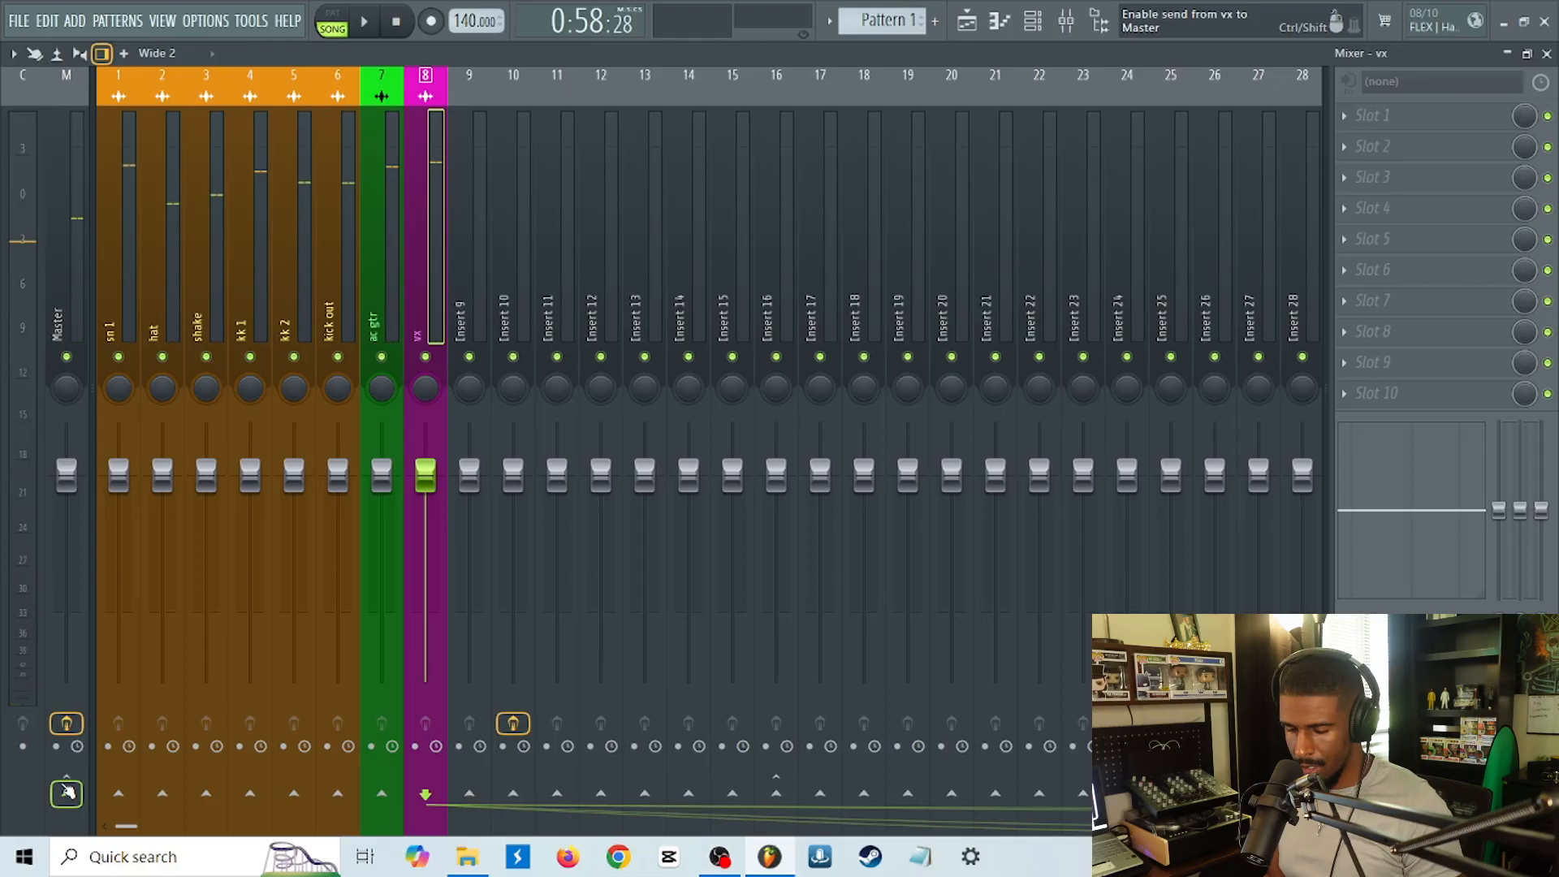
left_click(68, 792)
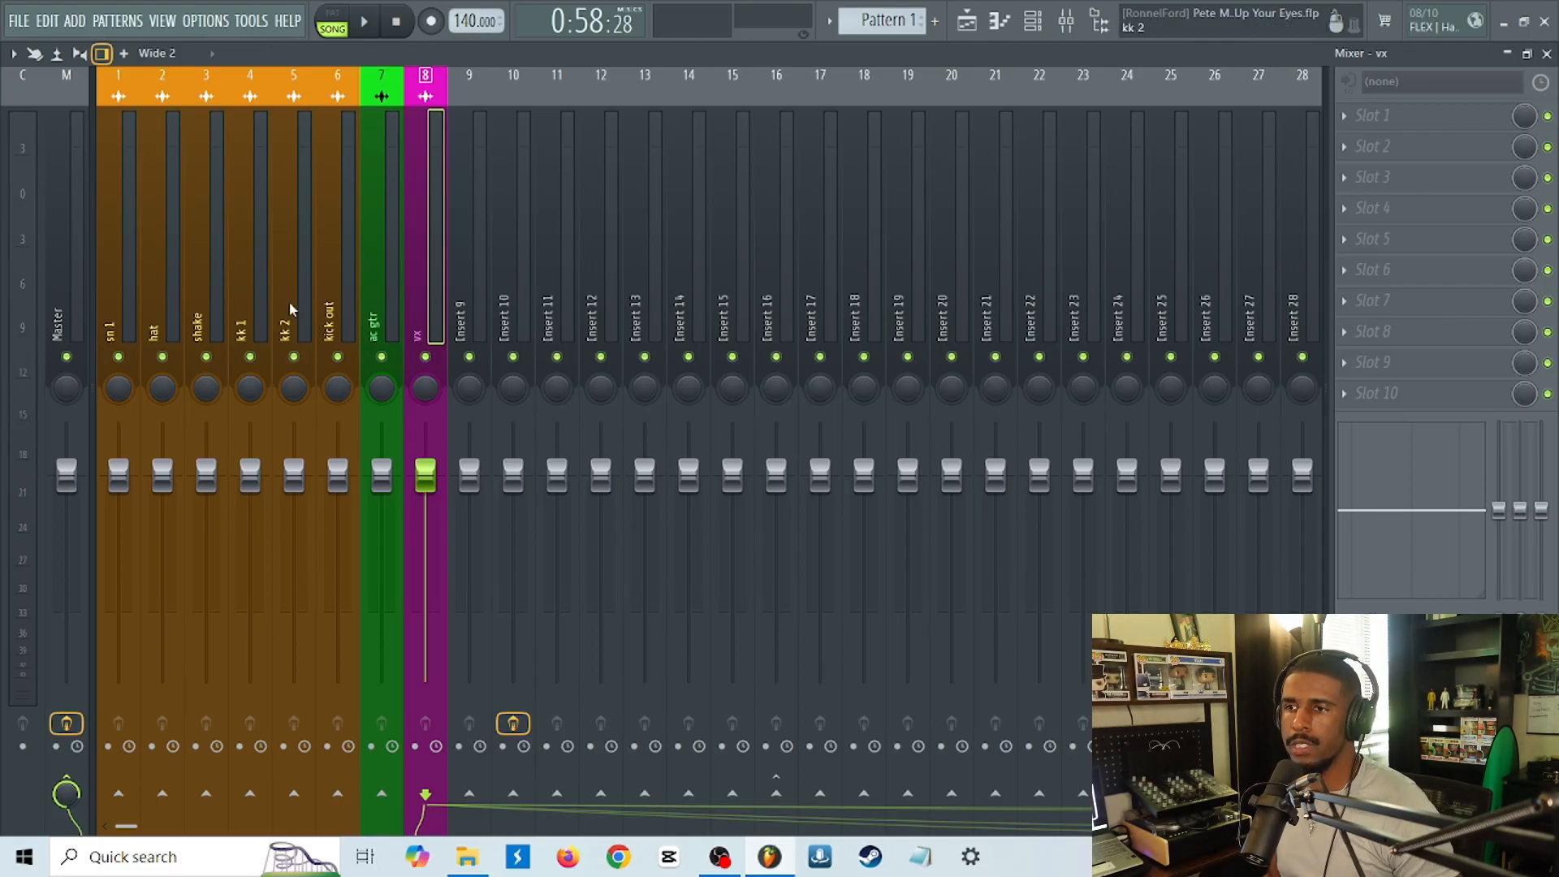
Move the six drum tracks from sn 1 to kick out two positions over in the mixer, placing them after ac gtr and vx.
left_click(331, 331)
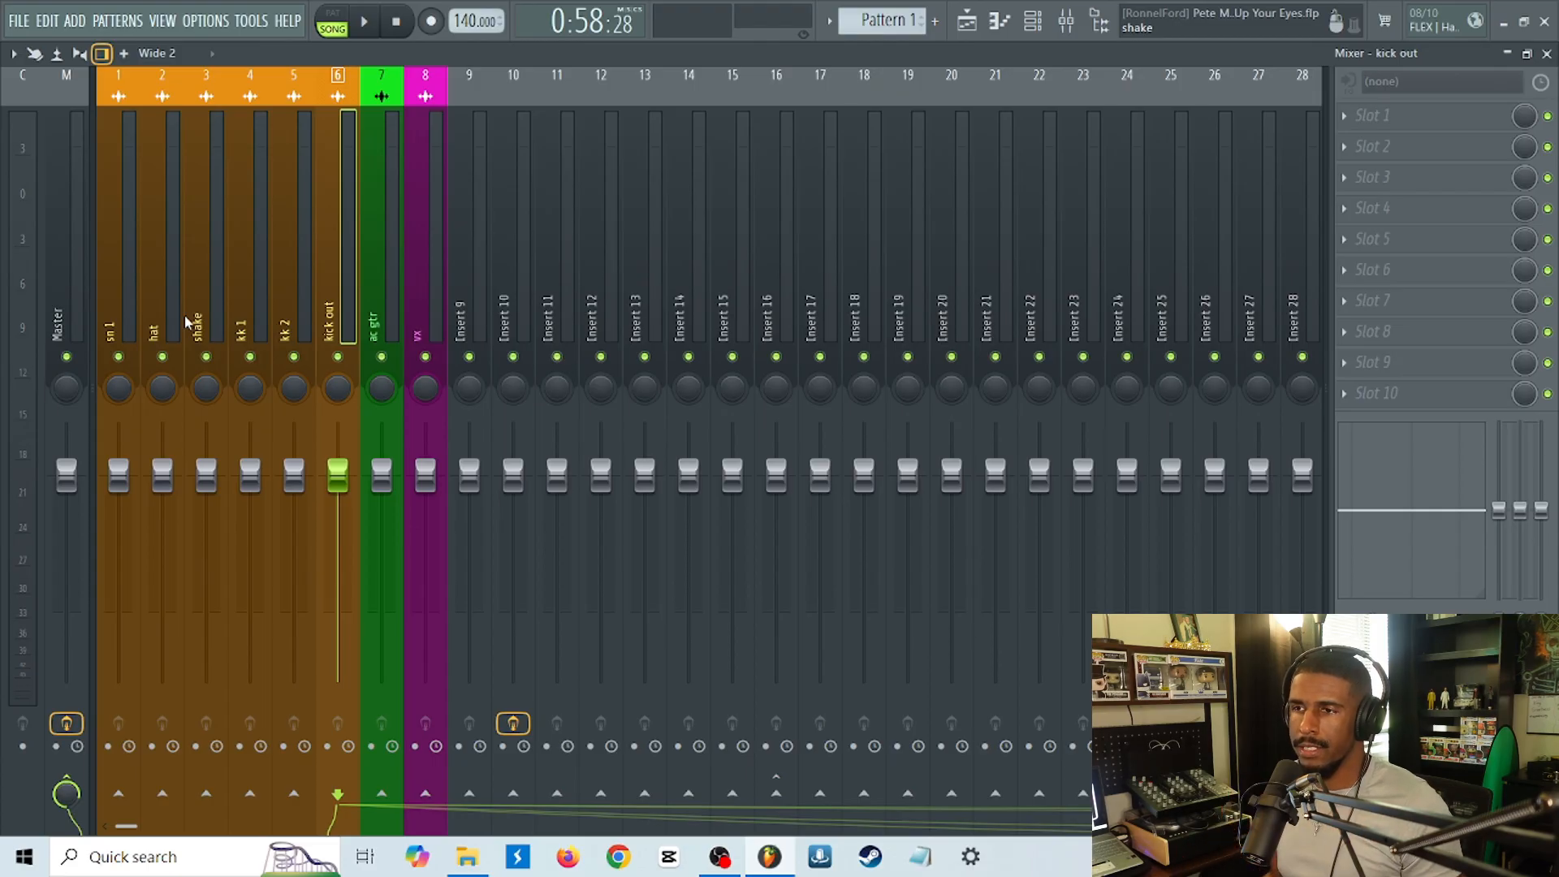
left_click(118, 327)
left_click_drag(118, 327, 329, 333)
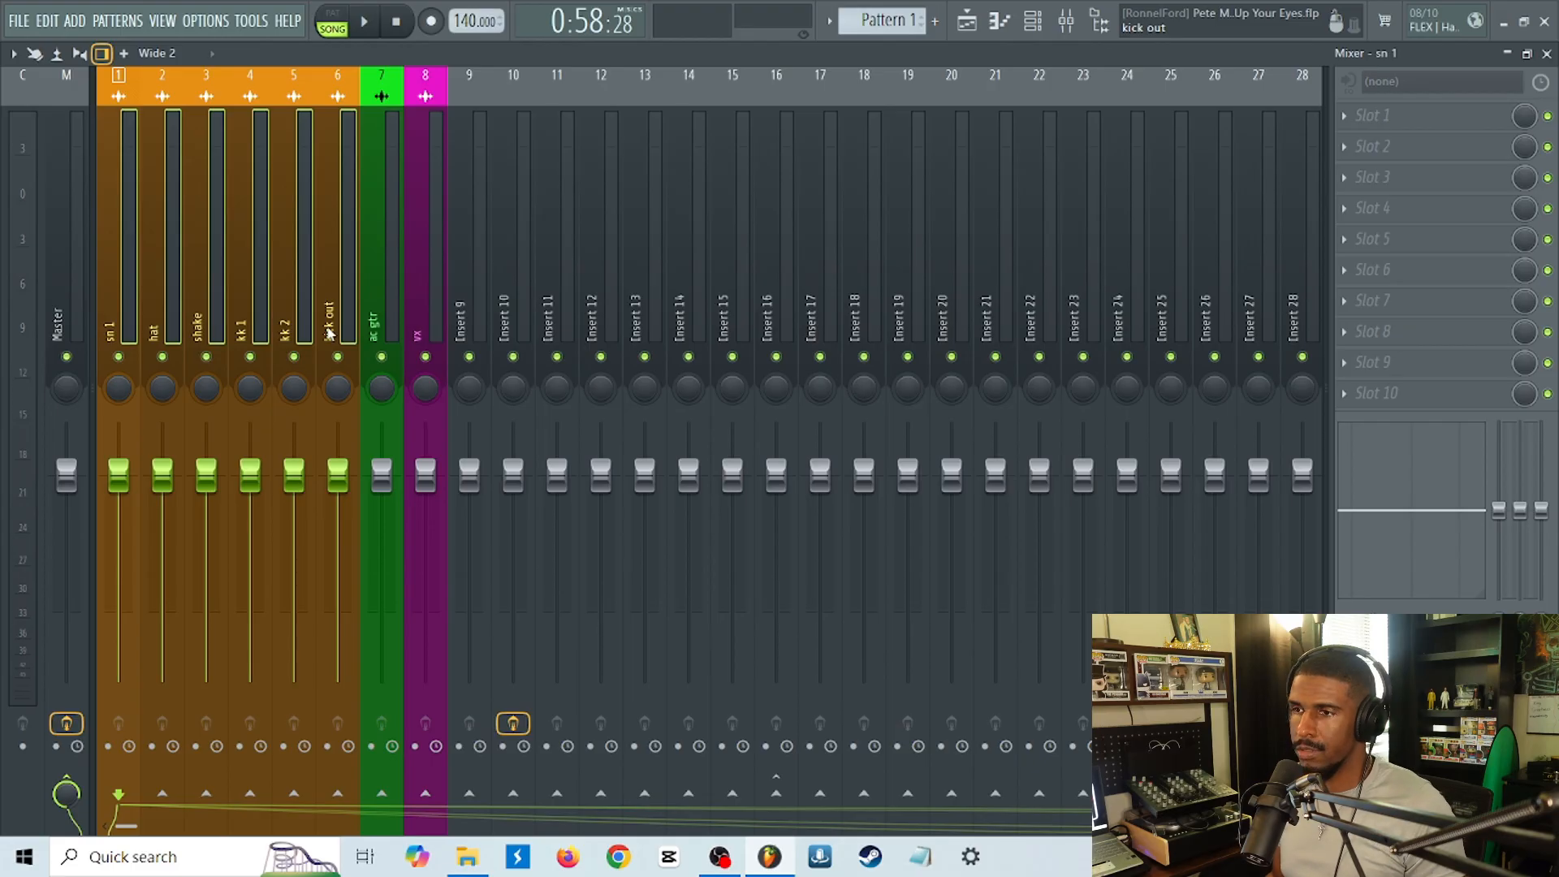
key("alt+Right")
key("alt+Right")
left_click(409, 306)
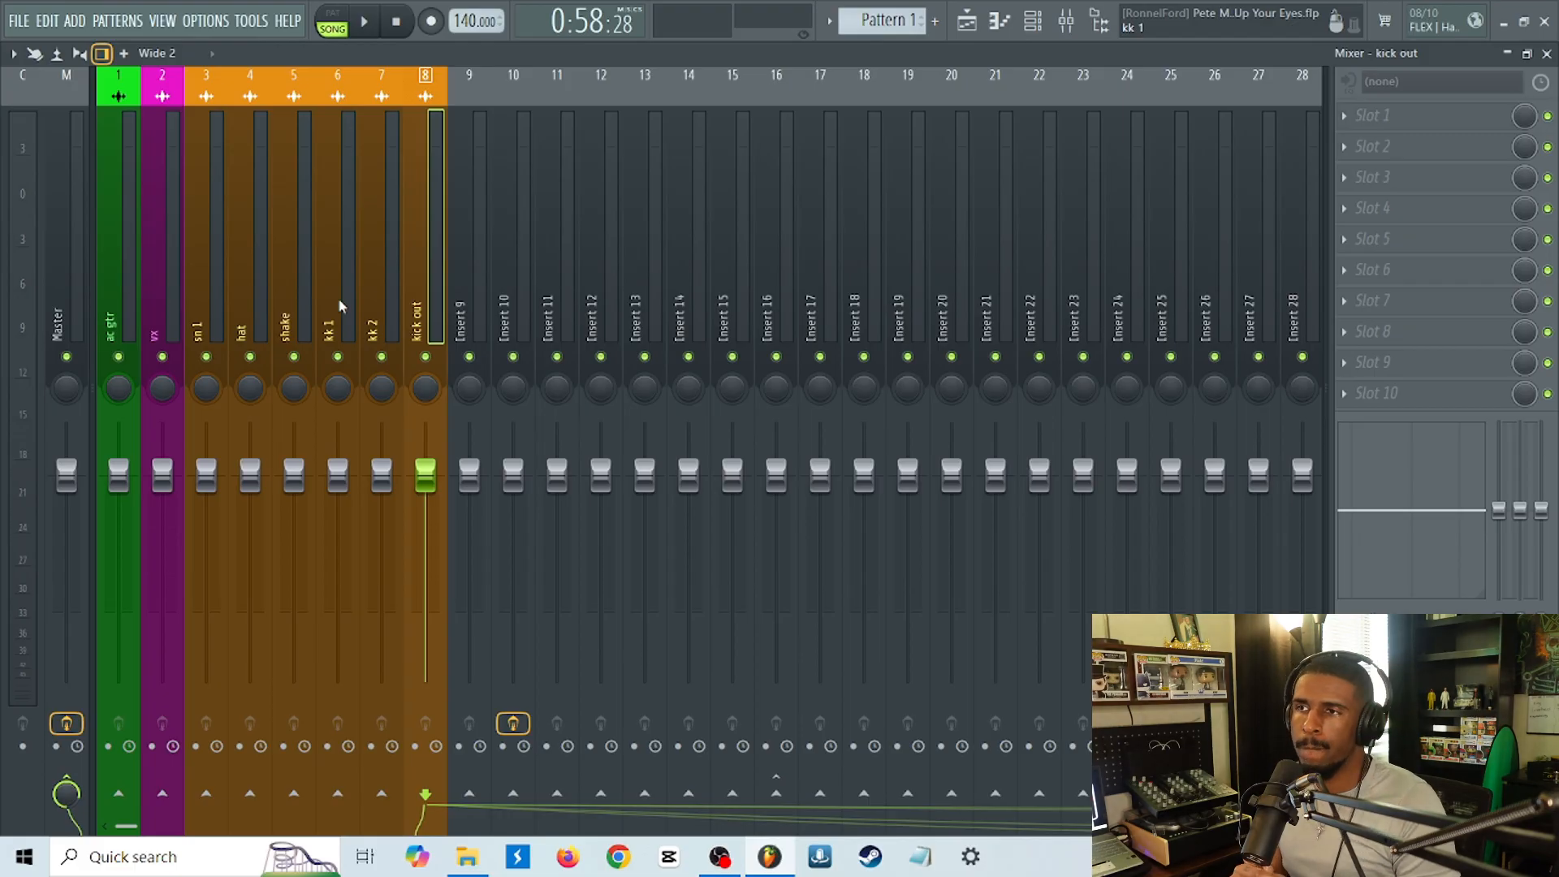
Select the sn 1, hat, kk 1 and kk 2 tracks one after another to review the individual drum inserts.
left_click(192, 309)
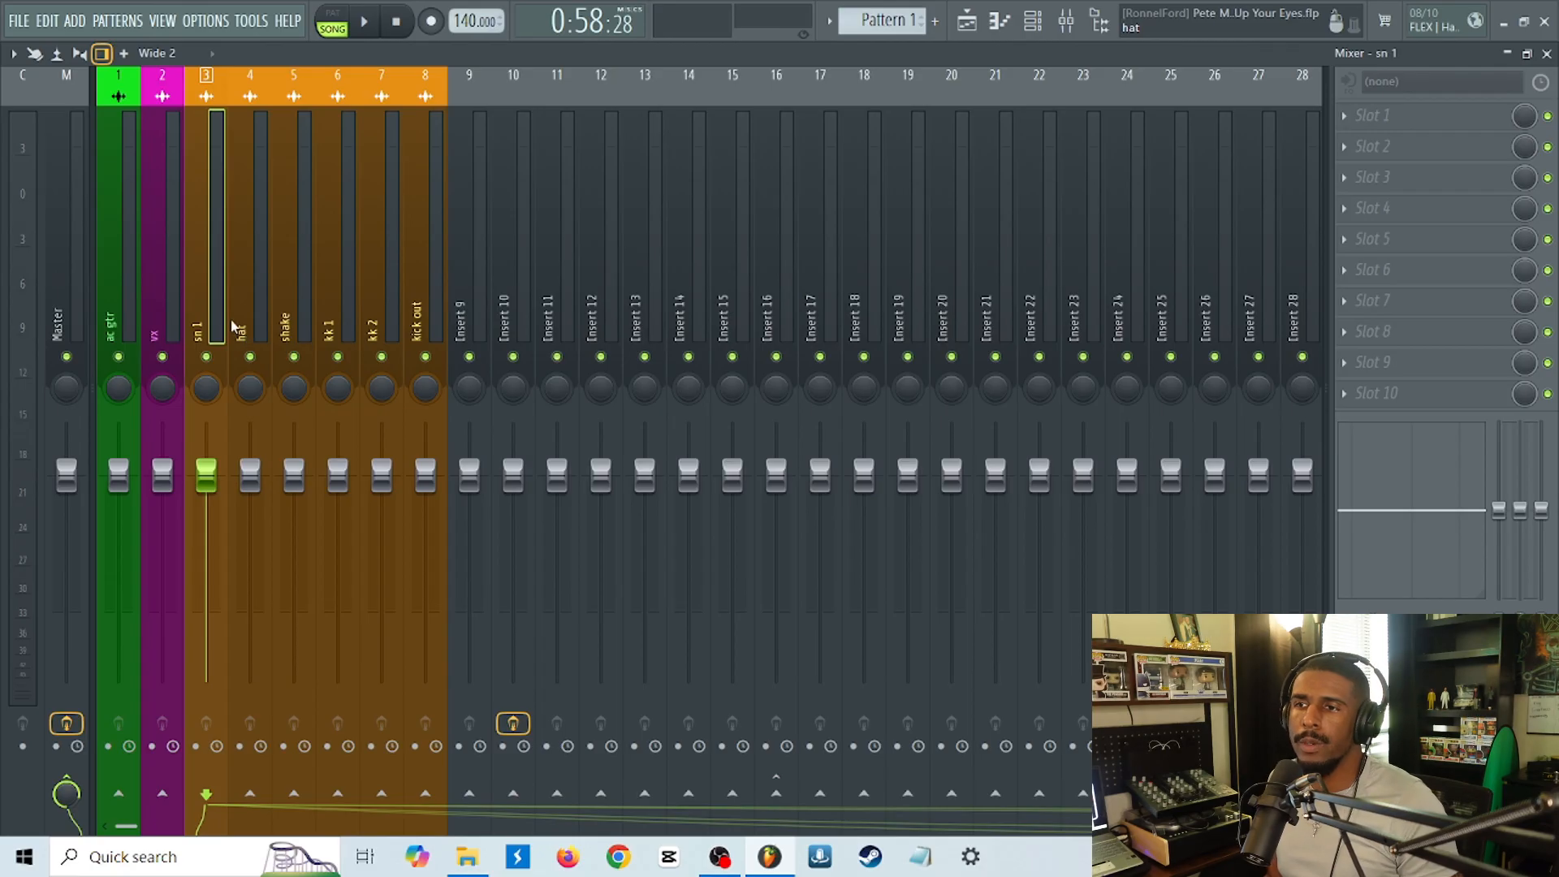
left_click(241, 332)
left_click(325, 335)
left_click(369, 330)
Add Fruity Parametric EQ 2 to slot 4 of the sn 1 track and move its window clear of the drum tracks.
left_click(209, 327)
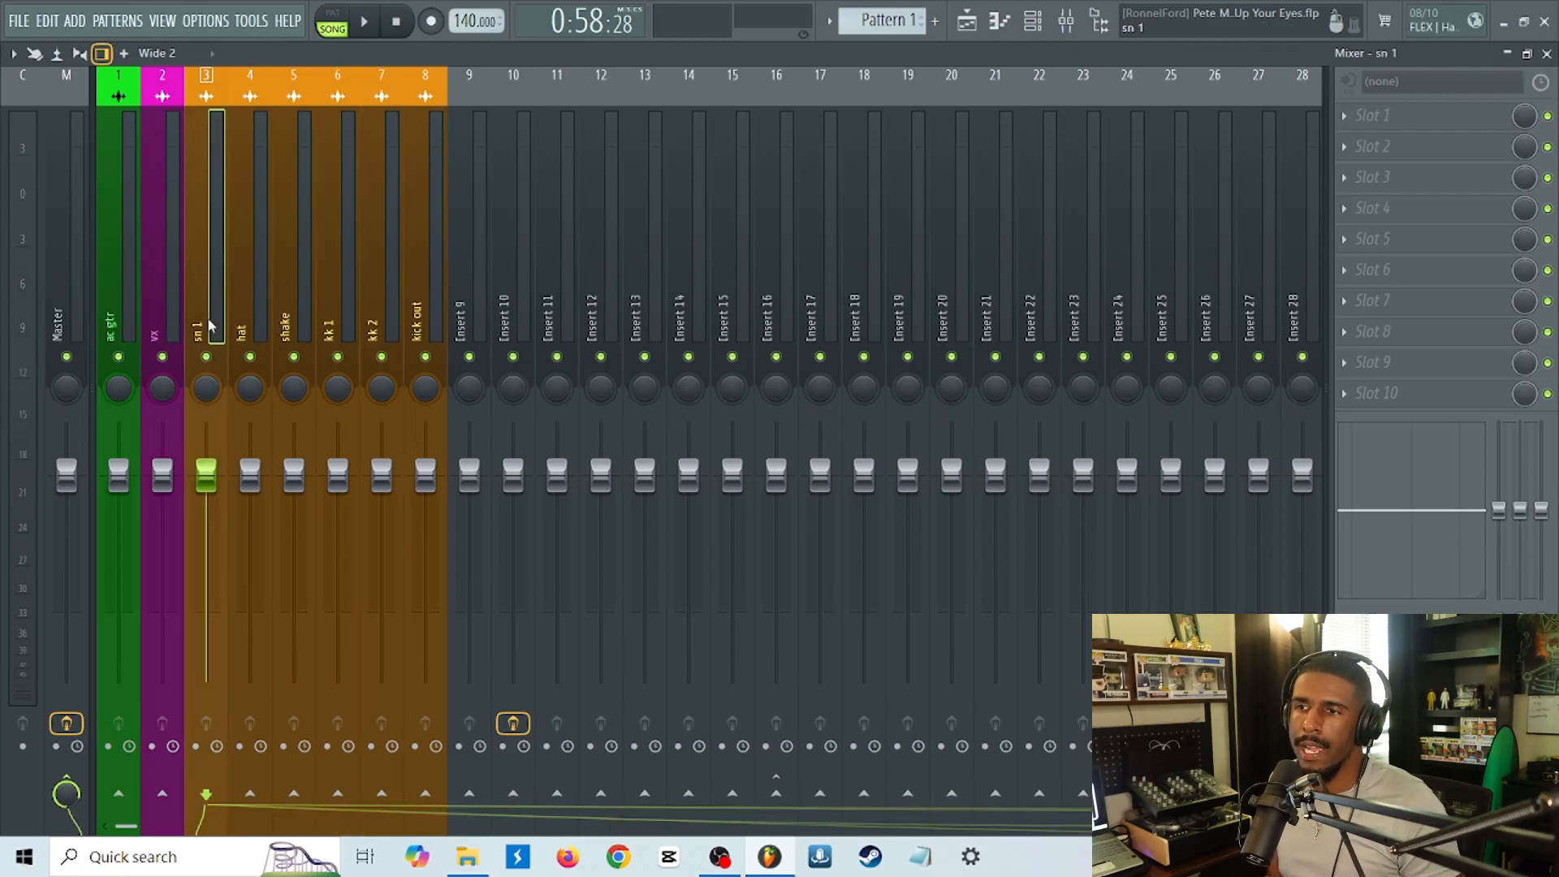
left_click(1353, 209)
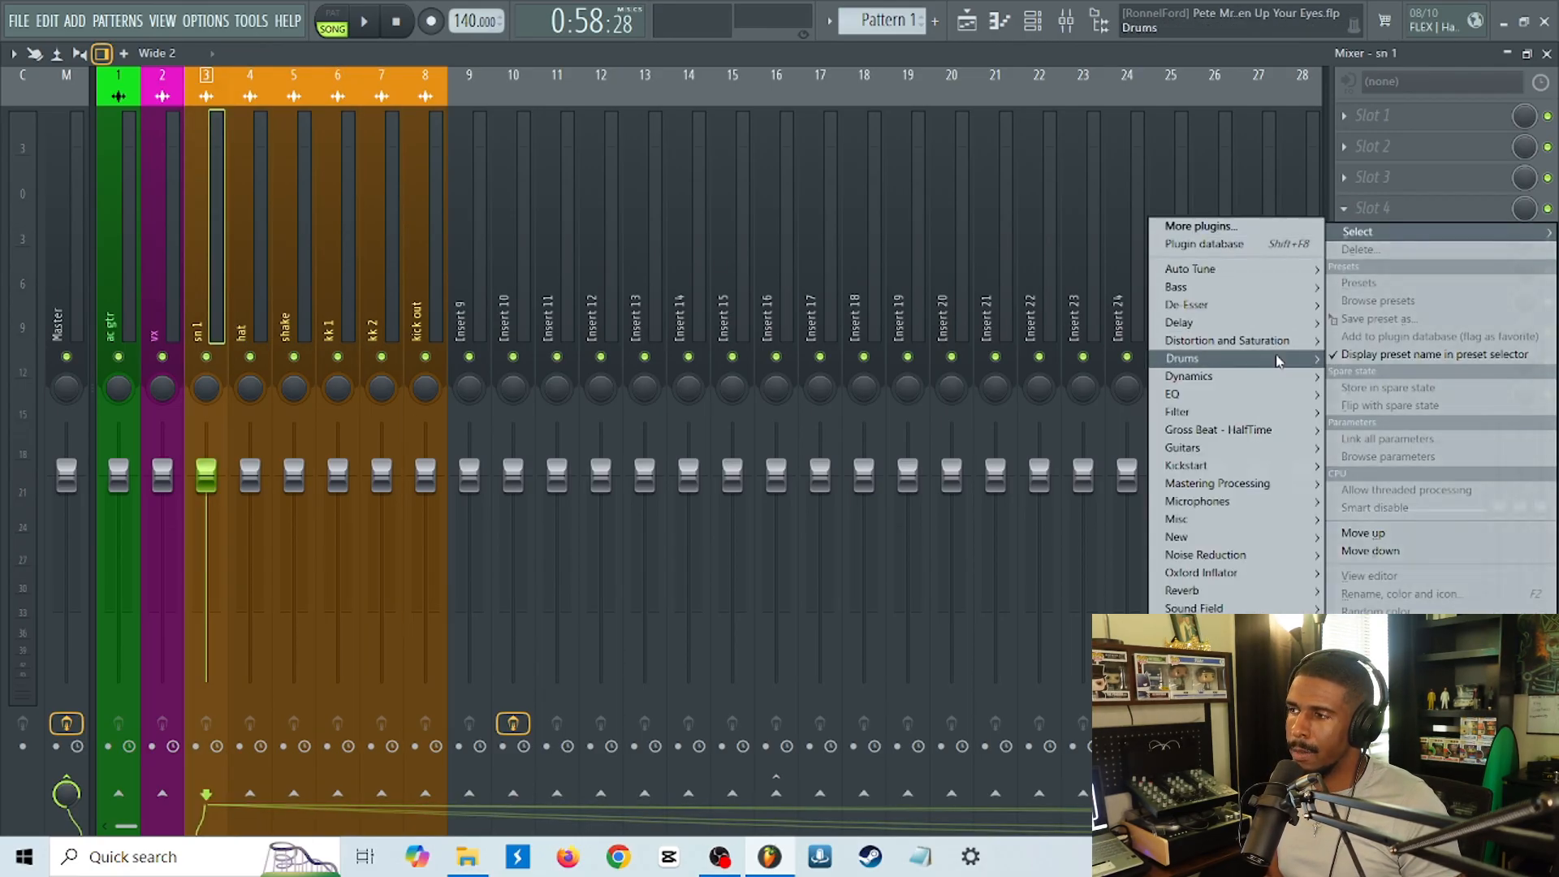
mouse_move(1273, 397)
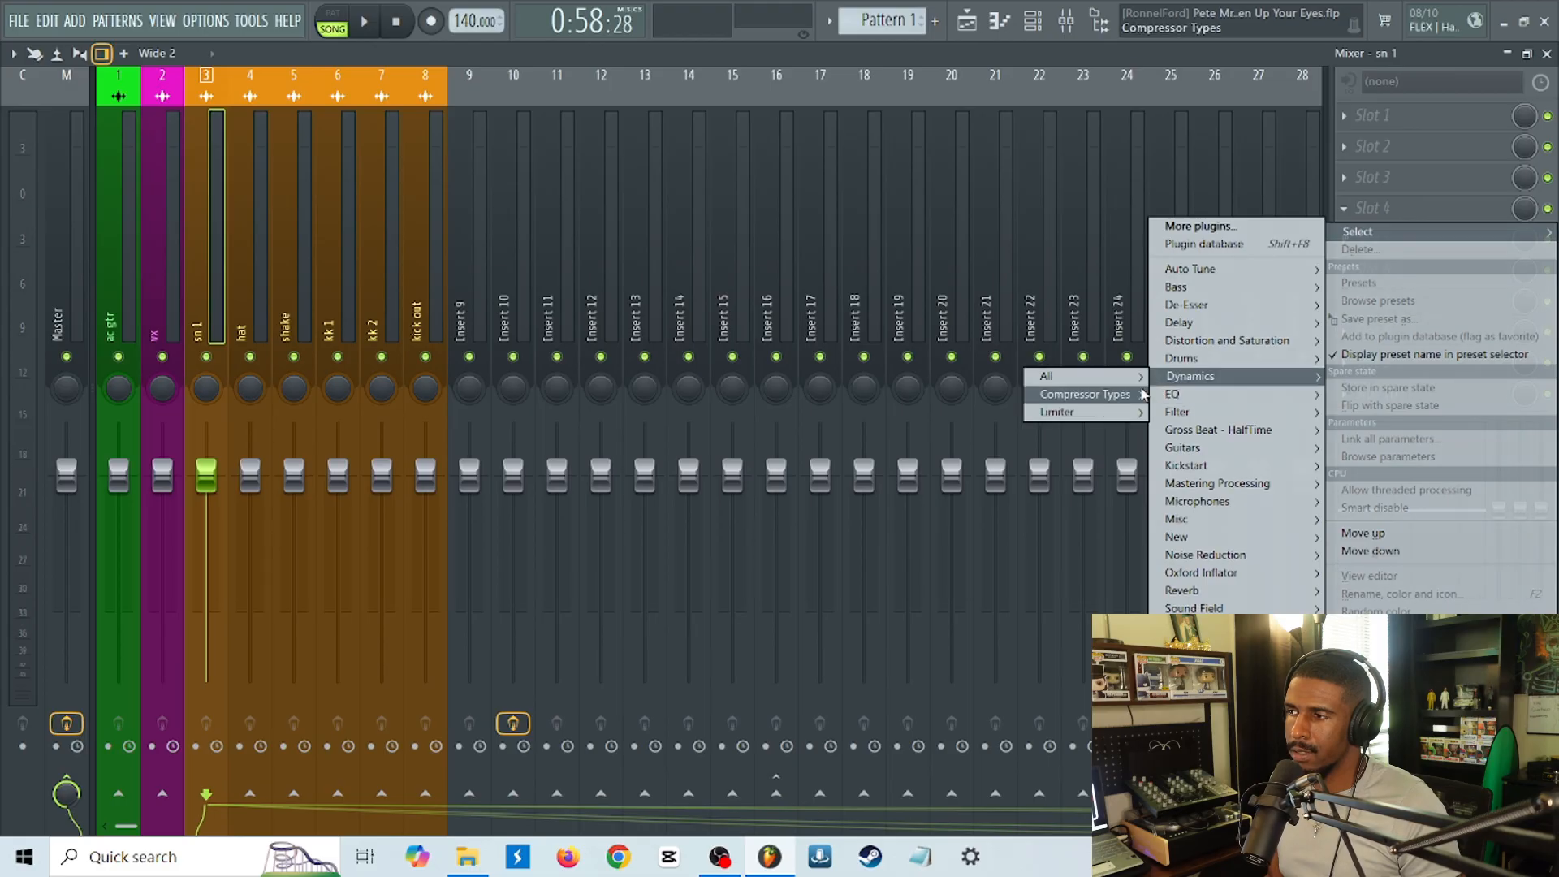
mouse_move(1055, 404)
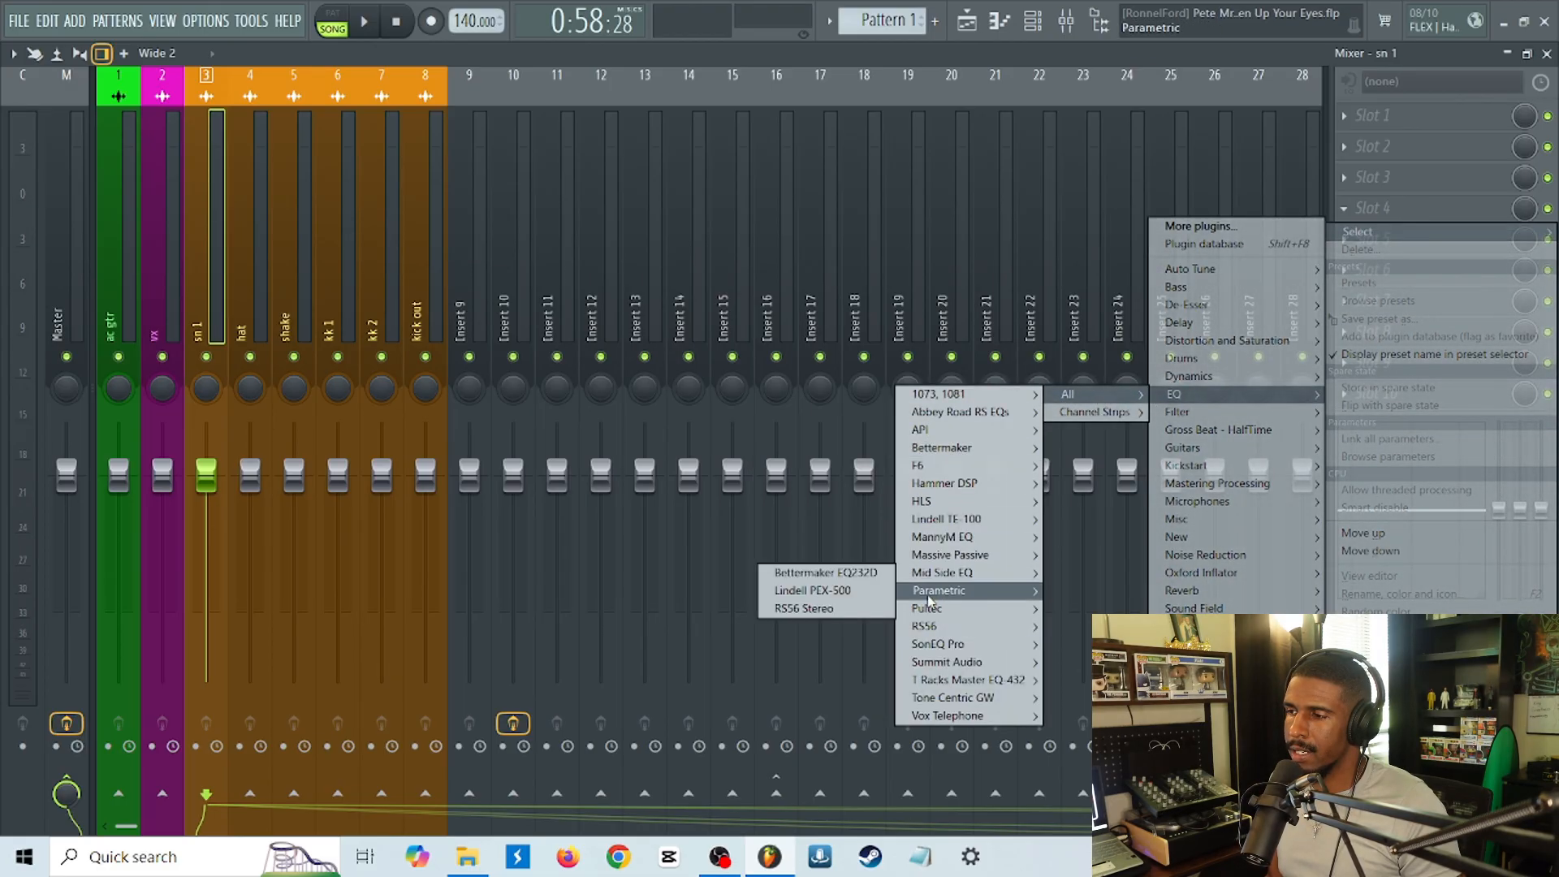
left_click(865, 614)
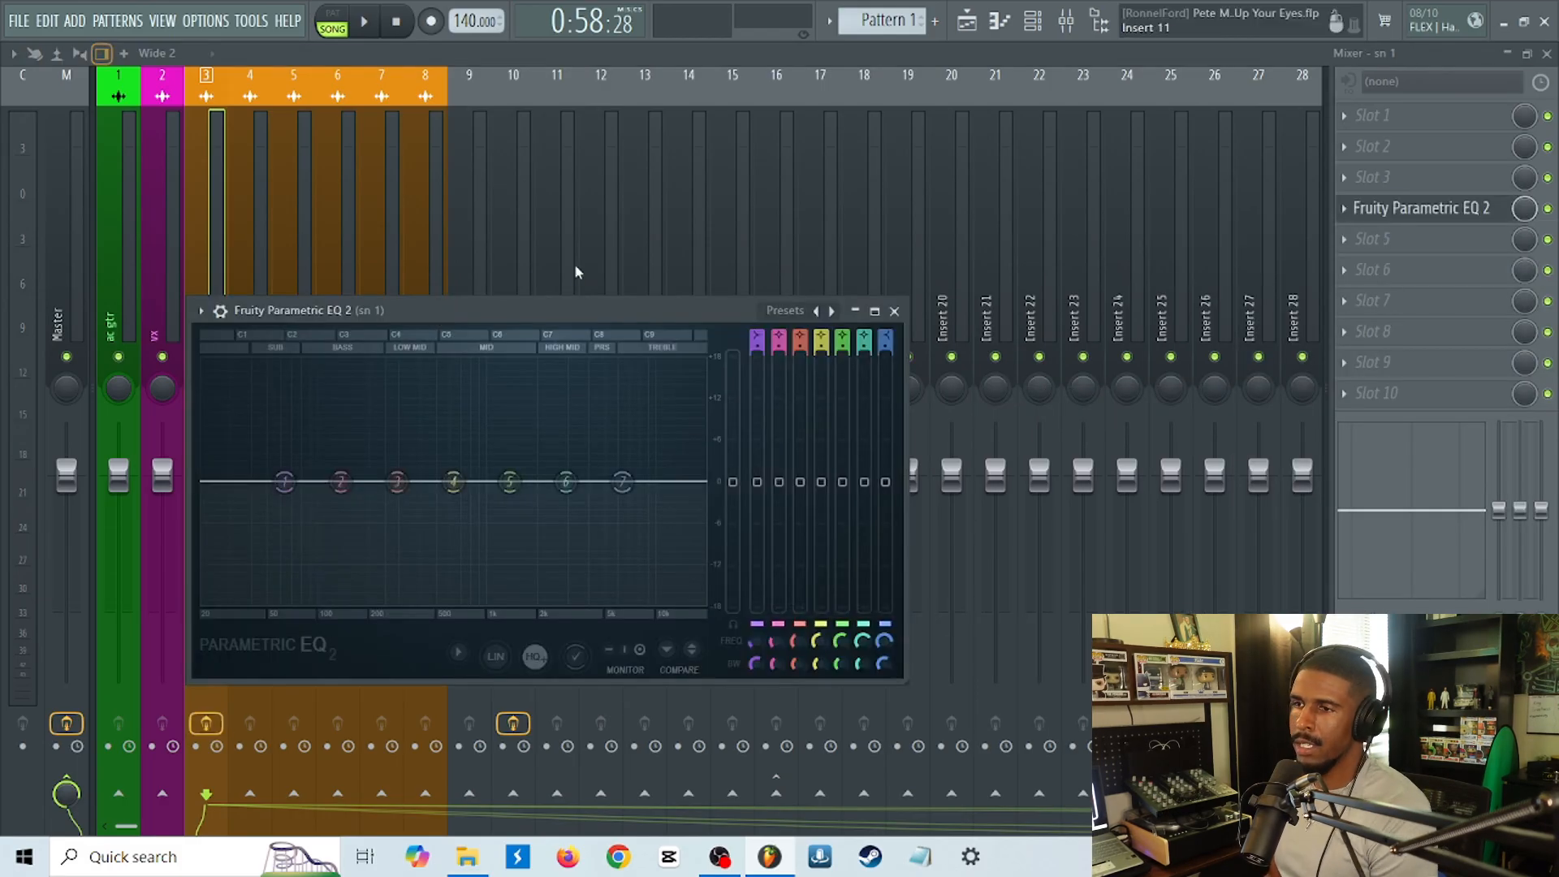
left_click_drag(548, 312, 957, 183)
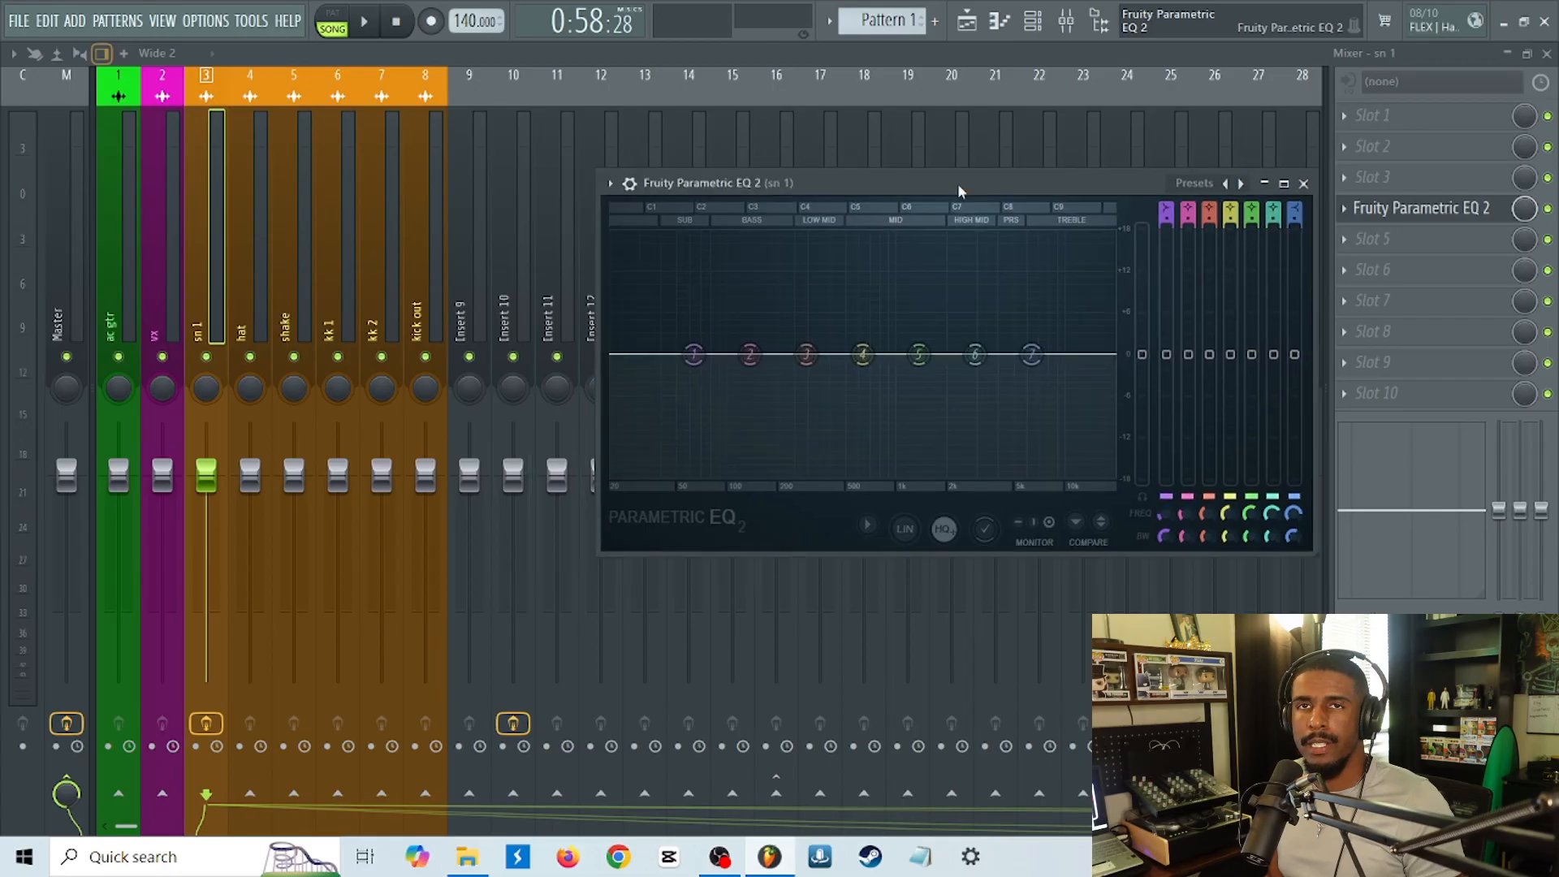
During playback, boost band 4 of the sn 1 EQ at about 5 kHz, then close the EQ and stop playback.
key("space")
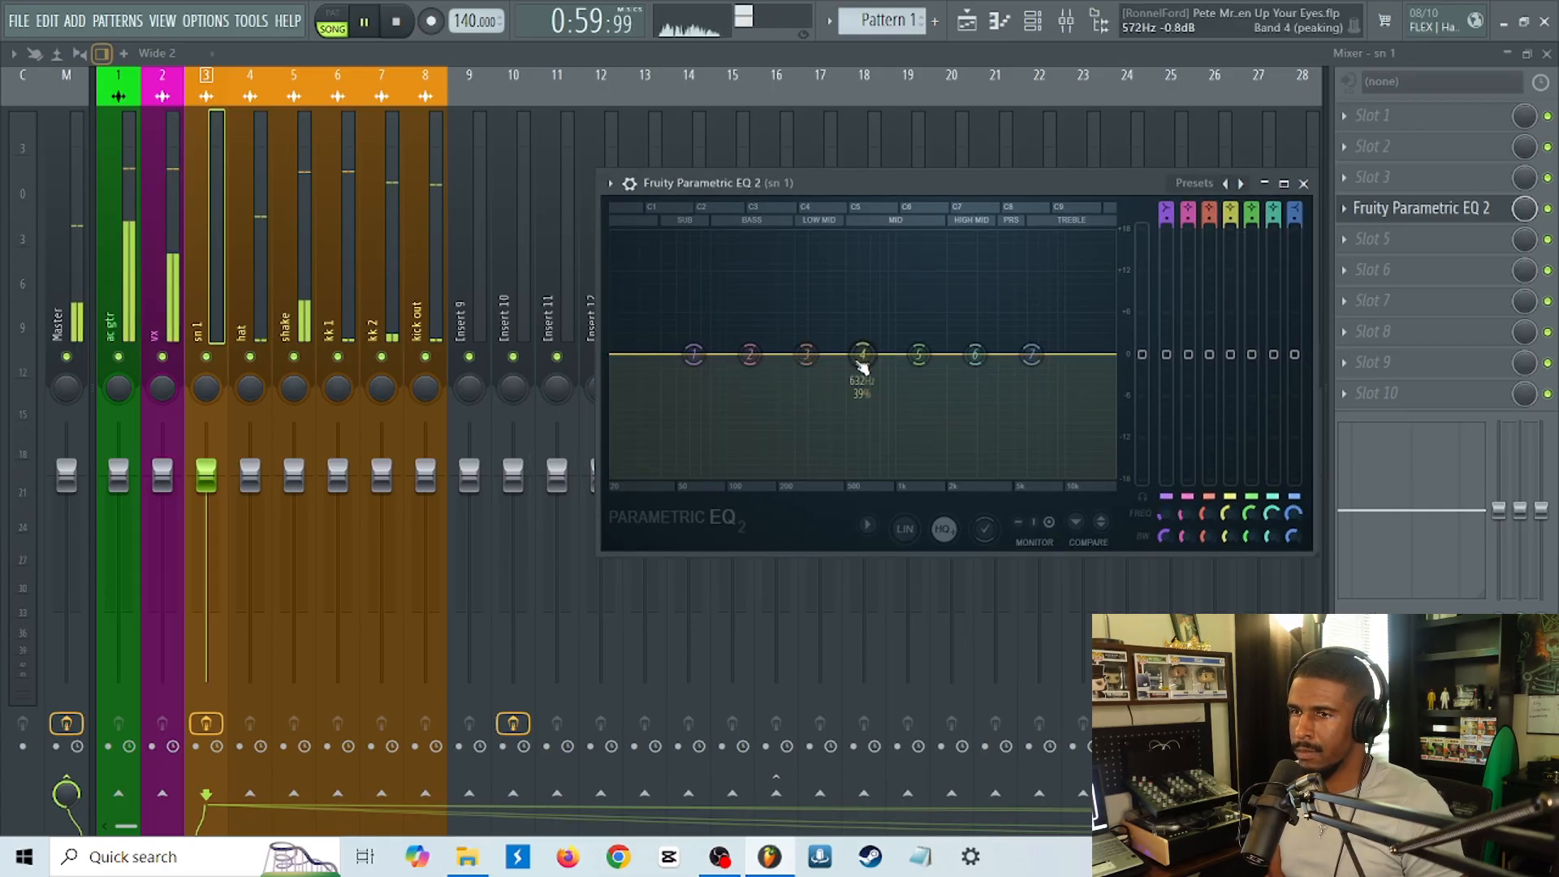
left_click_drag(862, 363, 1023, 292)
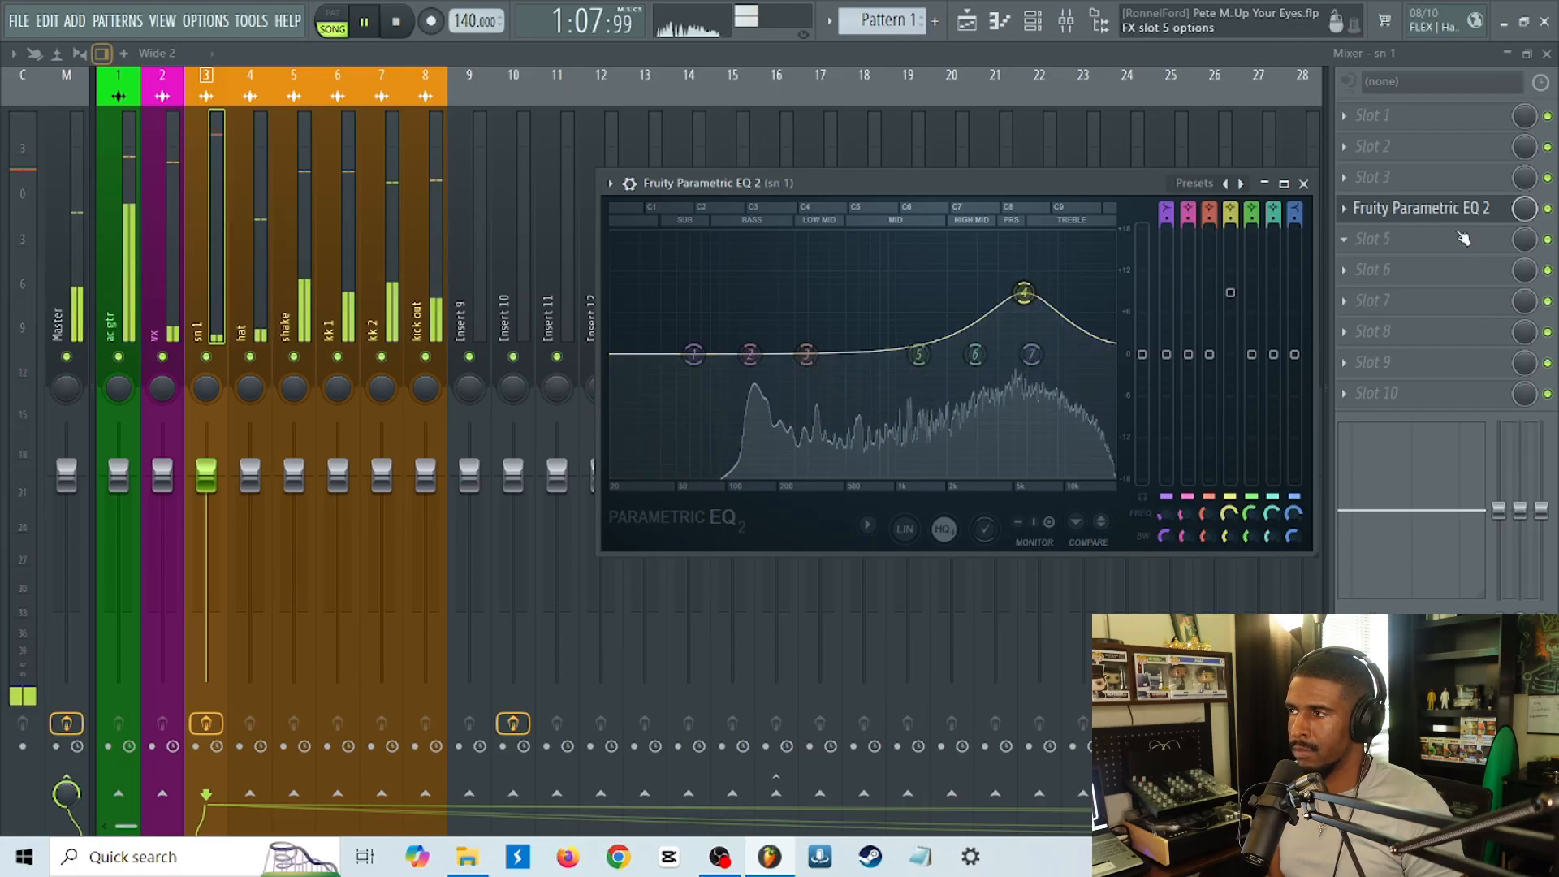
left_click(1414, 213)
key("space")
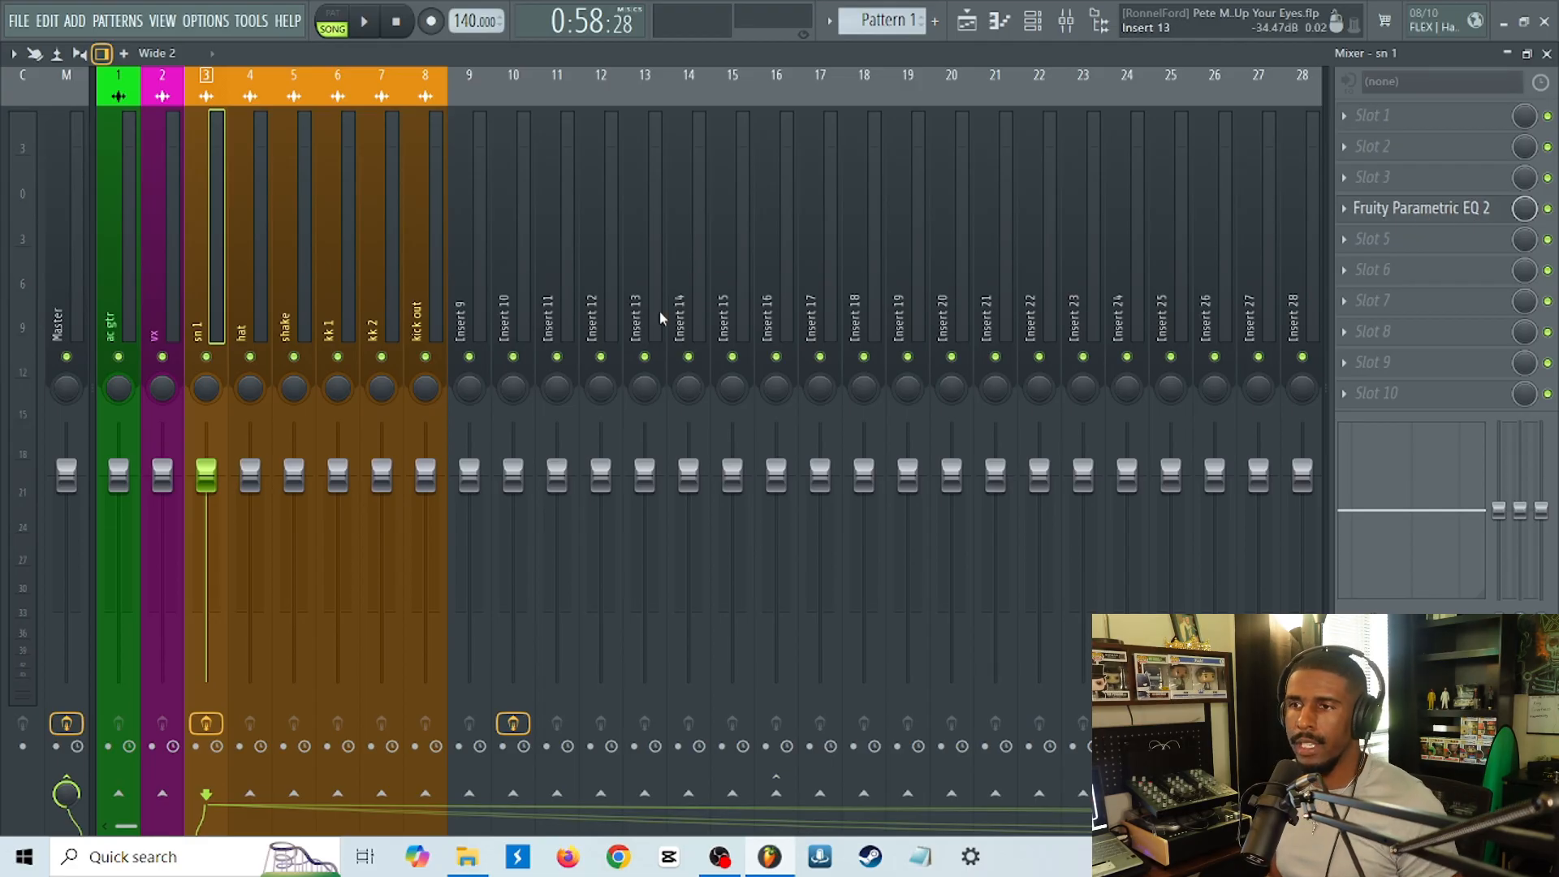
Step through the drum inserts from hat to kick out, then review the playlist tracks and return to the mixer.
left_click(244, 320)
key("Right")
key("Right")
key("Right")
key("Right")
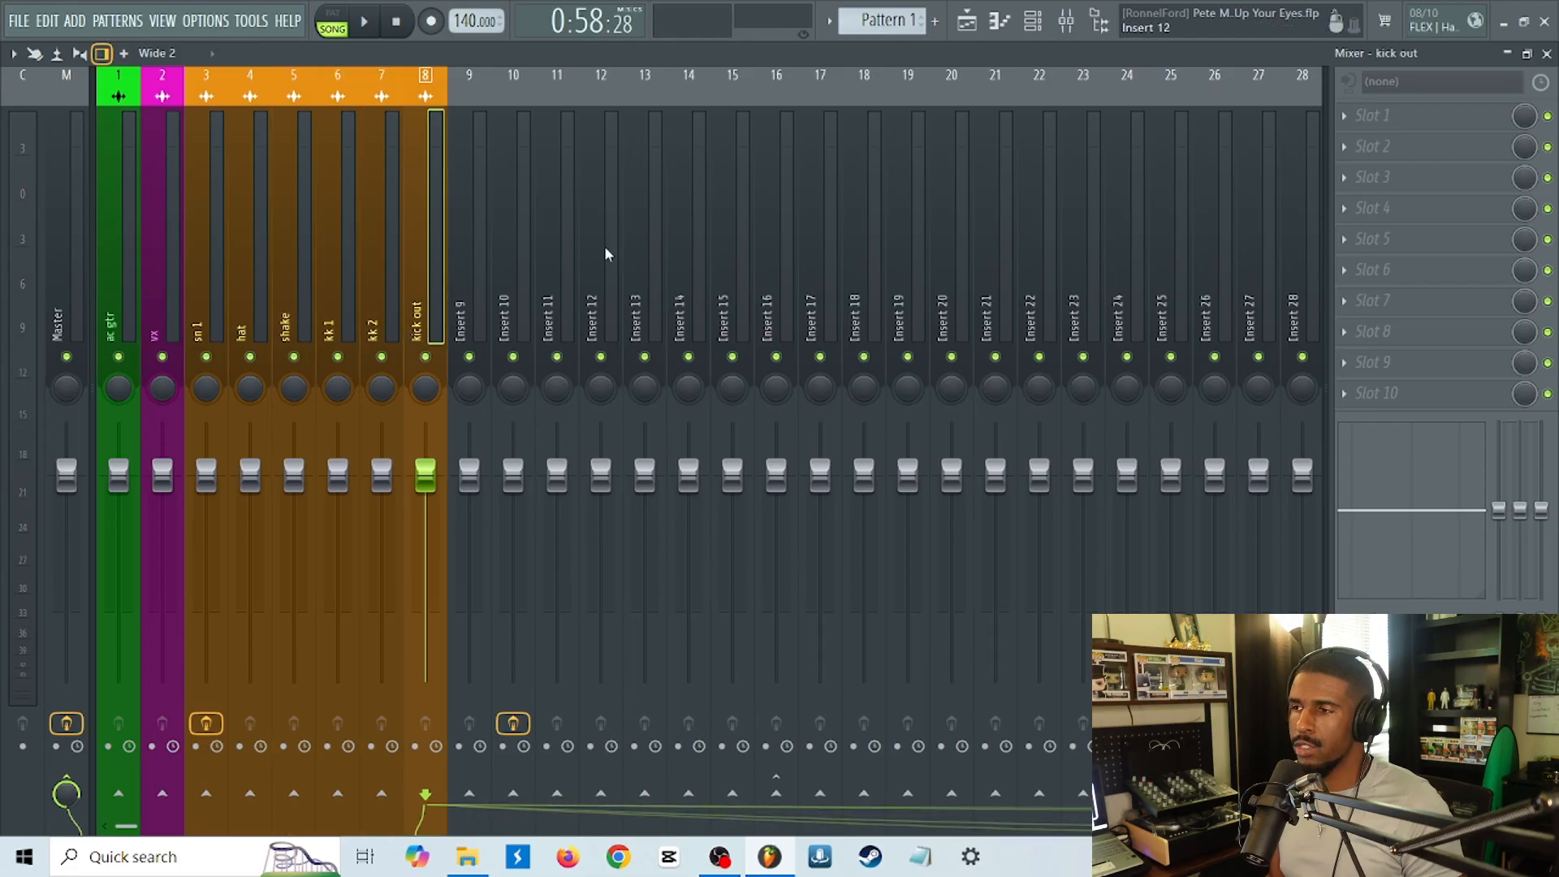
key("F9")
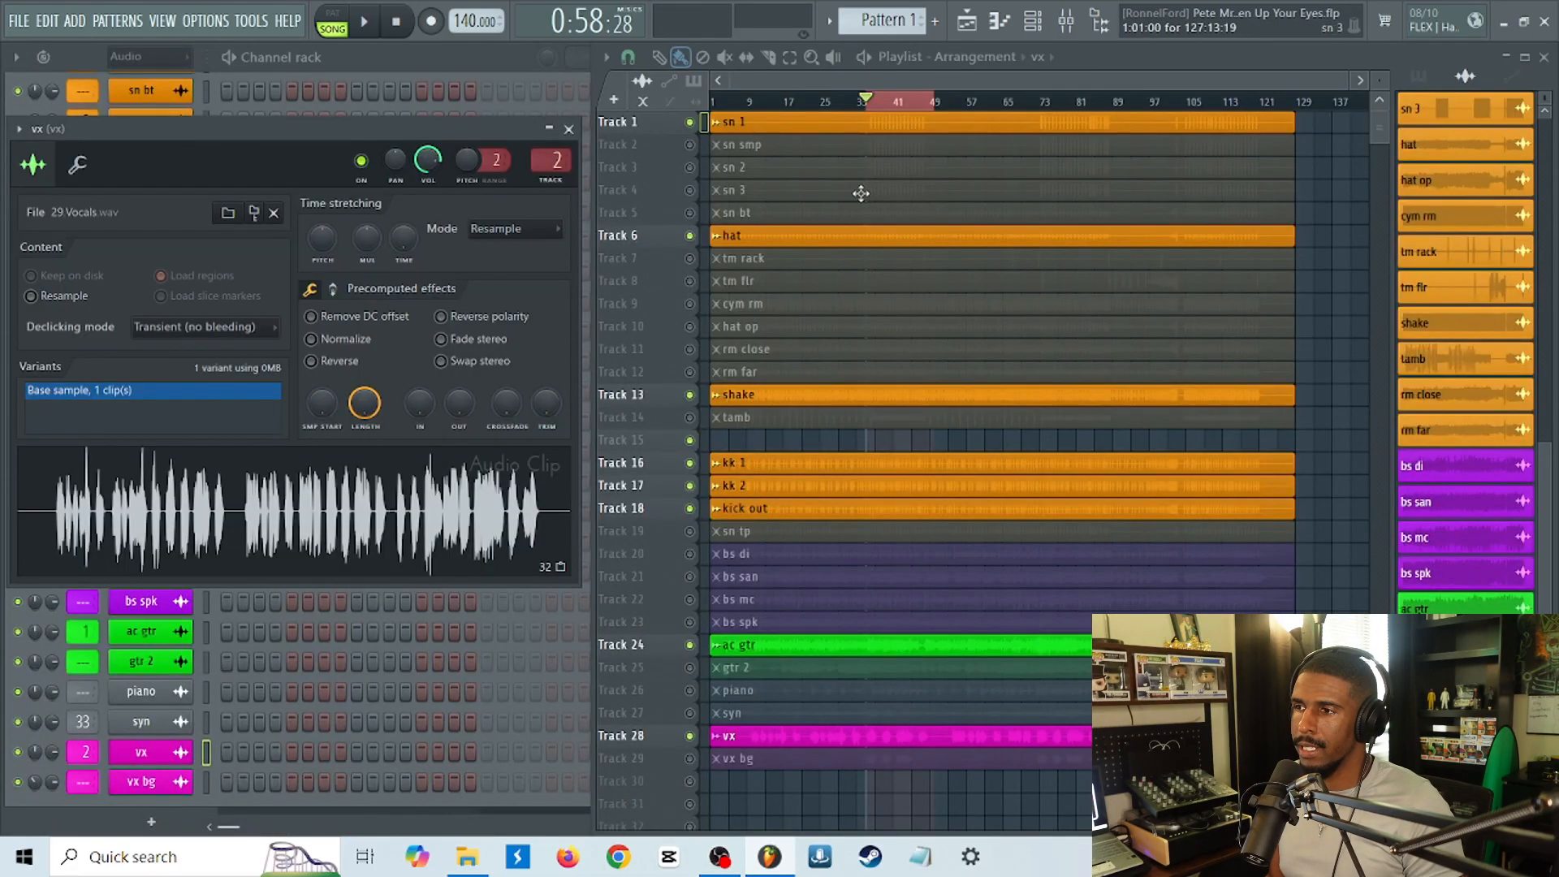
scroll(1475, 232, "up", 3)
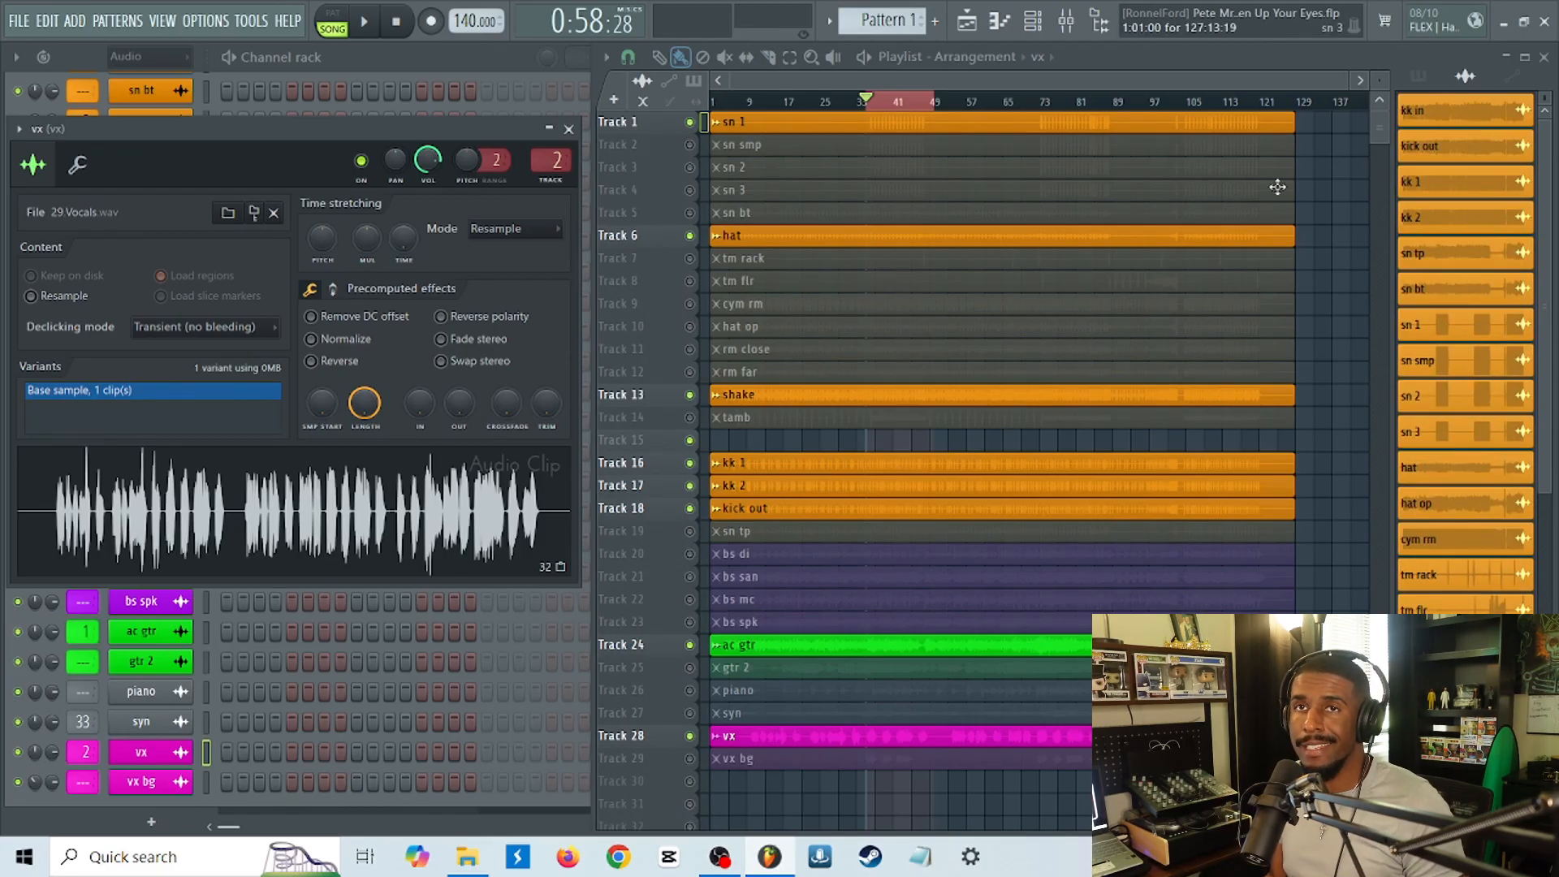
left_click(1067, 25)
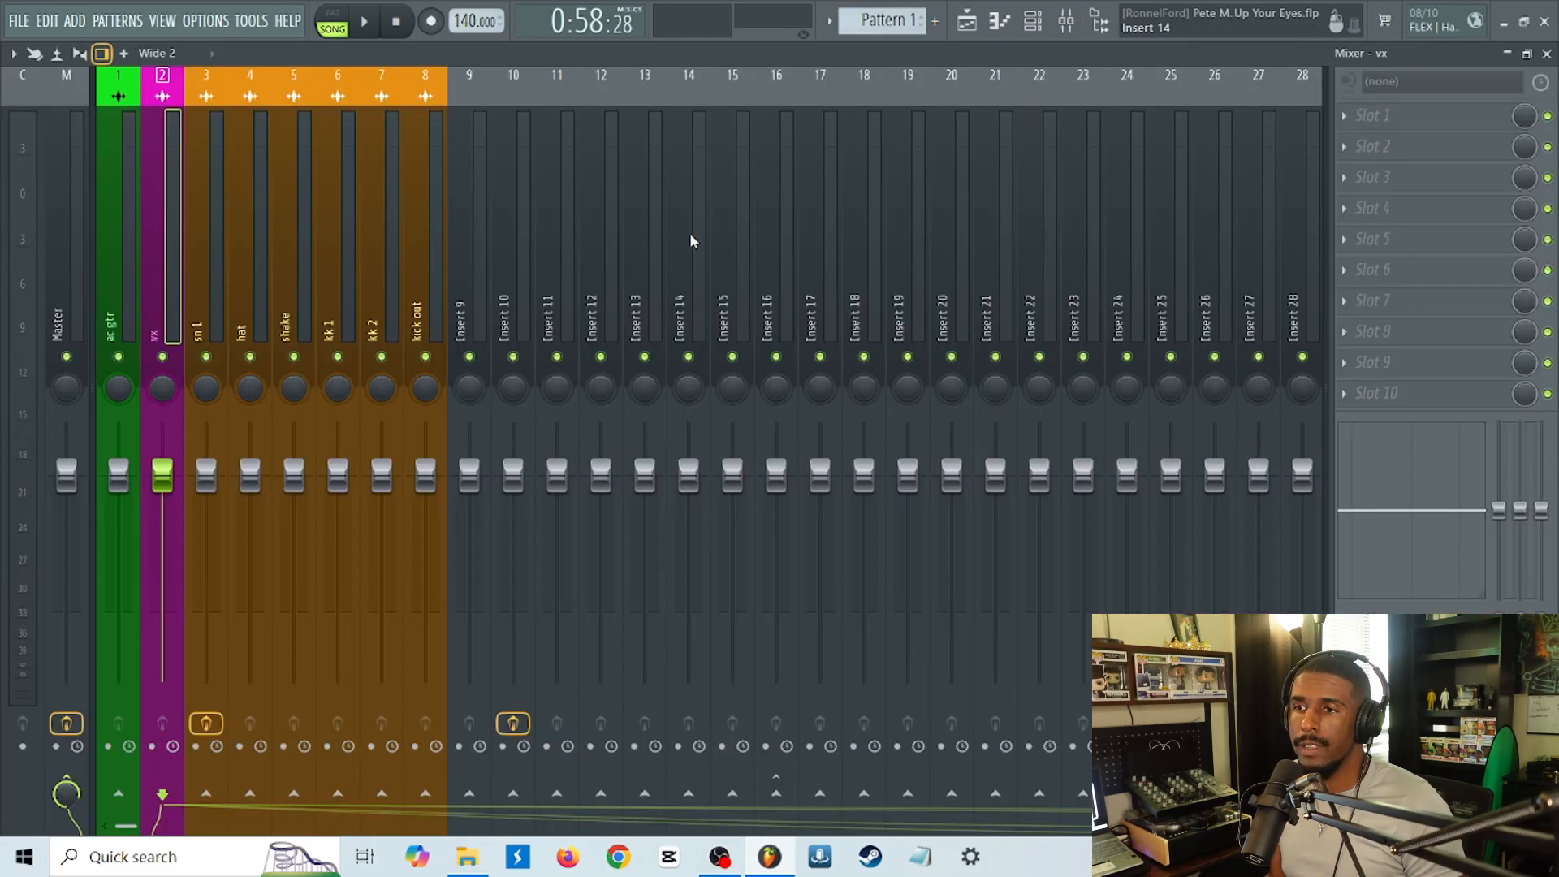
Delete Fruity Parametric EQ 2 from slot 4 of the sn 1 track.
left_click(202, 311)
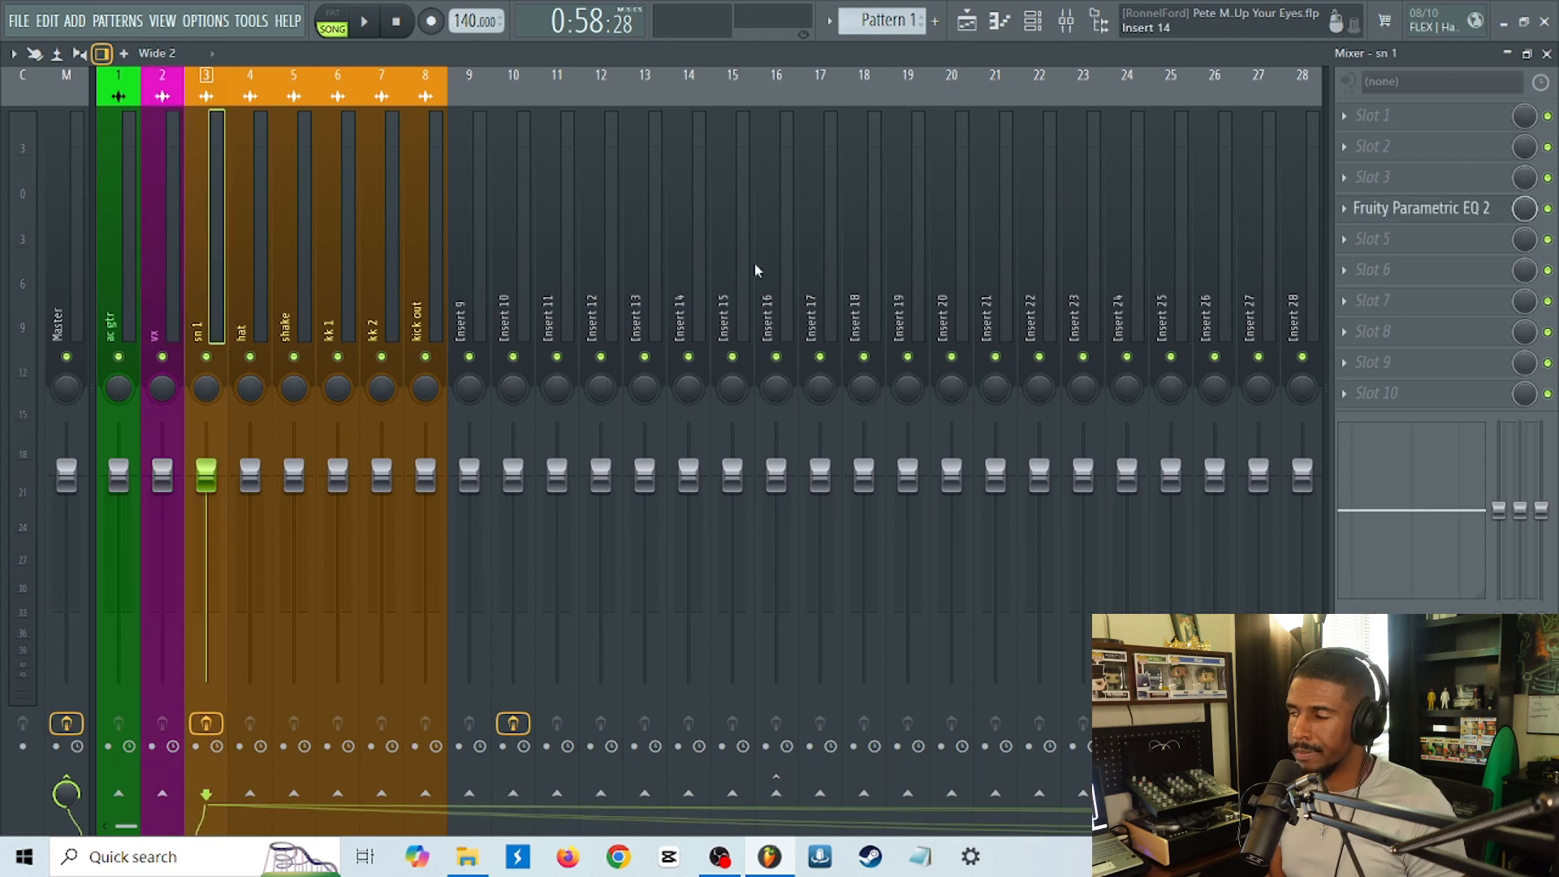
left_click(1342, 210)
left_click(1360, 249)
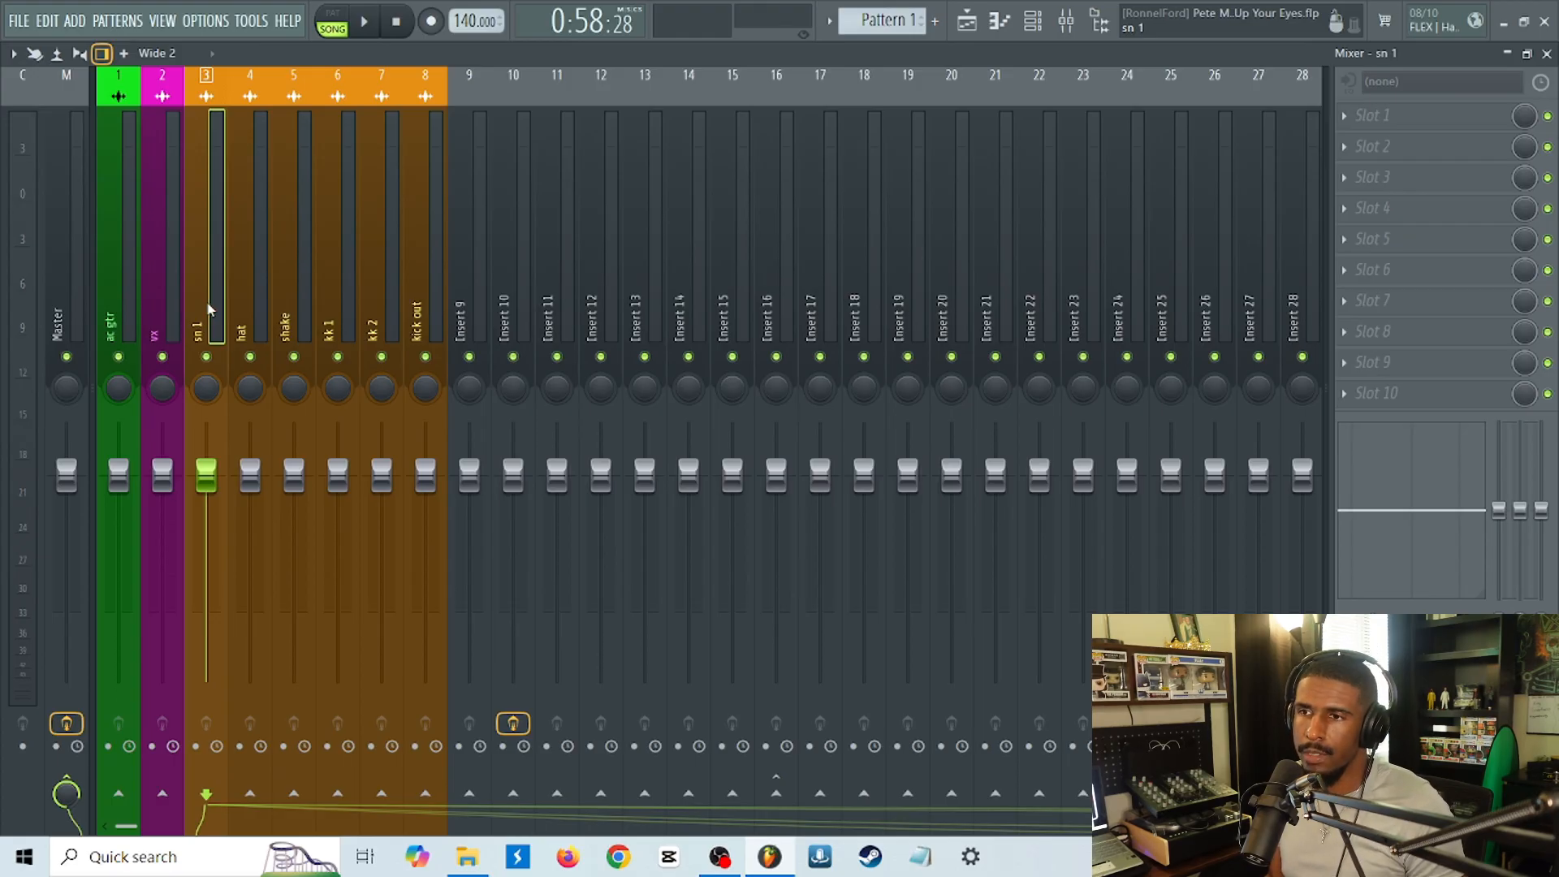
Route the six drum tracks from sn 1 to kick out to Insert 9 only, then play the song section with Insert 9 selected.
left_click_drag(209, 309, 408, 318)
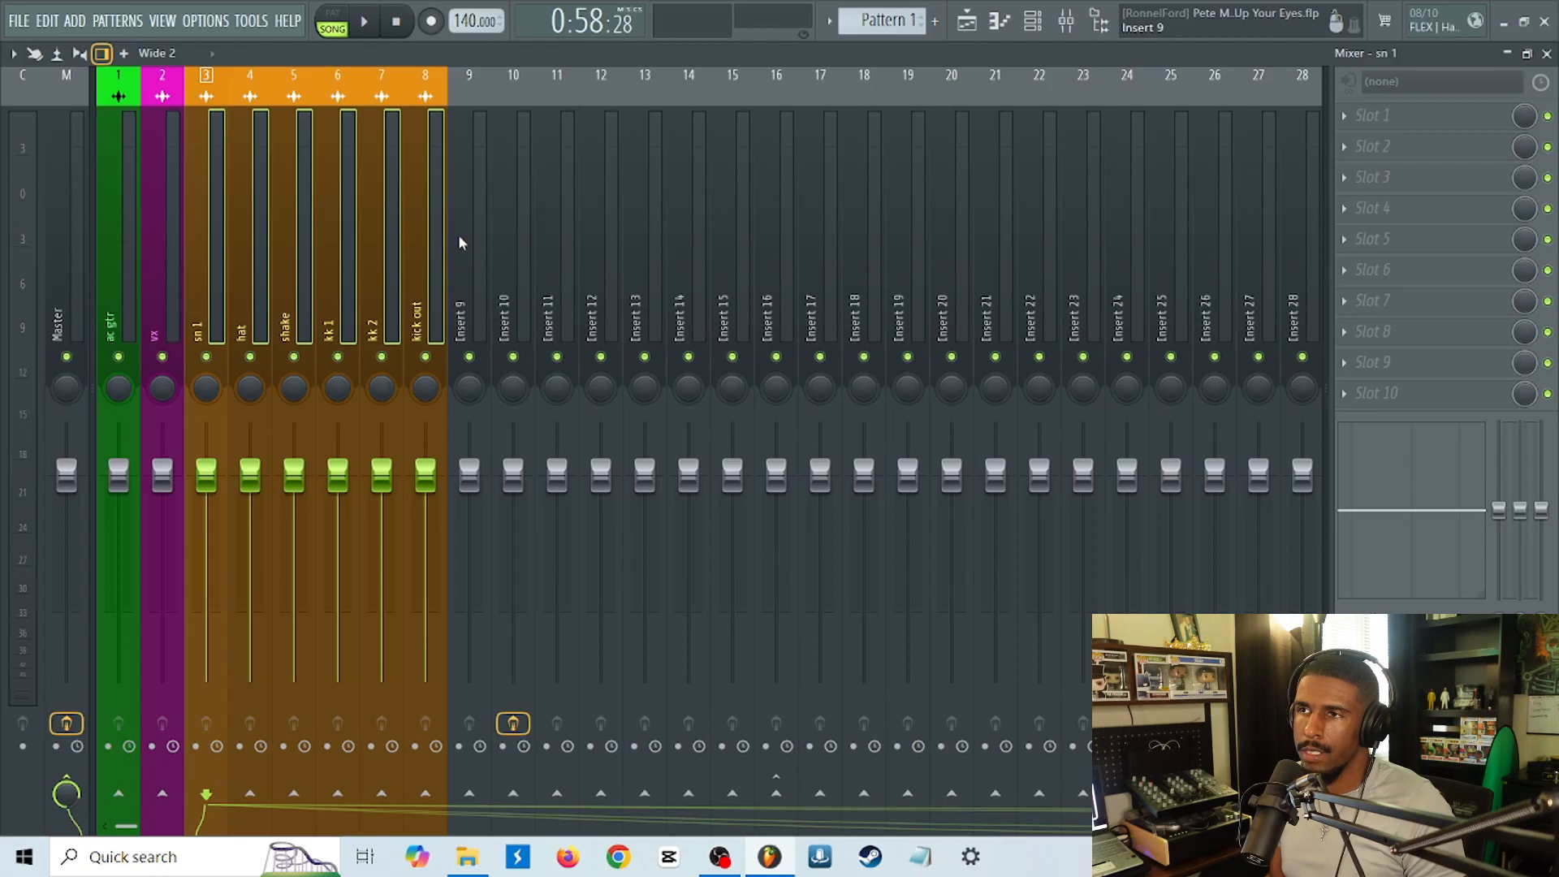
left_click(470, 794)
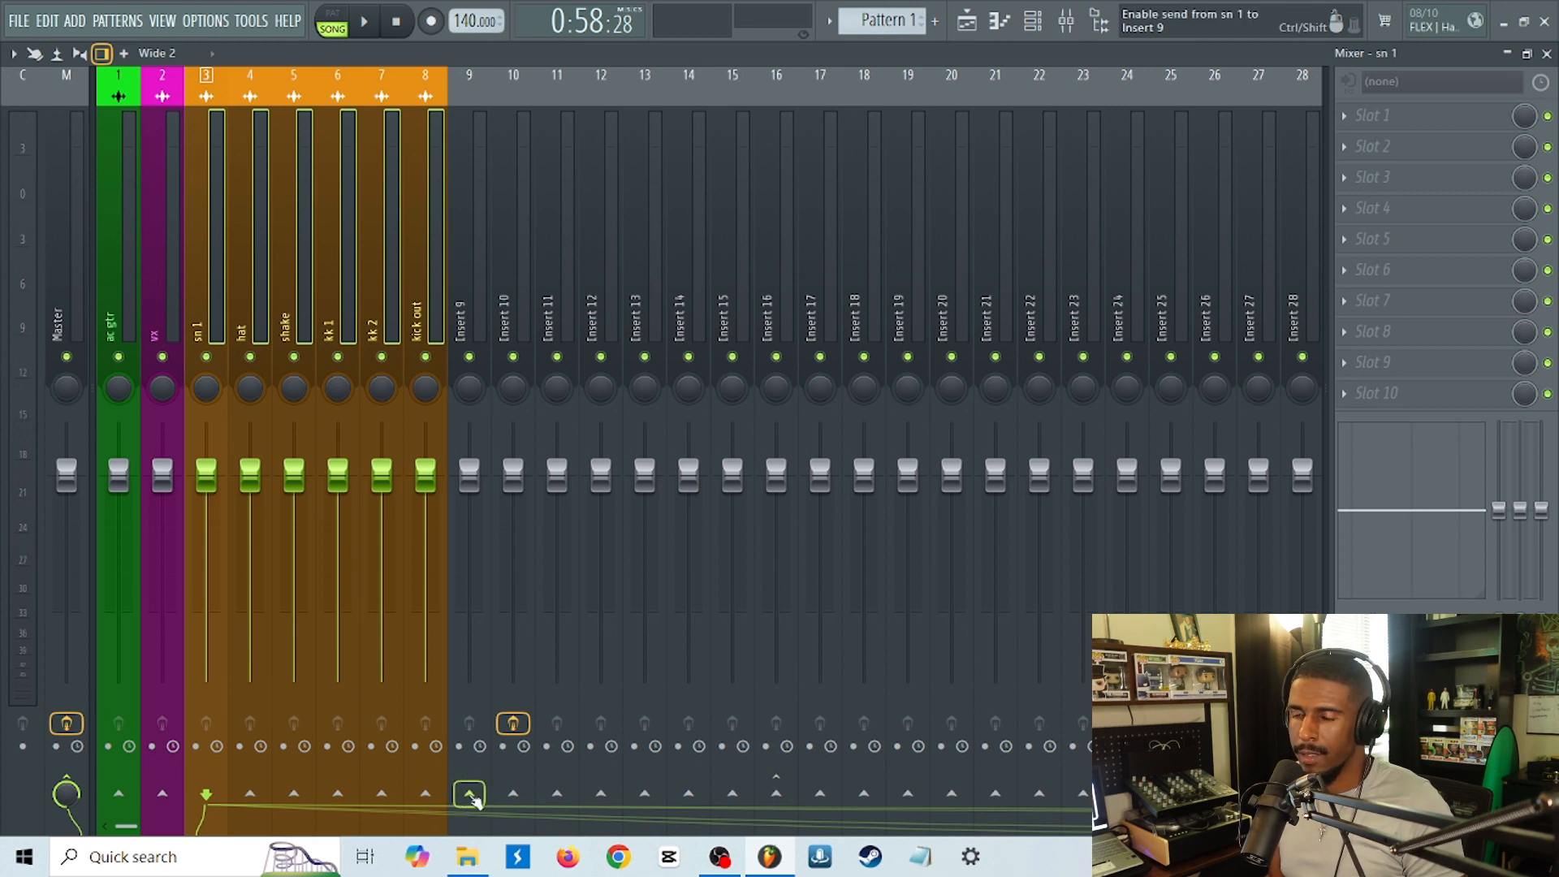
right_click(471, 796)
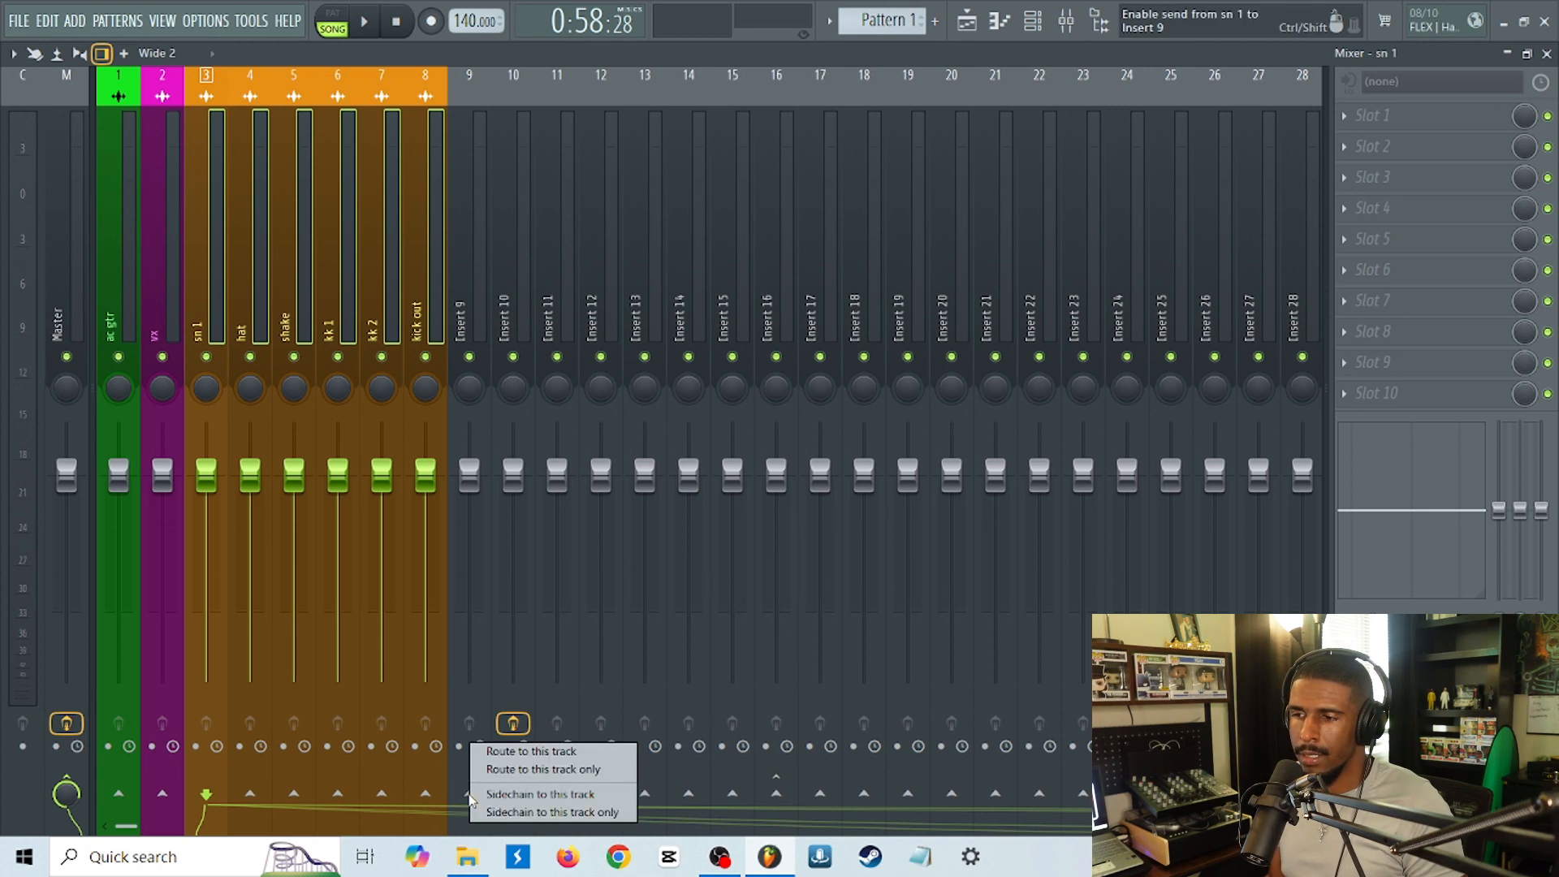
left_click(549, 772)
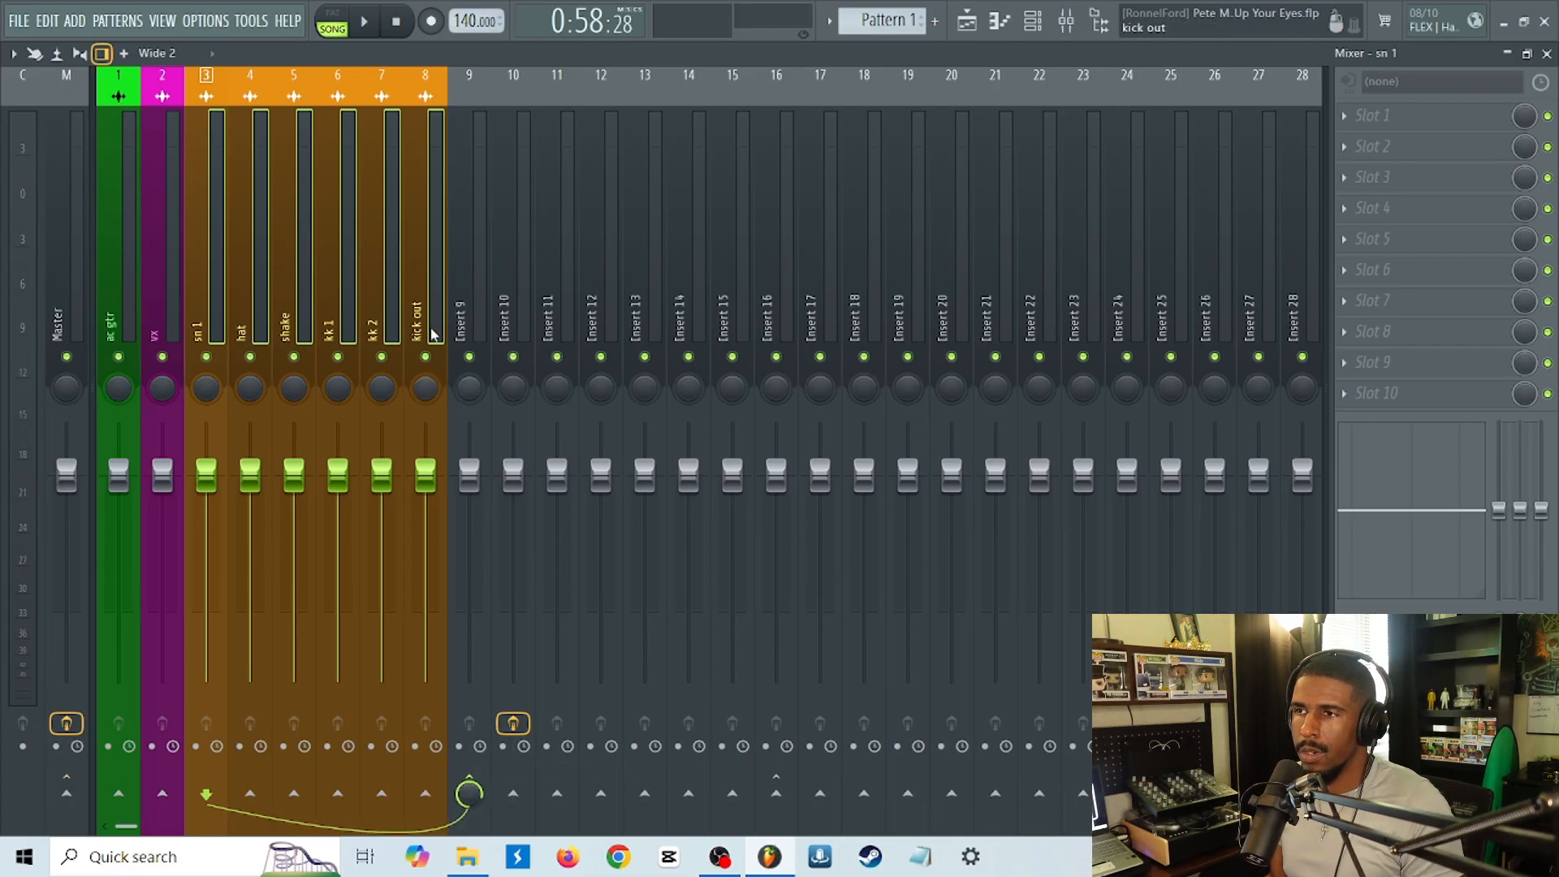
left_click(460, 289)
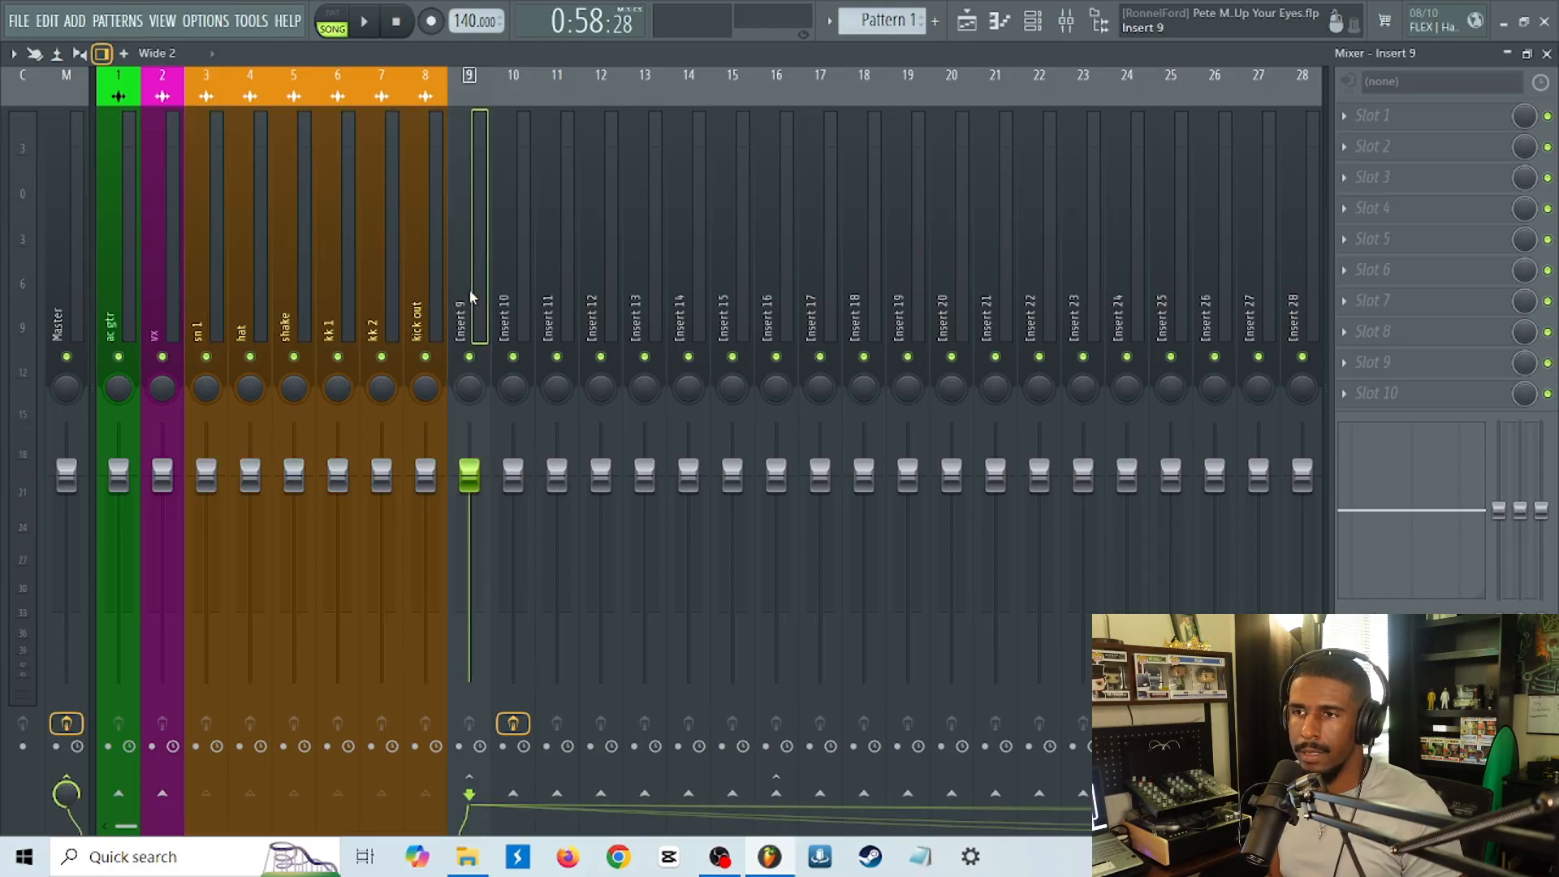
key("space")
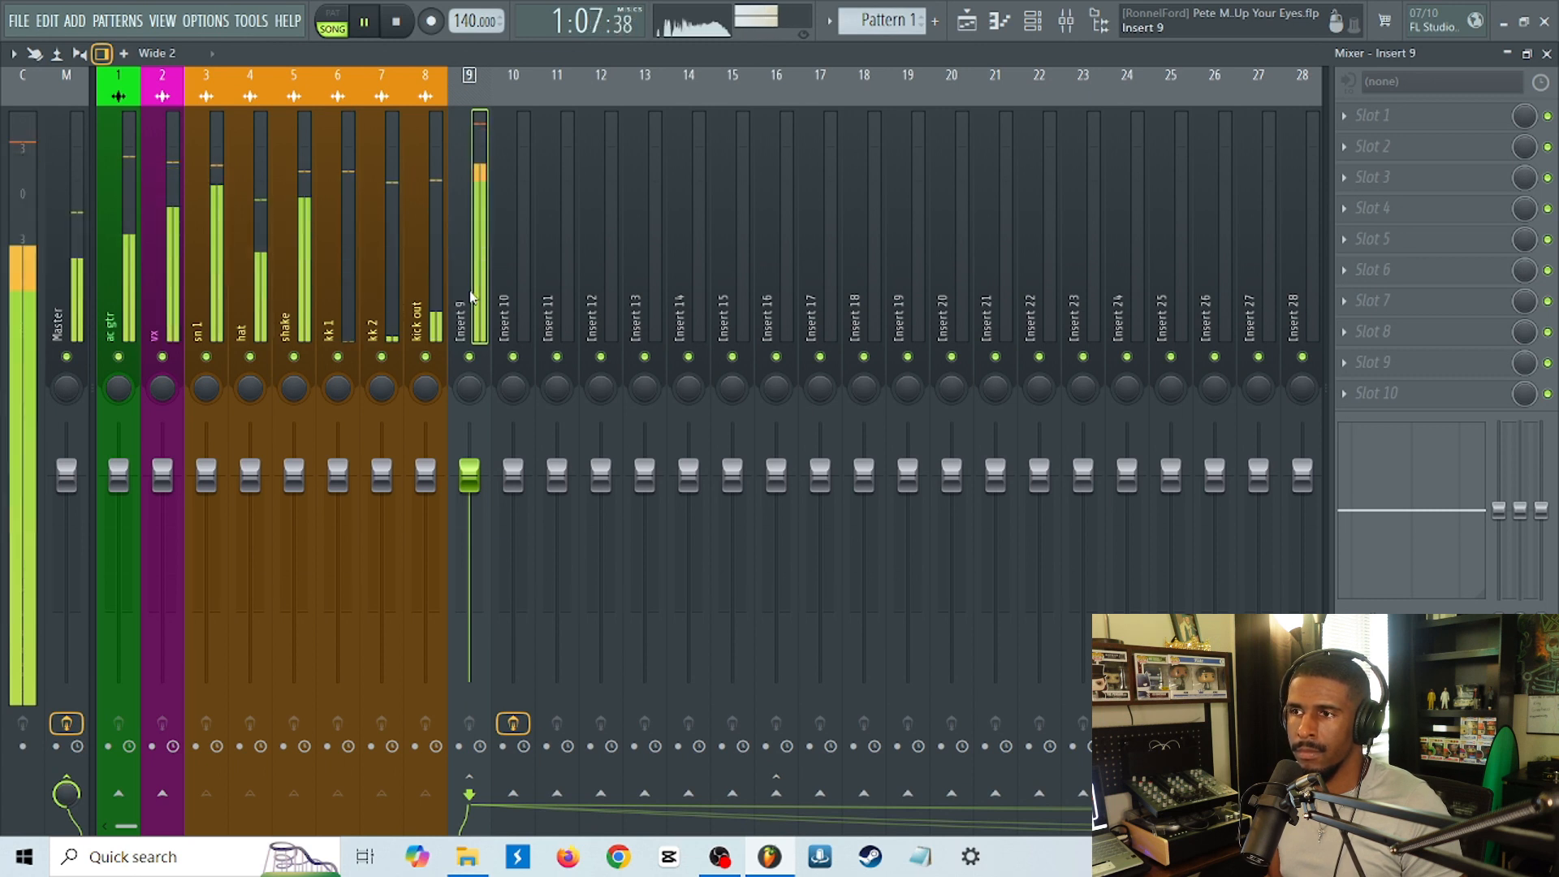
Toggle the mute on Insert 9 while playing the song to check the drum routing, then inspect the hat track's routing.
key("space")
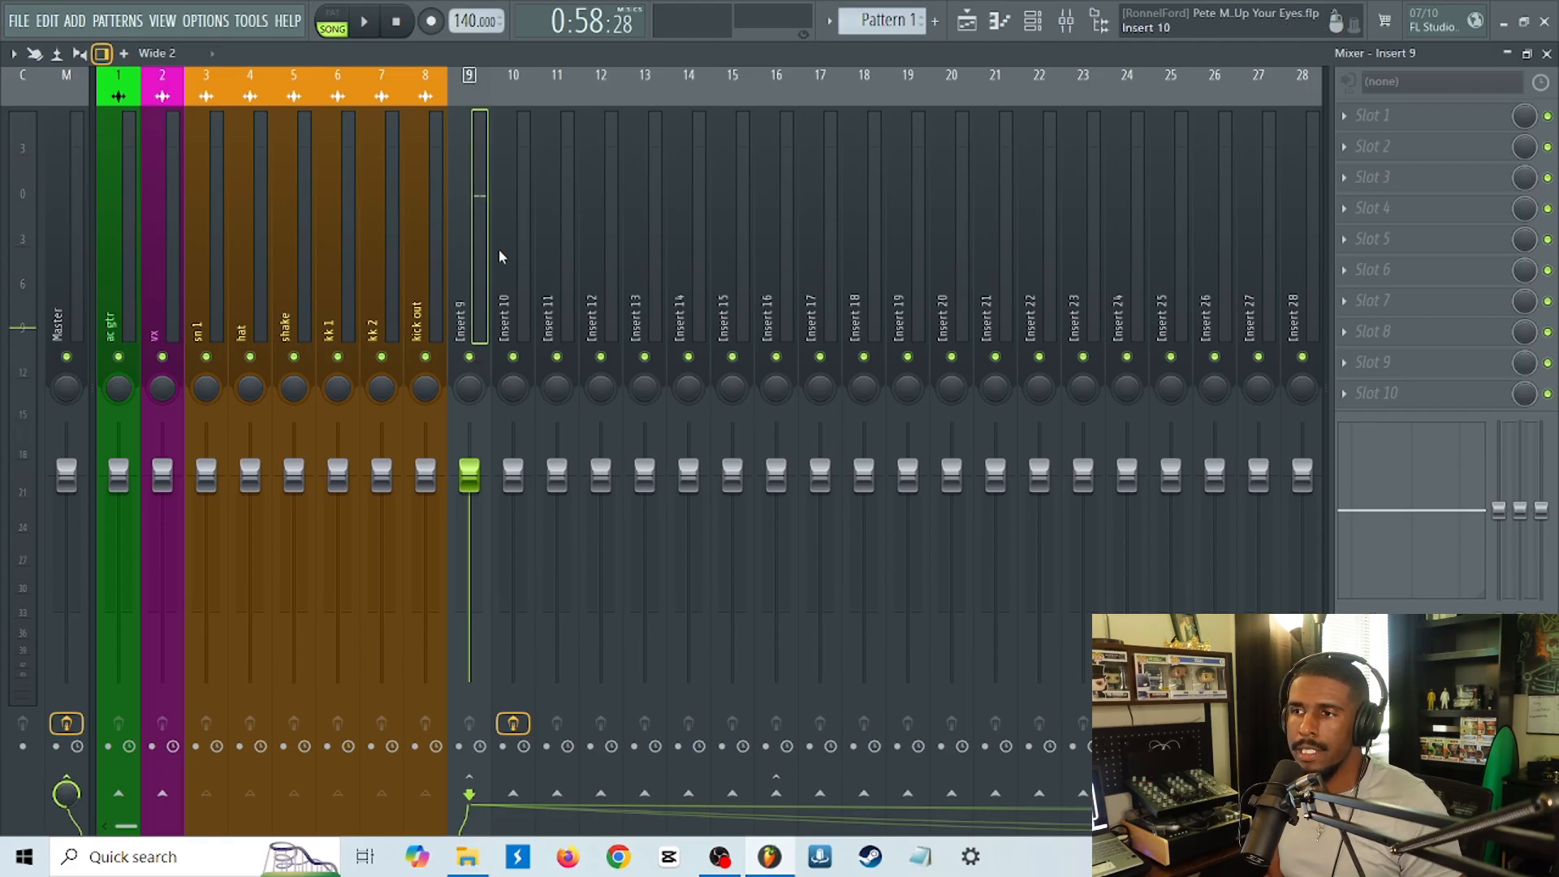
left_click(471, 358)
key("space")
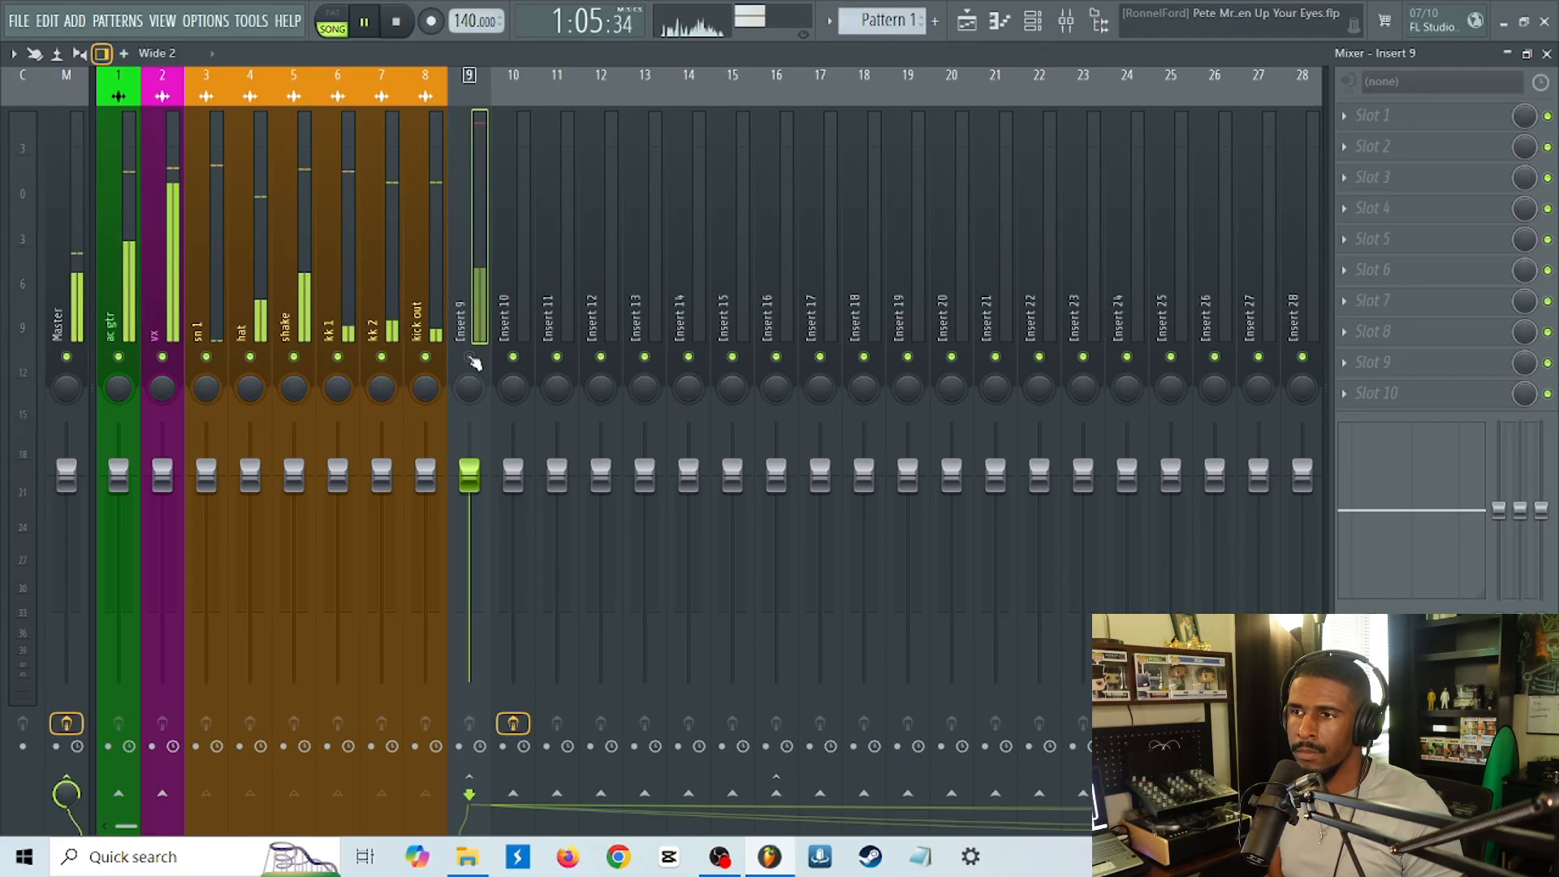
key("space")
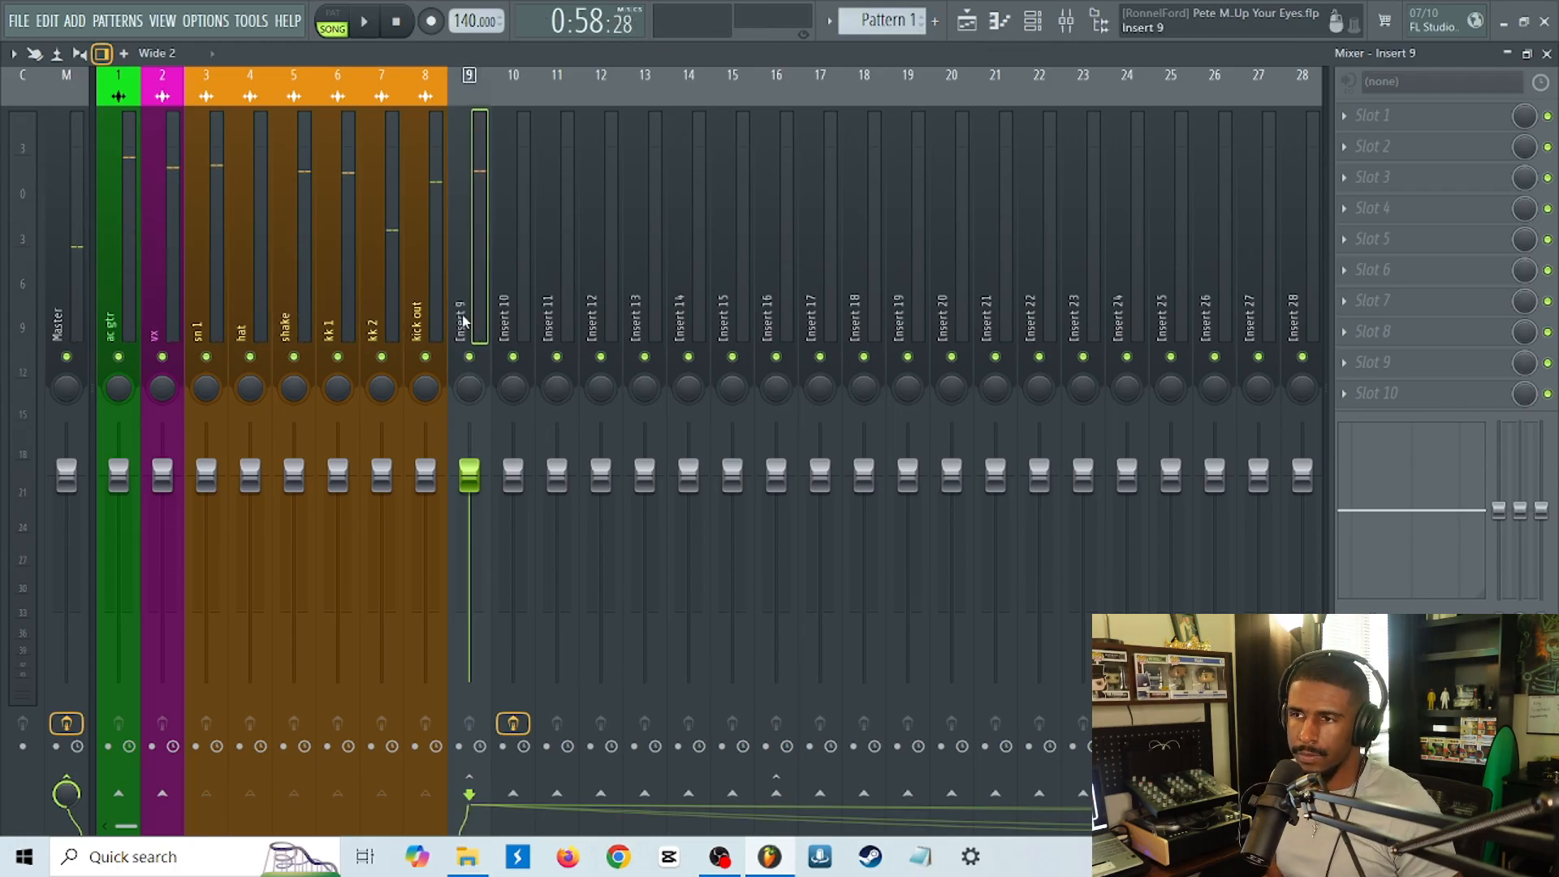
left_click(286, 311)
left_click(250, 318)
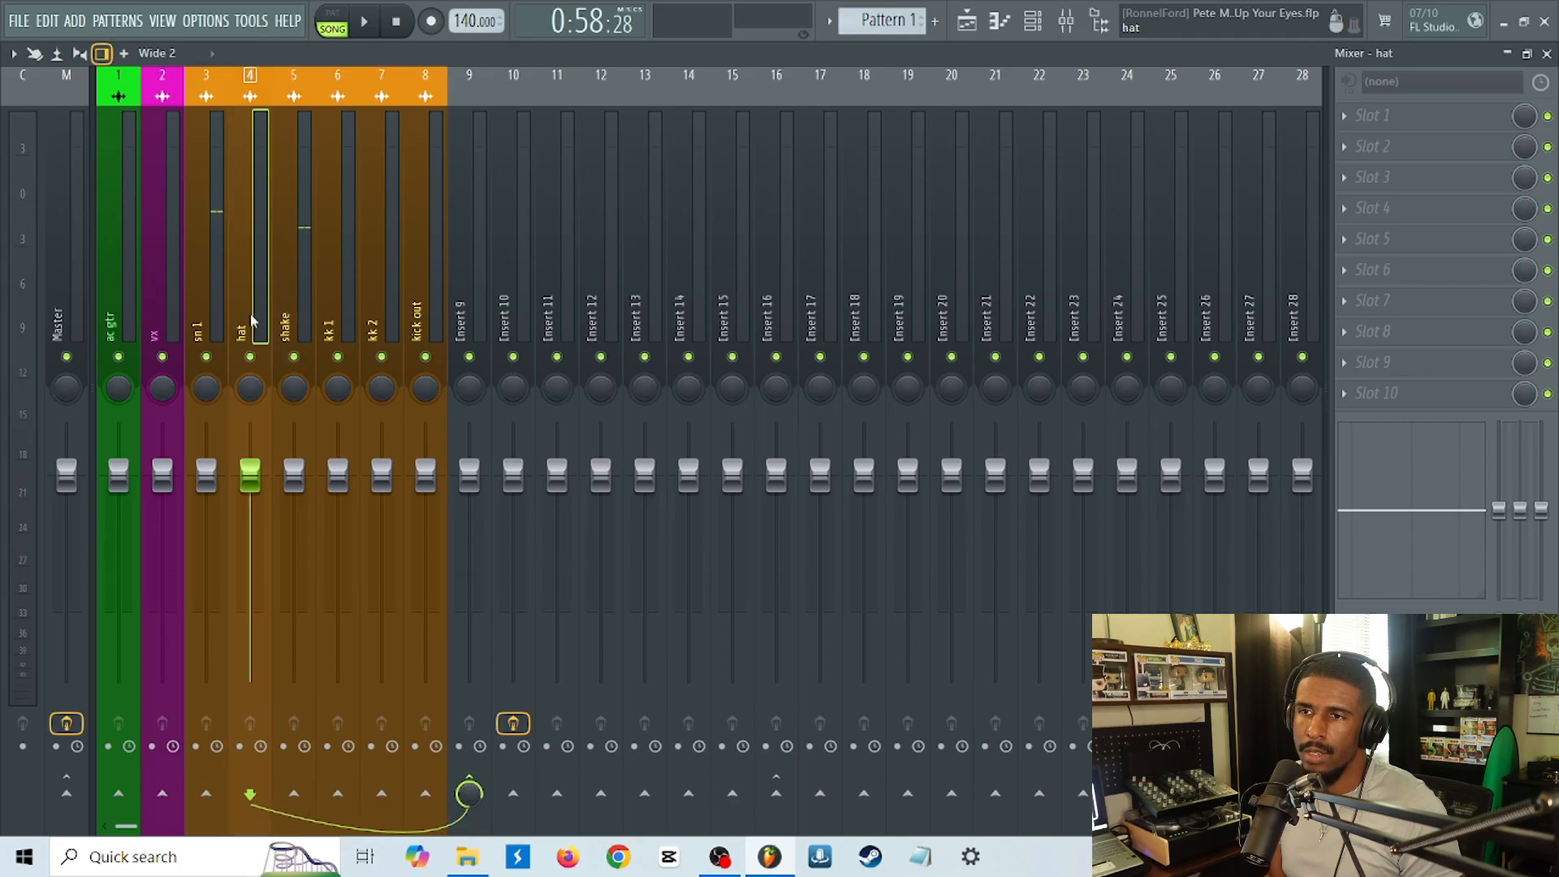
Rename Insert 9 as DRUM BUS and colour it Deep Sky Blue (#009FD4).
left_click(487, 340)
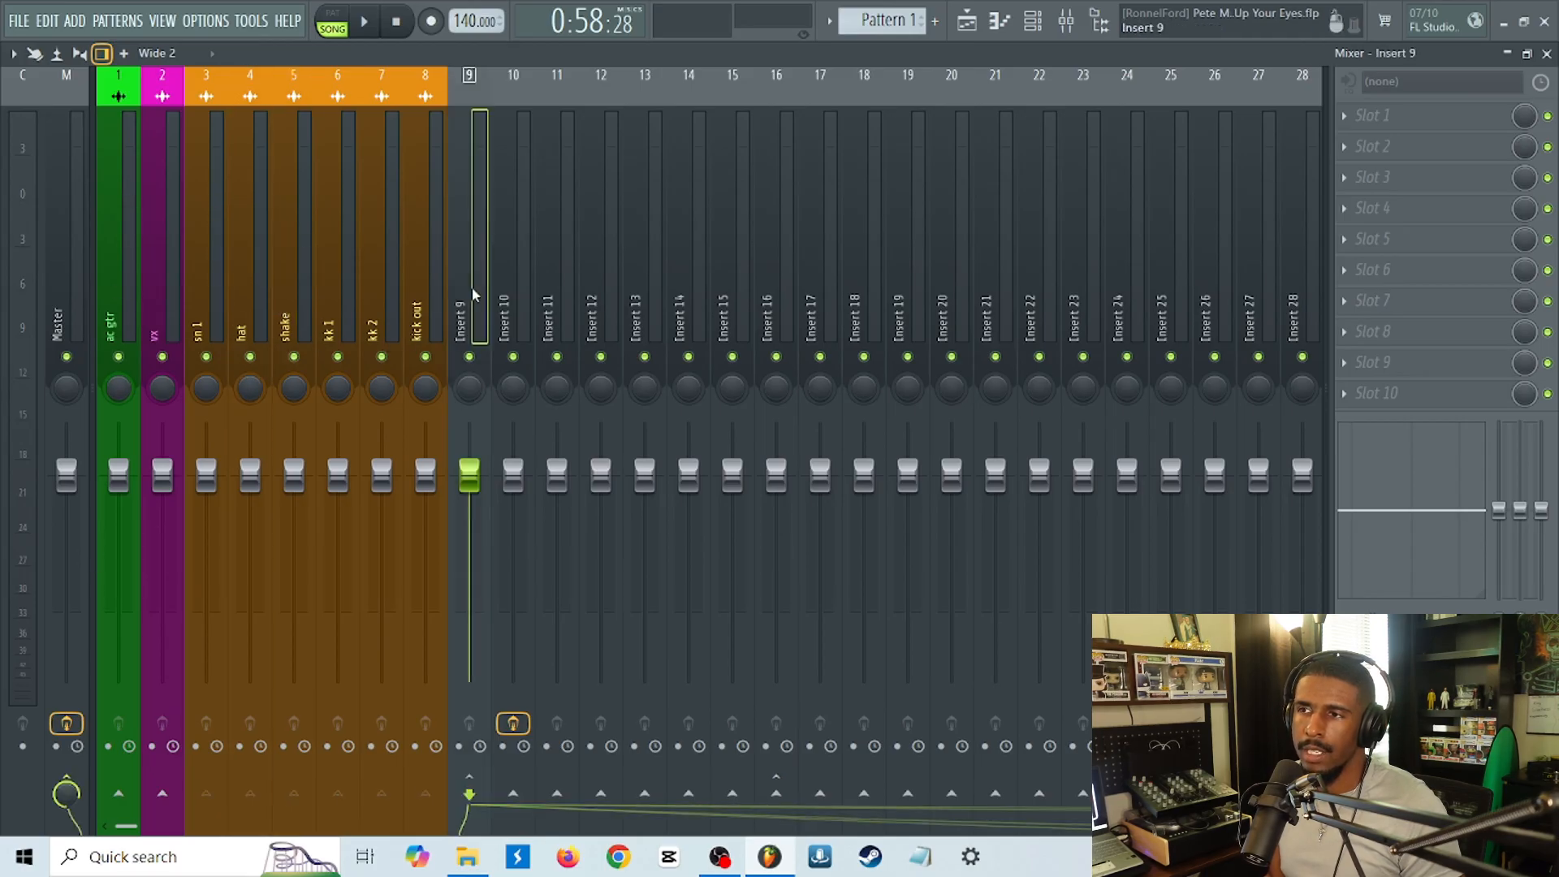
right_click(489, 340)
left_click(590, 91)
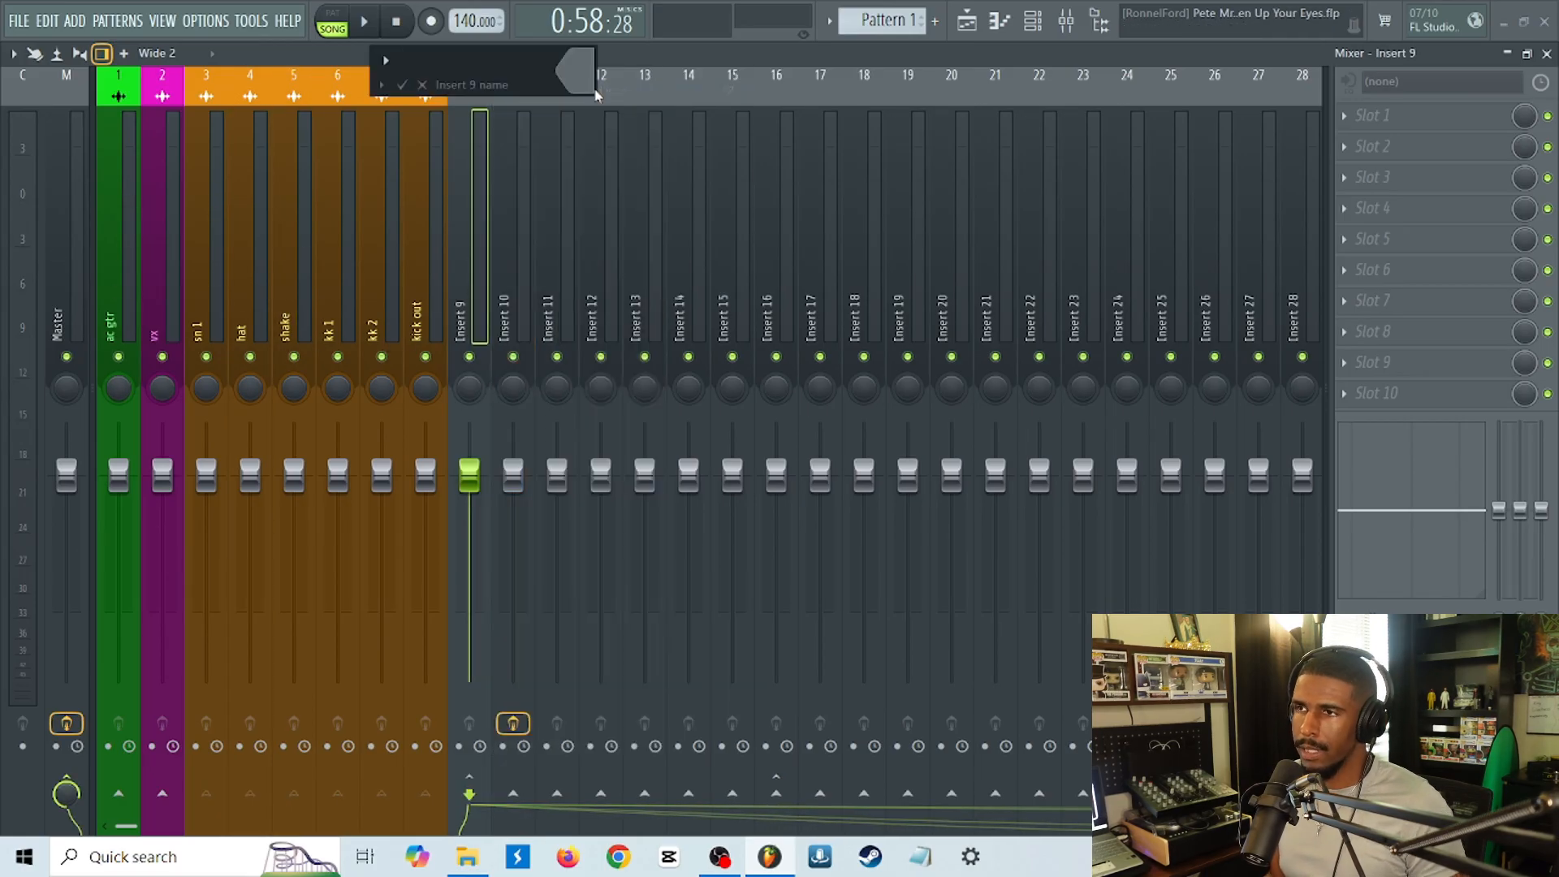
key("Caps_Lock")
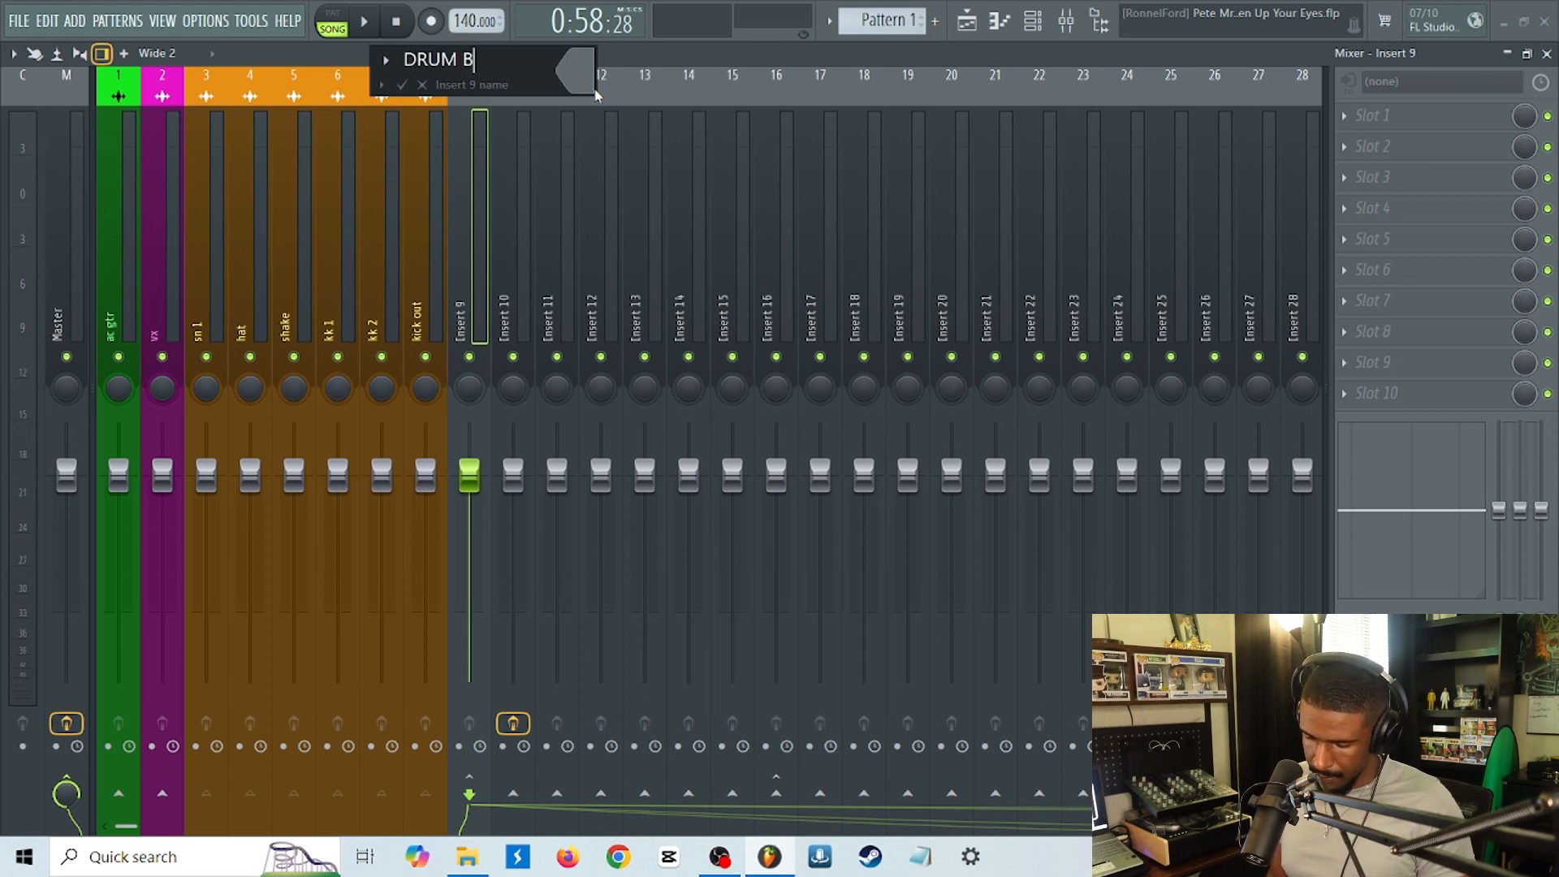
left_click(592, 86)
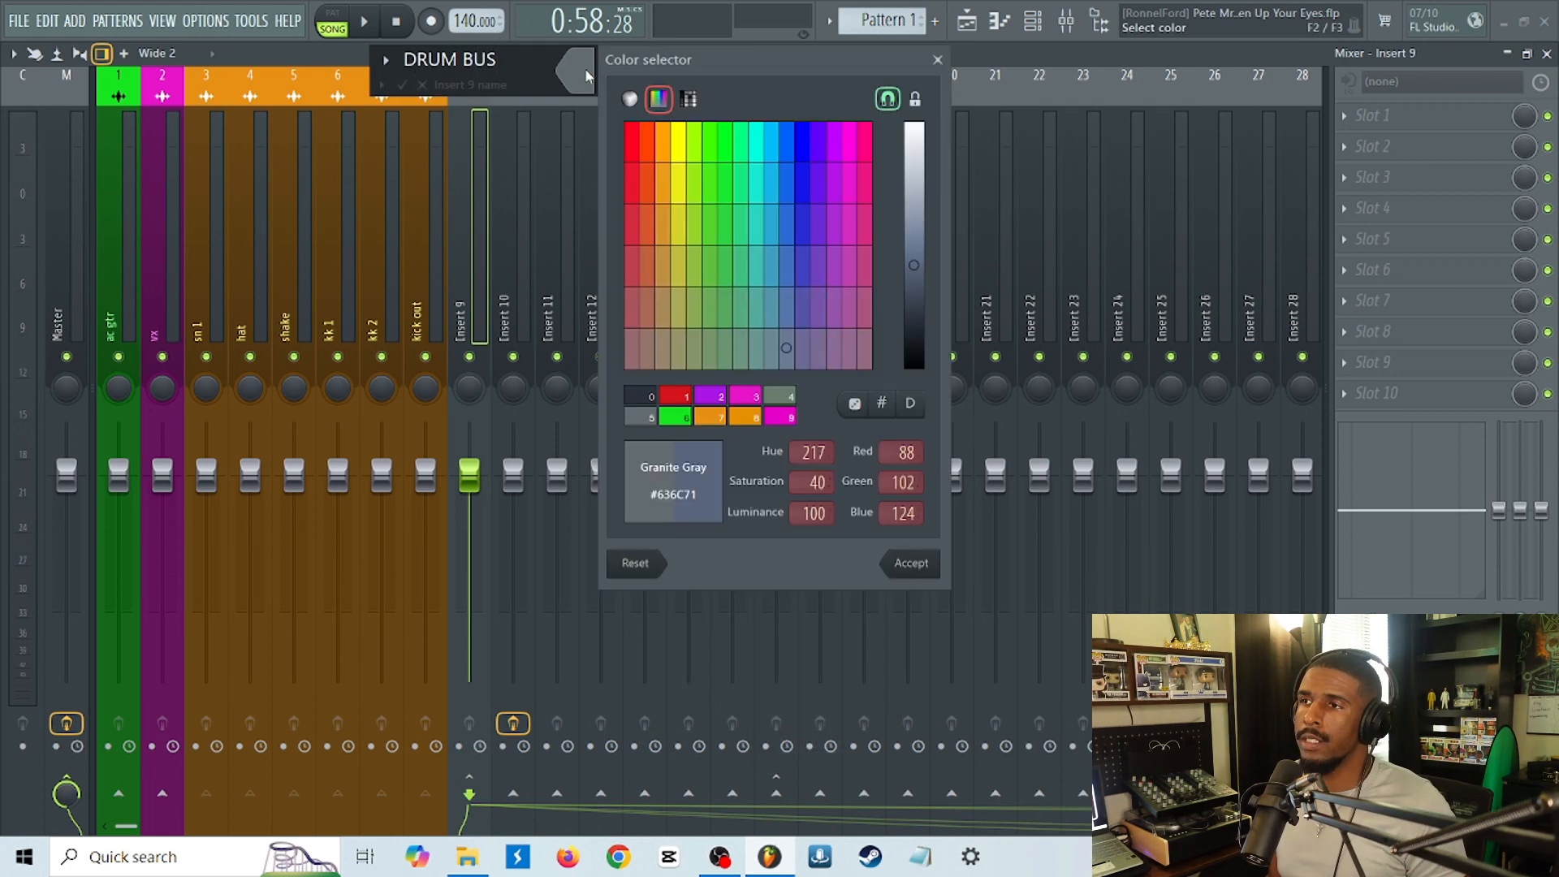
left_click(778, 144)
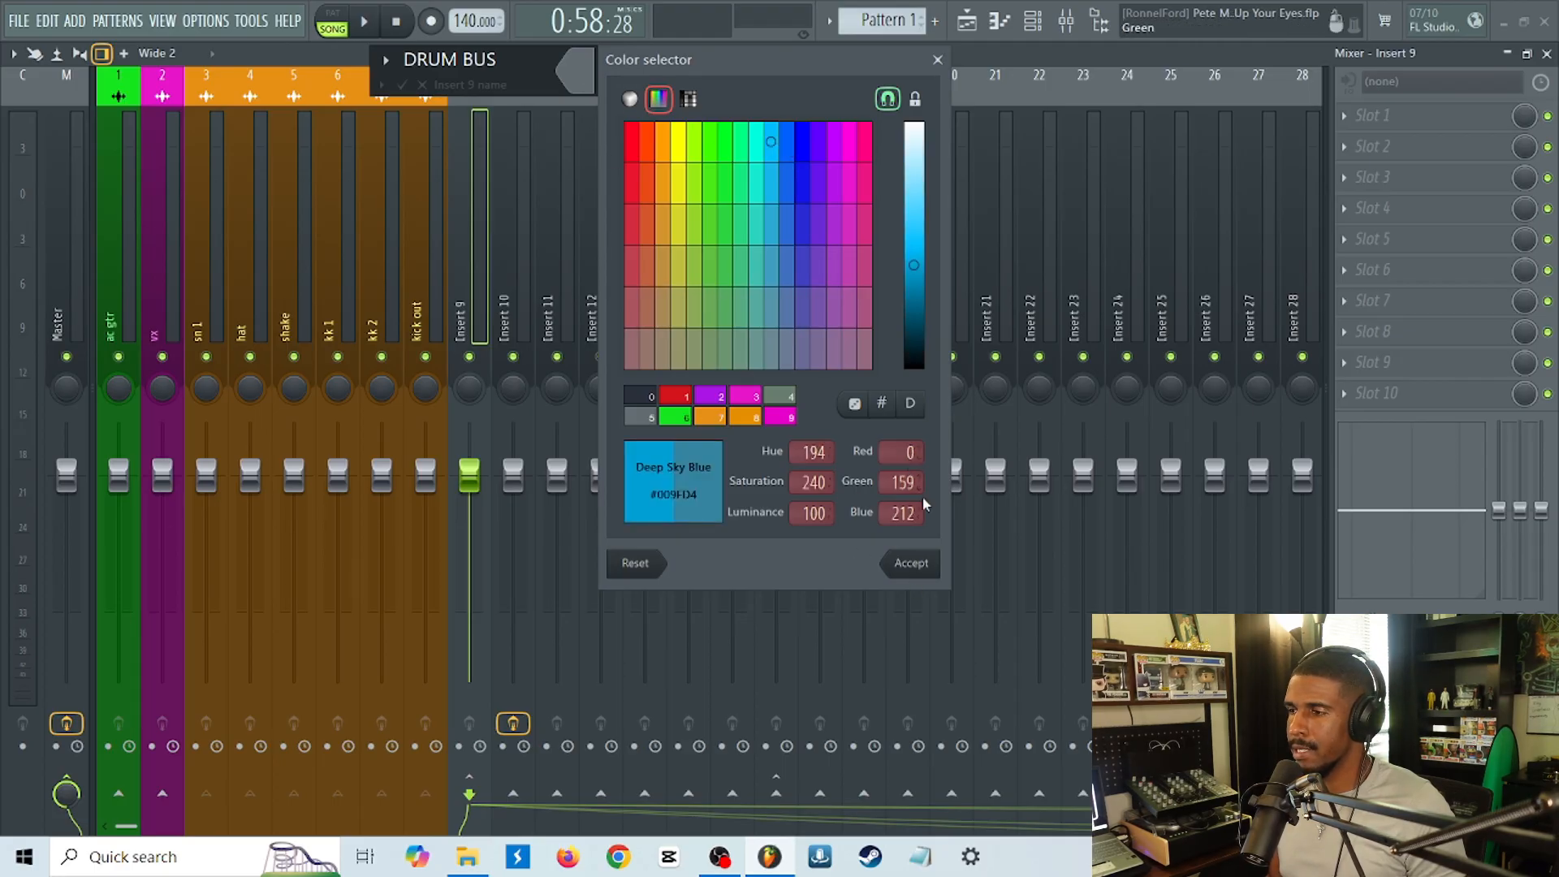
left_click(911, 563)
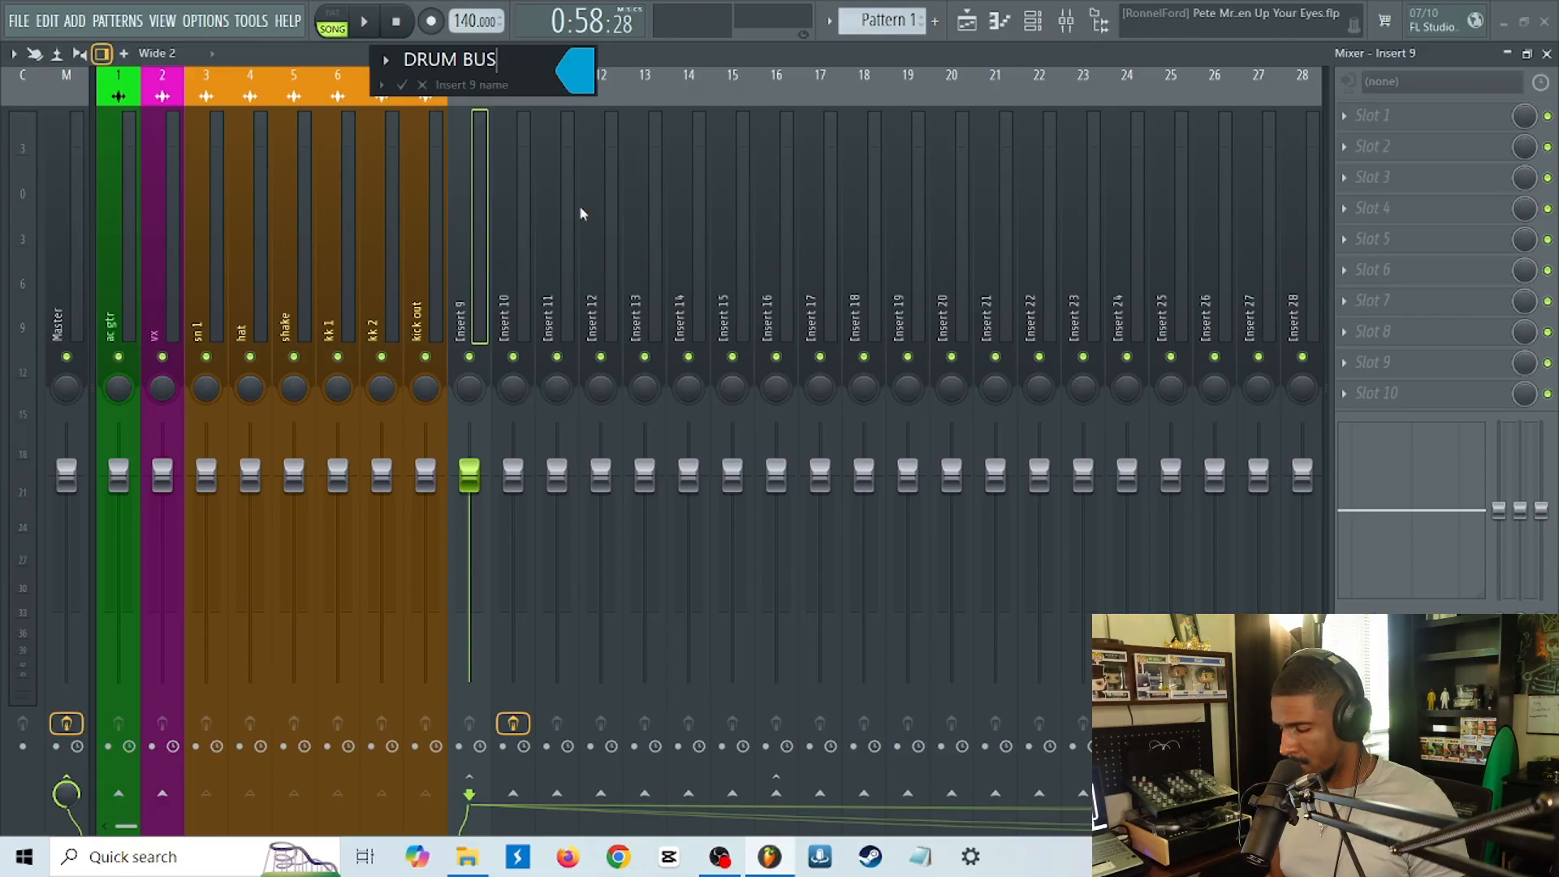
key("Return")
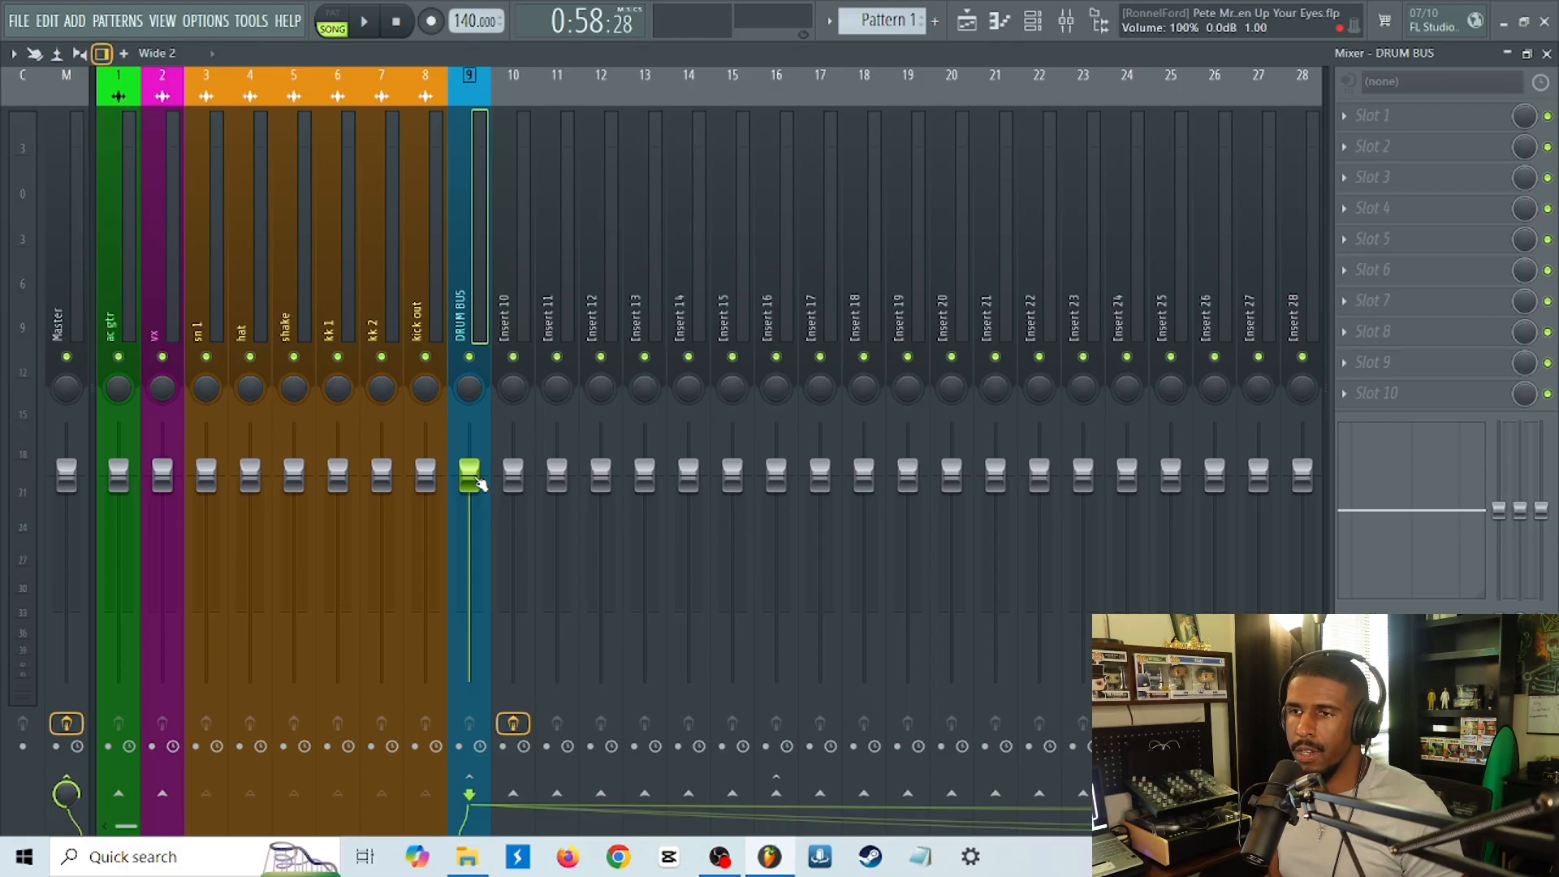
During playback, try the DRUM BUS volume at about 2.7 dB and -1.4 dB, then reset the fader.
key("space")
mouse_move(479, 485)
left_mouse_down()
mouse_move(480, 607)
mouse_move(479, 485)
left_mouse_up()
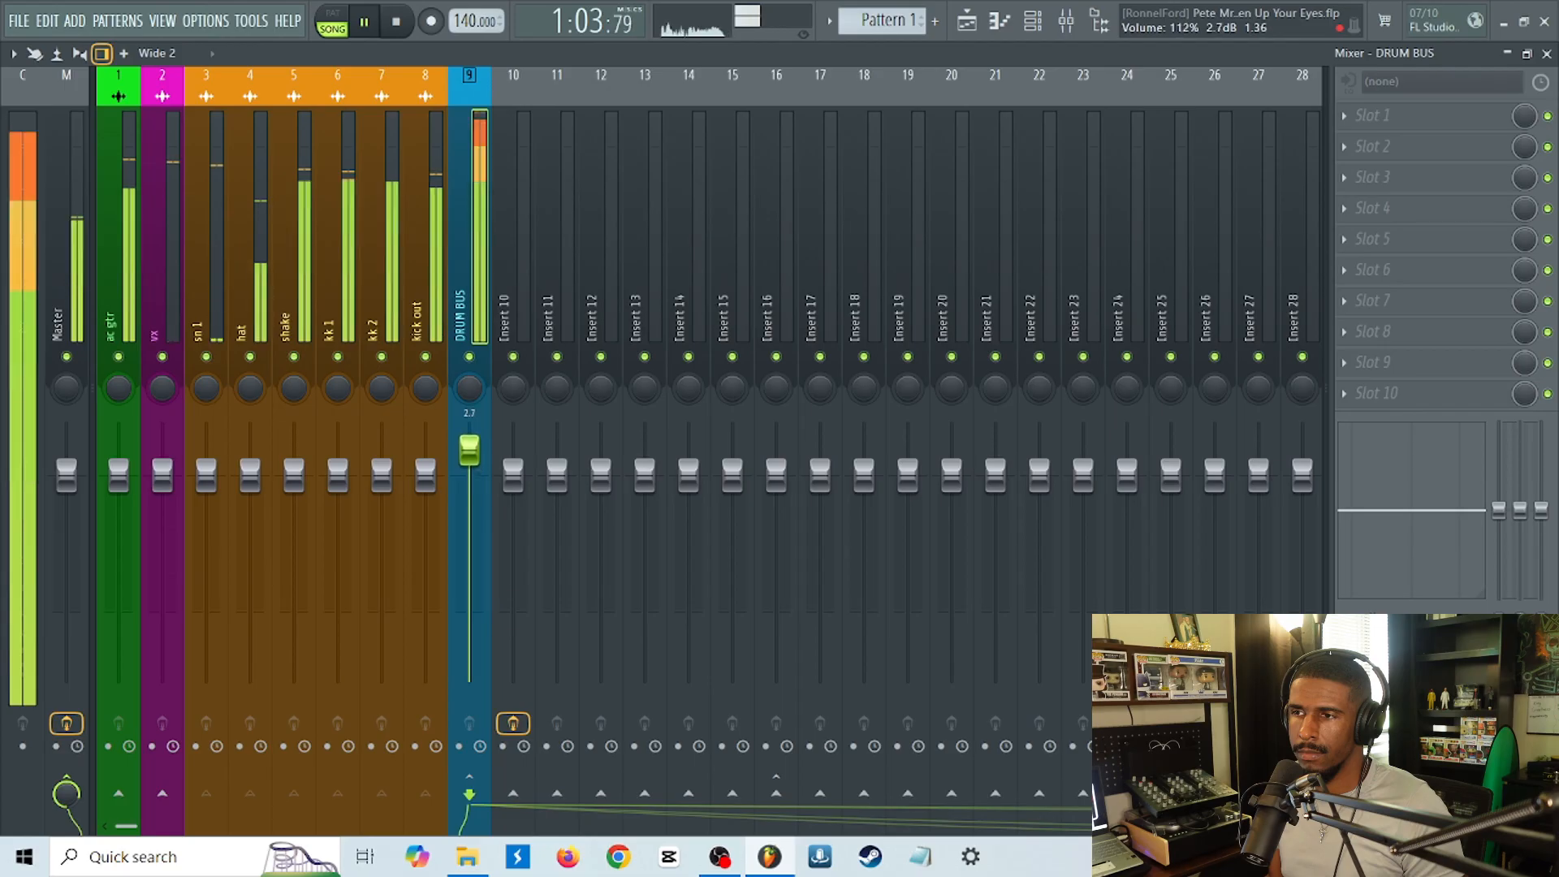
left_click_drag(469, 457, 469, 498)
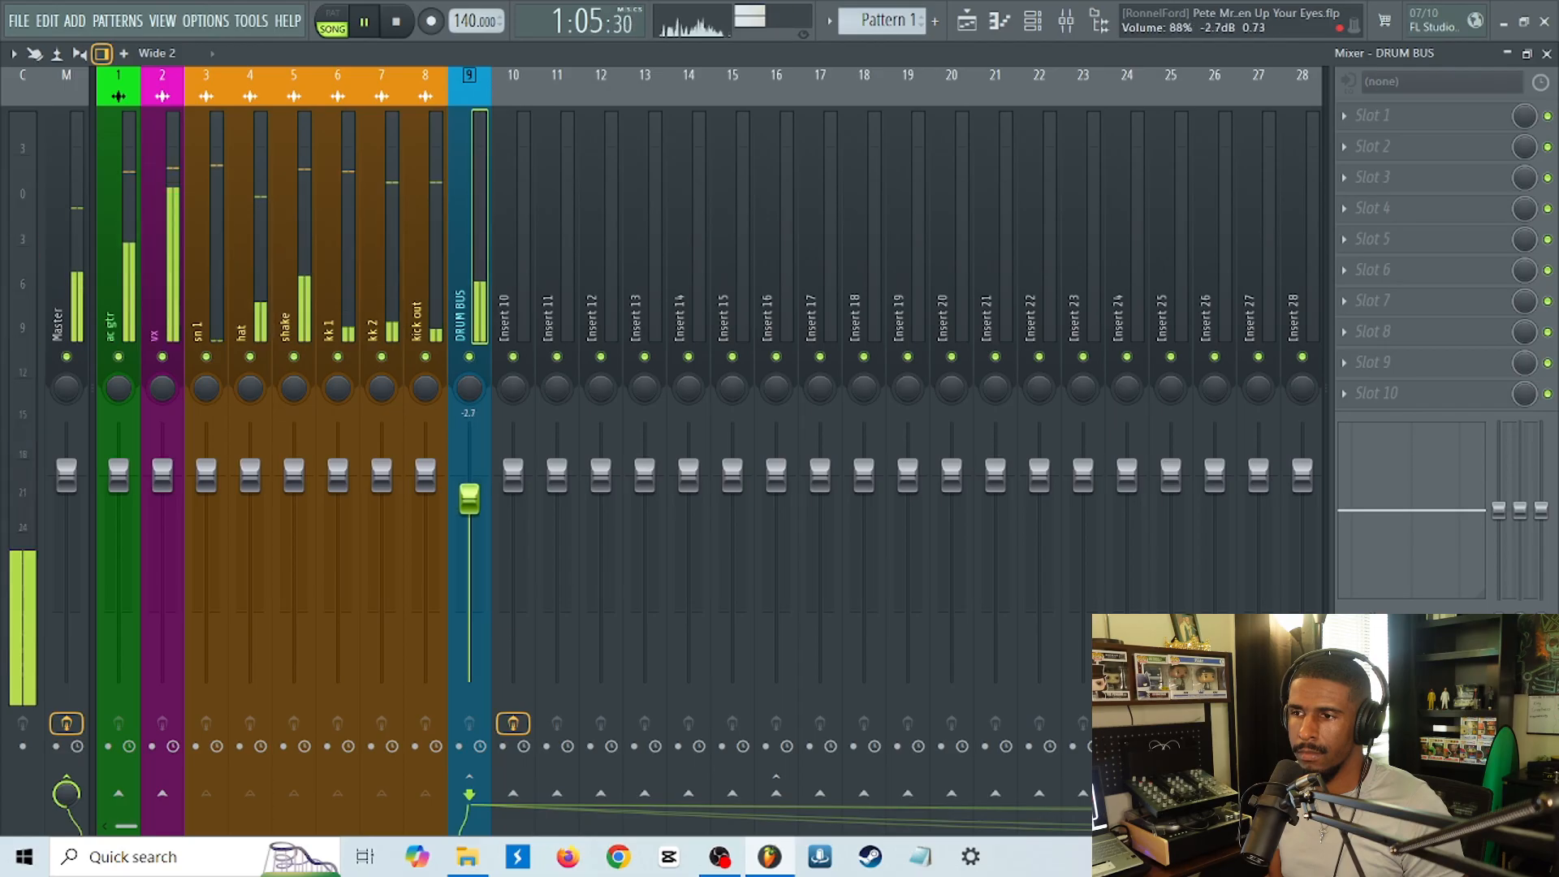
right_click(470, 498)
left_click(492, 497)
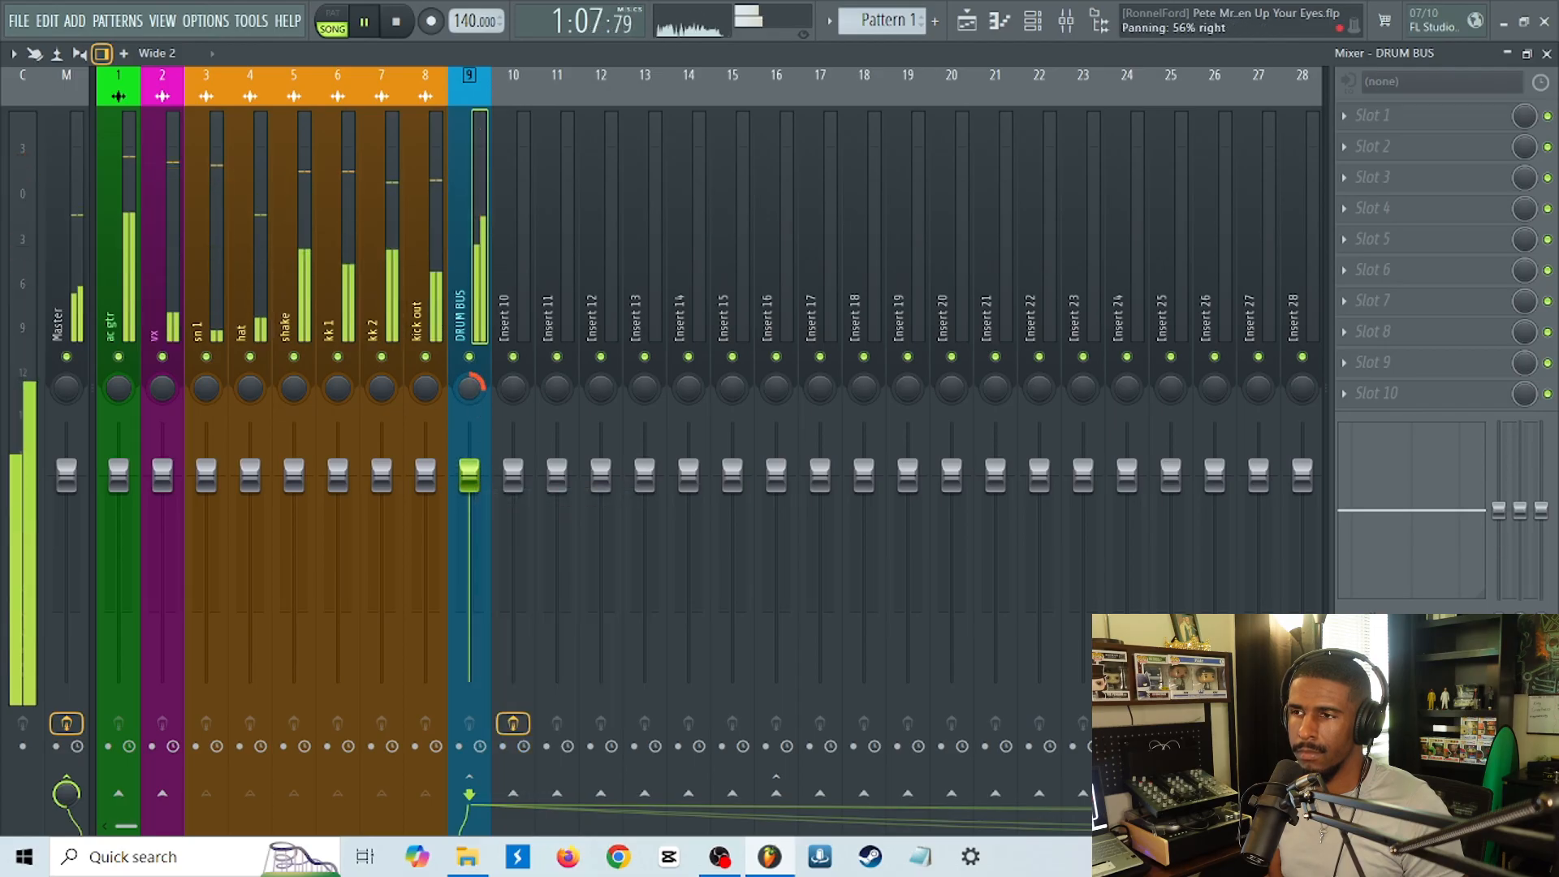
Try panning the DRUM BUS to both sides, then reset its panning and stop playback.
mouse_move(470, 389)
left_mouse_down()
mouse_move(469, 346)
mouse_move(480, 395)
left_mouse_up()
right_click(480, 395)
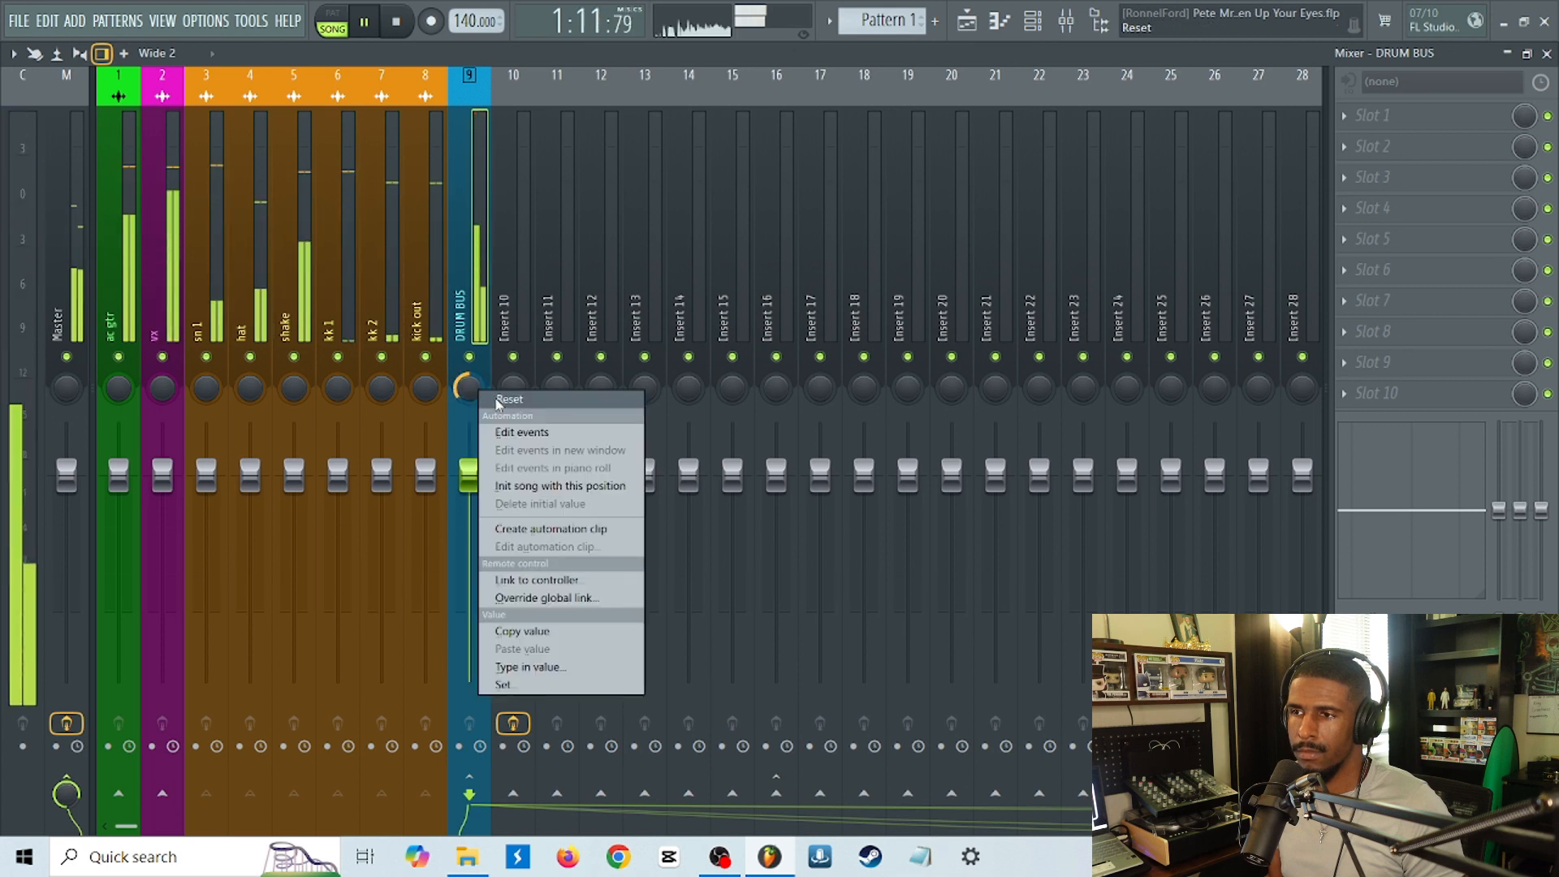
left_click(491, 405)
key("space")
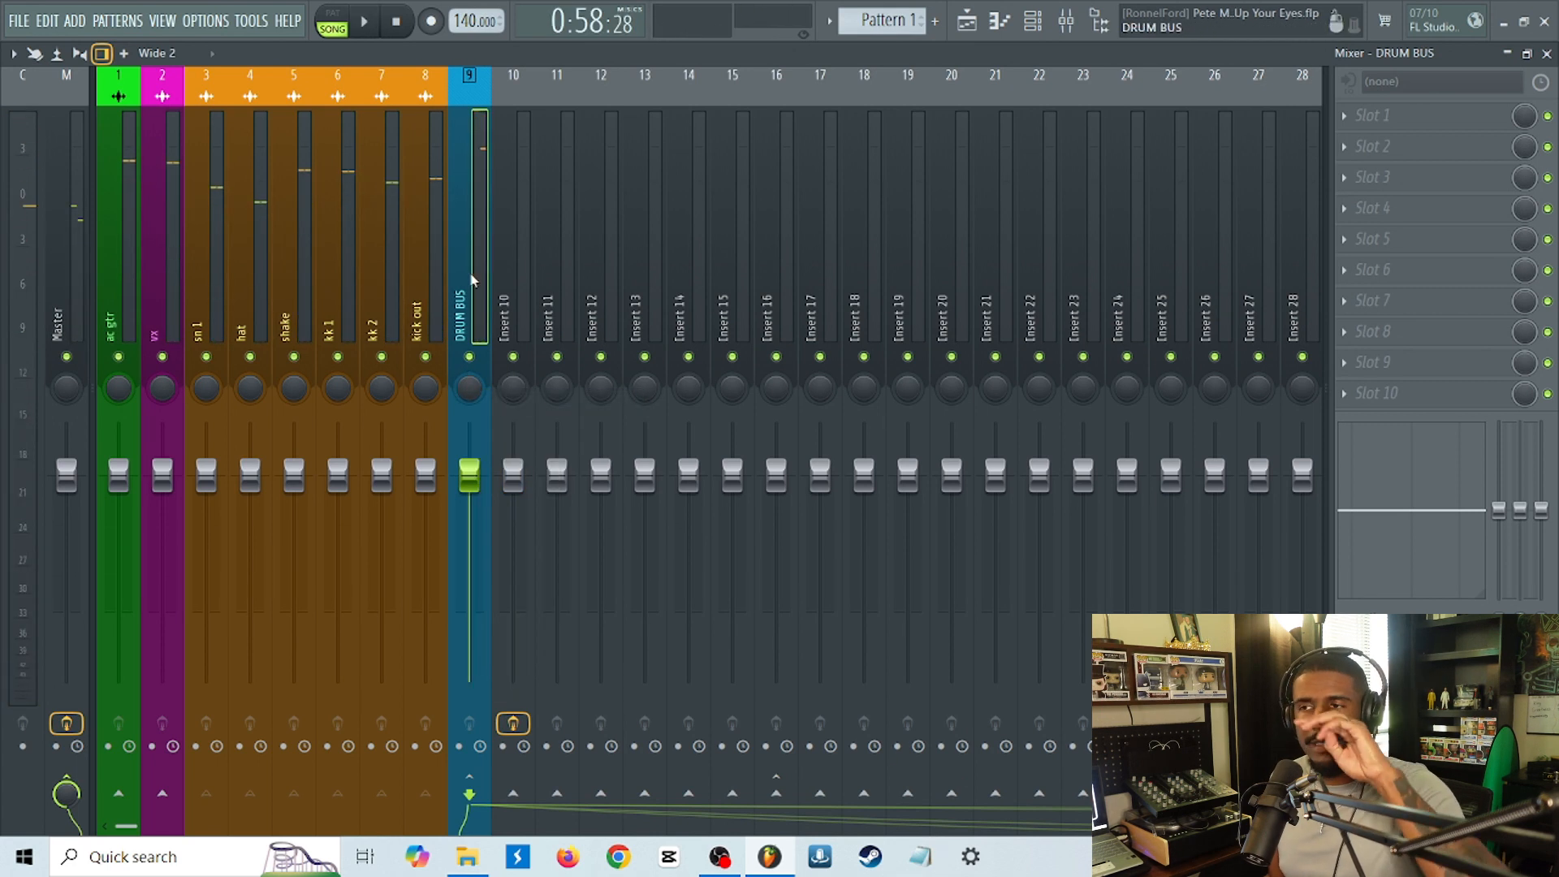
Load Fruity Parametric EQ 2 in slot 4 of the DRUM BUS and move its window clear of the drum tracks.
left_click(1378, 206)
mouse_move(1186, 395)
mouse_move(1080, 394)
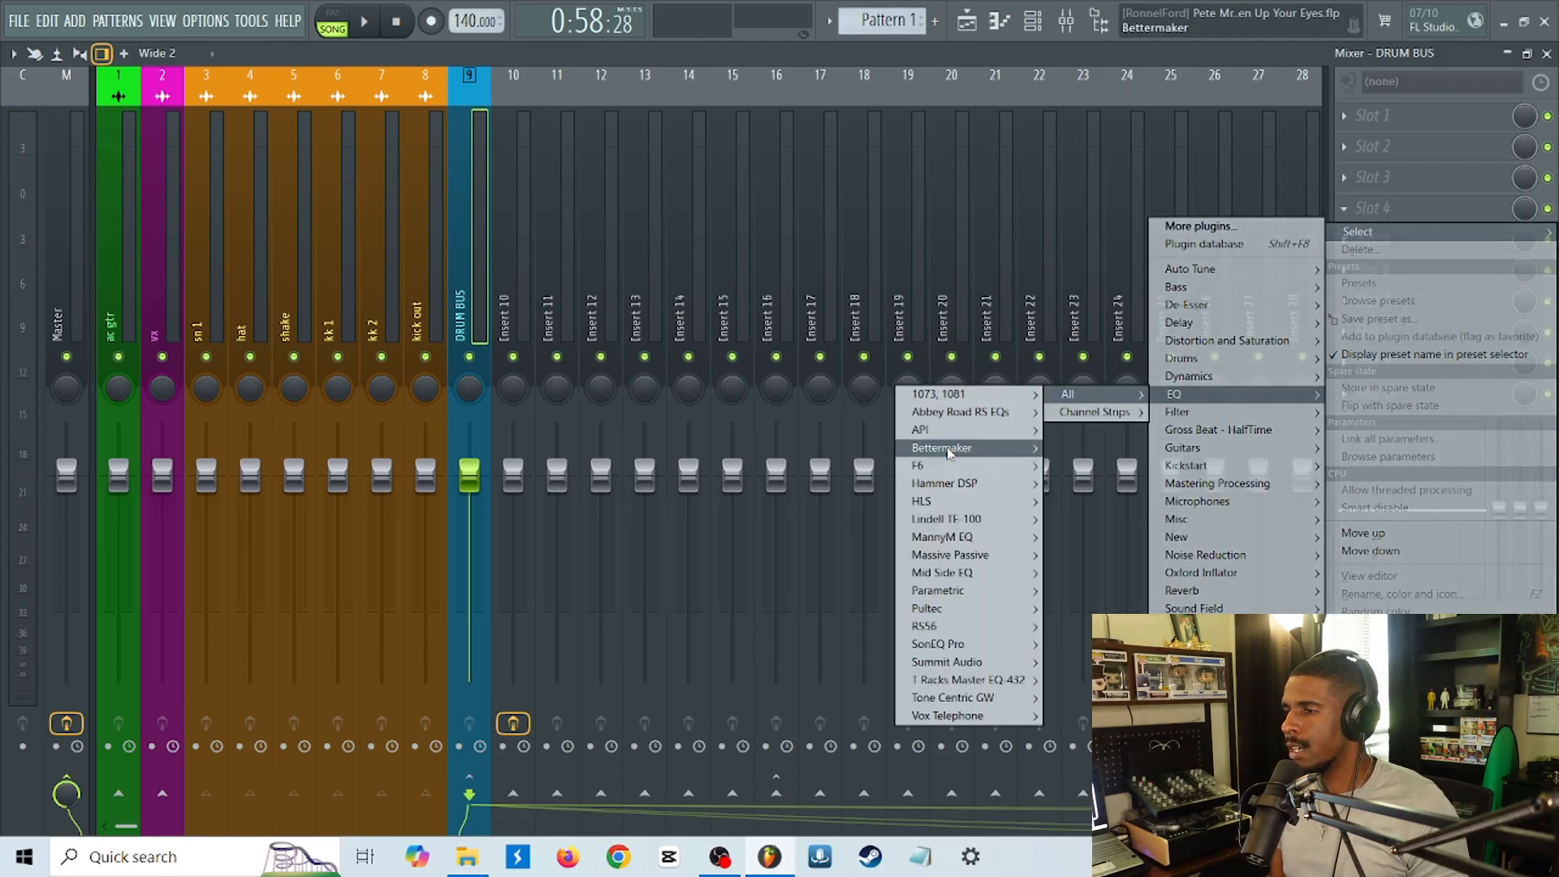
mouse_move(947, 591)
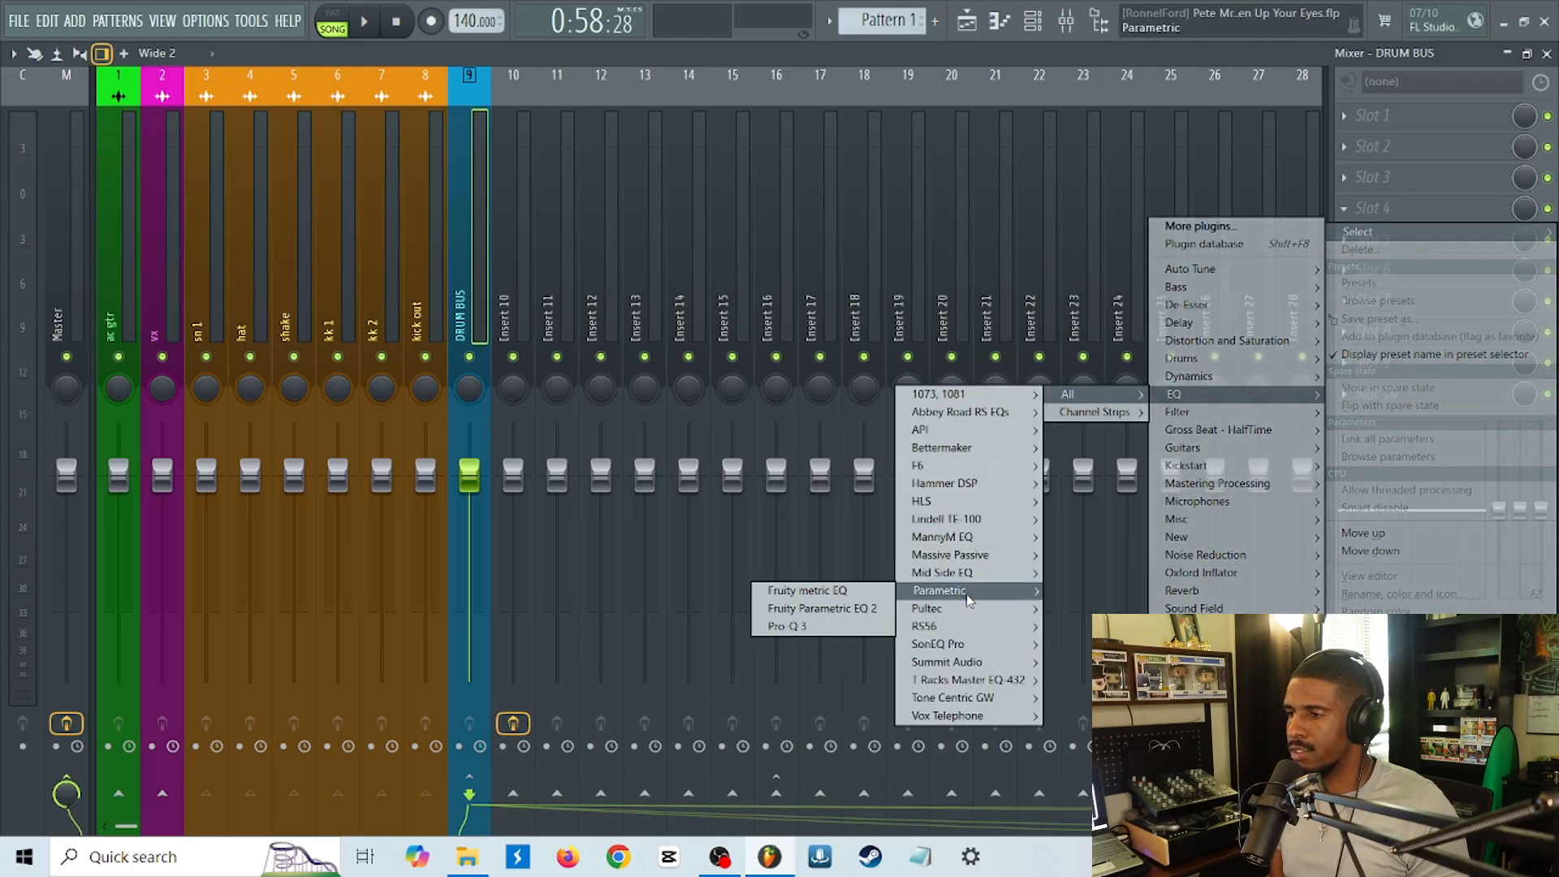
left_click(831, 610)
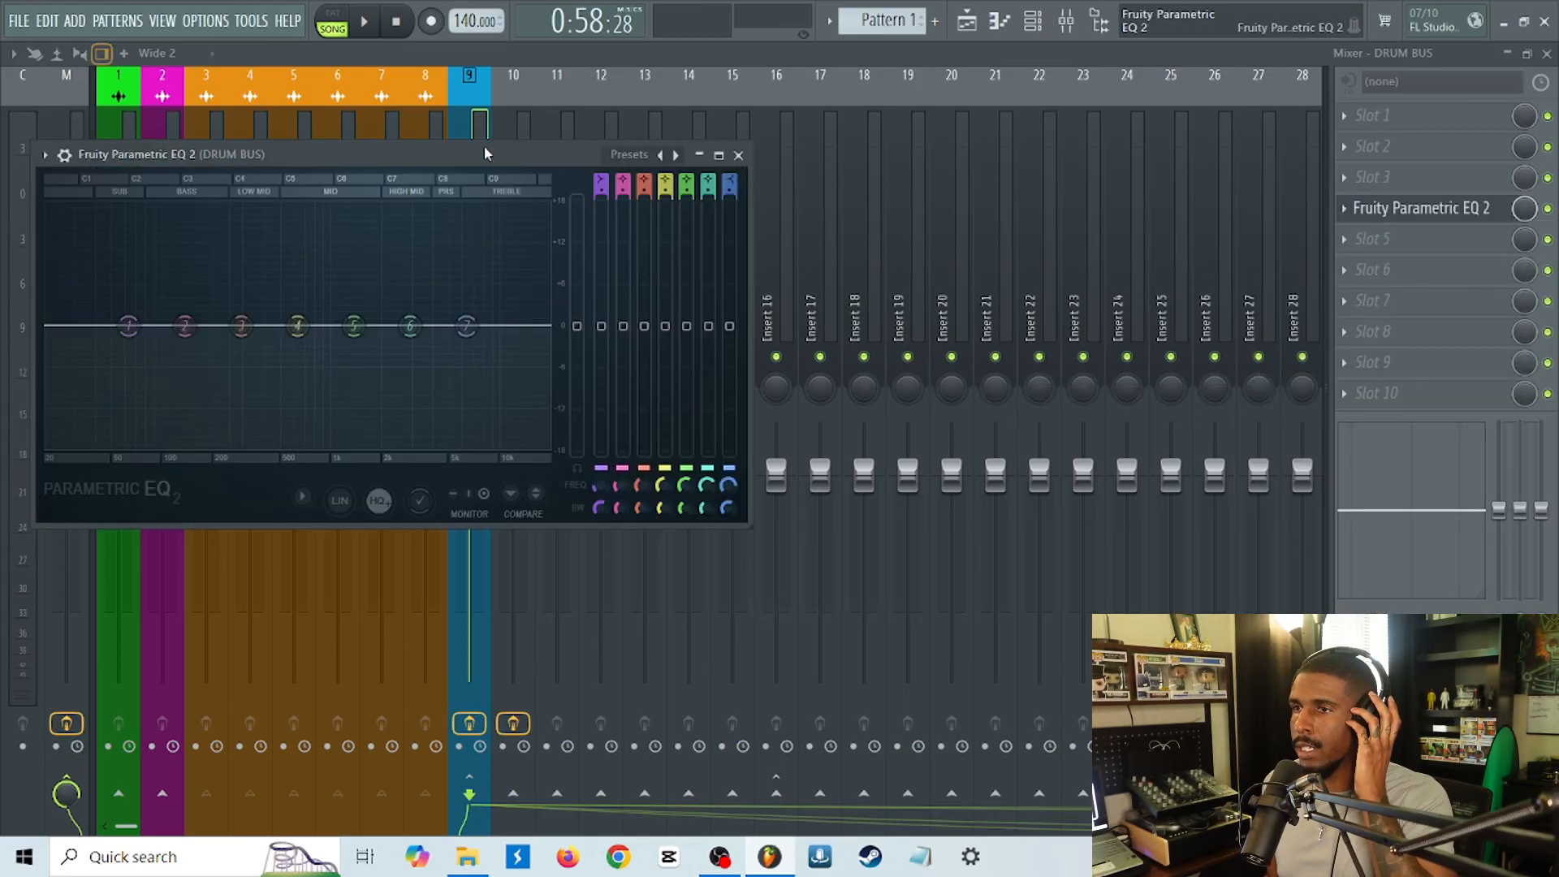
left_click_drag(538, 152, 1211, 154)
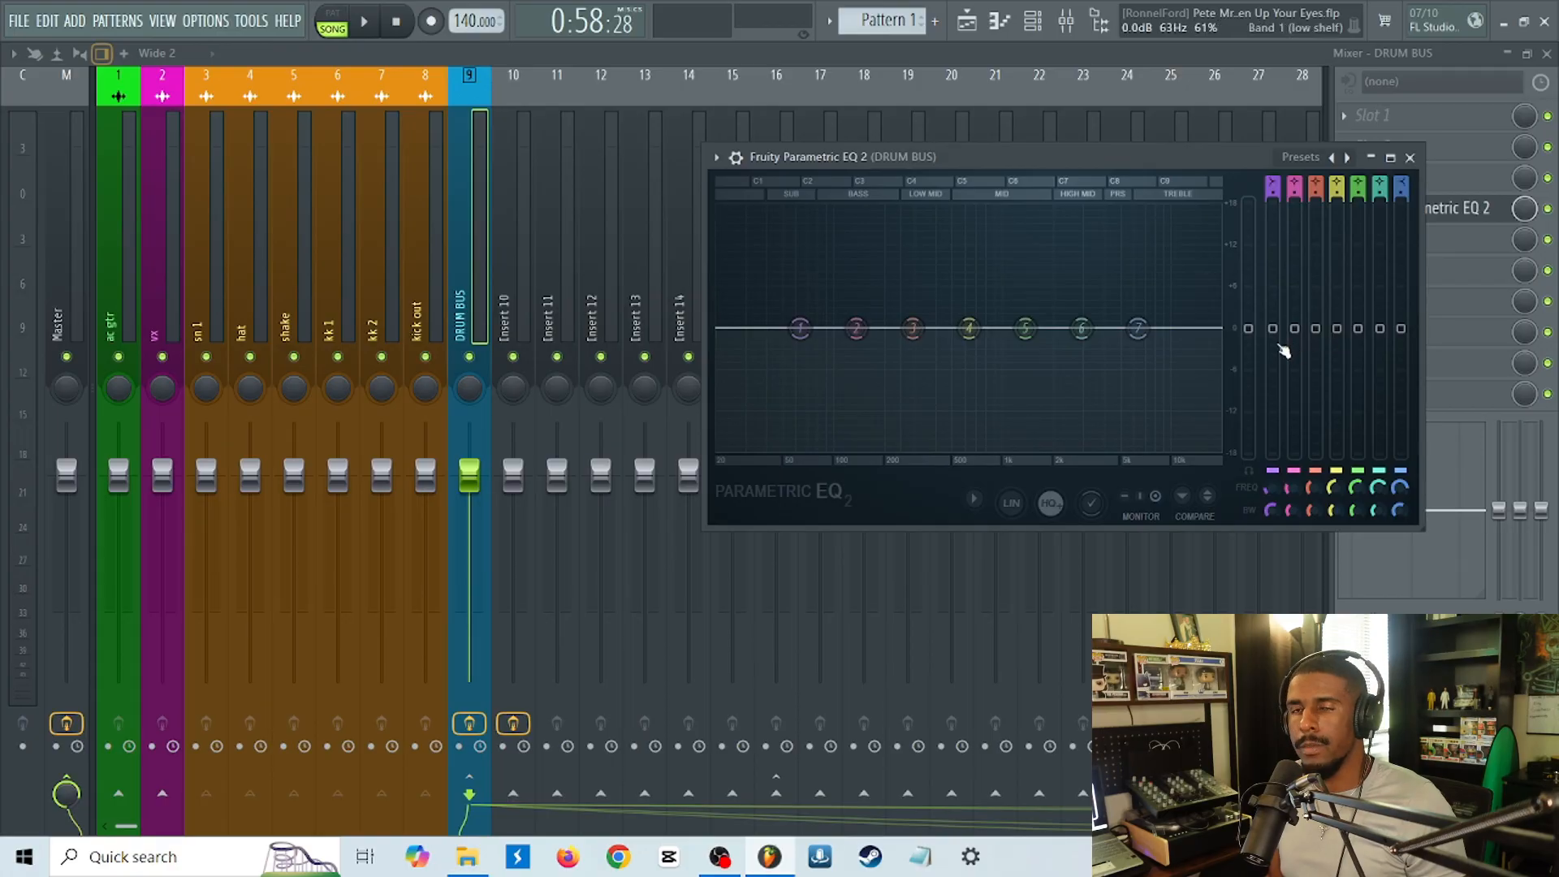
Cut the DRUM BUS low end with EQ band 1 at -18 dB around 50 Hz while starting playback.
left_click_drag(1282, 355, 1272, 499)
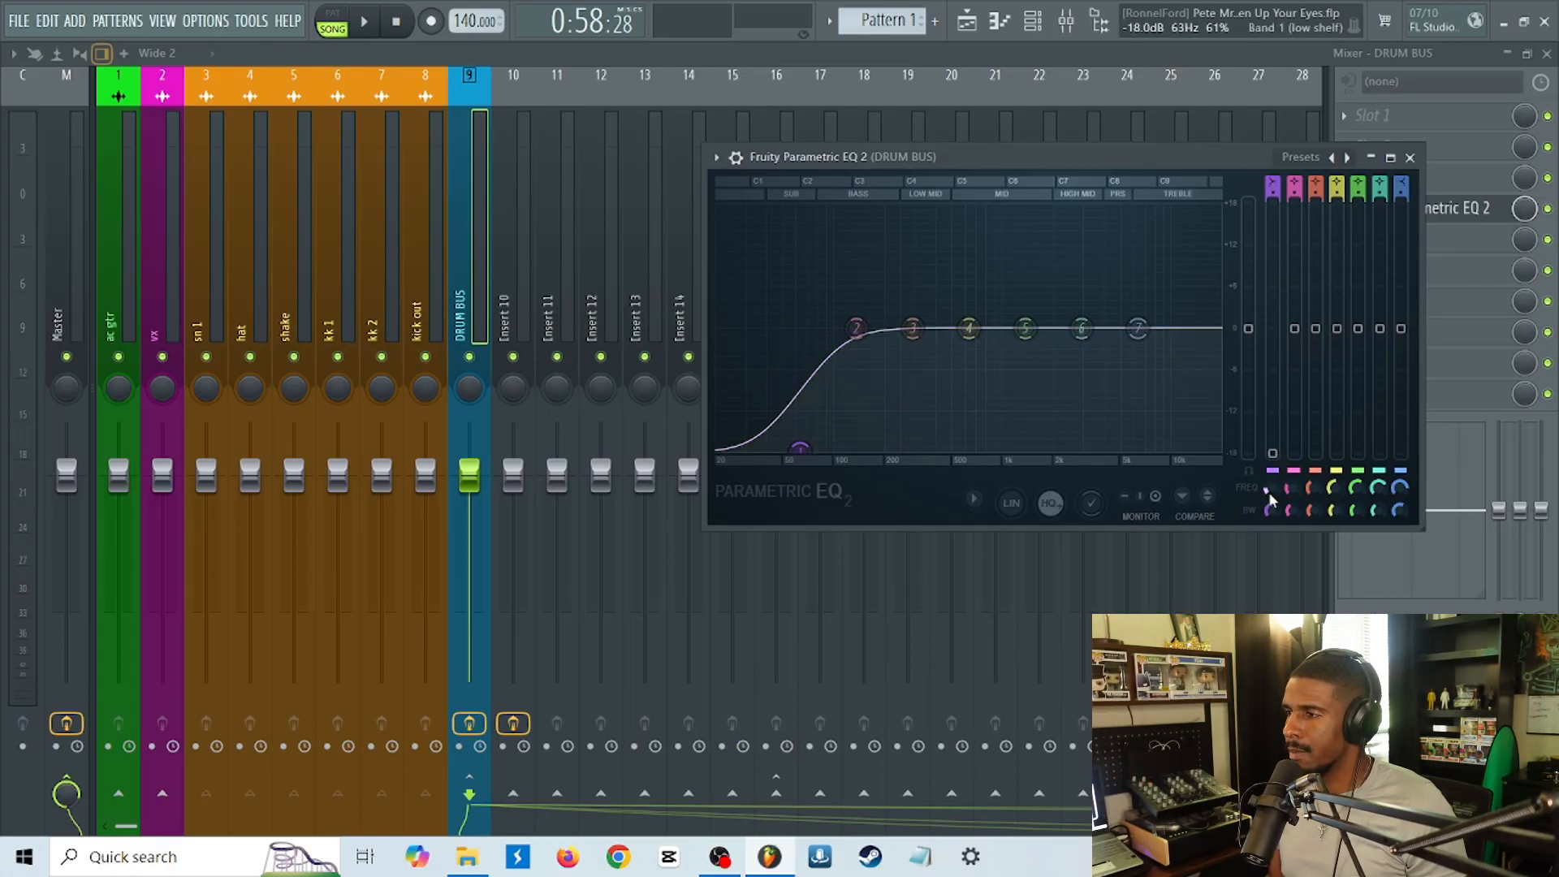
left_click_drag(800, 447, 785, 446)
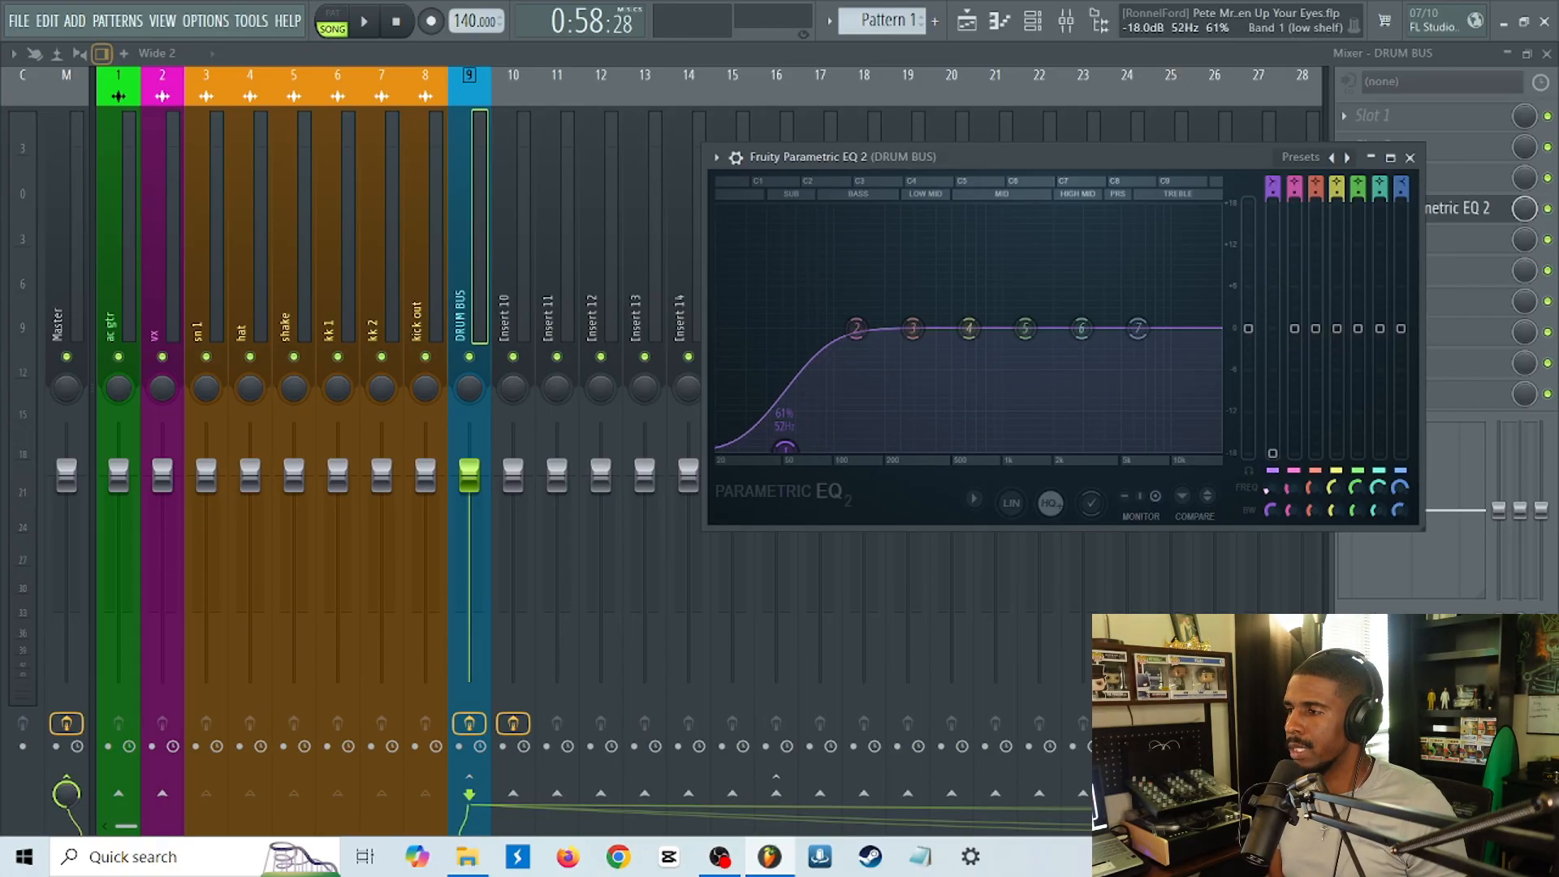
key("space")
left_click_drag(1271, 489, 1271, 498)
Boost band 6 about 3.9 dB at 6716 Hz, cut band 3 and boost band 2 about 4.5 dB at 73 Hz, then close the EQ and stop playback.
mouse_move(1138, 329)
left_mouse_down()
mouse_move(1085, 318)
mouse_move(1142, 301)
left_mouse_up()
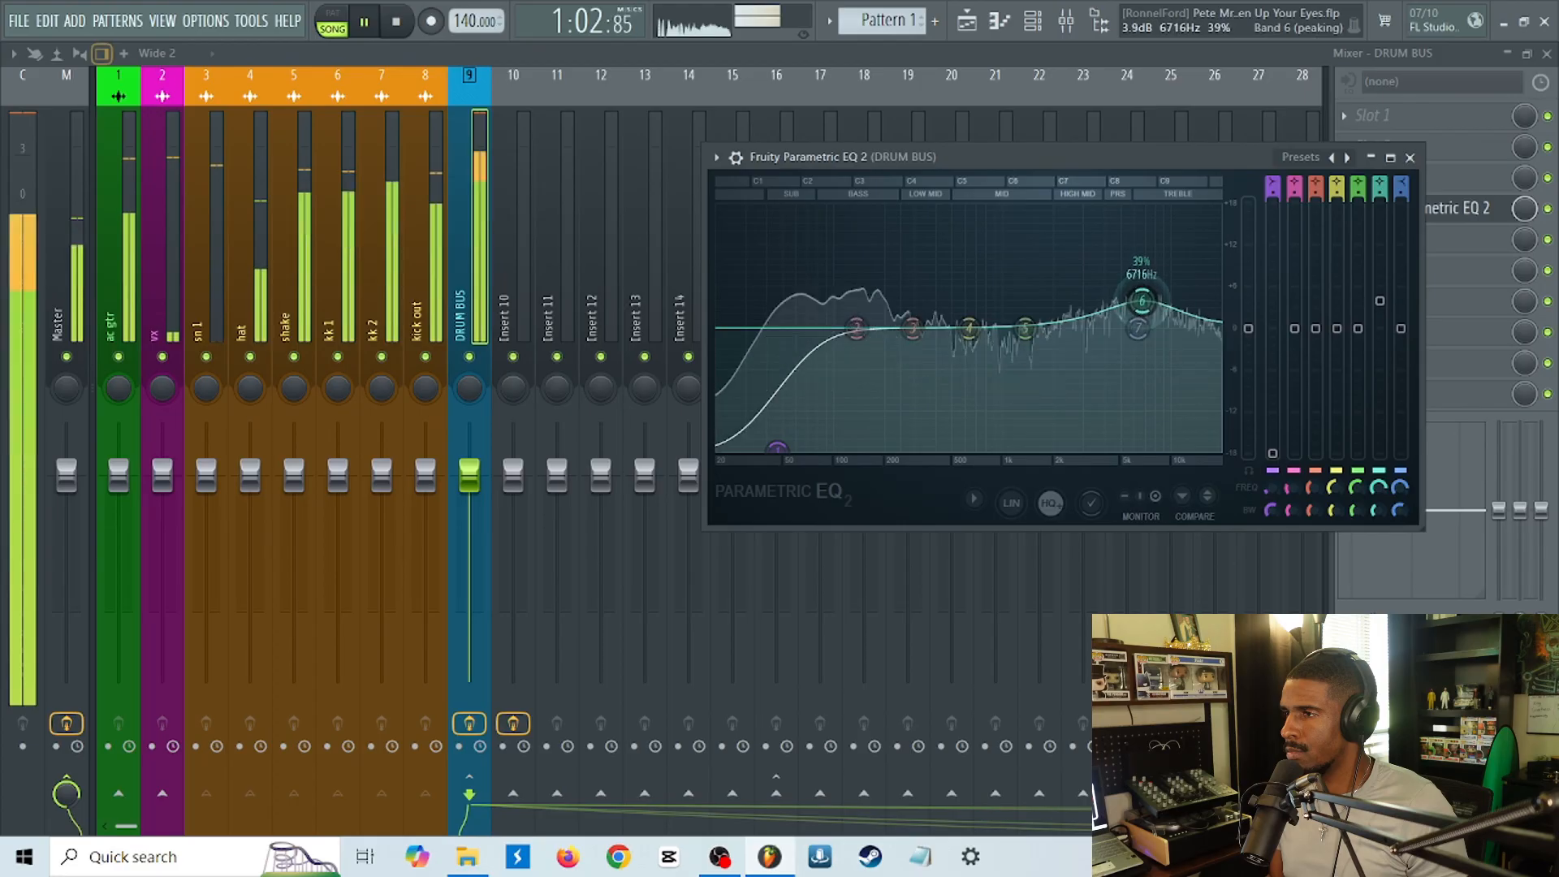
left_click_drag(913, 330, 812, 299)
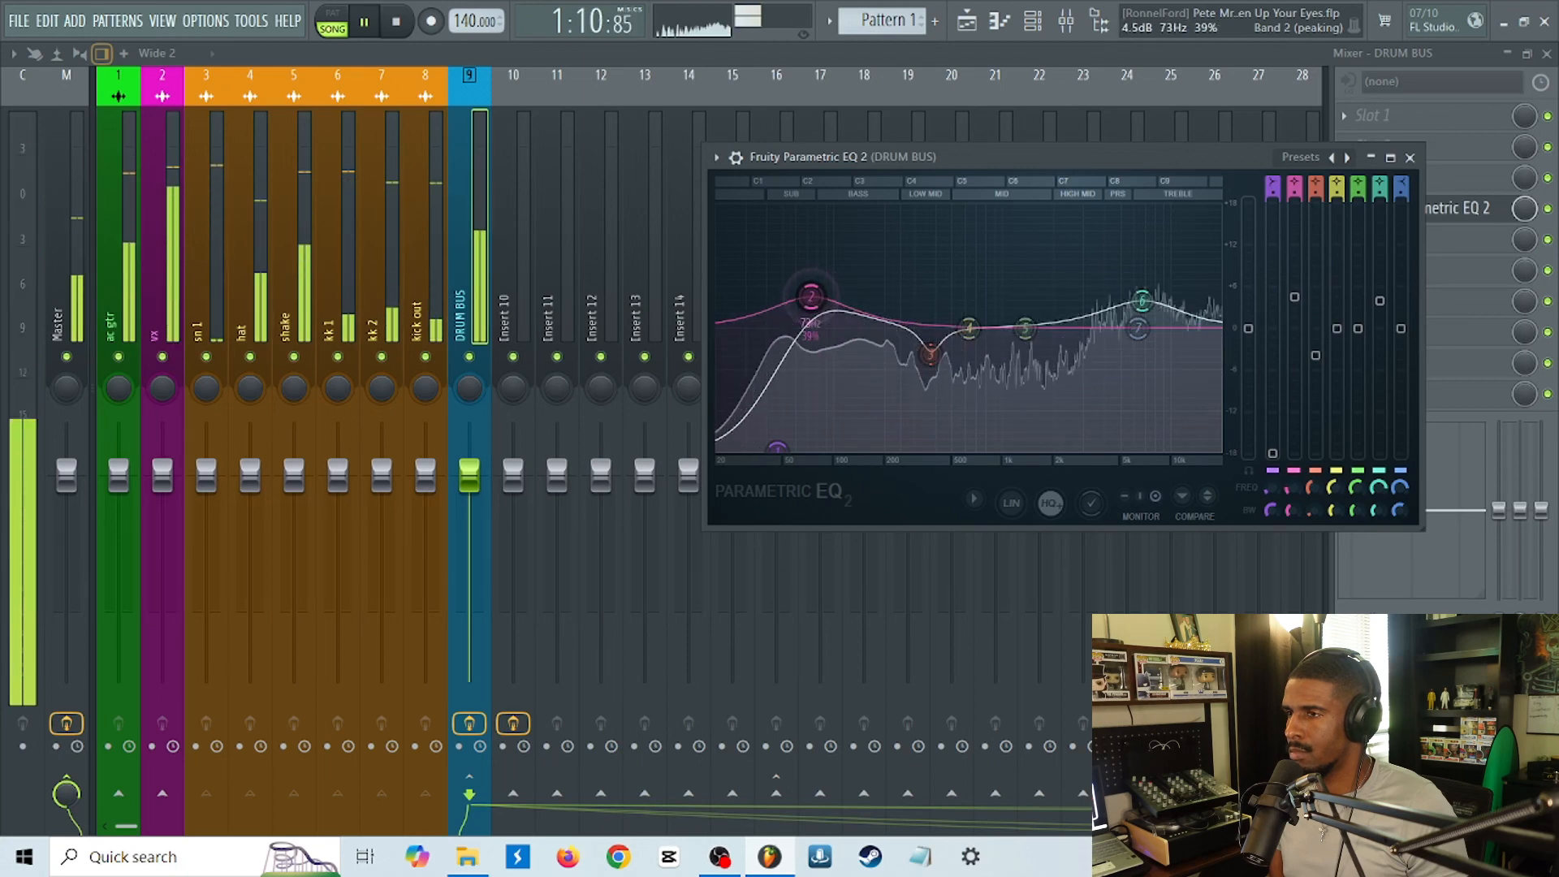
key("Escape")
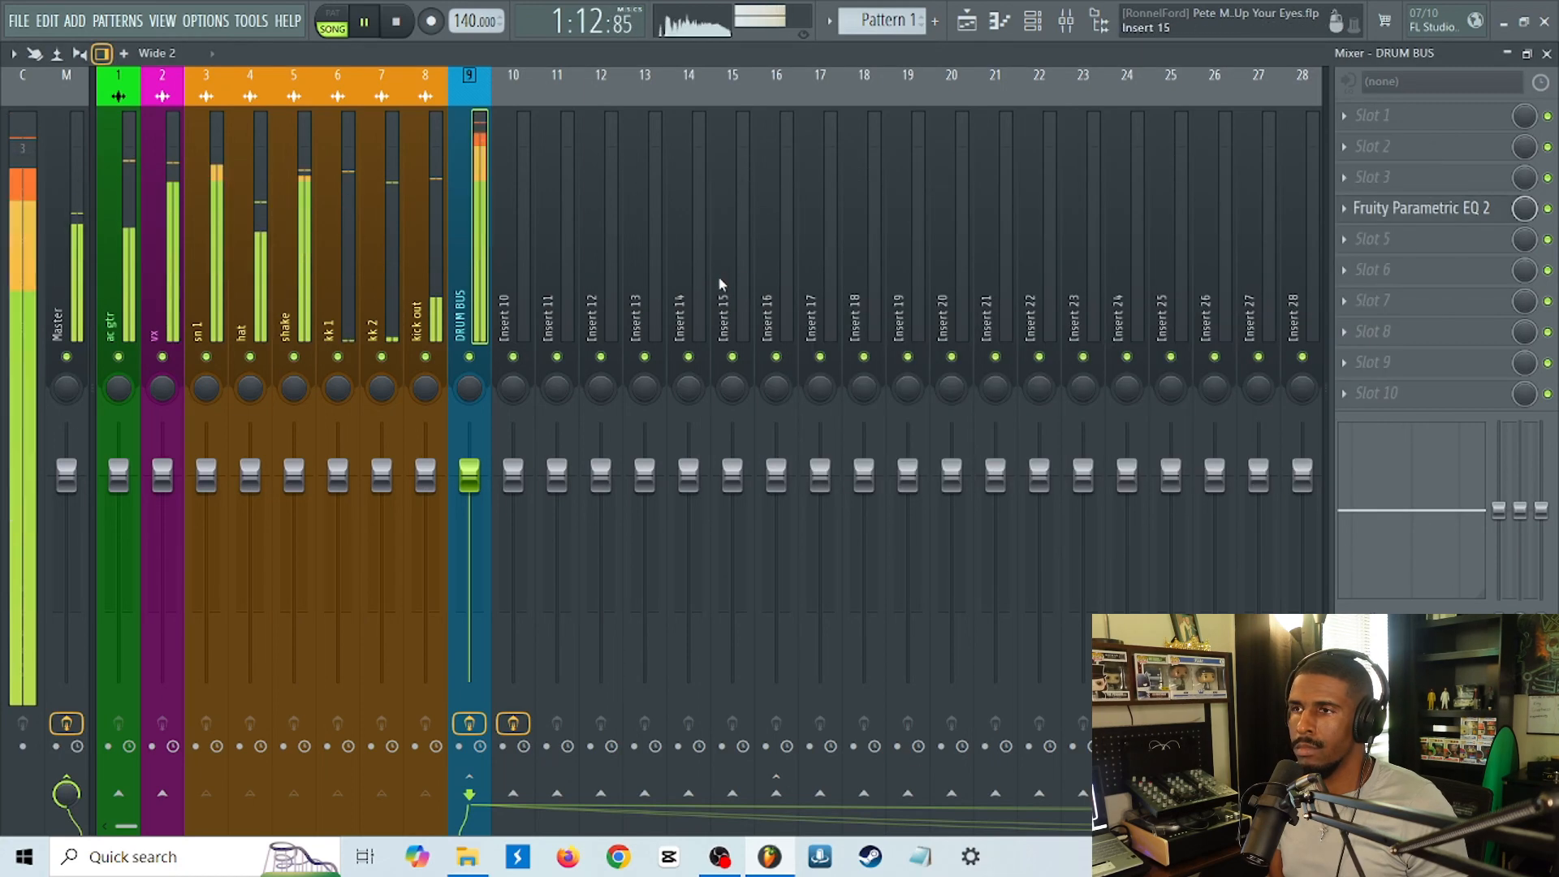
key("space")
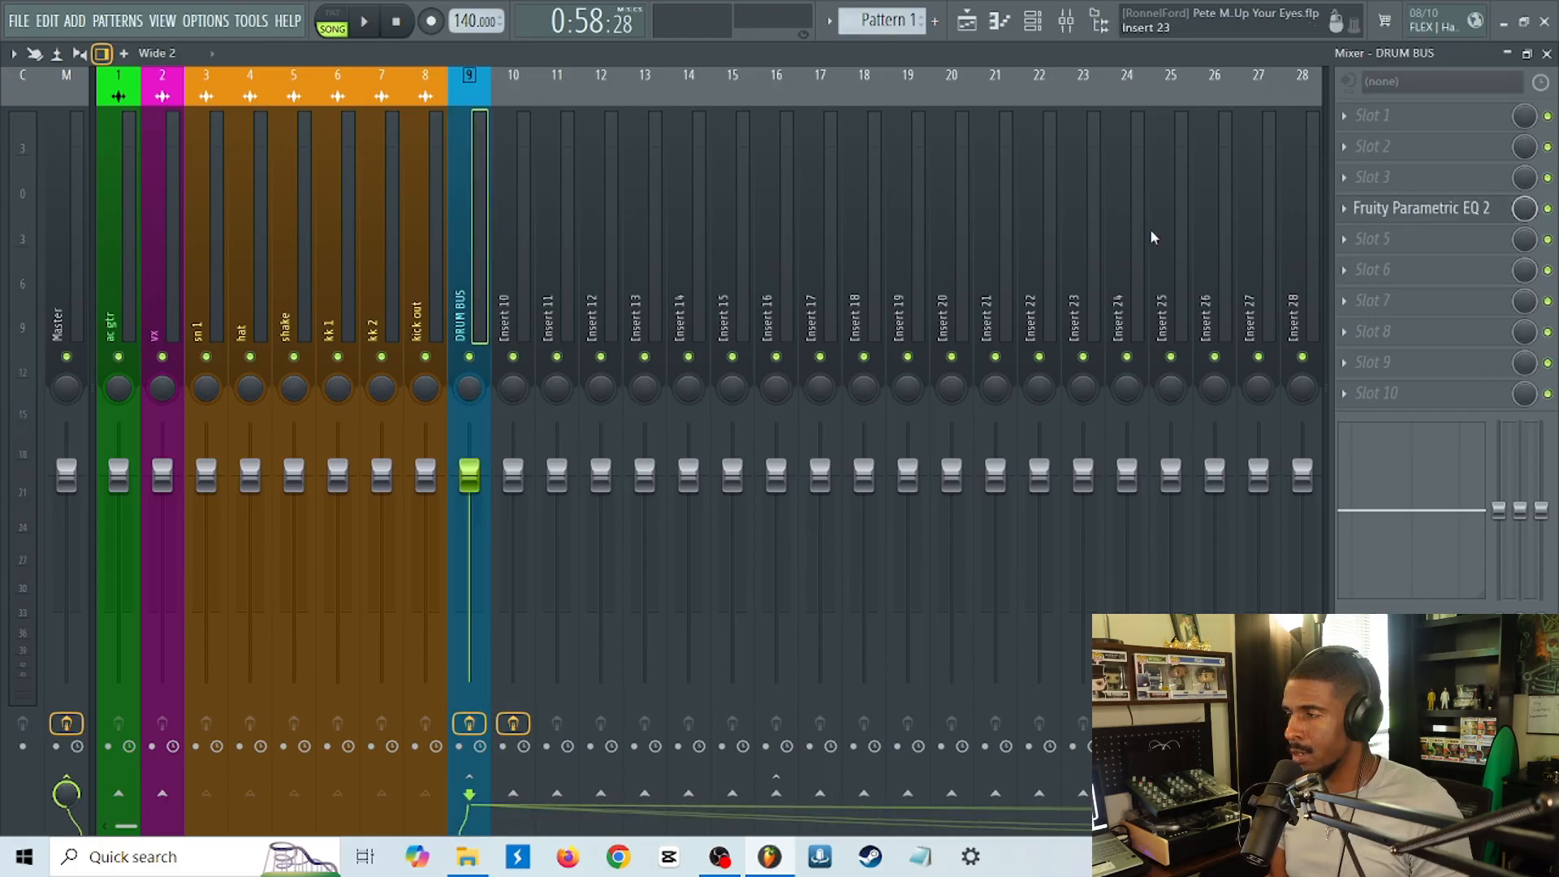
Load the Disto-S compressor in slot 6 of the DRUM BUS.
left_click(1421, 284)
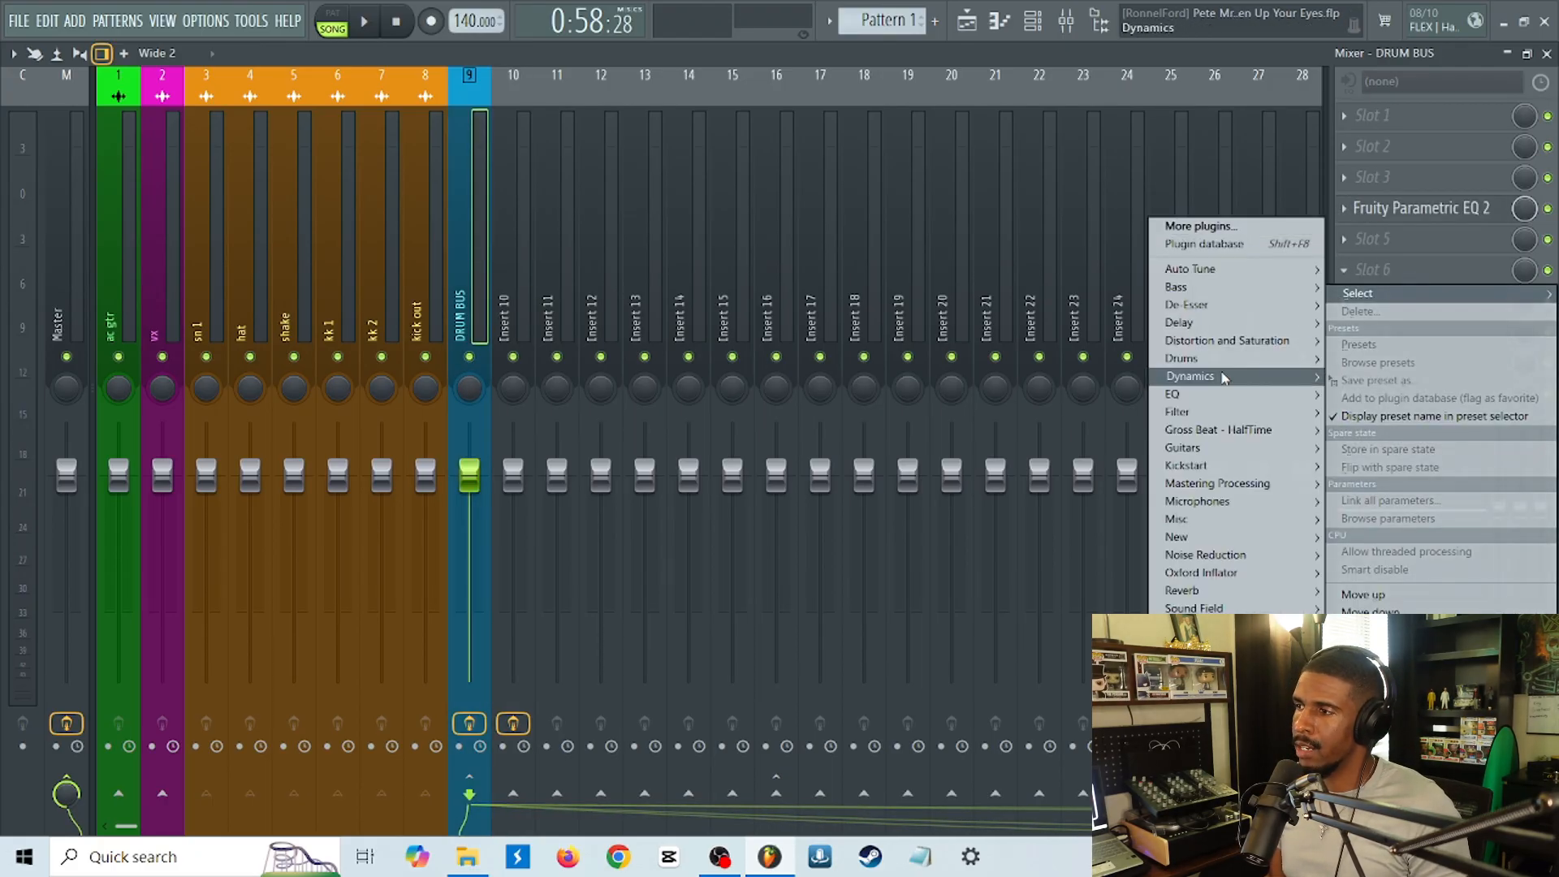
mouse_move(1190, 376)
mouse_move(1086, 394)
mouse_move(1048, 376)
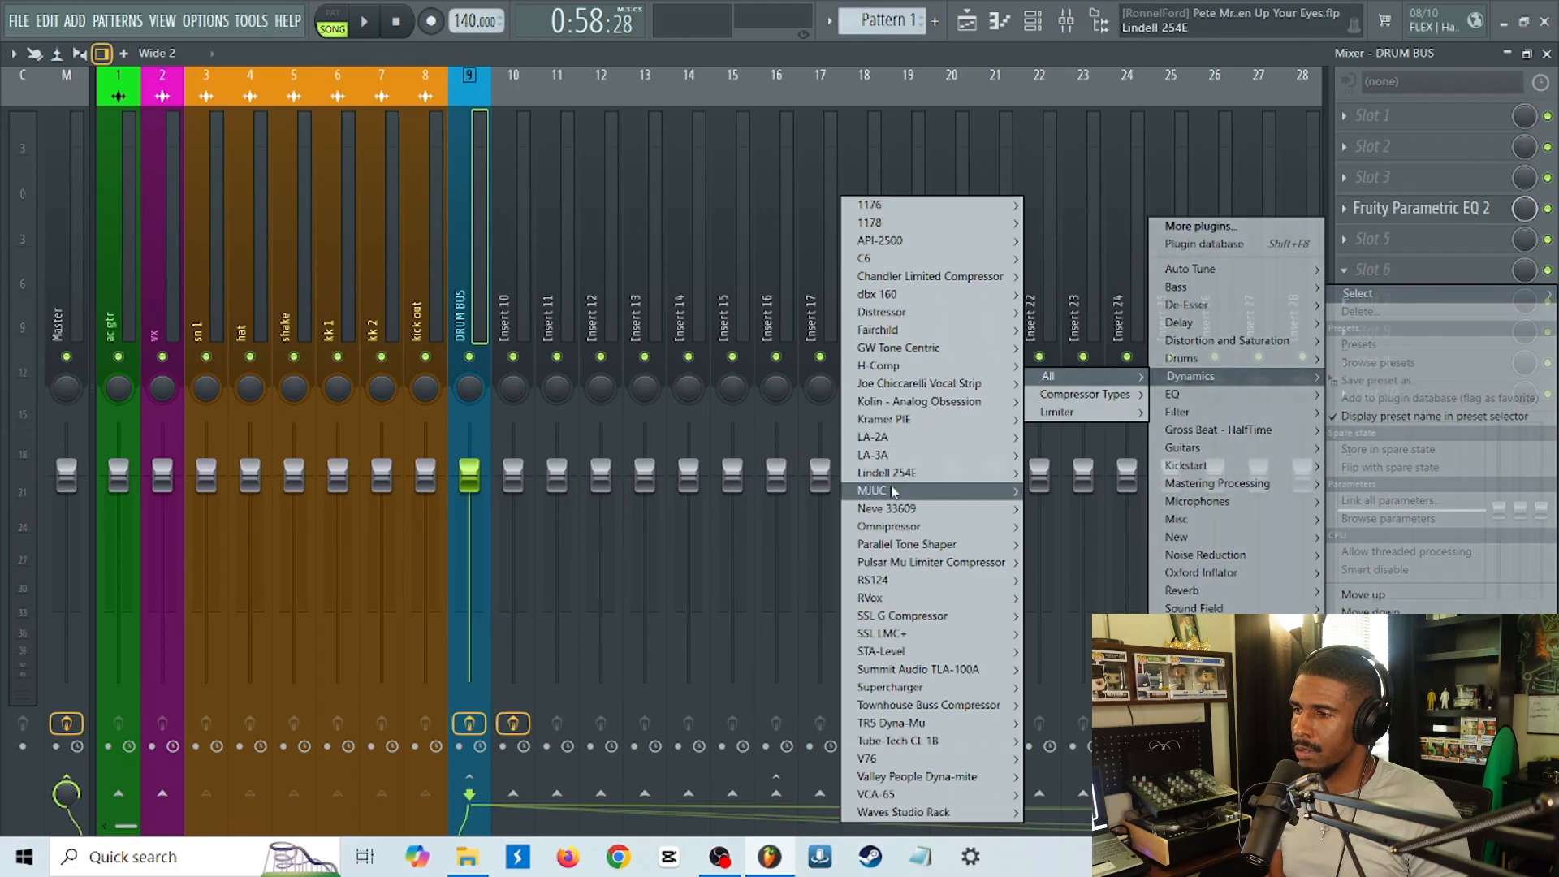
mouse_move(912, 622)
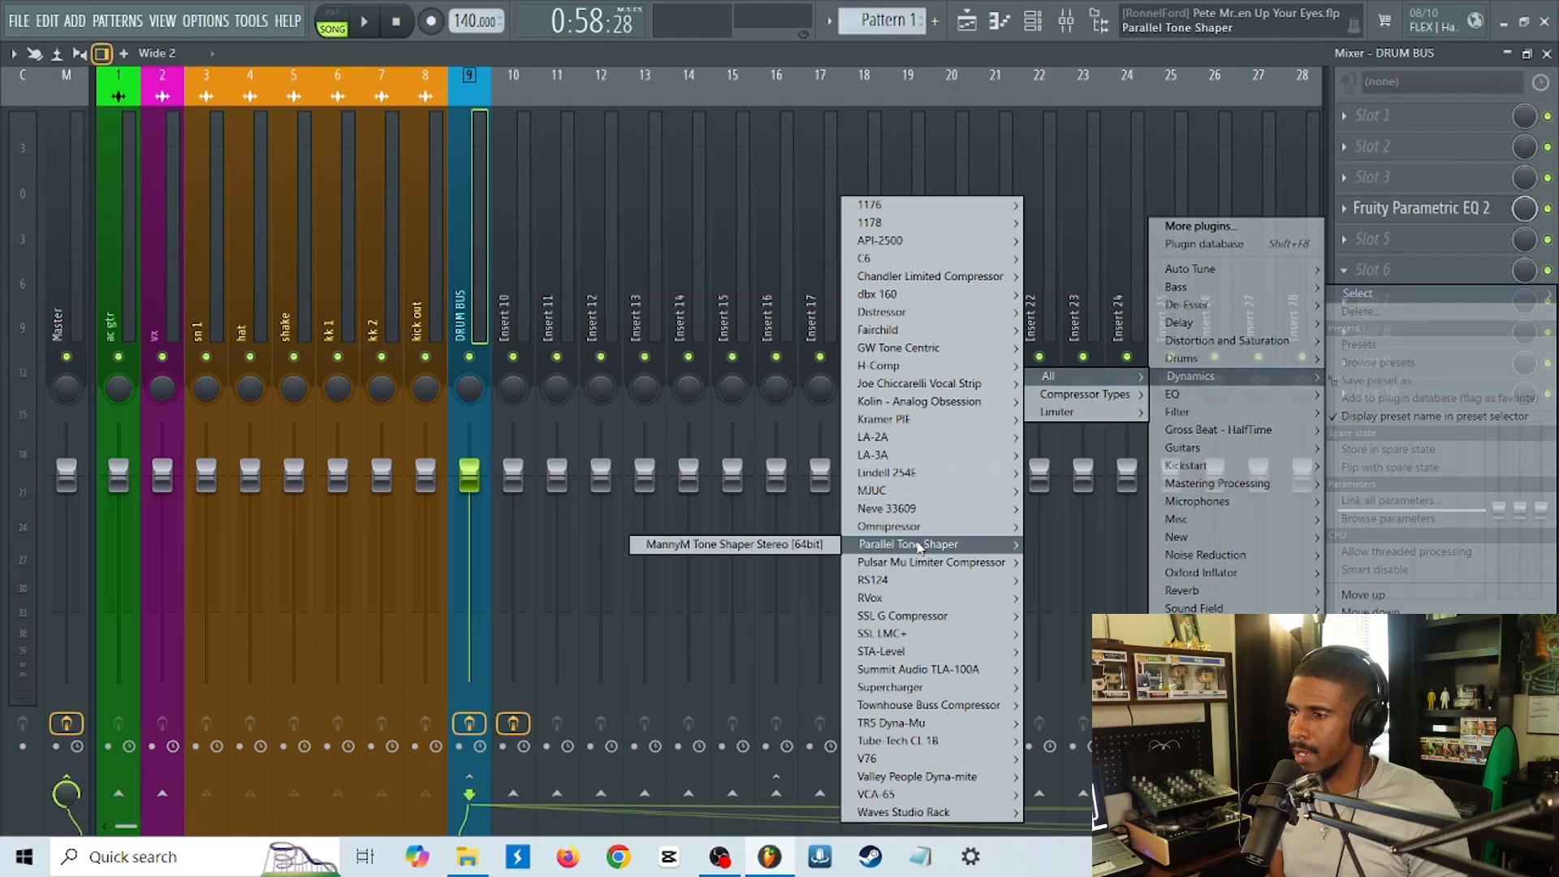
mouse_move(938, 312)
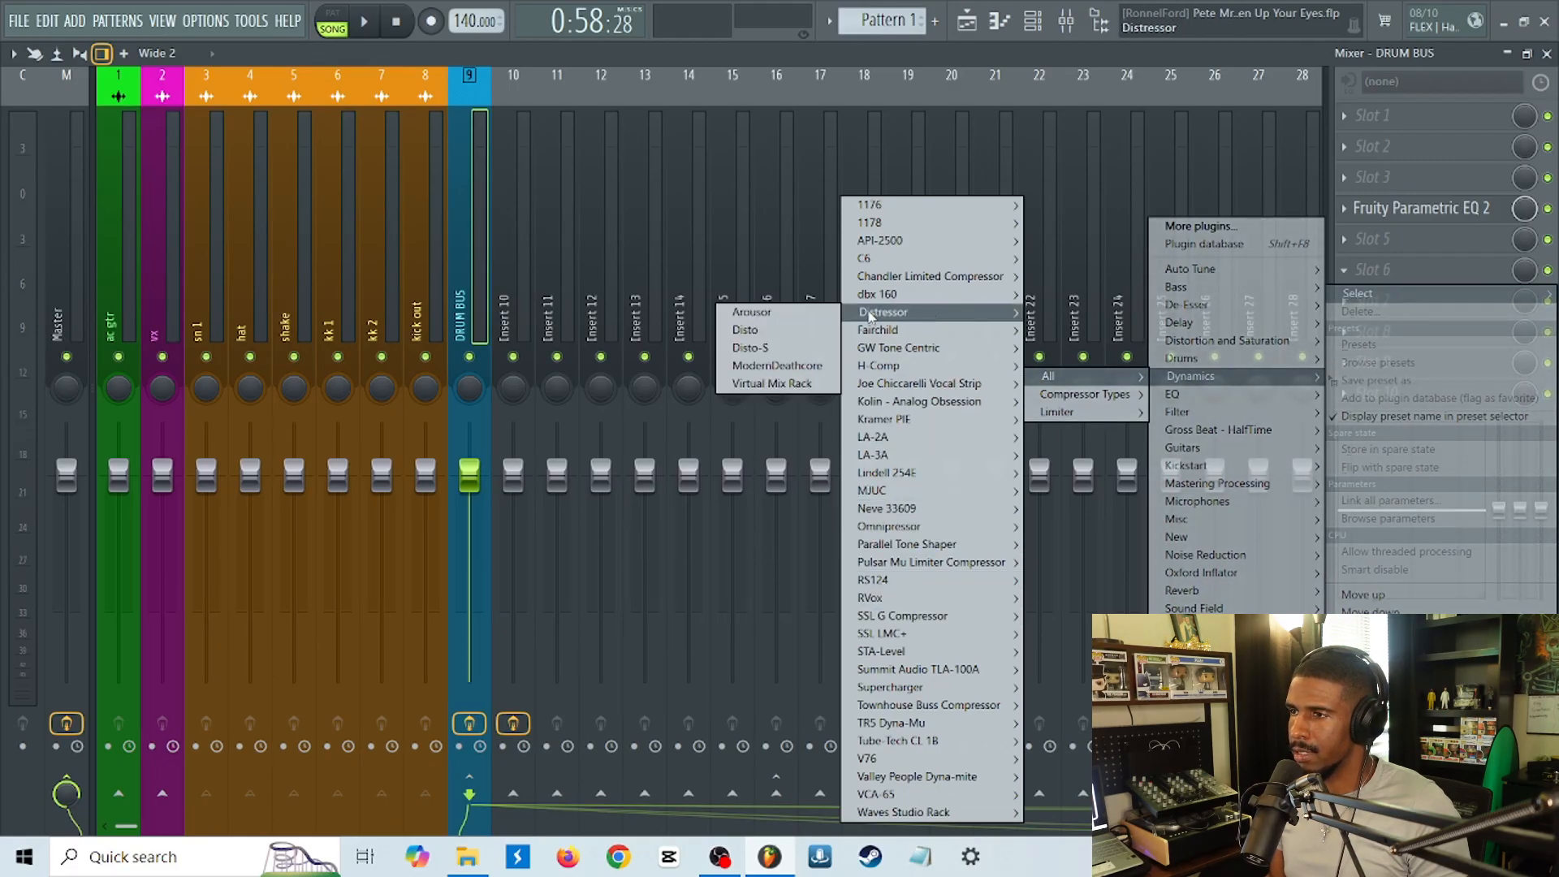
left_click(767, 349)
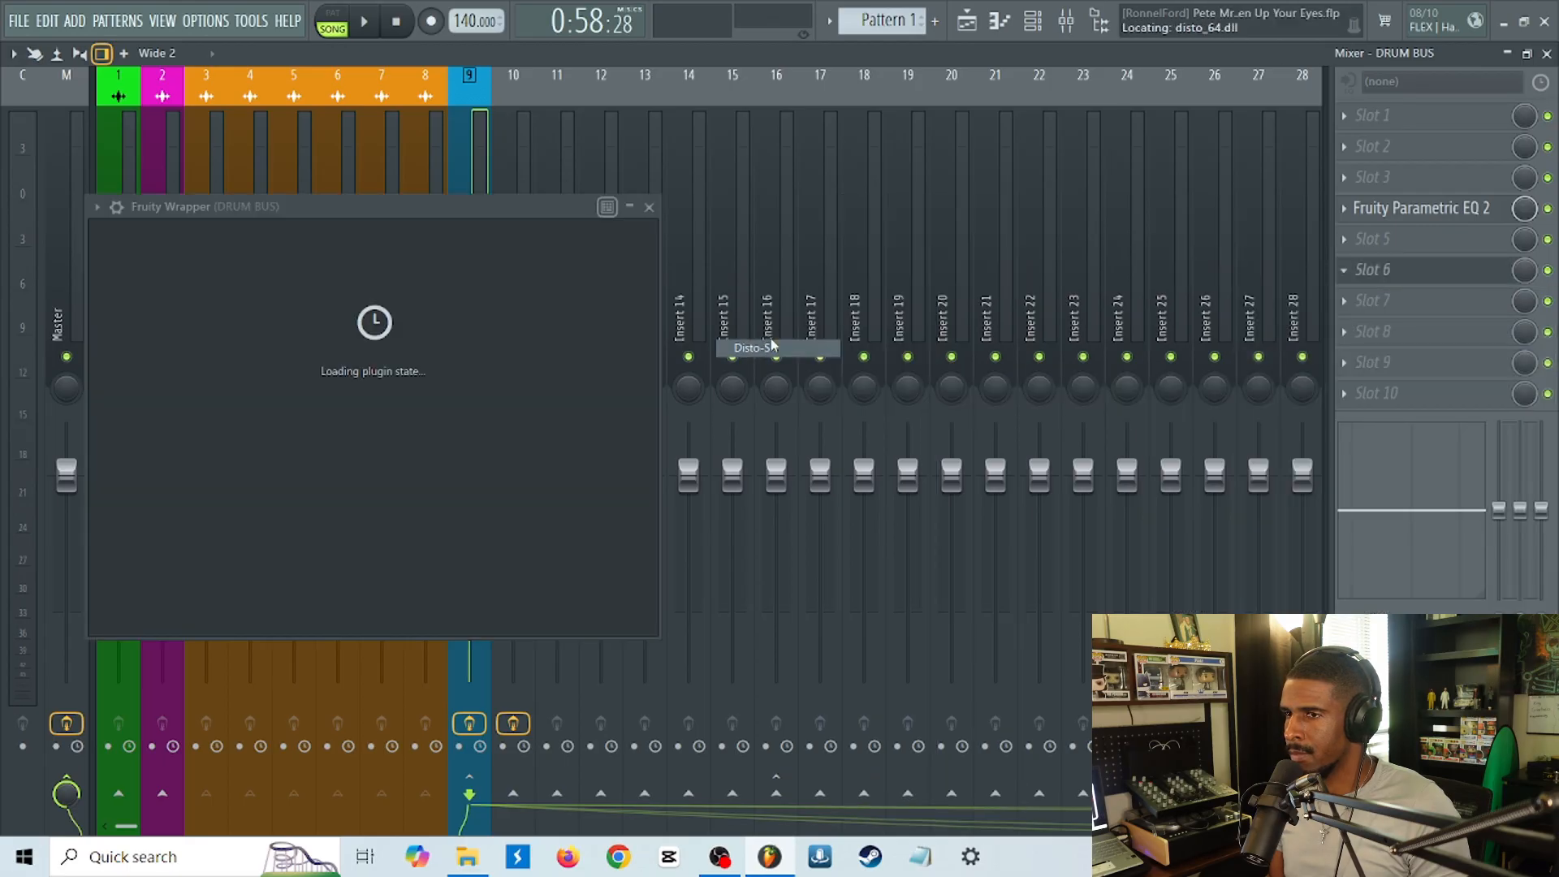
During playback, set the Disto-S gain to about 5.20 dB and its volume to about 9.20 dB, with its window moved off the drum tracks.
key("space")
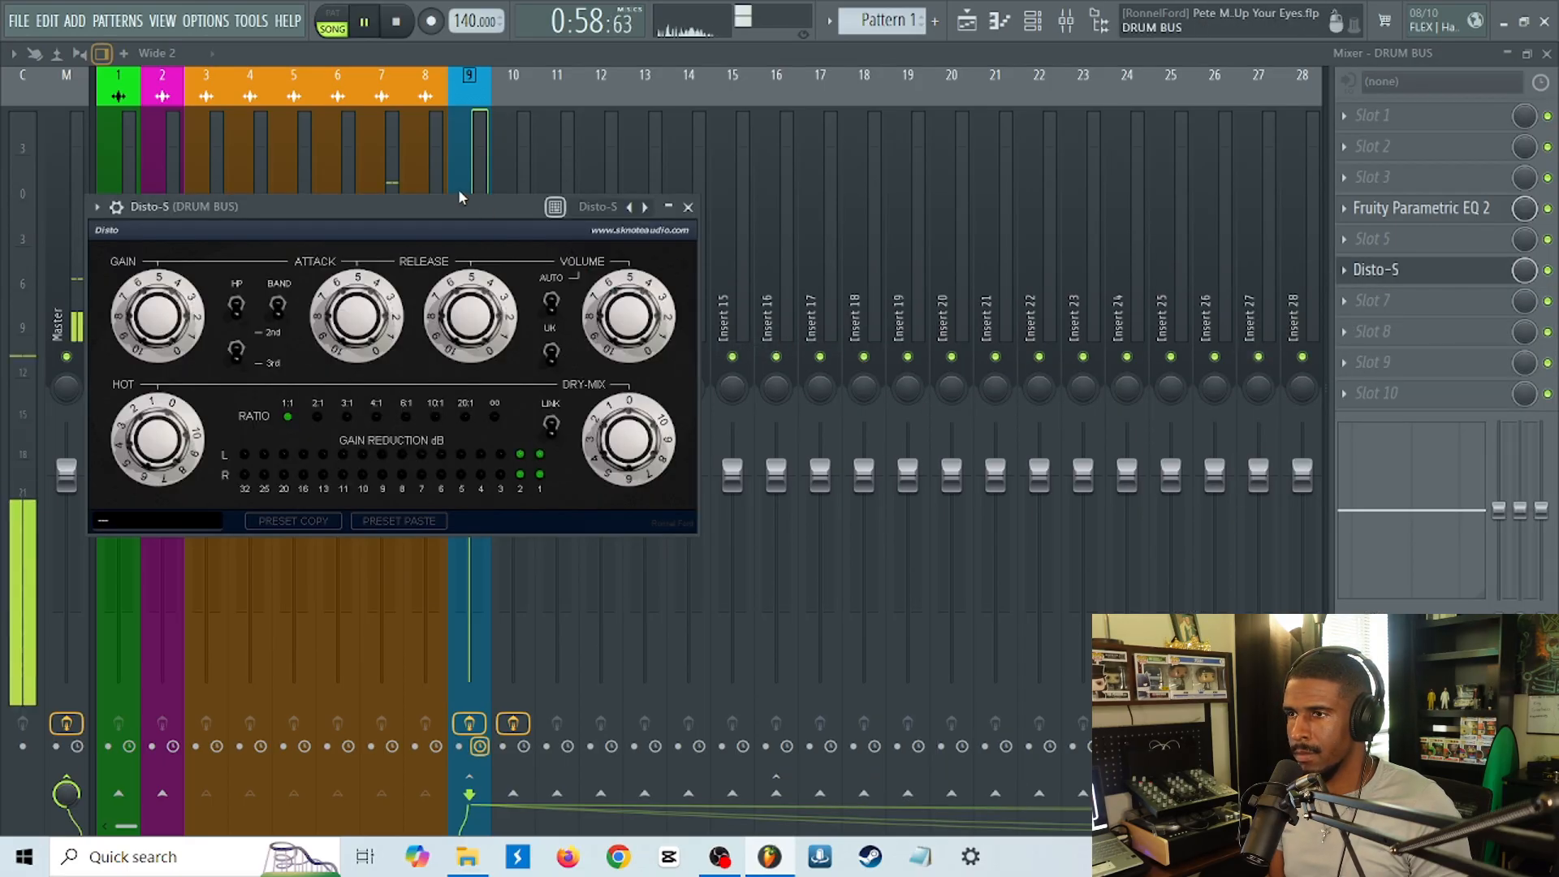
left_click_drag(452, 206, 953, 188)
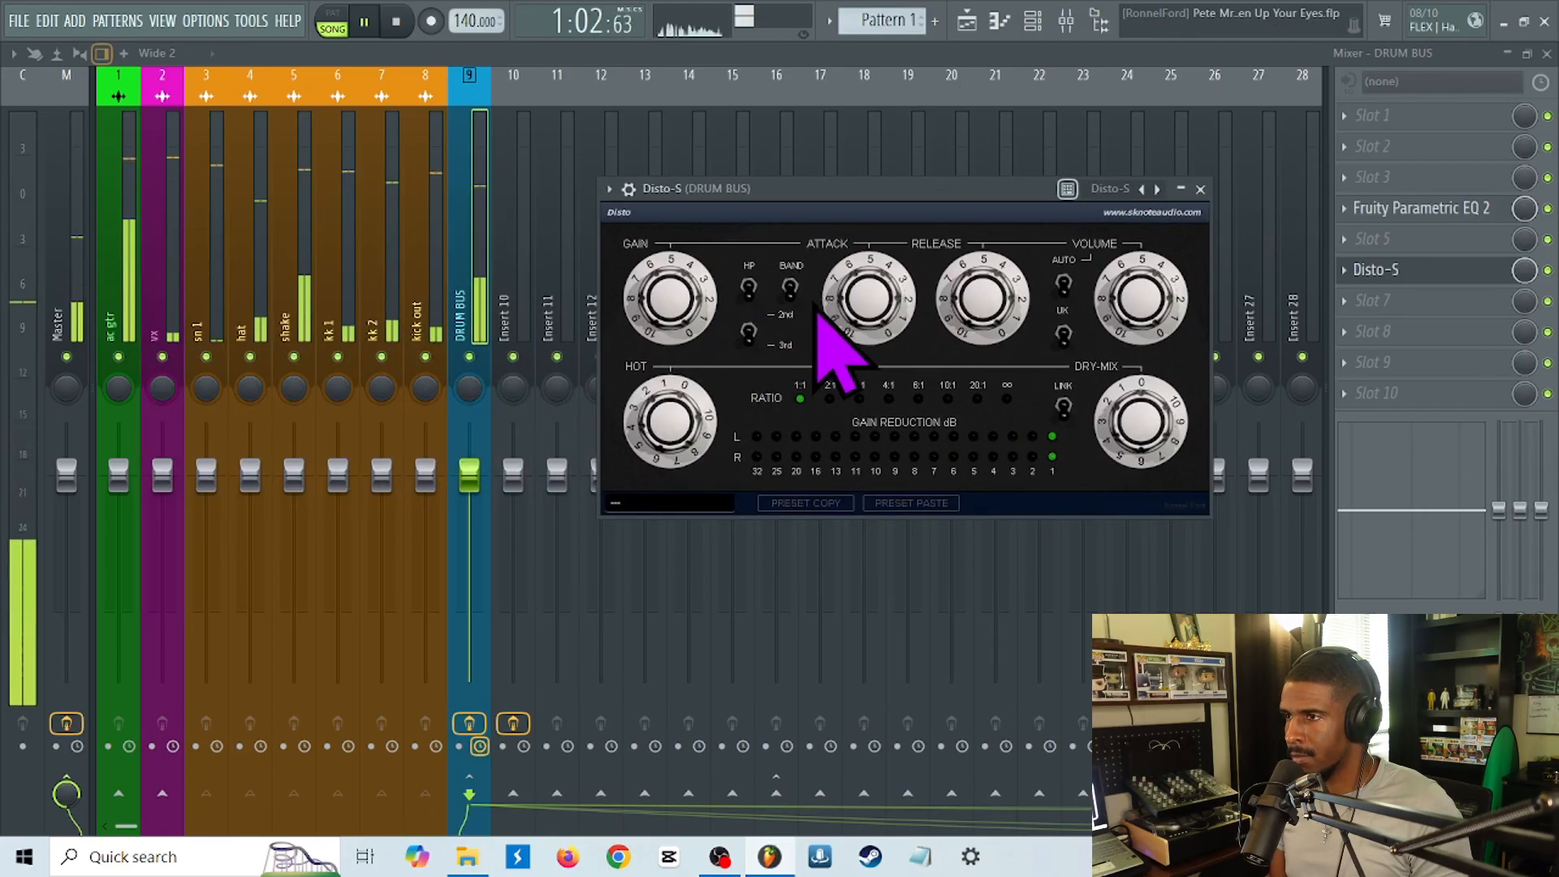
mouse_move(671, 299)
left_mouse_down()
mouse_move(686, 317)
mouse_move(685, 288)
mouse_move(679, 306)
left_mouse_up()
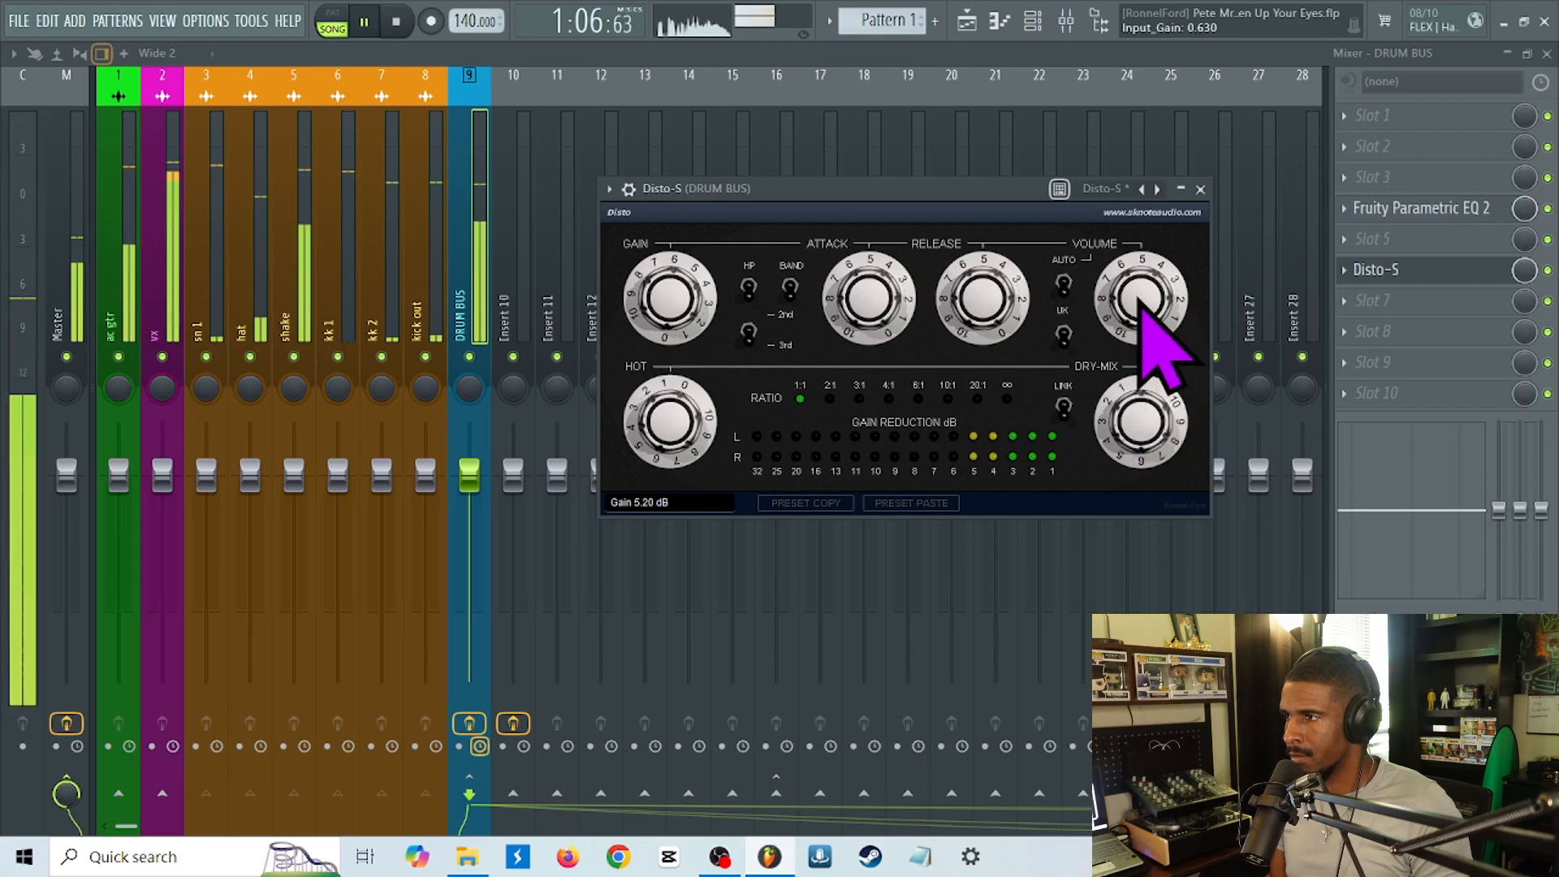
left_click_drag(1138, 303, 1157, 288)
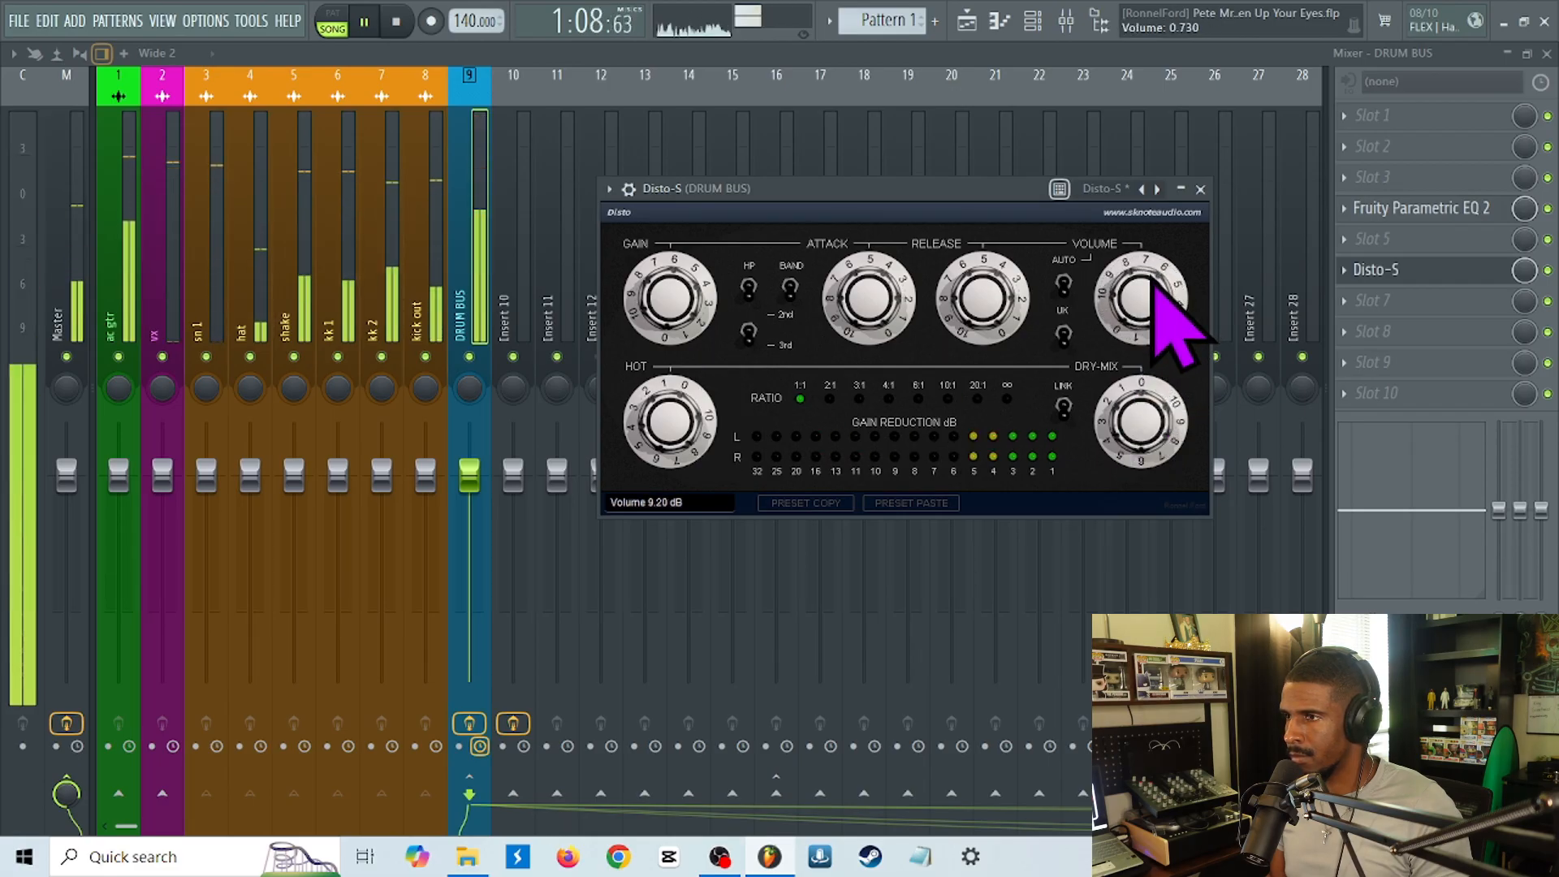
Set the Disto-S attack to about 33.50 and release to about 11.00, and switch on its high-pass filter.
left_click_drag(887, 314, 859, 330)
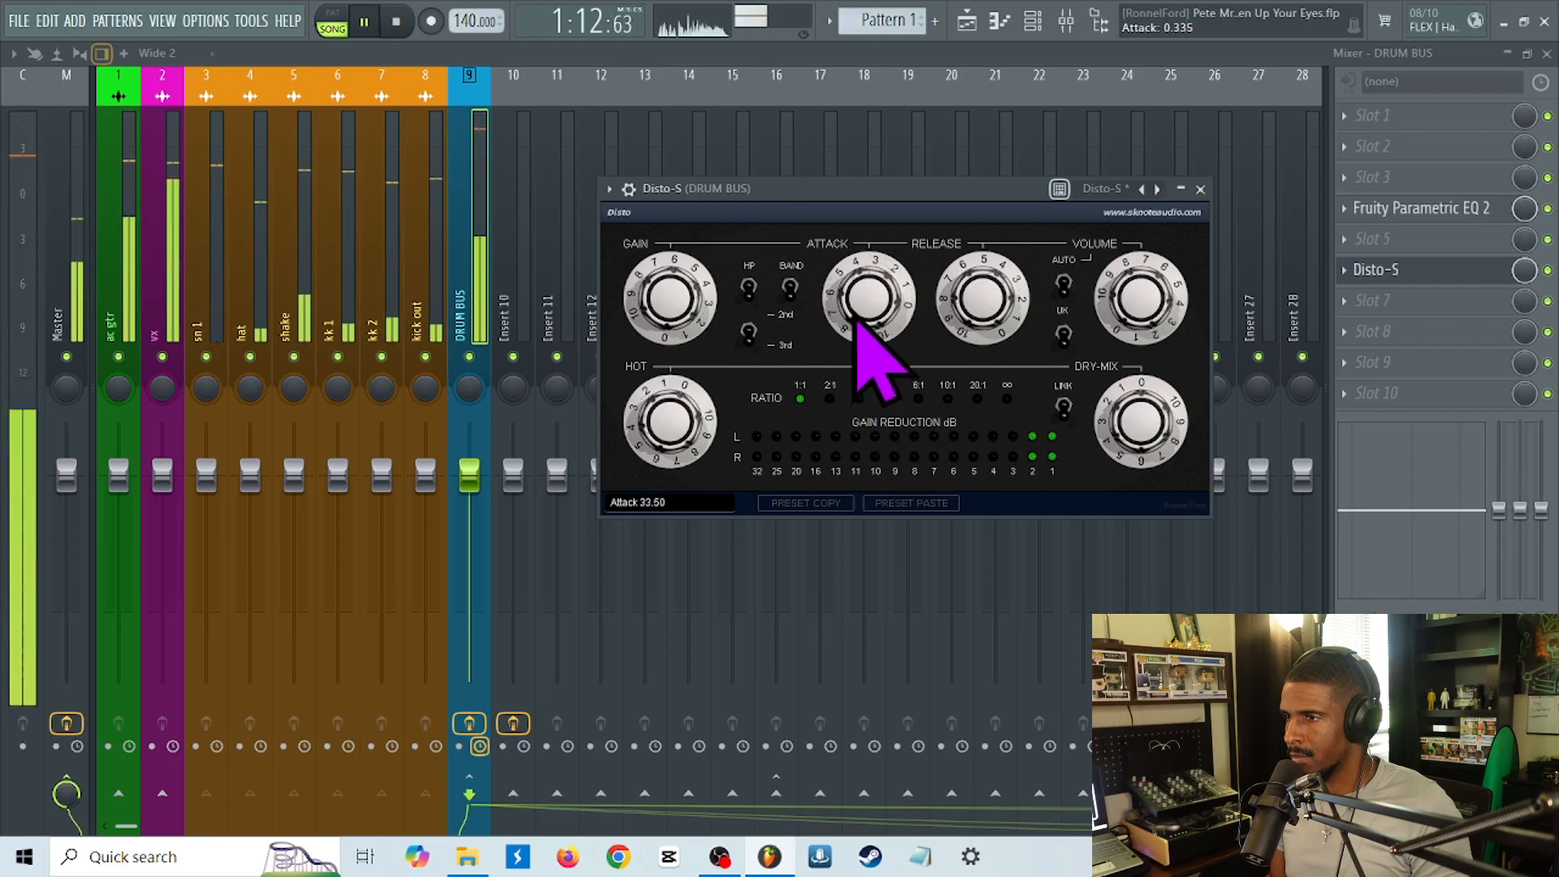
left_click_drag(967, 338, 957, 349)
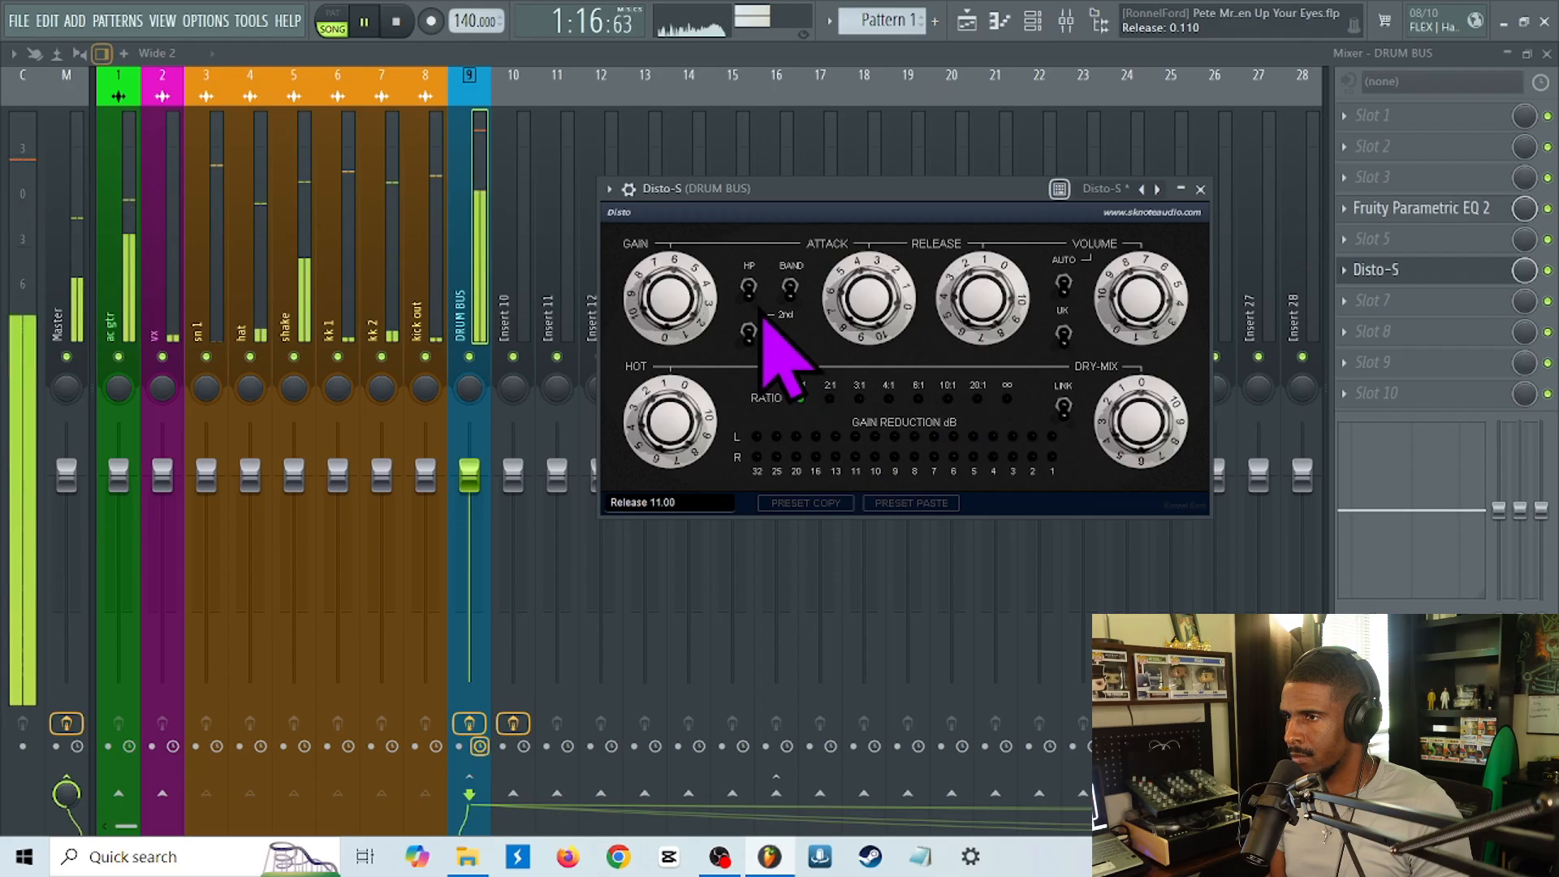
left_click(749, 290)
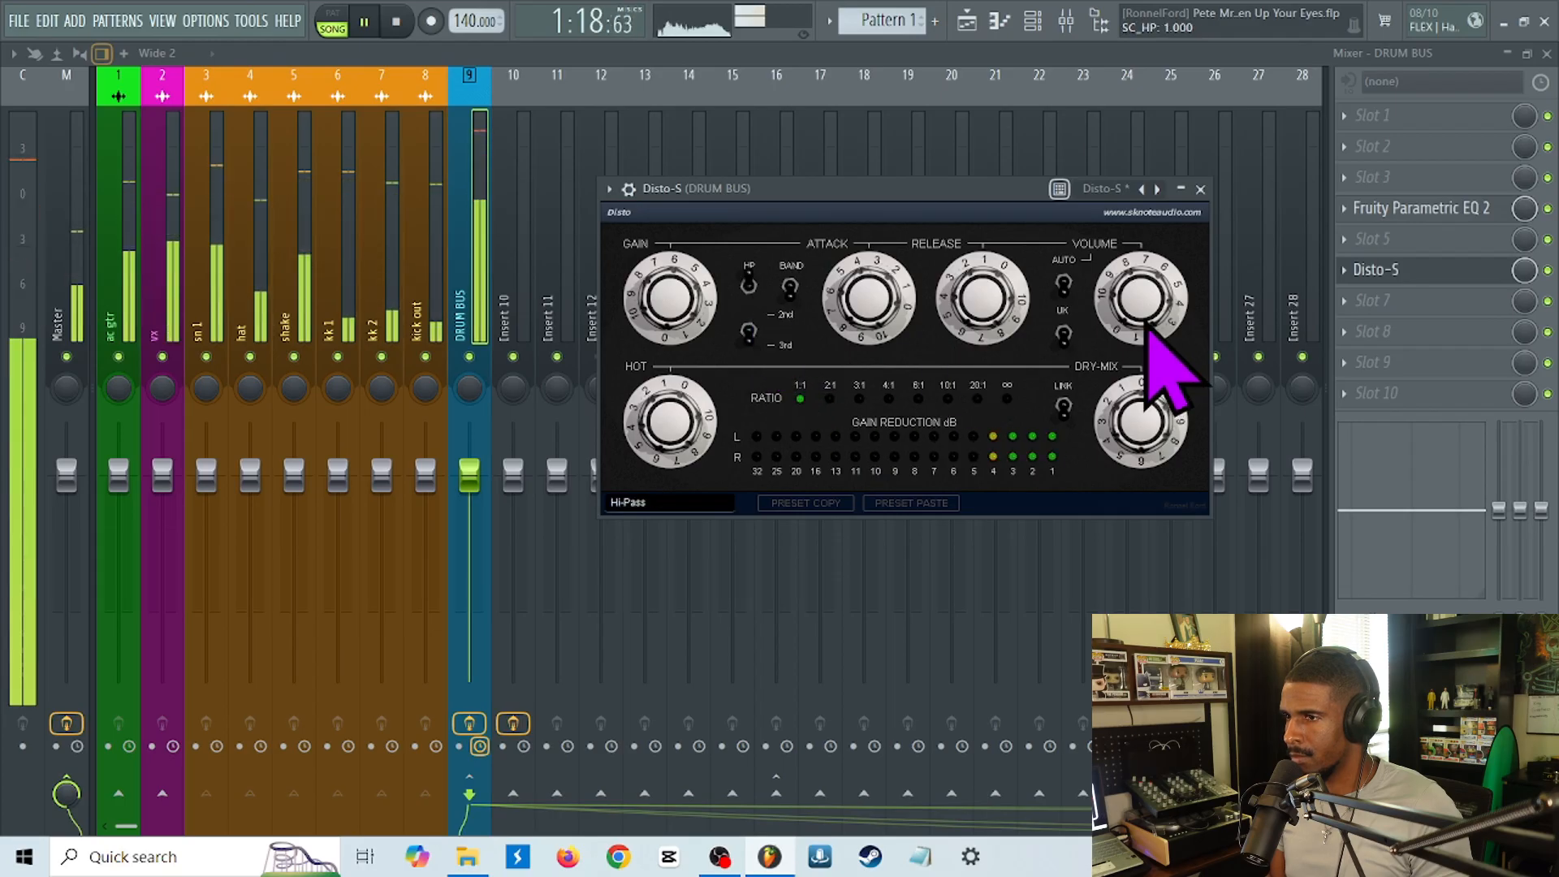
Raise the Disto-S Hot control to about 3.00 and set the compression ratio to 2:1.
left_click_drag(698, 411, 692, 421)
left_click(859, 399)
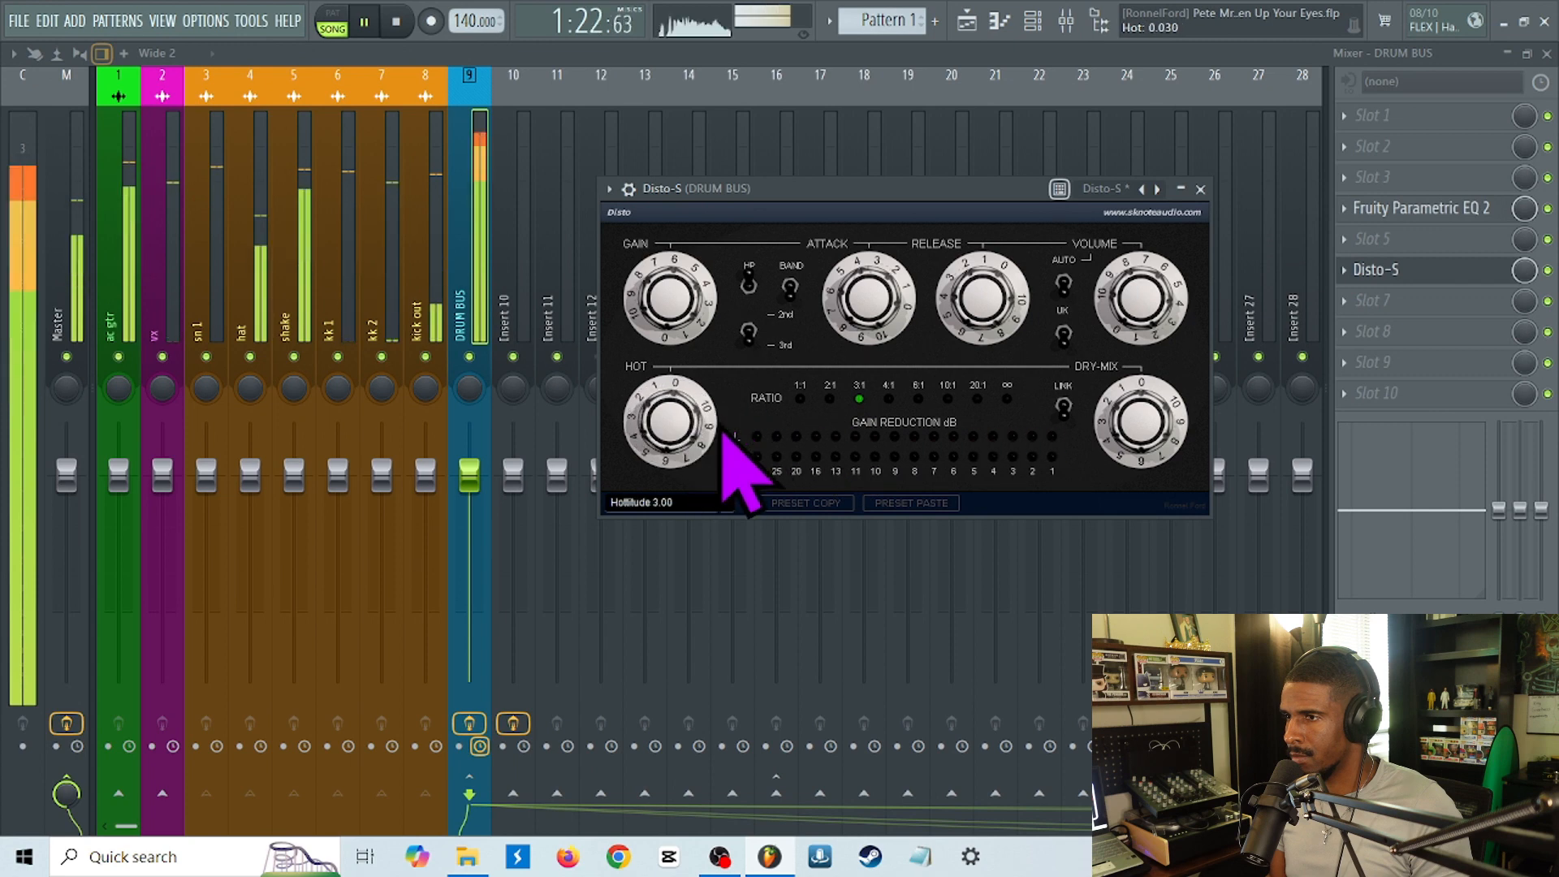
left_click(829, 399)
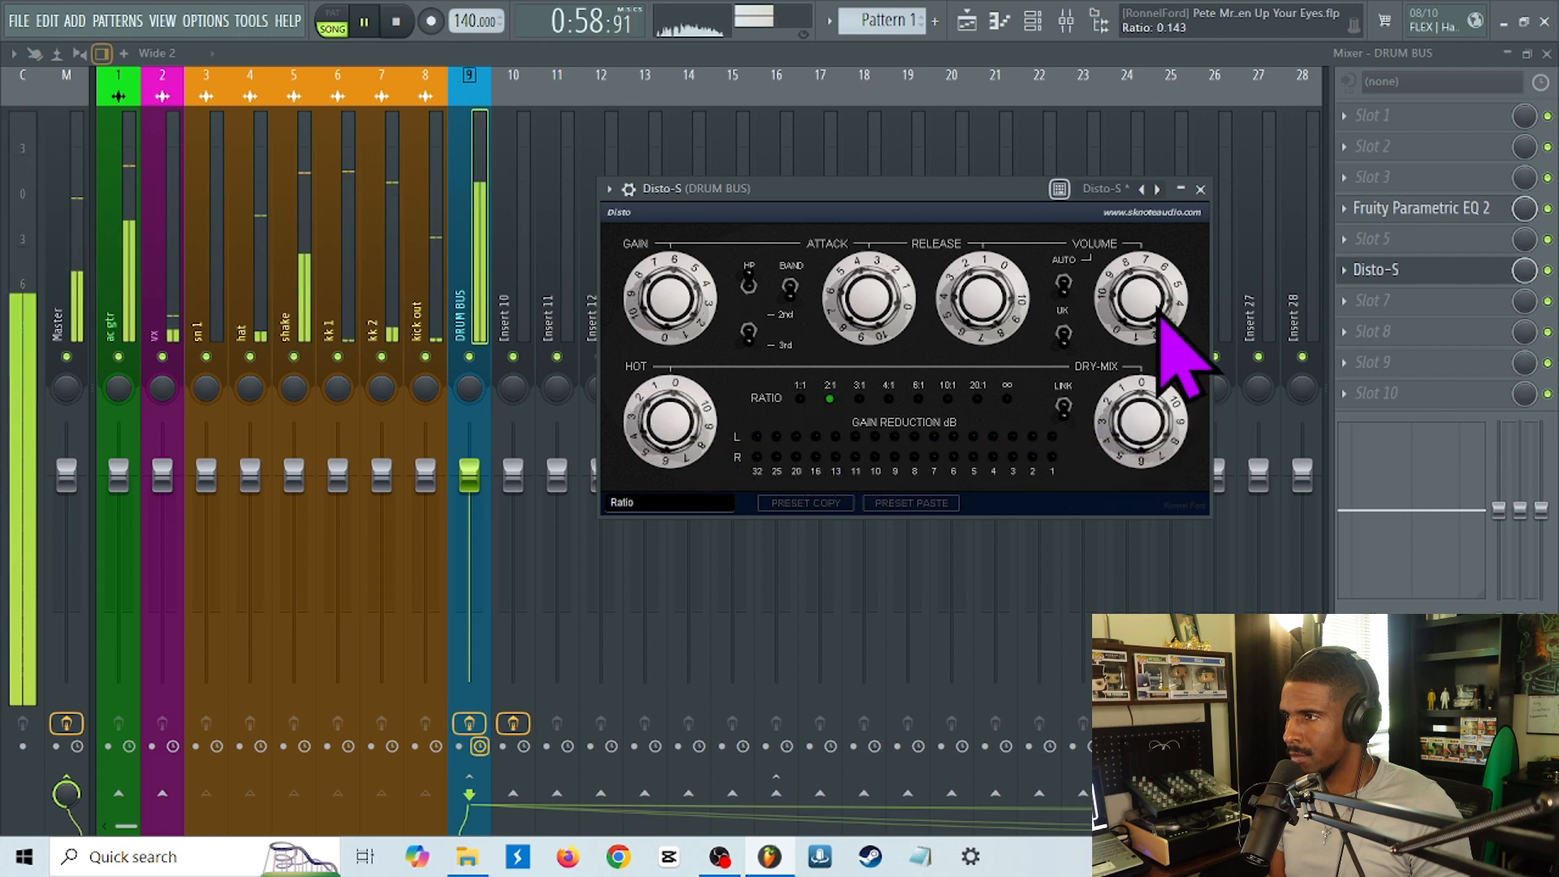
Lower the Disto-S volume, compare the bus with Disto-S bypassed, and stop playback with the DRUM BUS fader at -1.6 dB.
left_click_drag(1162, 320, 1185, 364)
left_click(1548, 270)
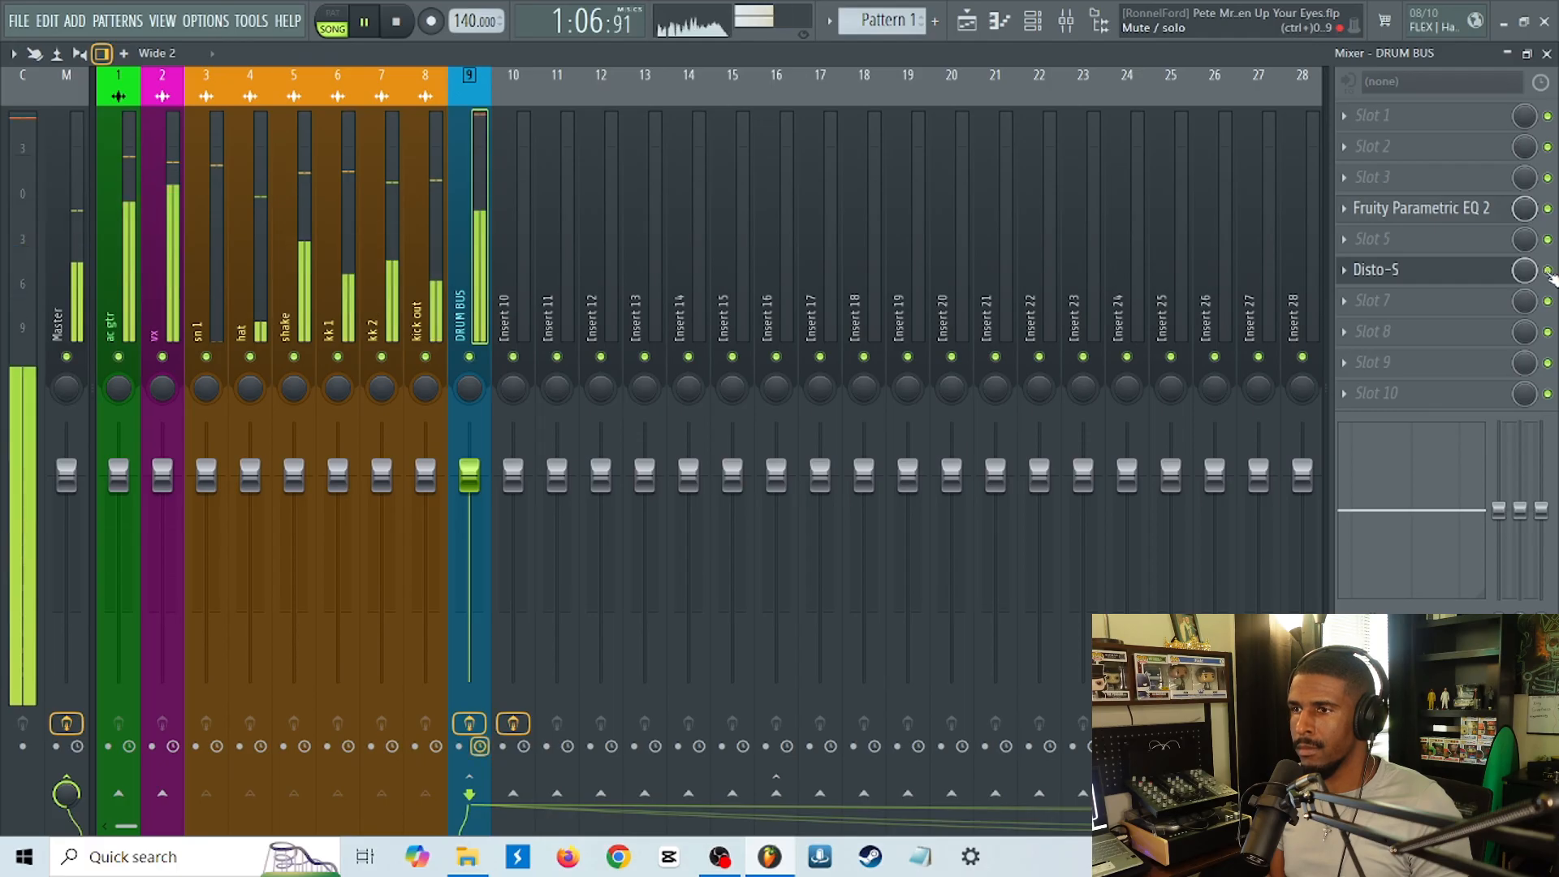
key("space")
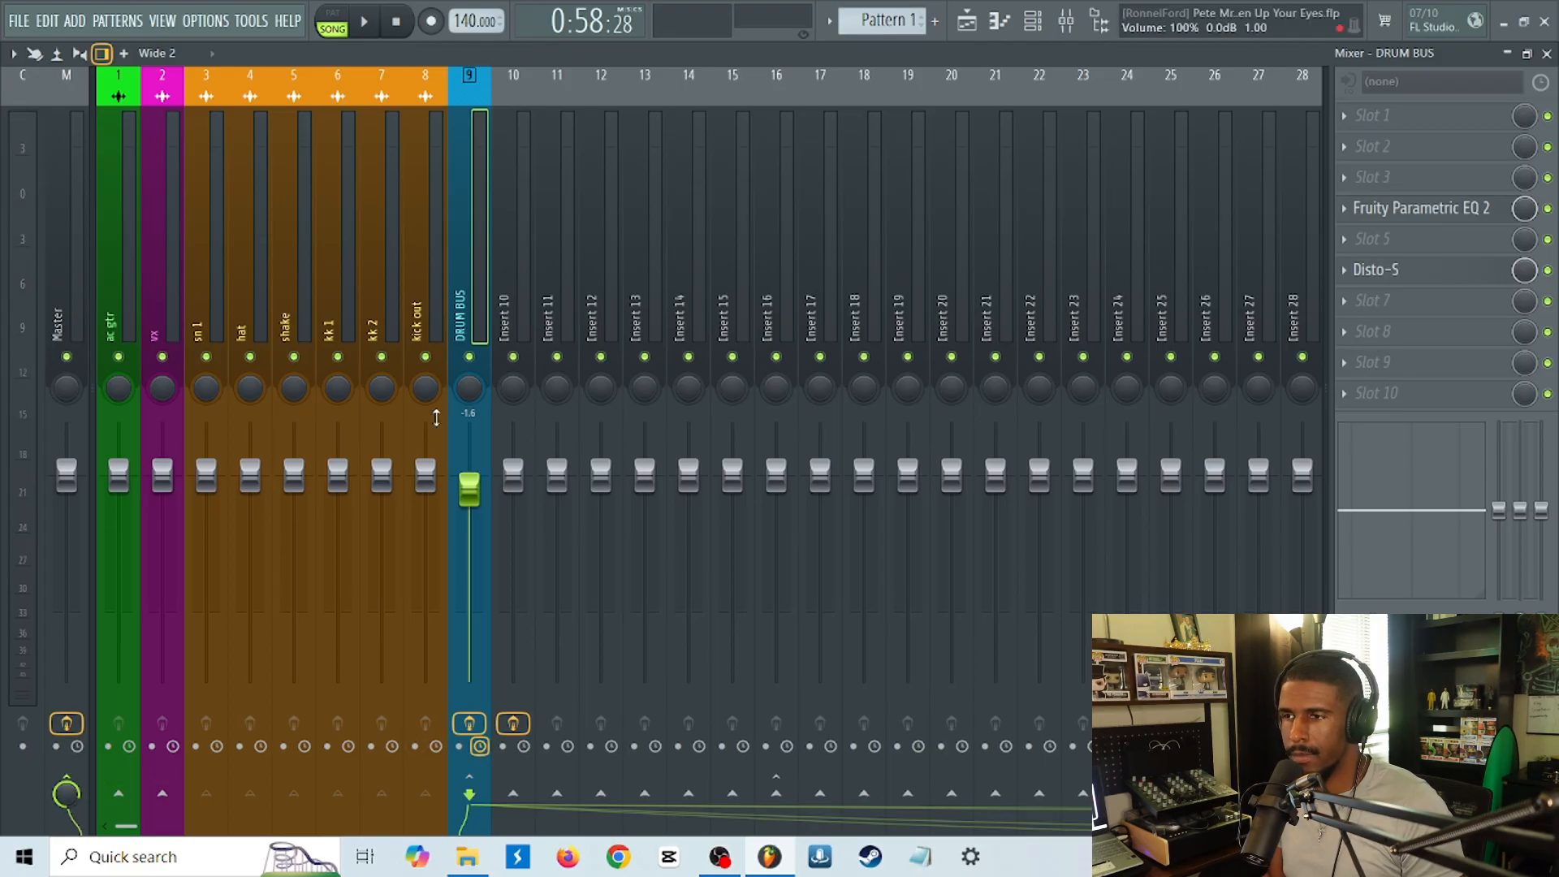
Review the individual drum tracks from sn 1 to kick out and the DRUM BUS that they feed.
left_click(516, 307)
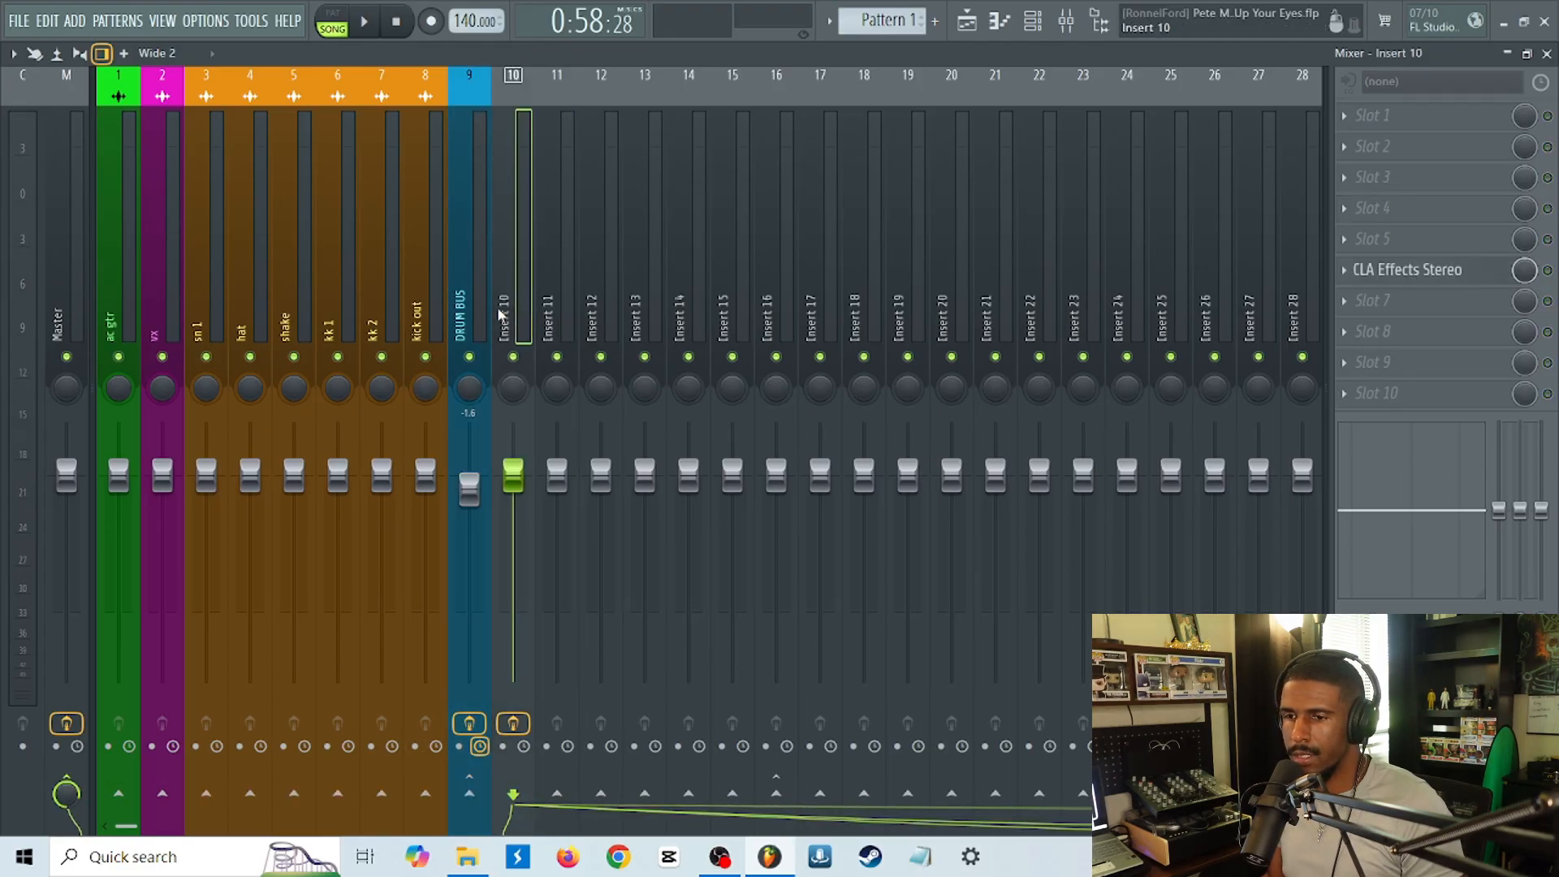
left_click(479, 308)
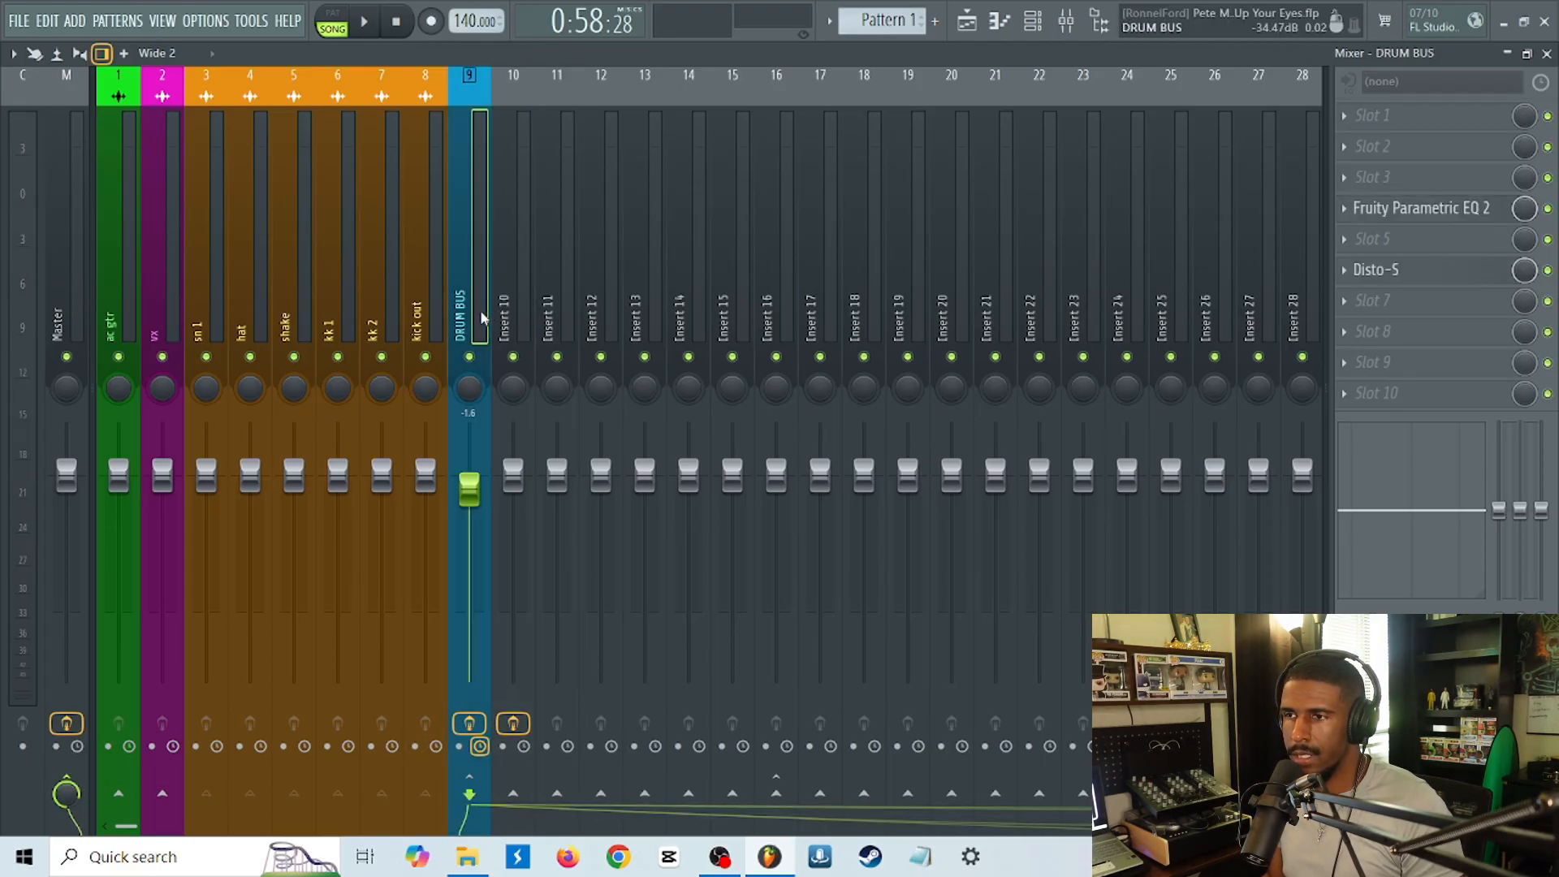
left_click(405, 310)
left_click(199, 315)
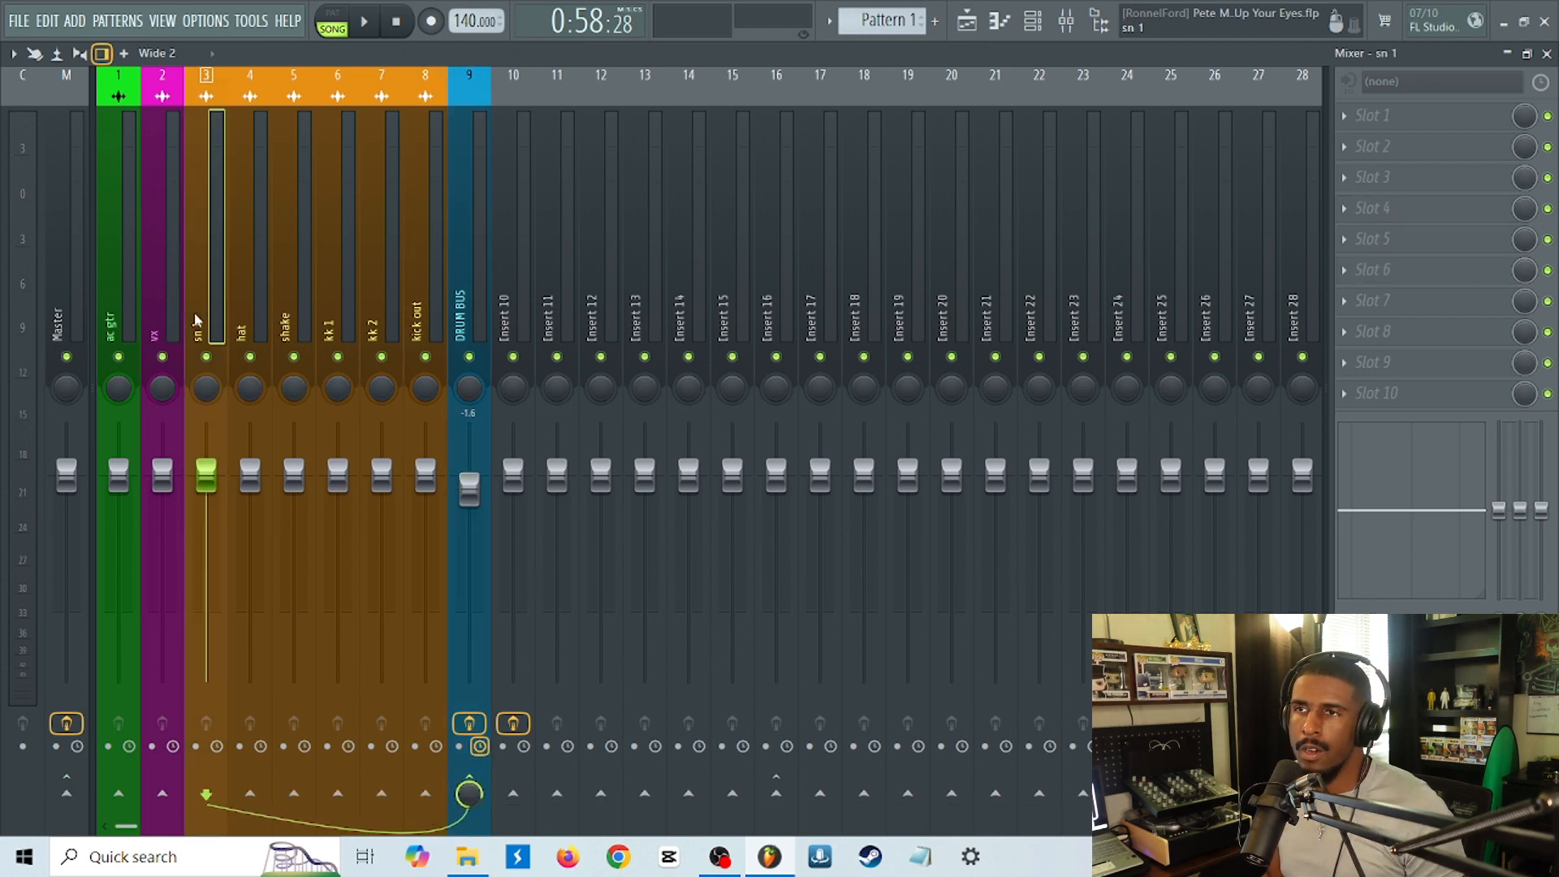
left_click_drag(193, 311, 414, 333)
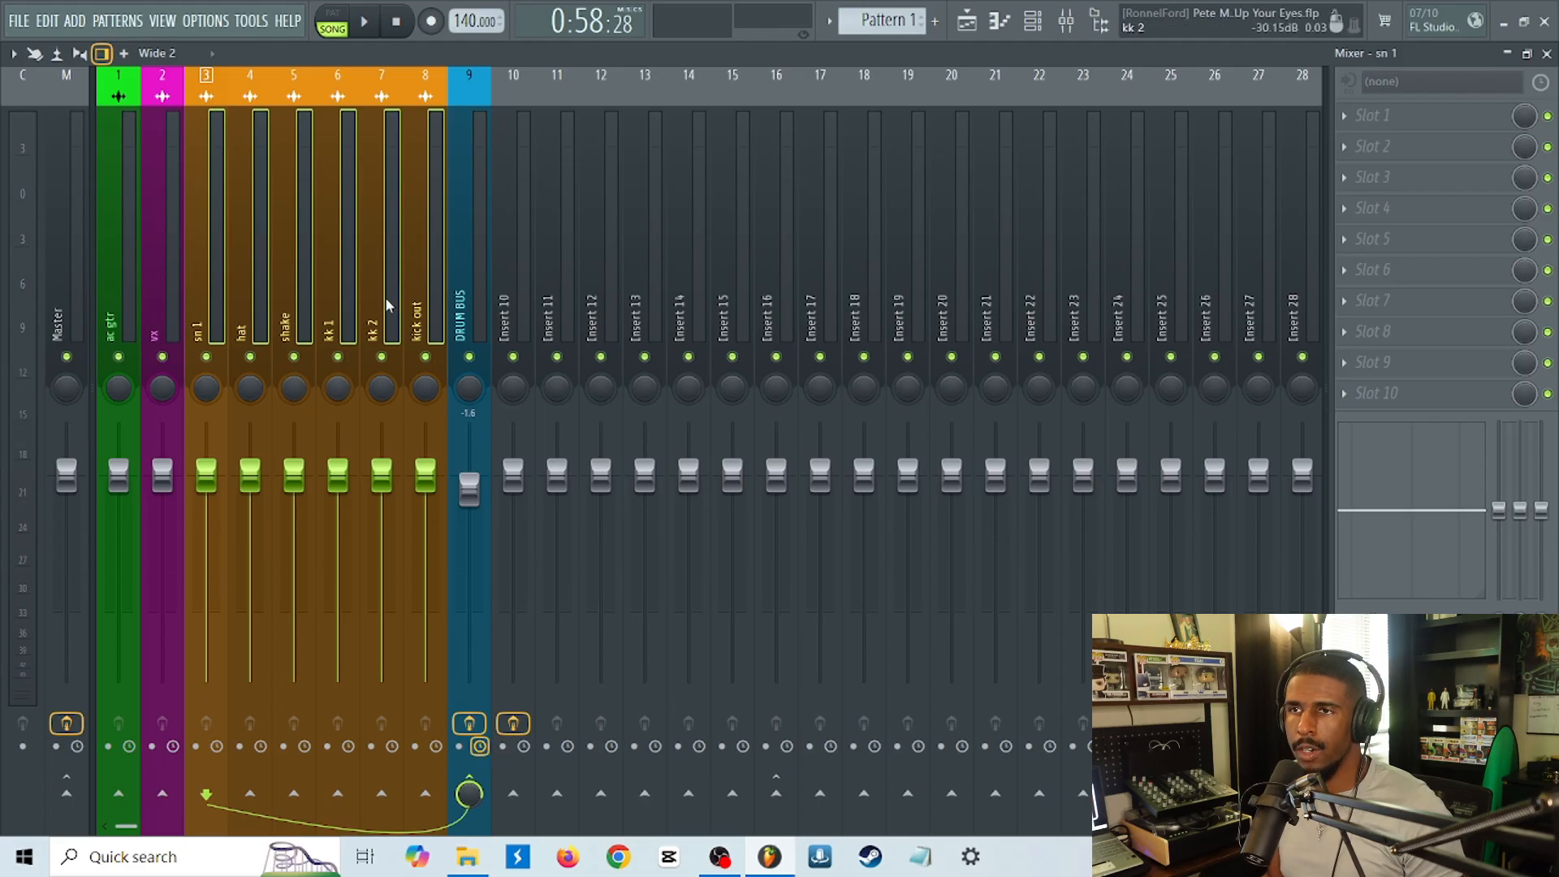
left_click(483, 291)
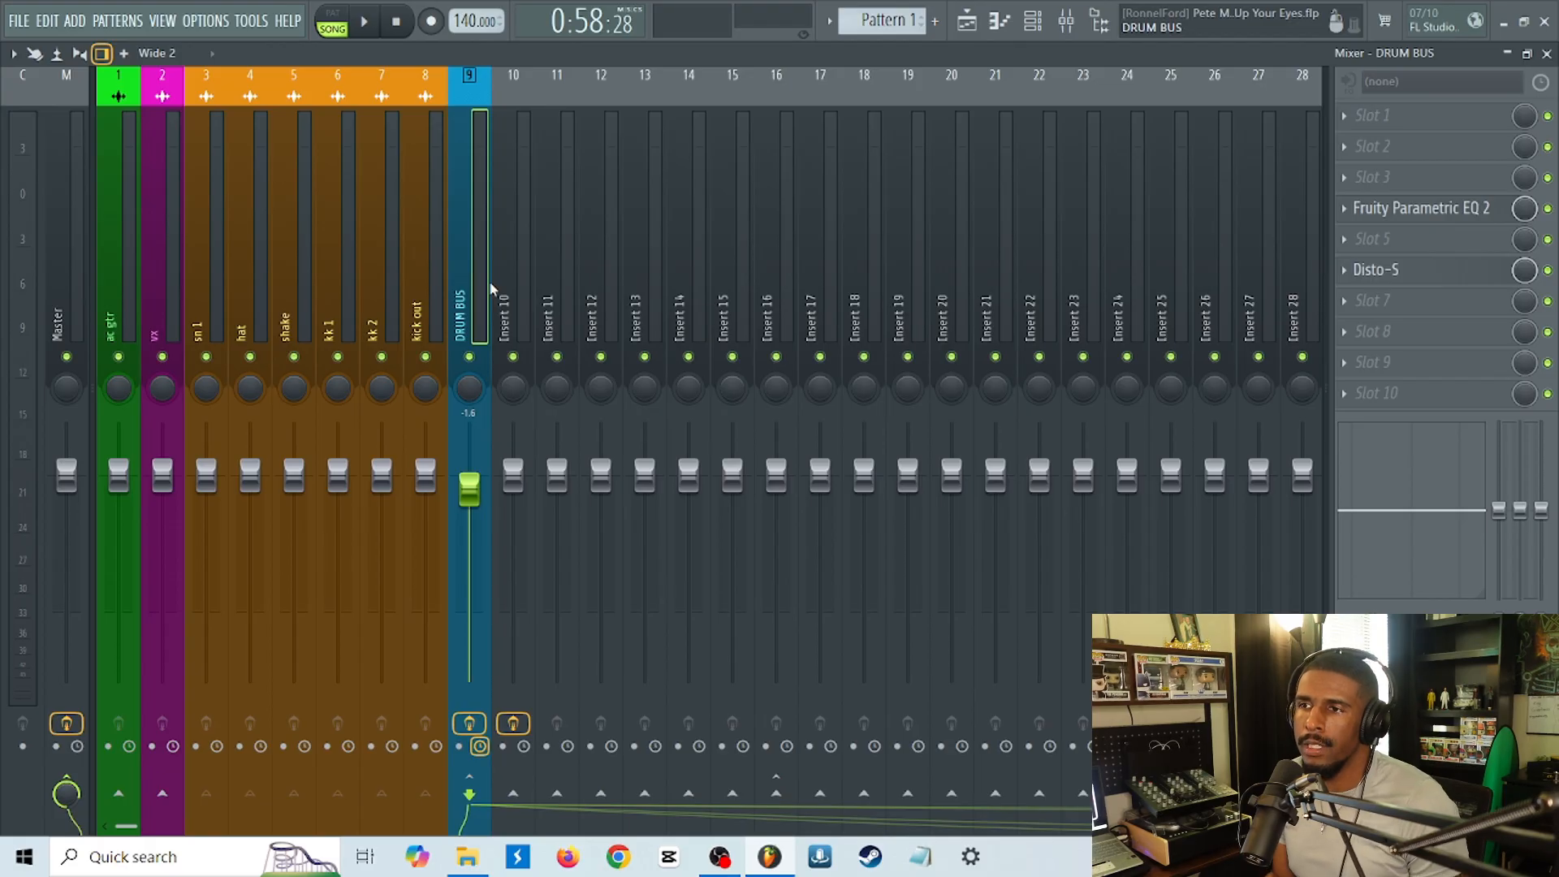
left_click(408, 298)
left_click_drag(412, 311, 219, 321)
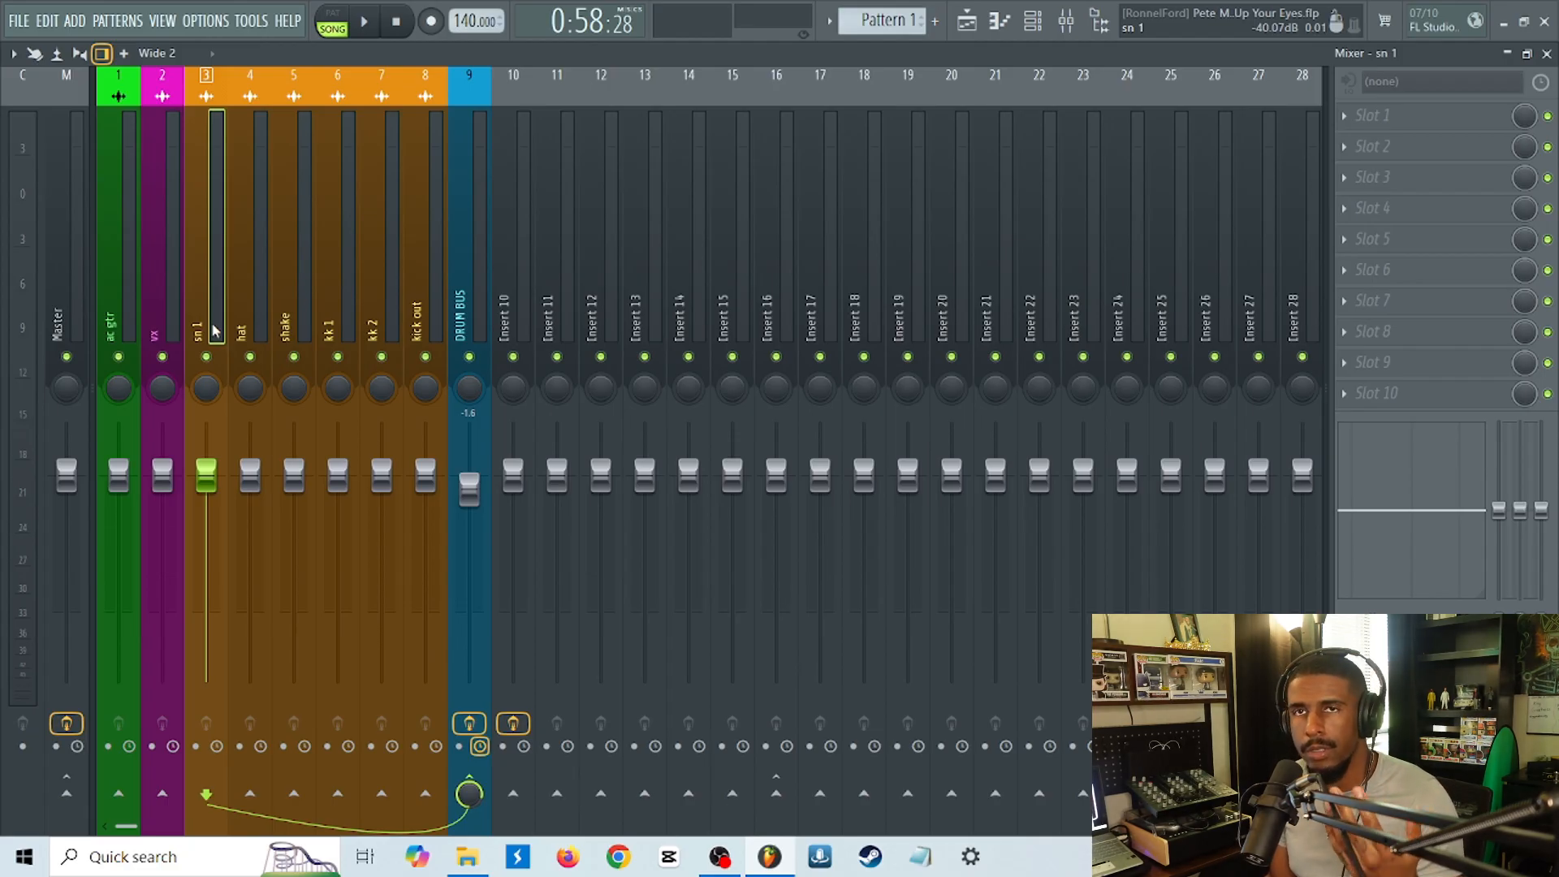
left_click(494, 116)
left_click(480, 139)
left_click(207, 185)
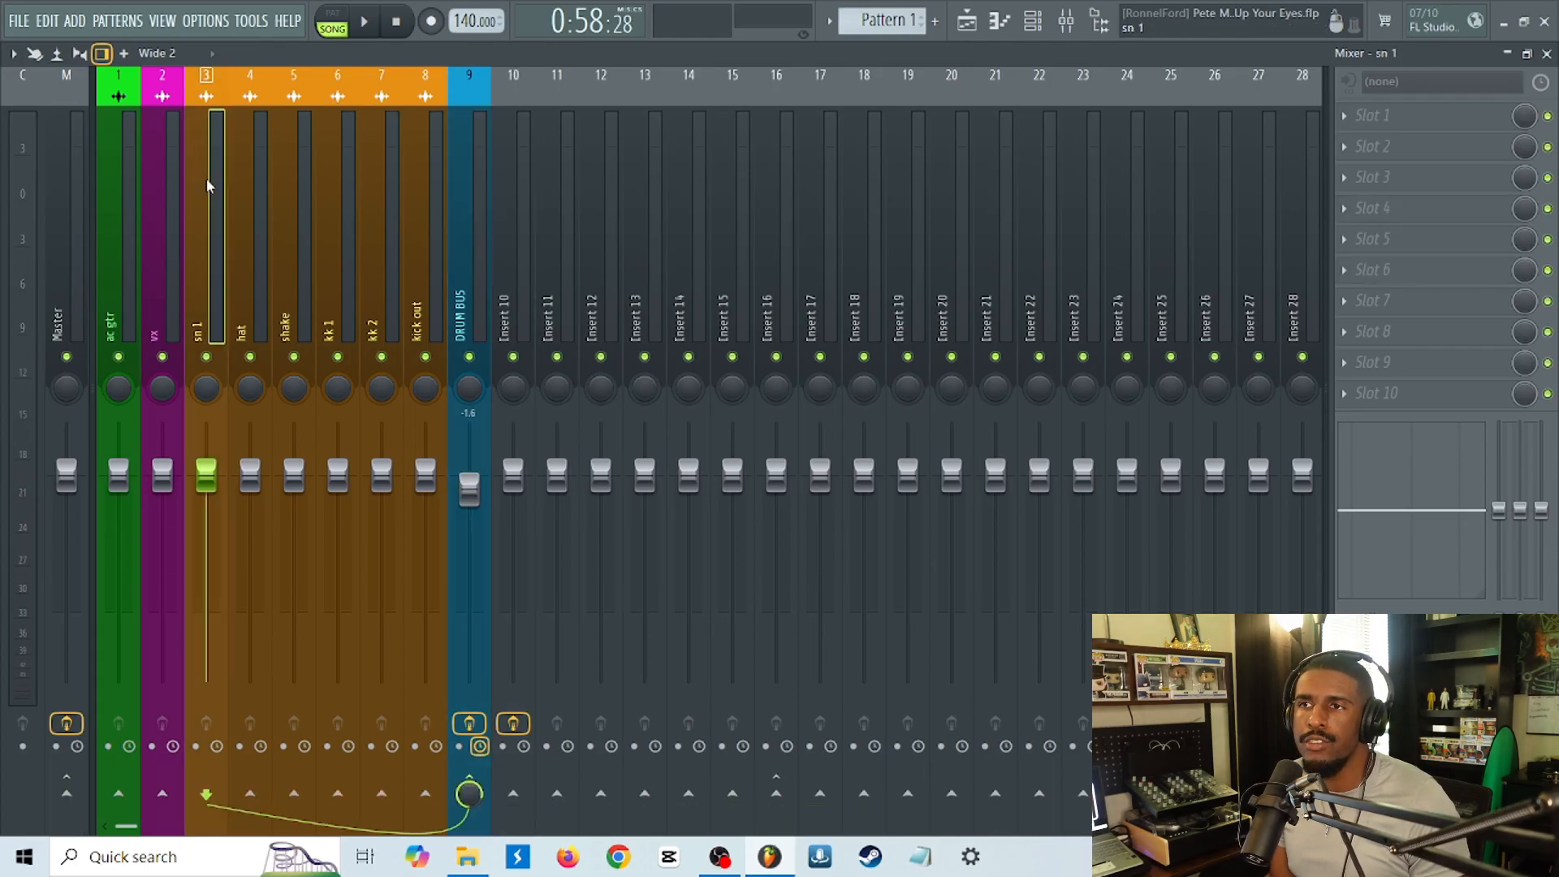
left_click(455, 115)
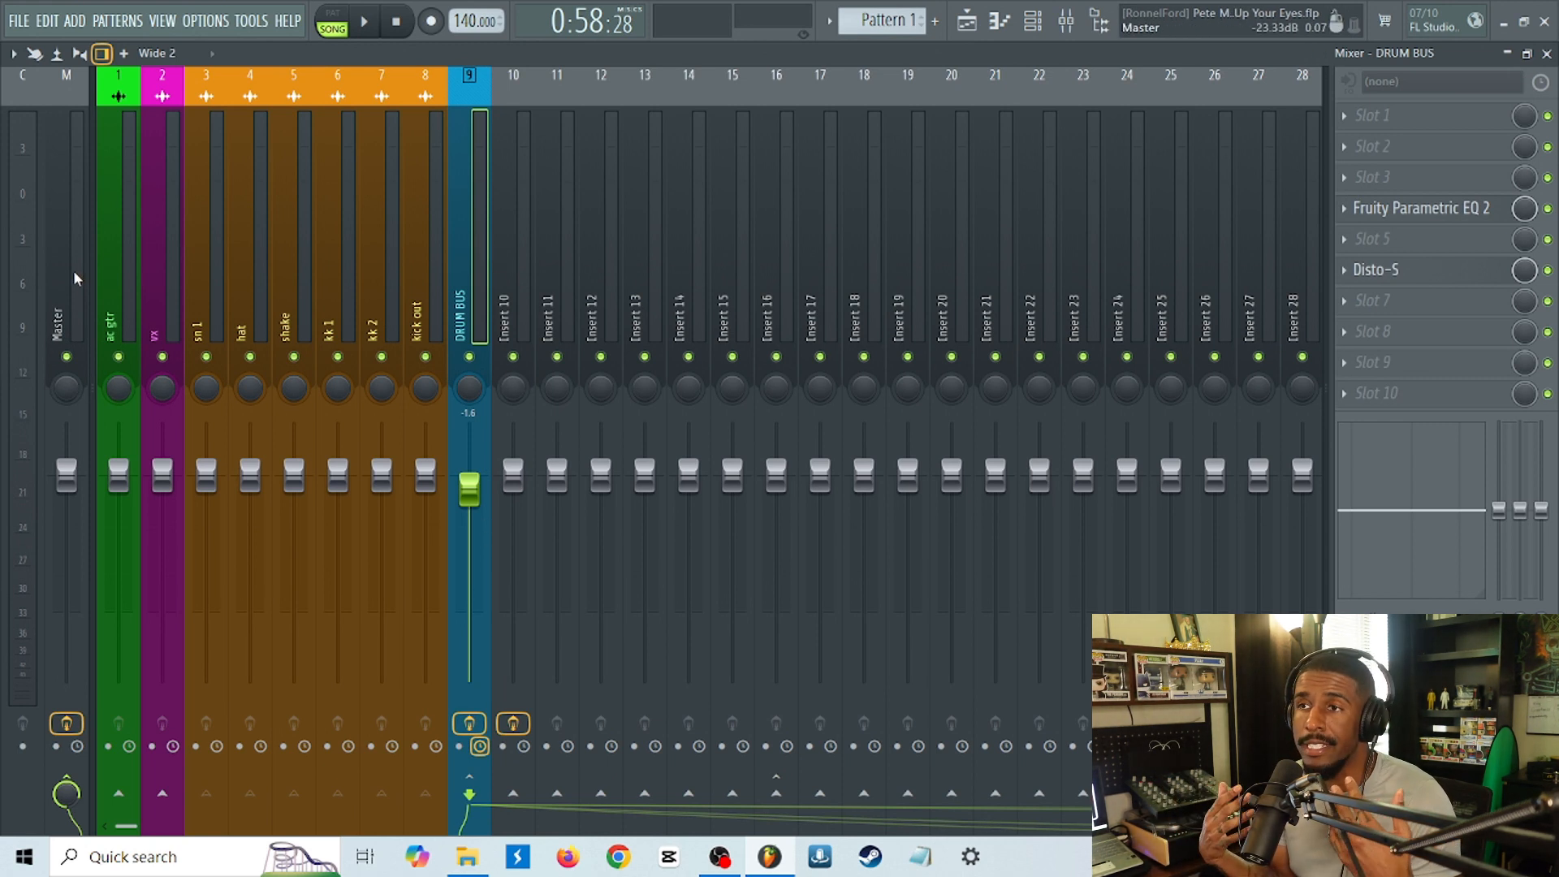
Move the vx track past the drum tracks and the DRUM BUS to mixer position 9.
left_click(156, 318)
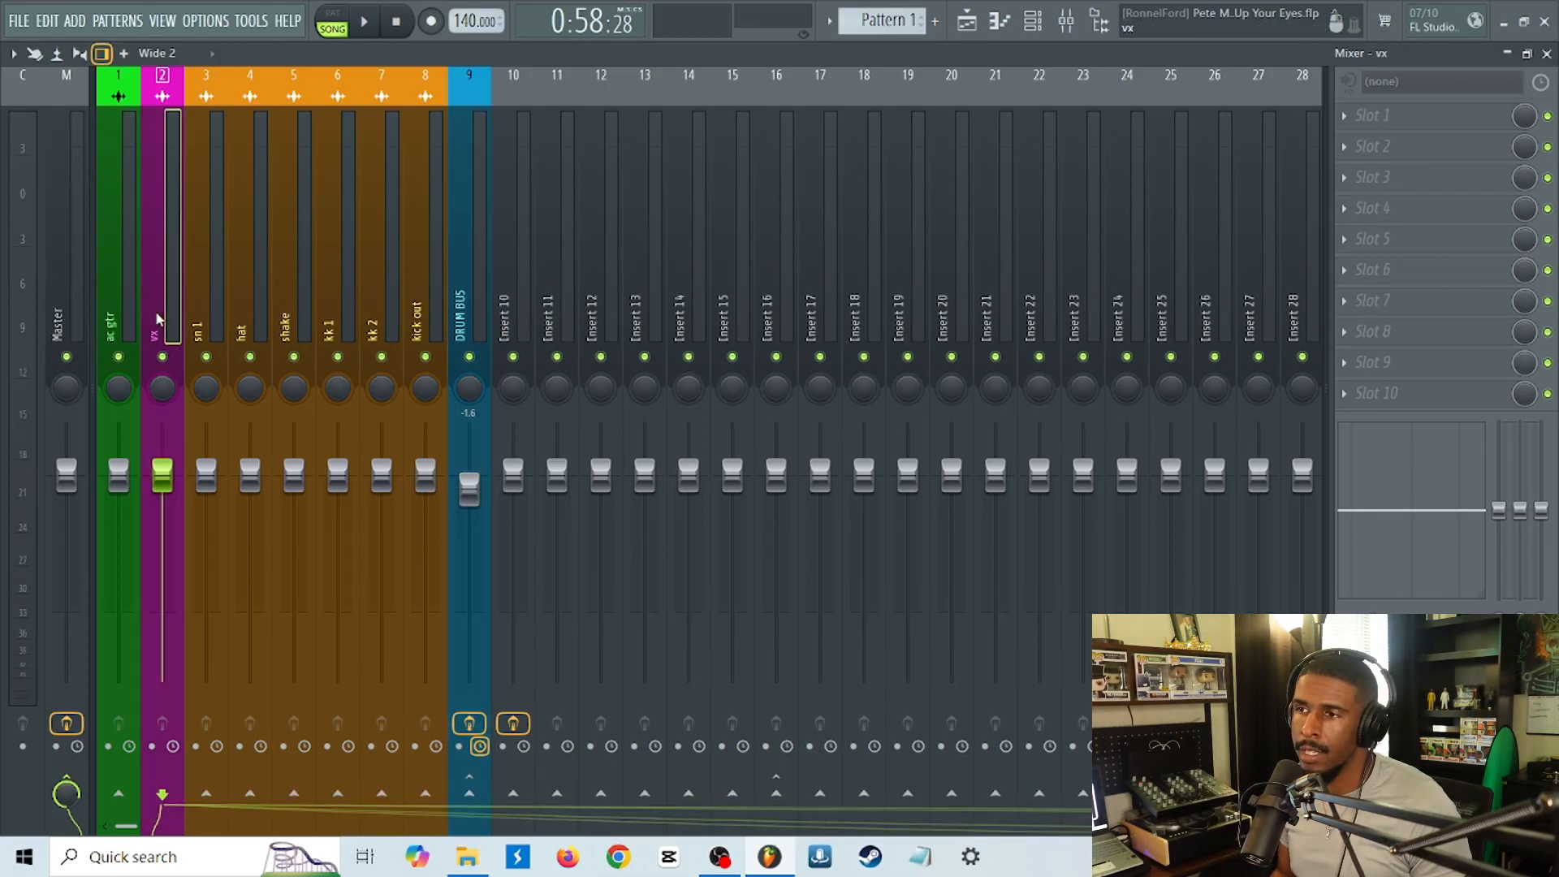
key("alt+Right")
key("alt+Right")
key("alt+Right")
key("alt+Right")
key("alt+Right")
key("alt+Right")
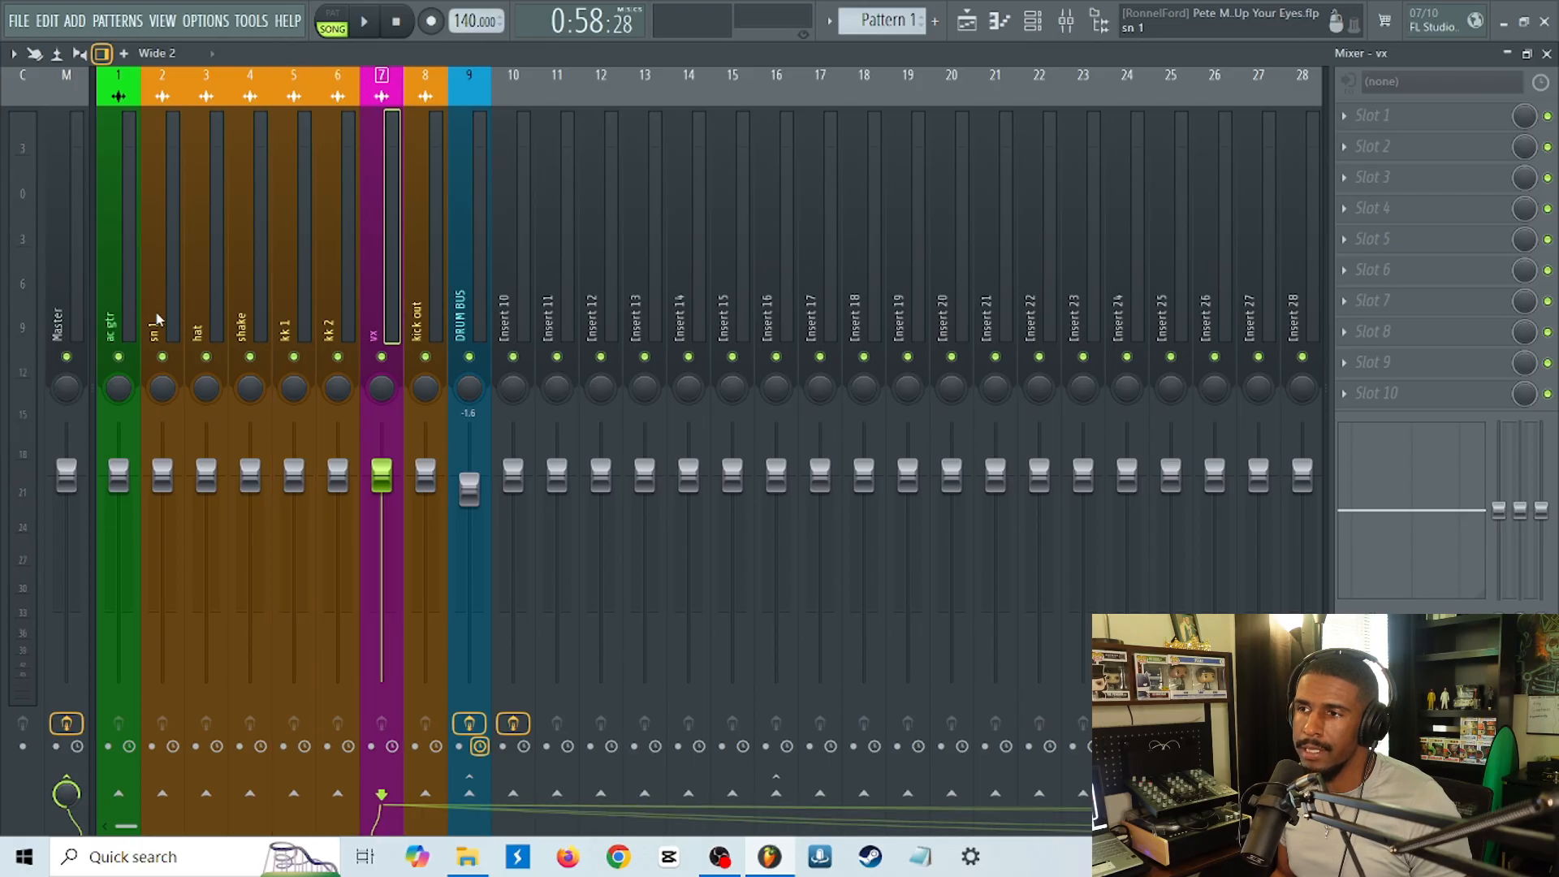
key("alt+Right")
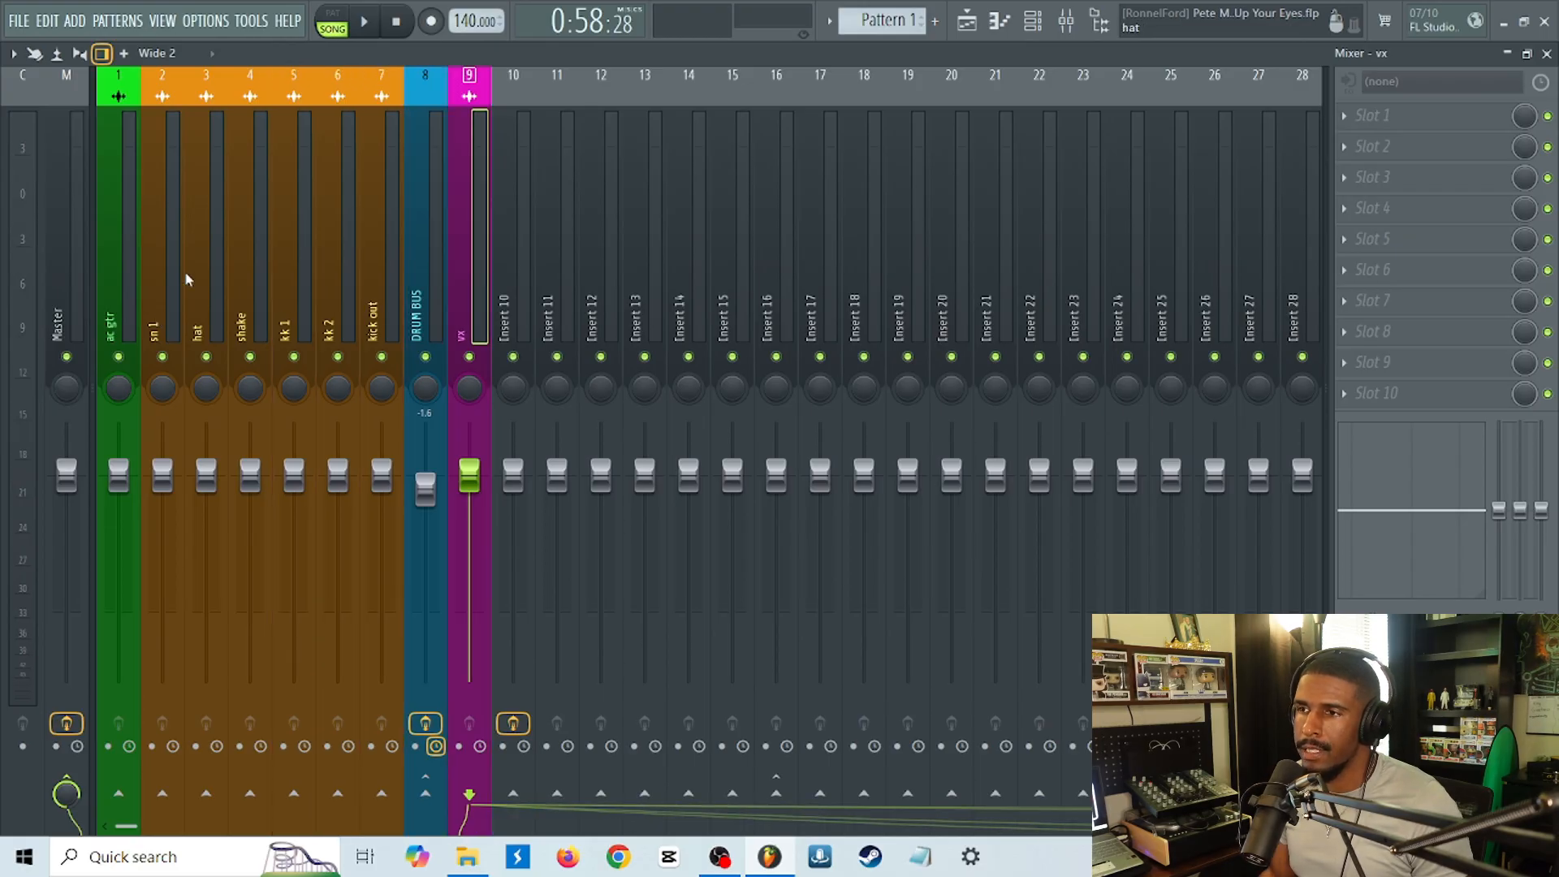
Move the insert holding CLA Effects Stereo away from the vx track to mixer position 19.
left_click(510, 296)
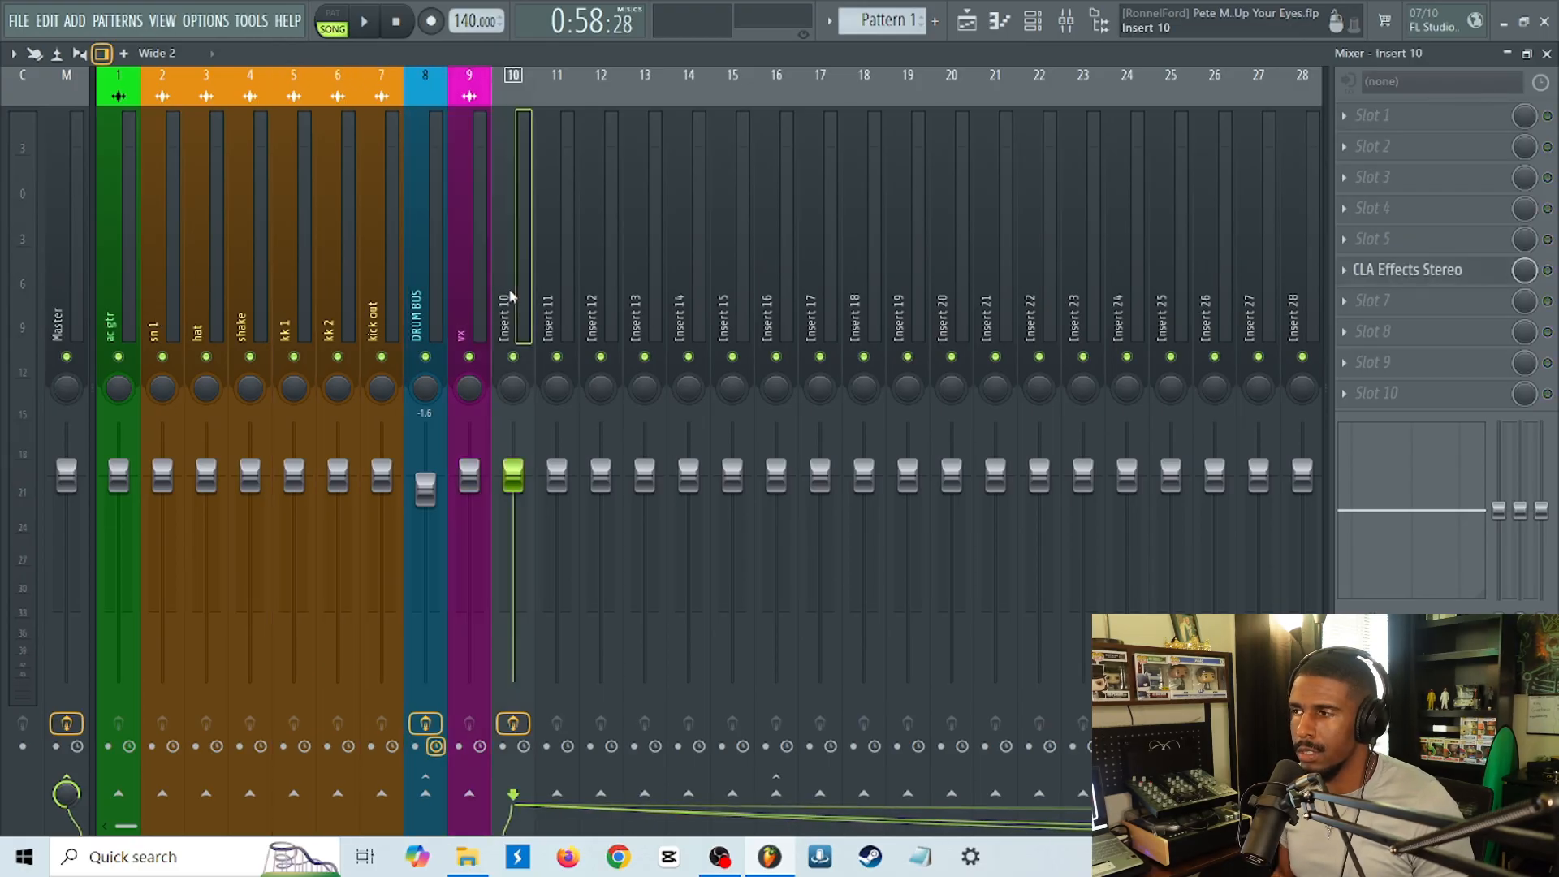
key("Right")
key("Right")
key("Right")
key("Right")
key("Right")
key("Right")
key("Right")
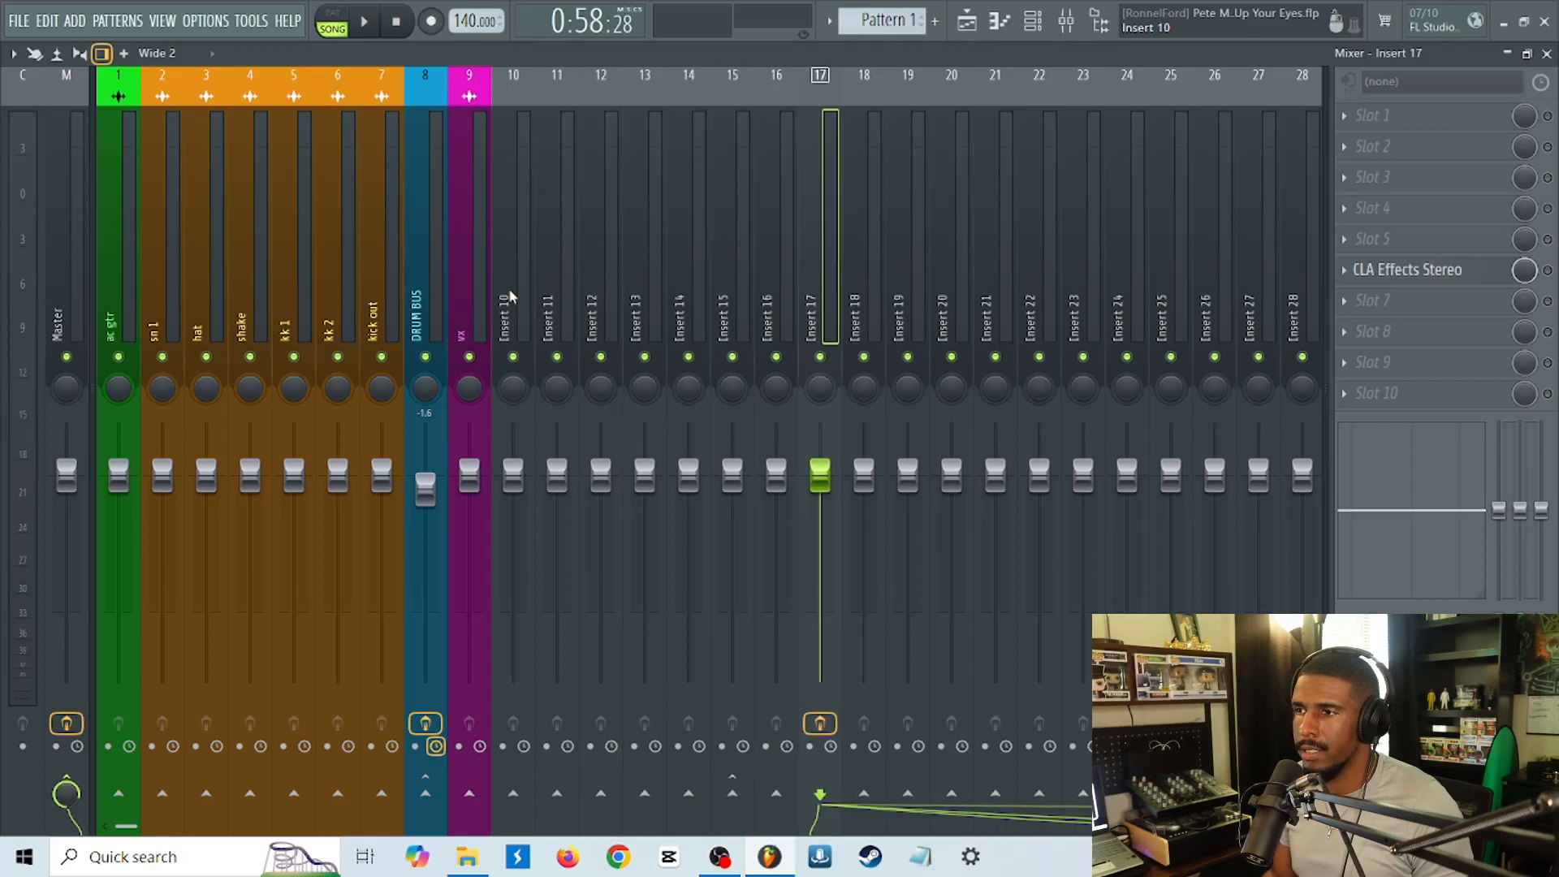
Solo the vx track, listen to it during playback, and stop with all tracks unmuted again.
left_click(470, 309)
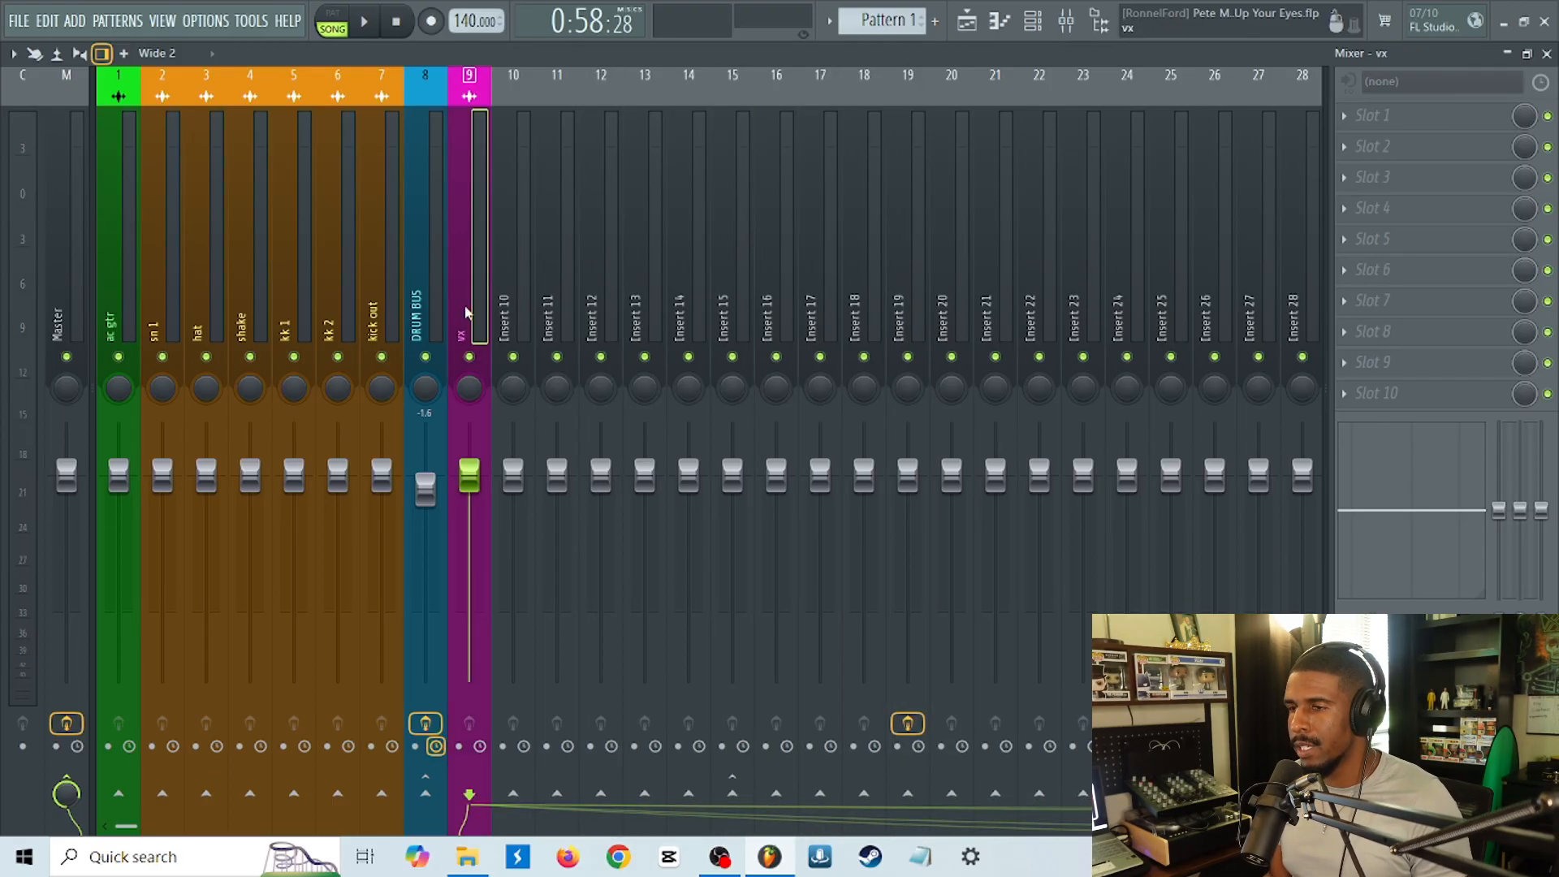
right_click(471, 357)
key("space")
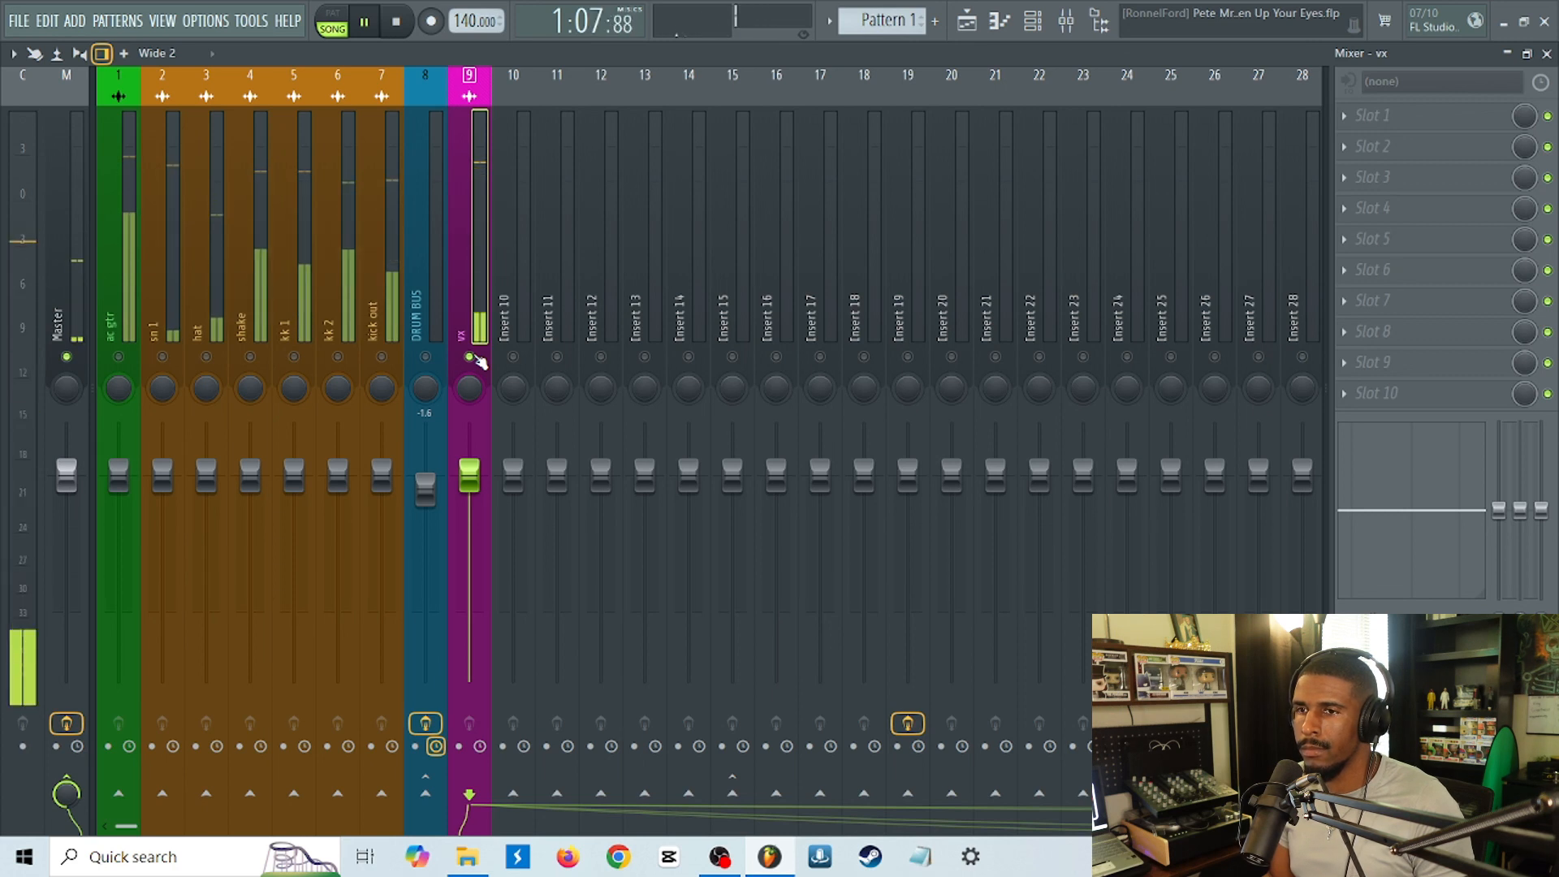
key("space")
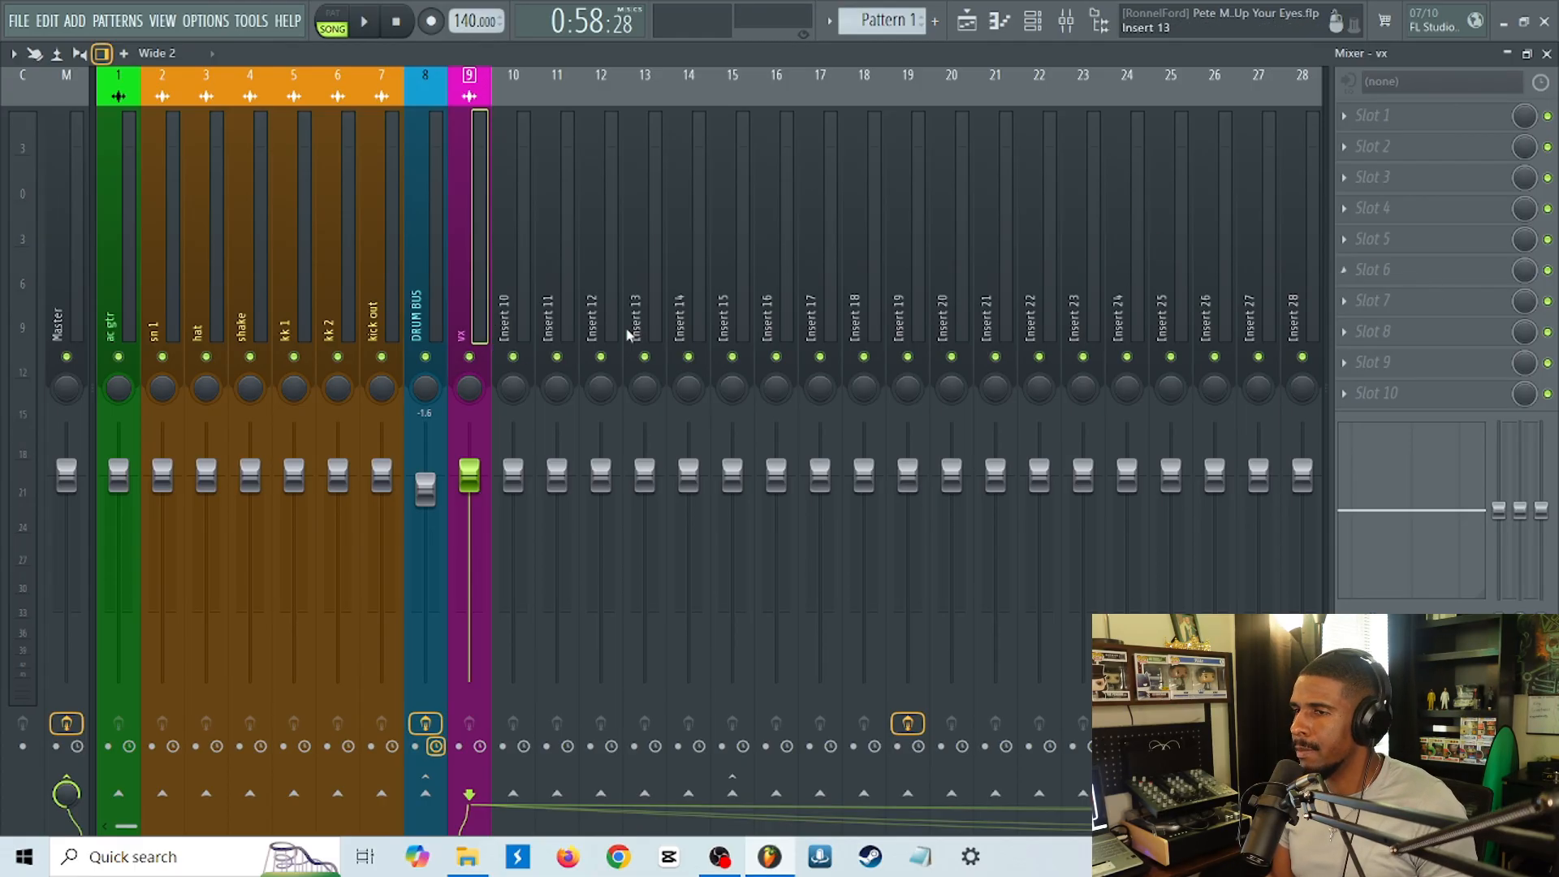
left_click(1410, 281)
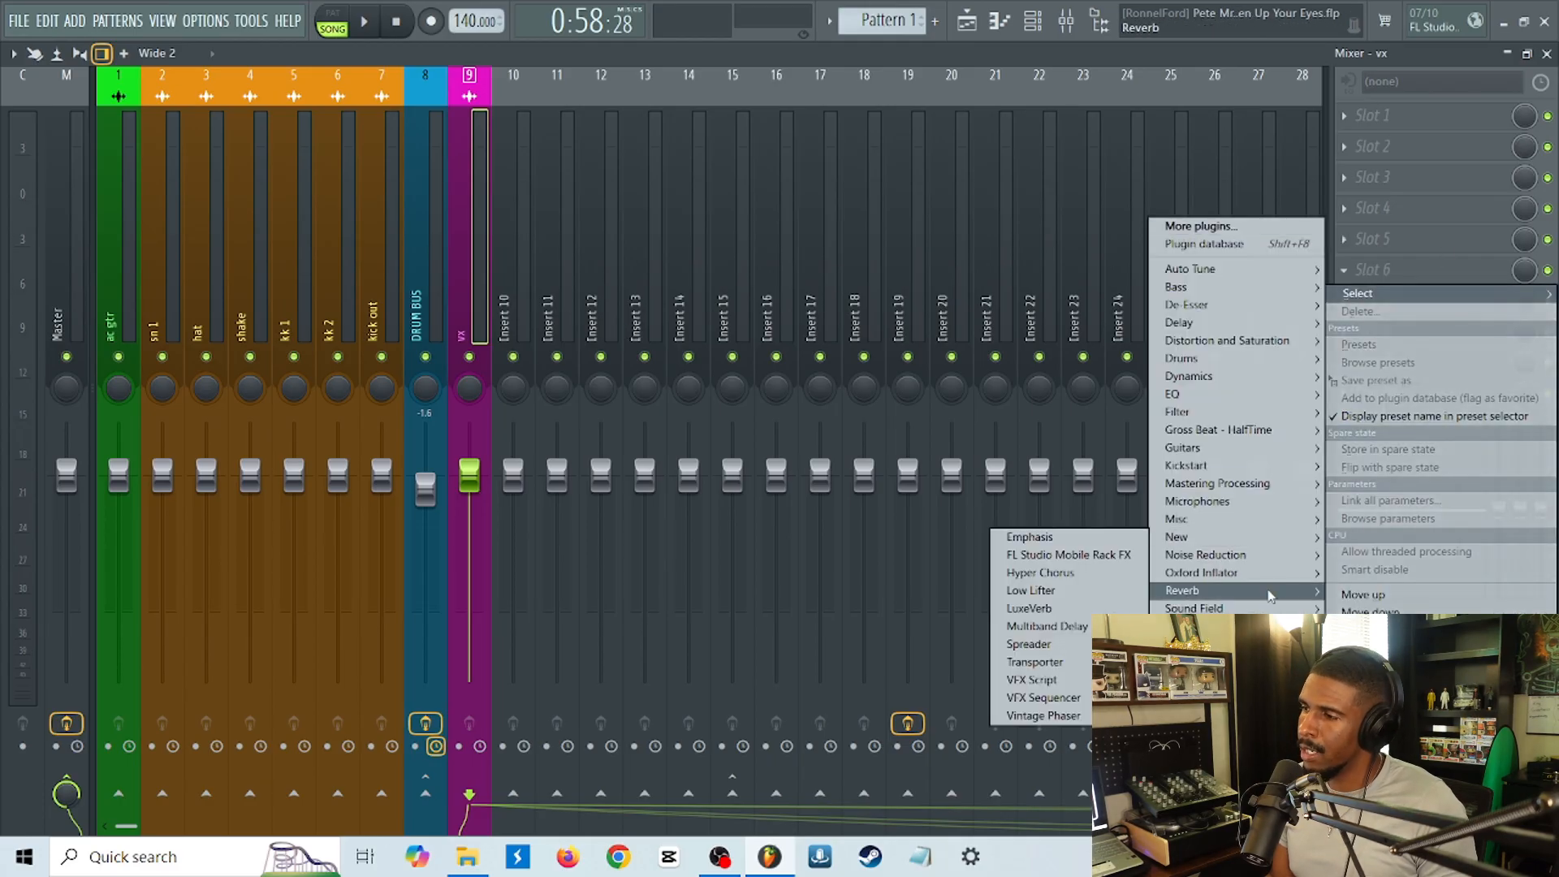
mouse_move(1194, 591)
mouse_move(1050, 617)
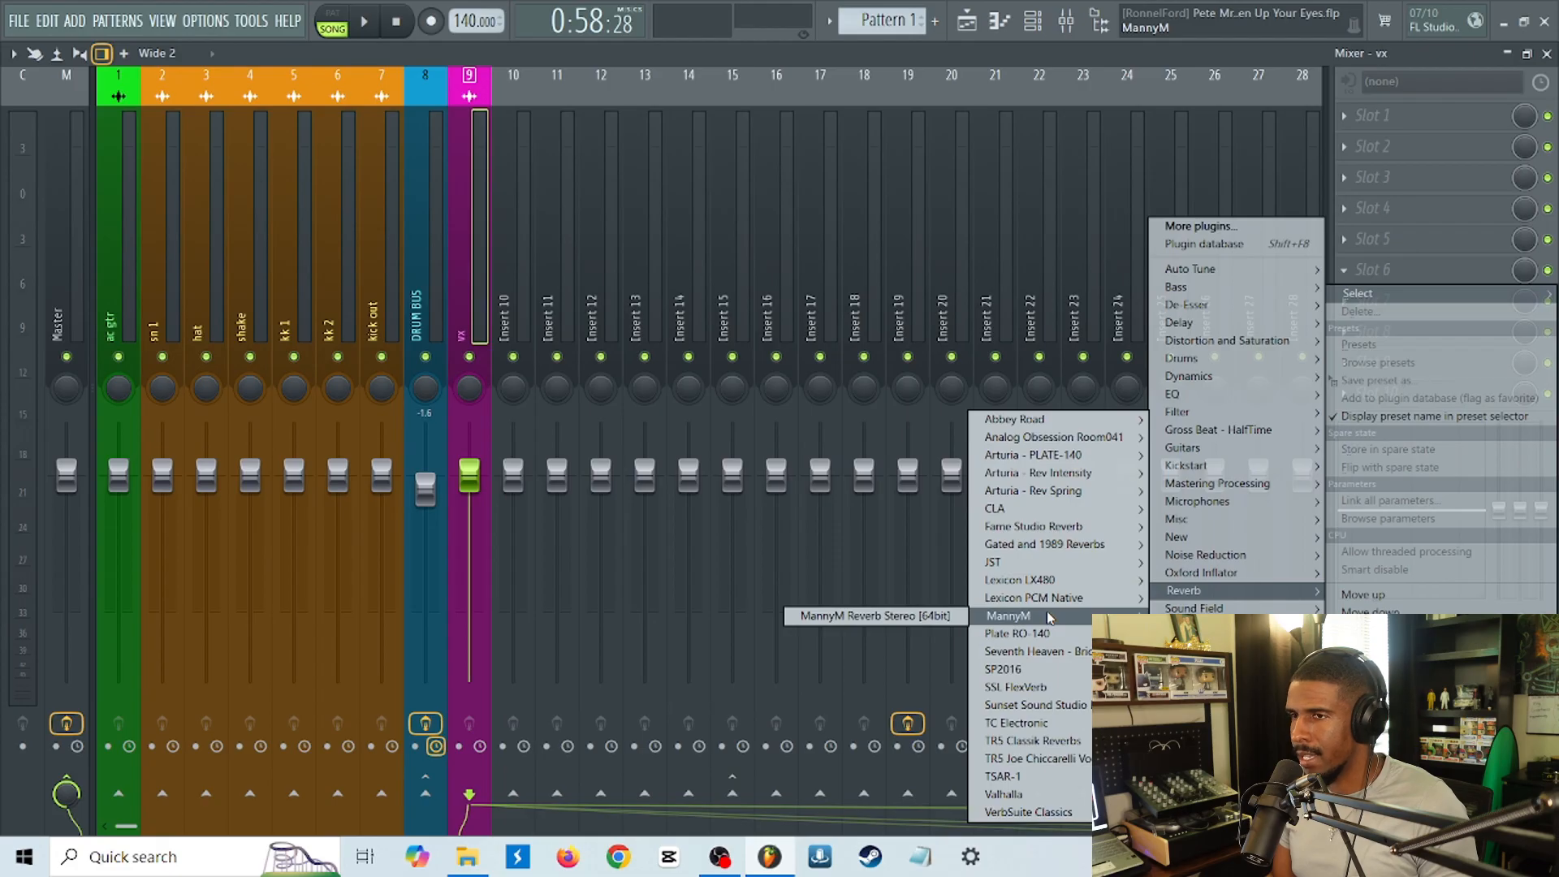
left_click(477, 308)
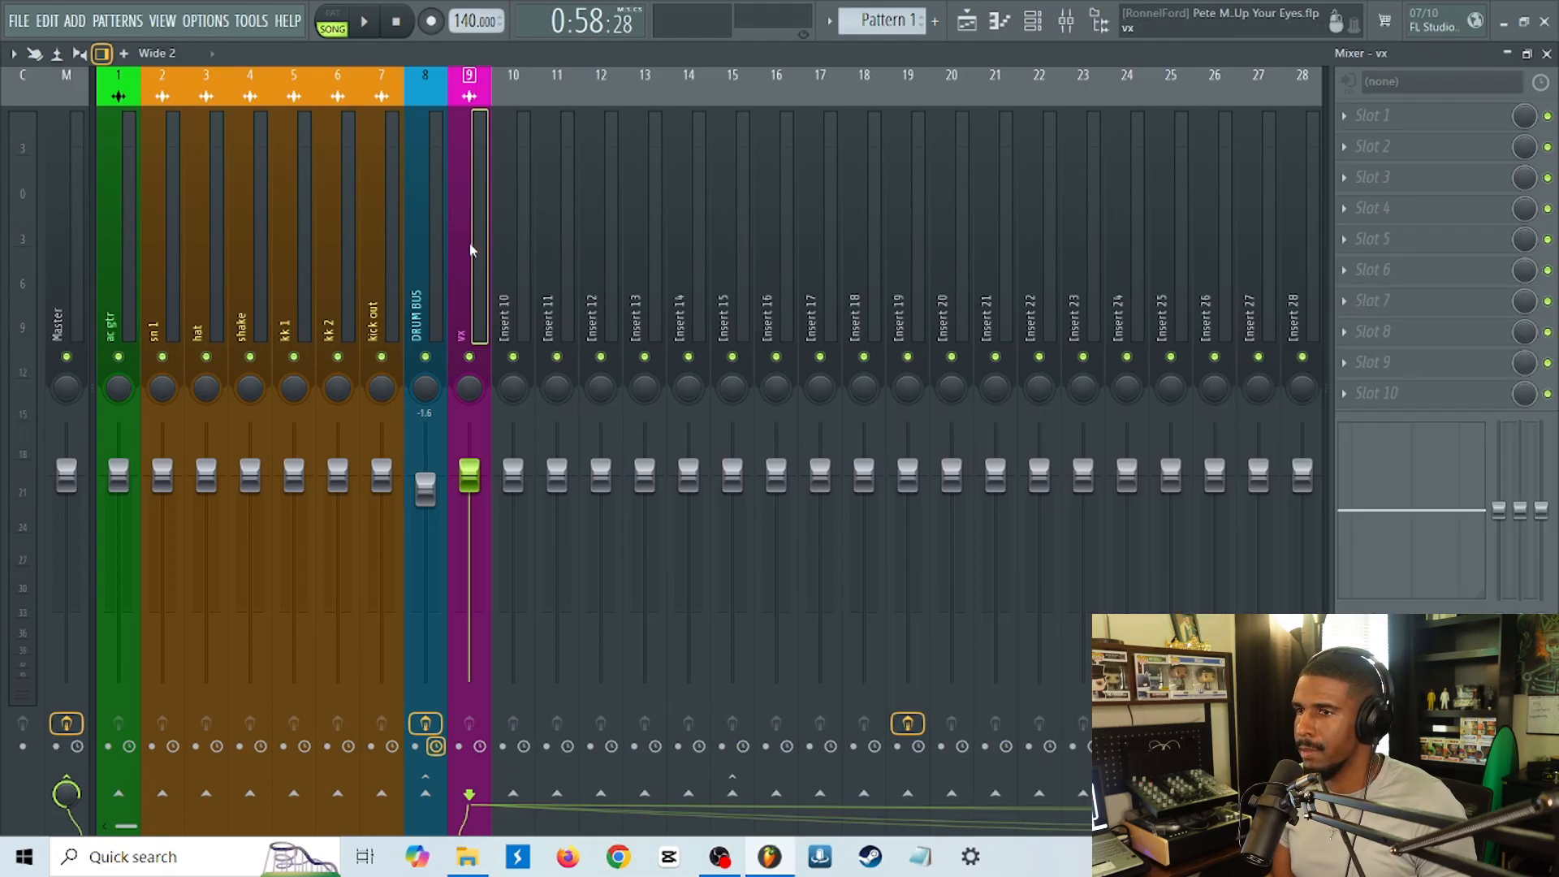
key("alt+Right")
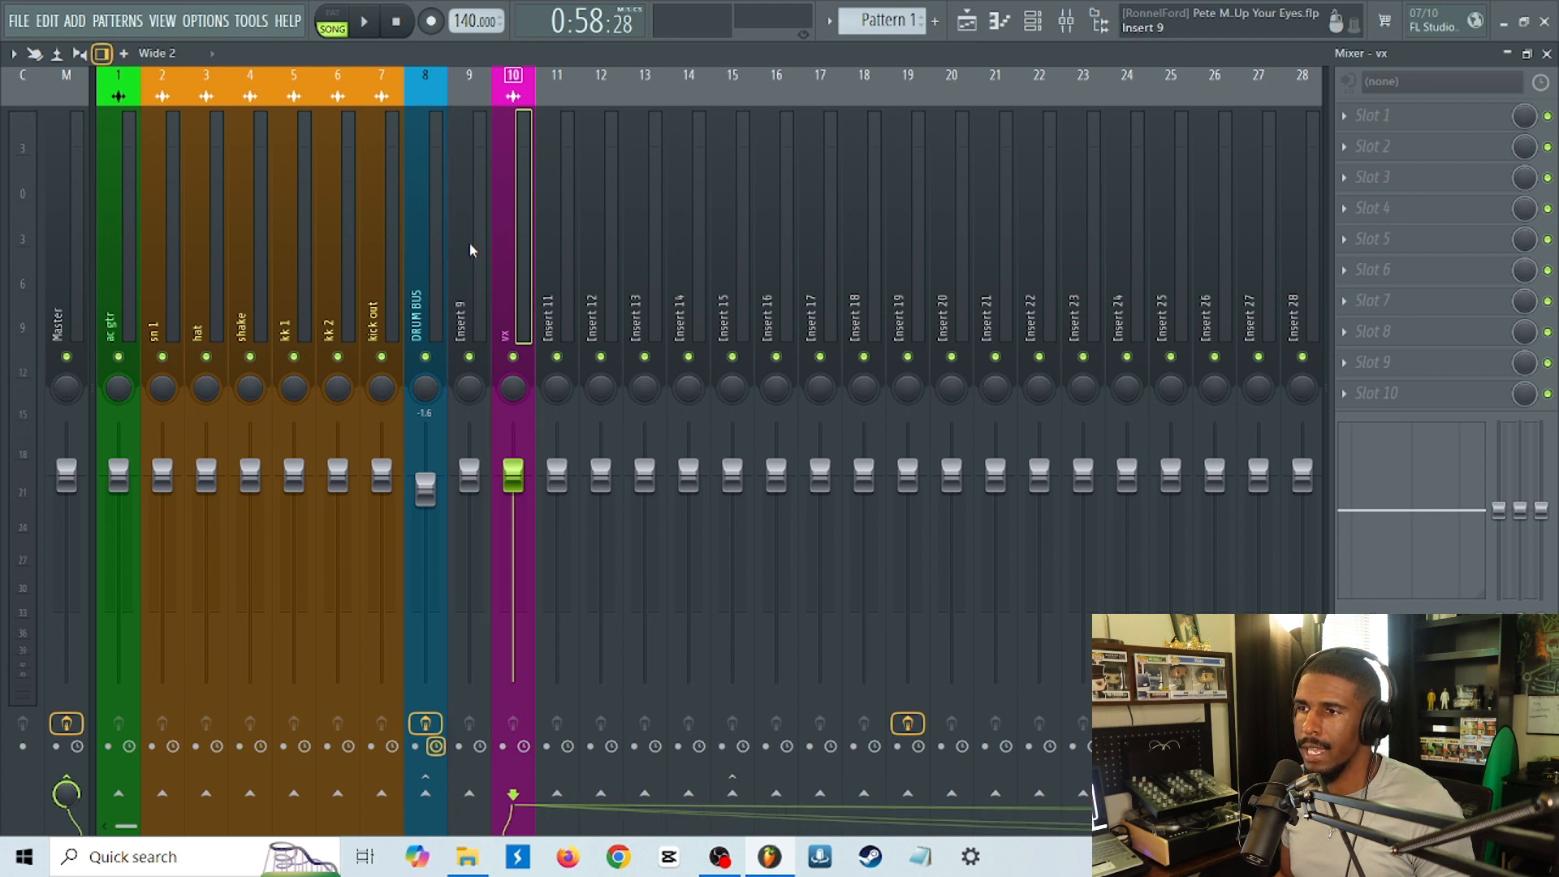
key("alt+Right")
key("alt+Left")
key("alt+Left")
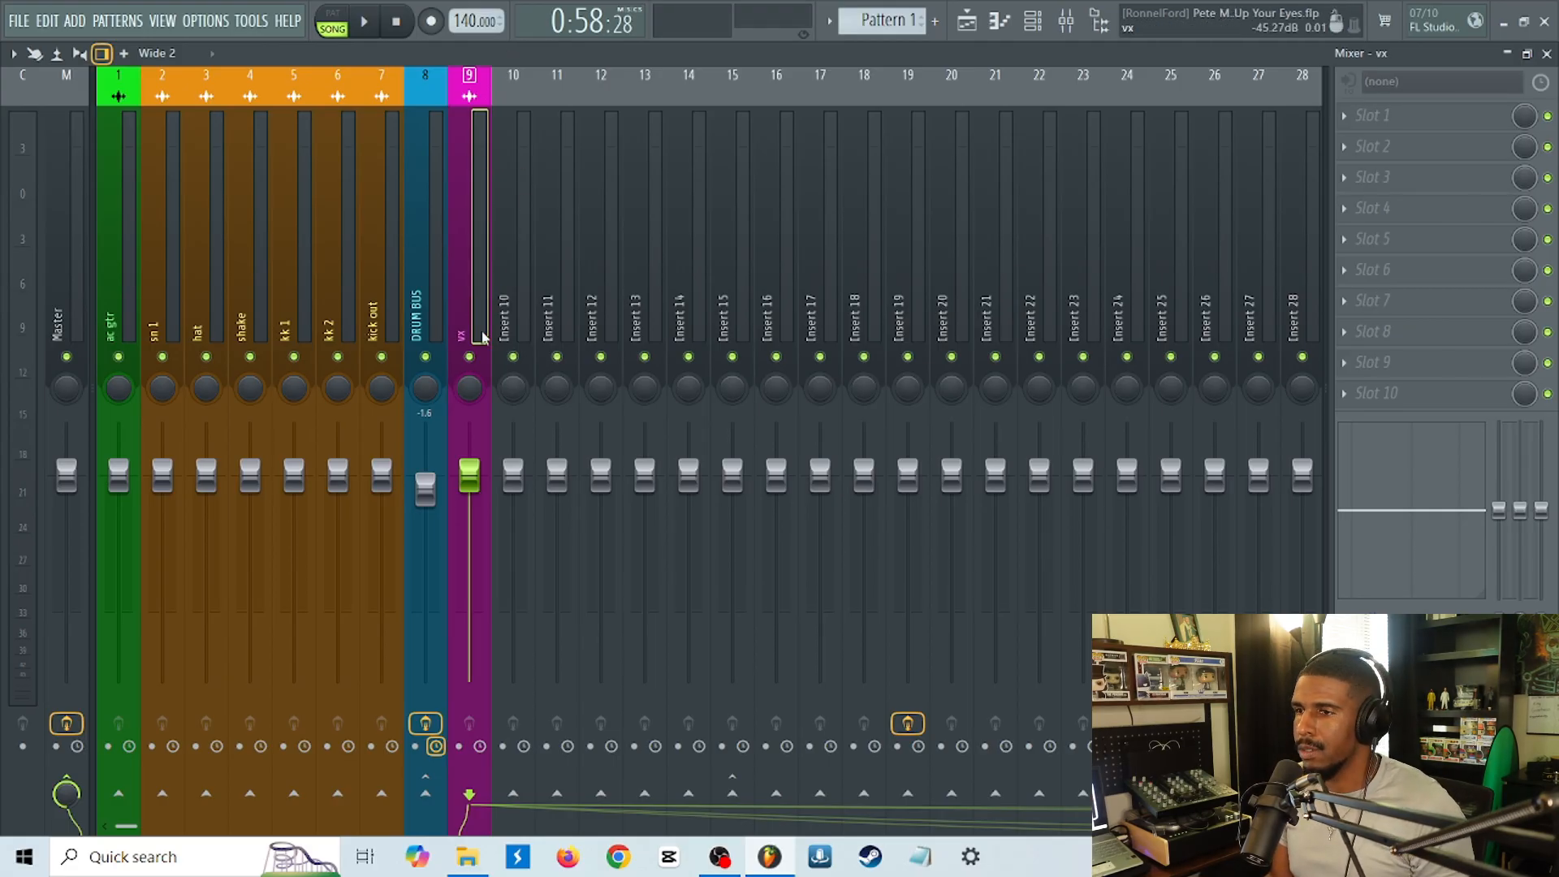
Load the Valhalla Room reverb in slot 6 of the vx track and move its window clear of the vx track.
left_click(1340, 271)
mouse_move(1227, 594)
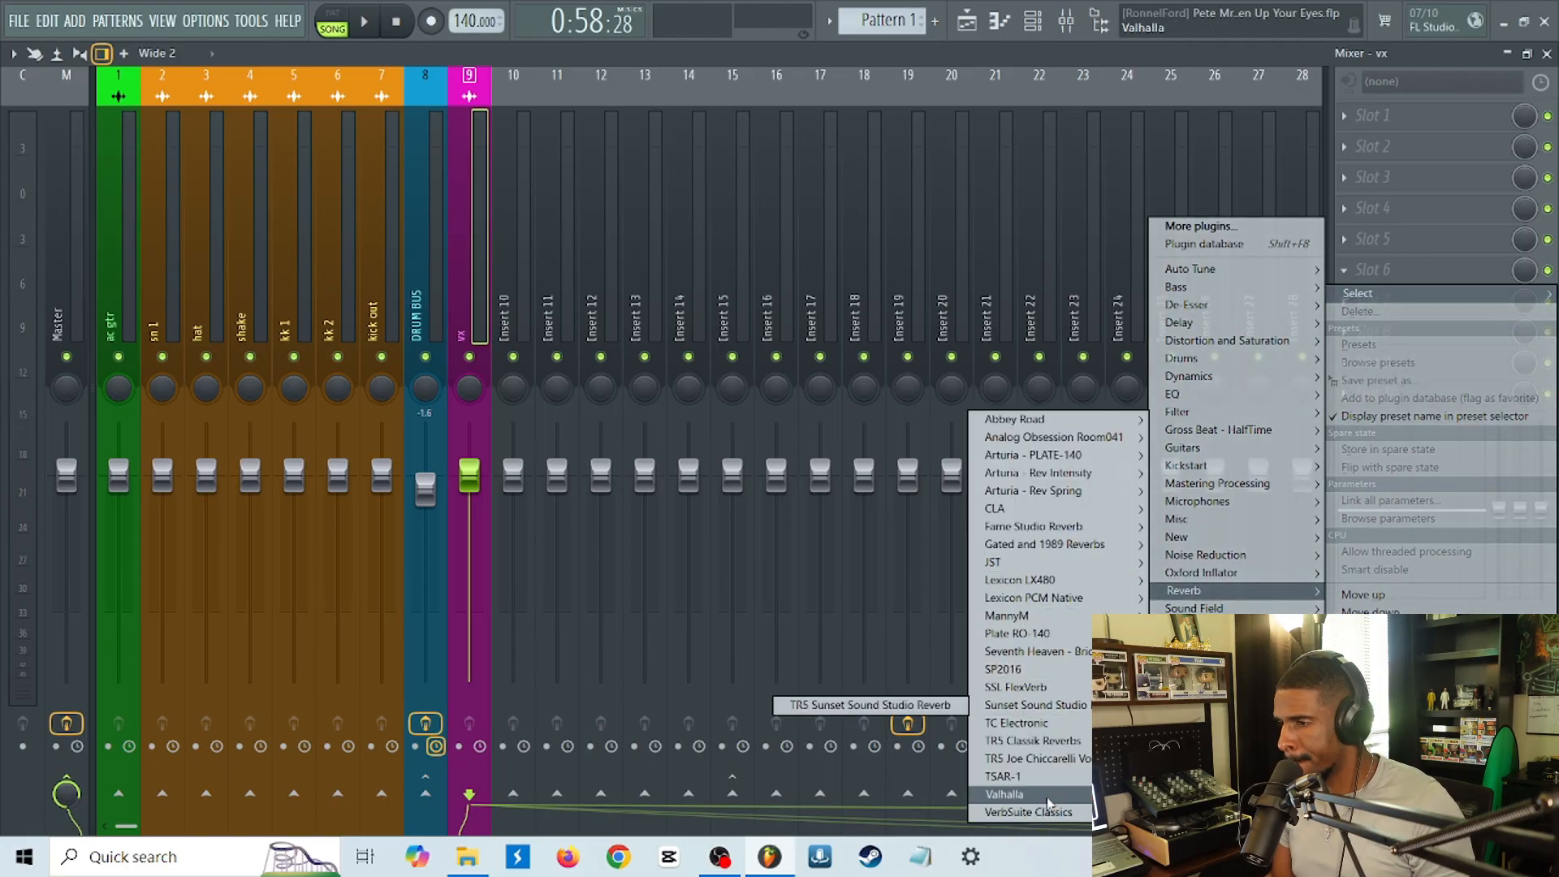
mouse_move(1048, 804)
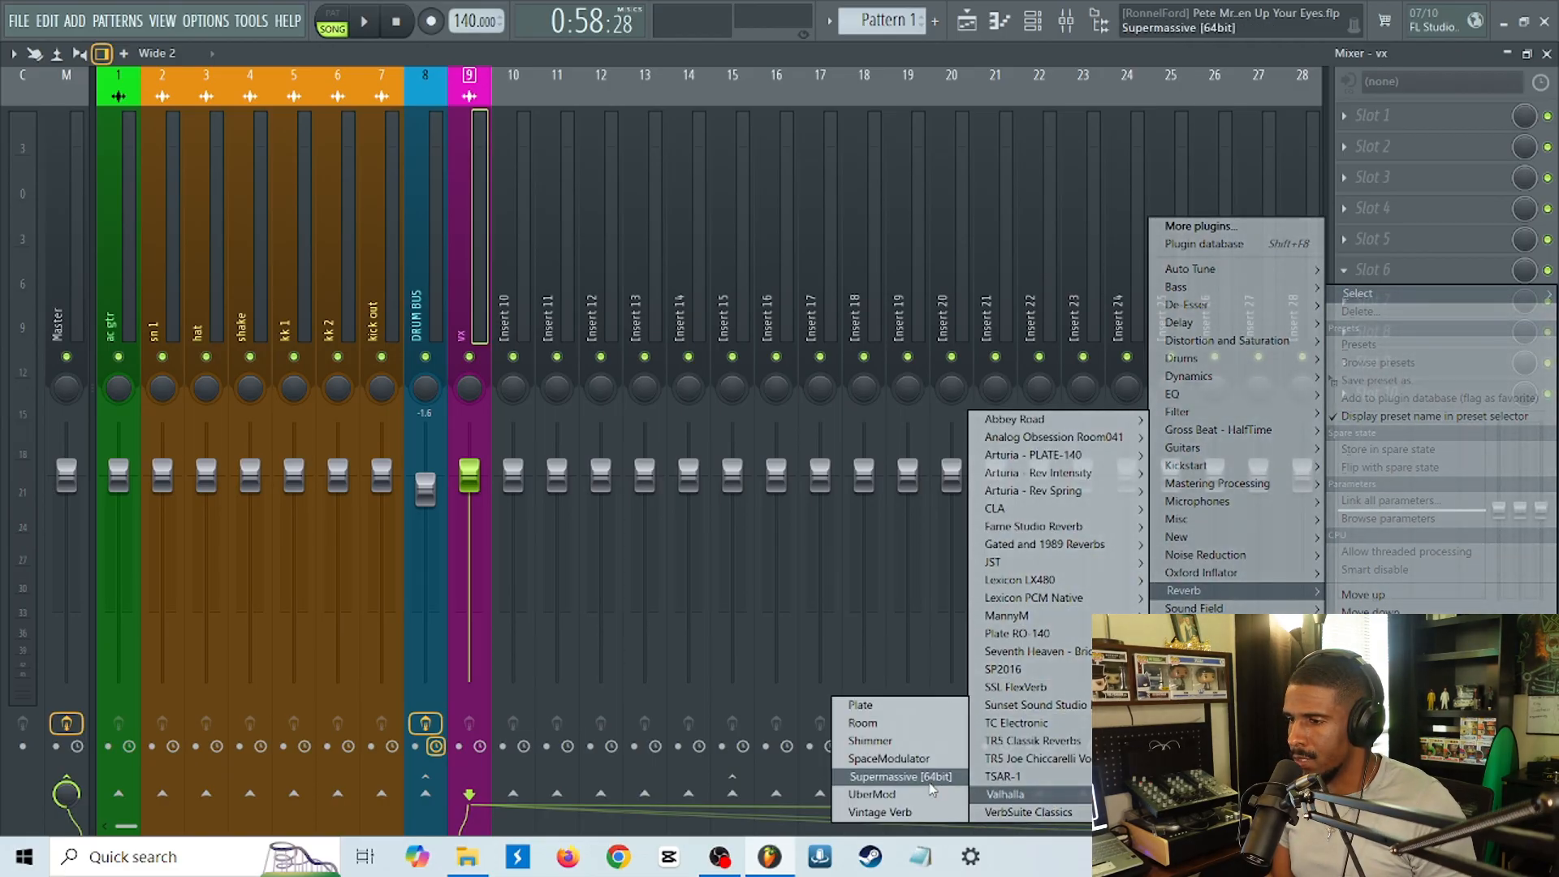
left_click(885, 726)
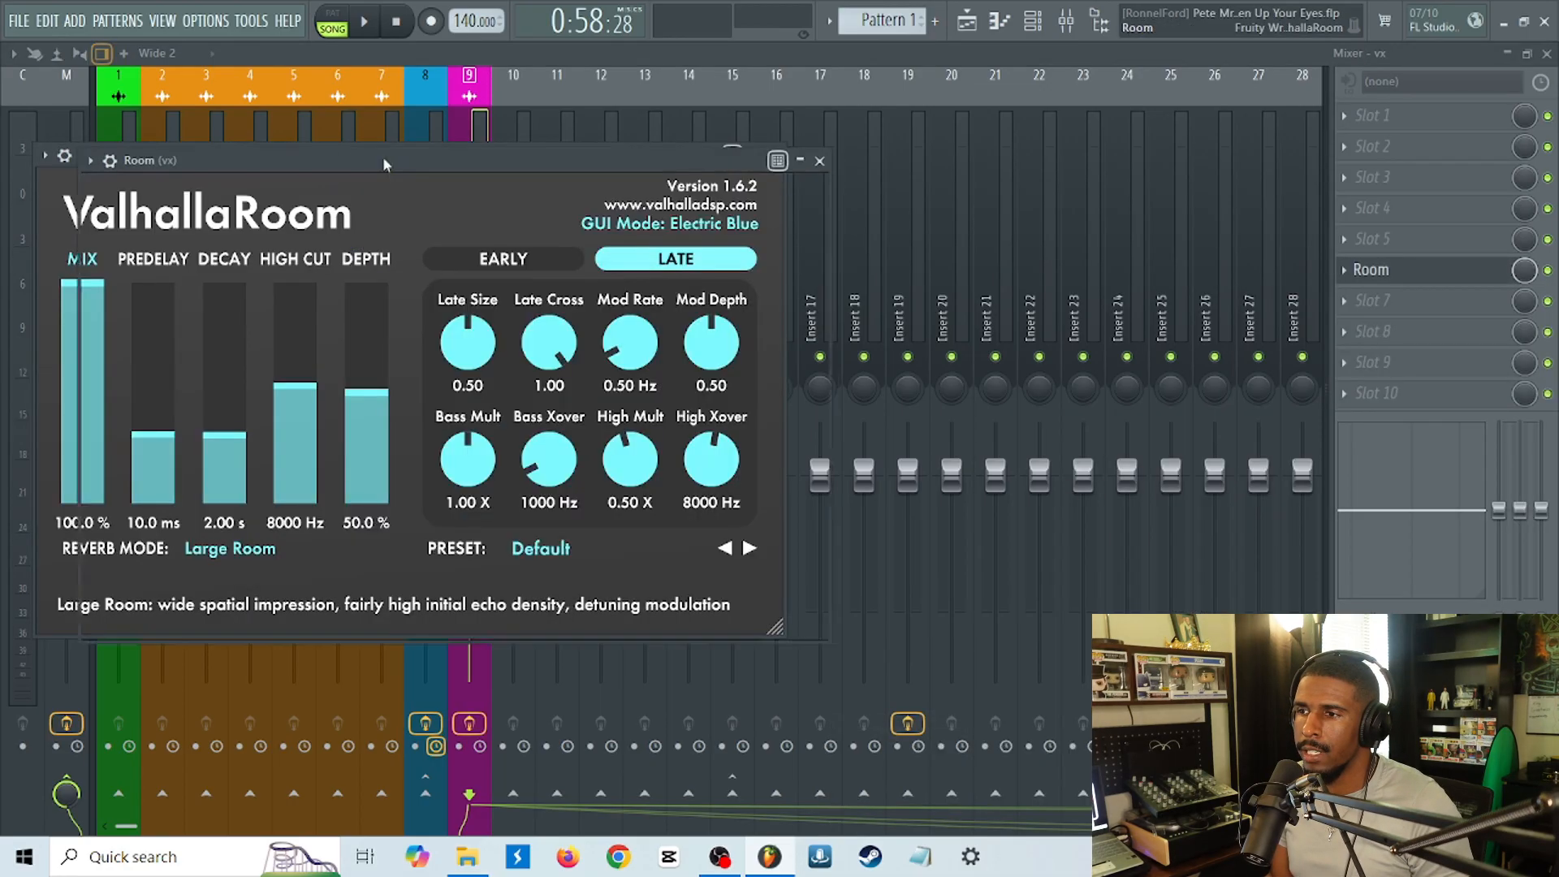
left_click_drag(382, 156, 826, 128)
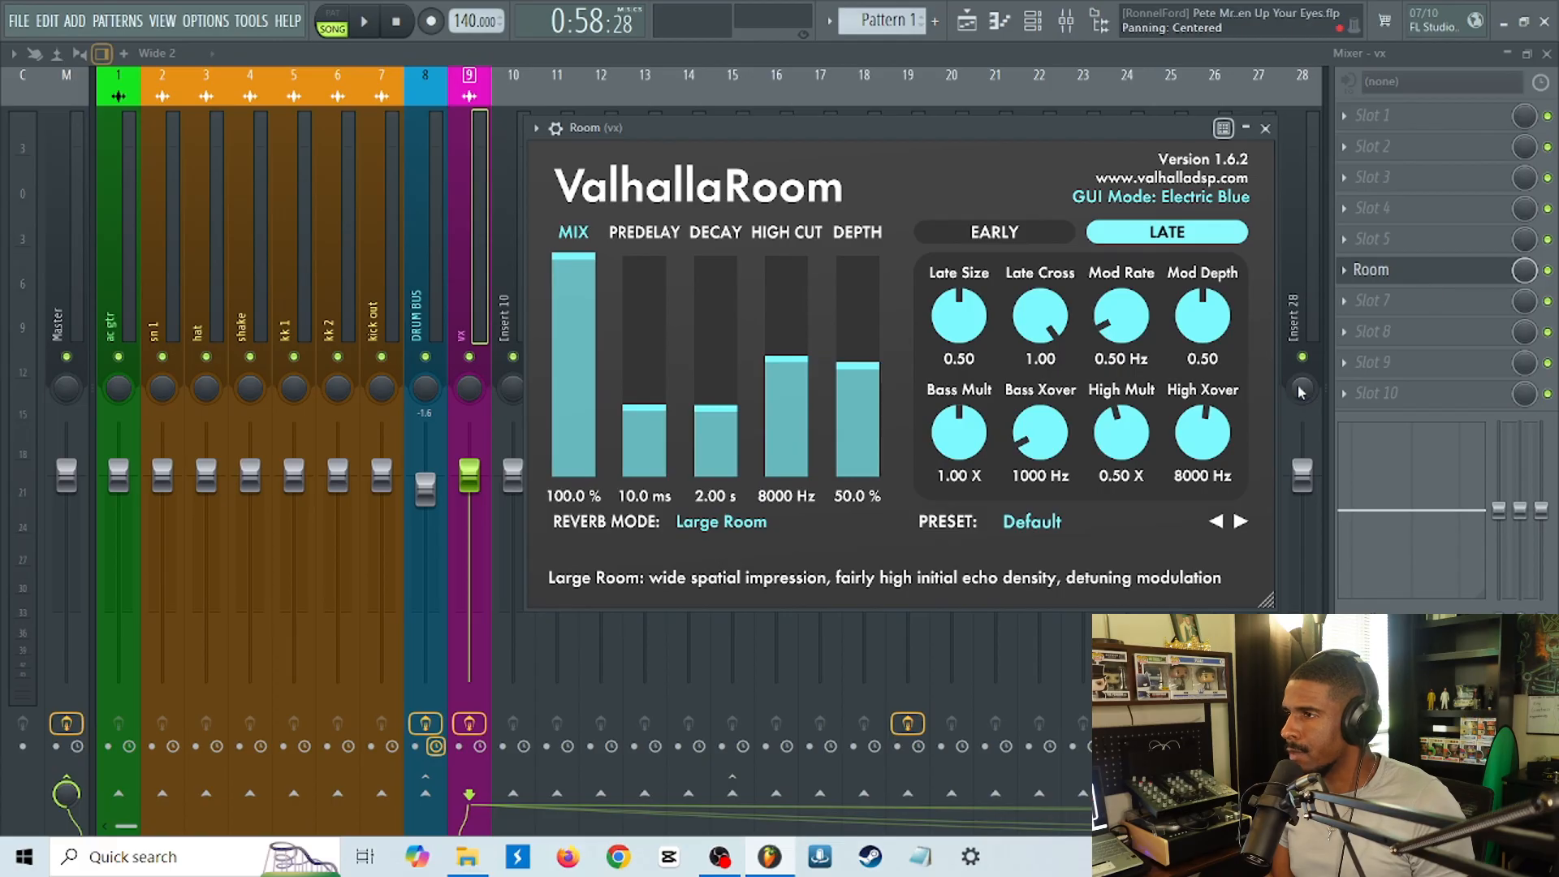
Replace the Room reverb in slot 6 of the vx track with Valhalla Vintage Verb.
left_click(1347, 276)
mouse_move(1358, 293)
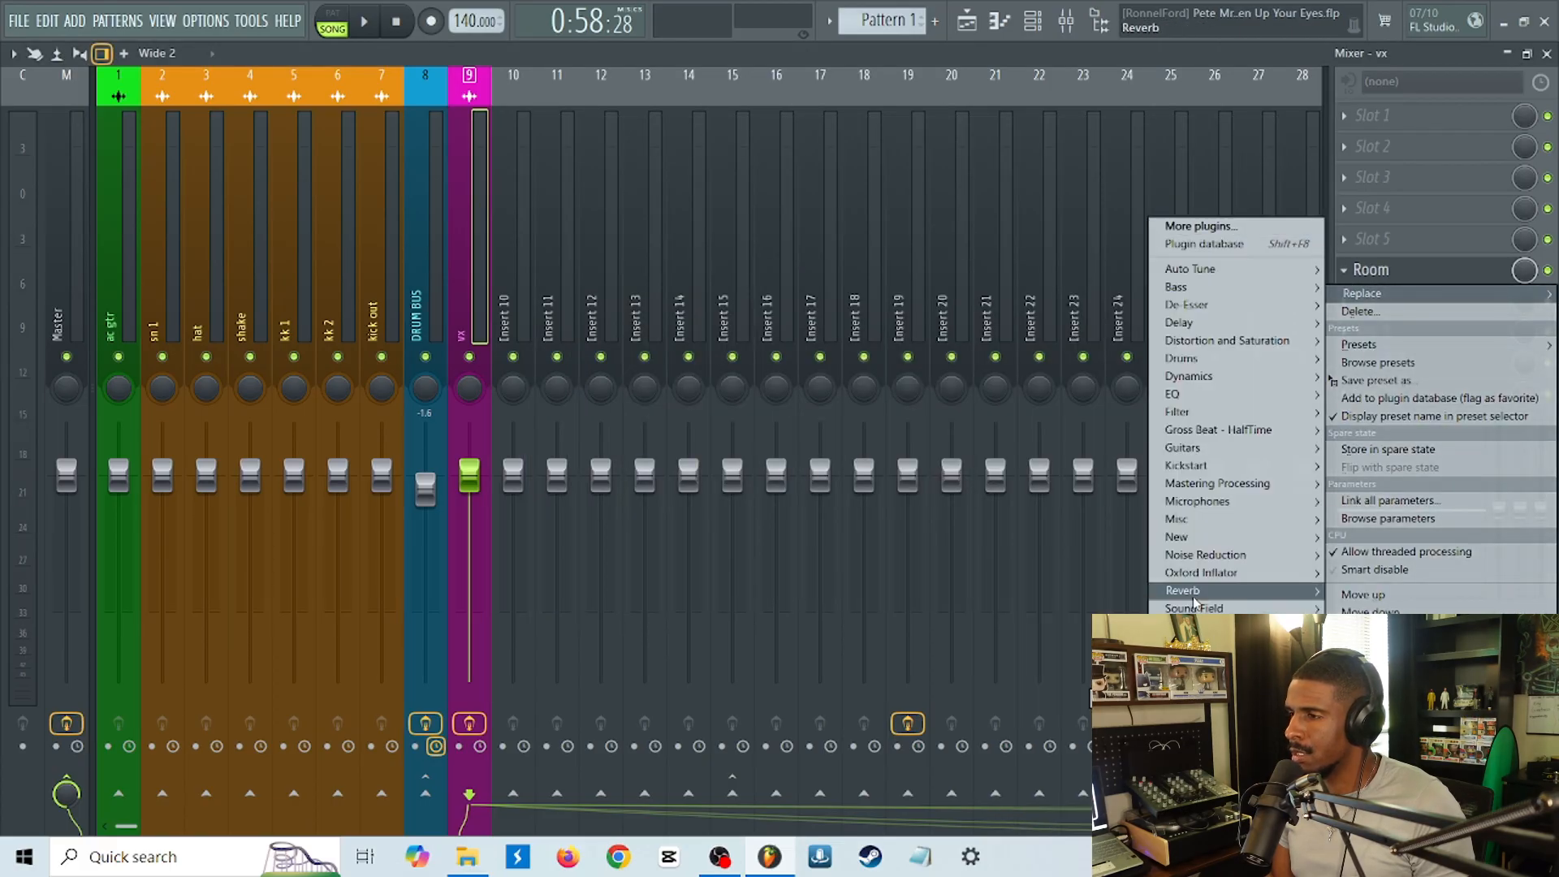
mouse_move(1033, 726)
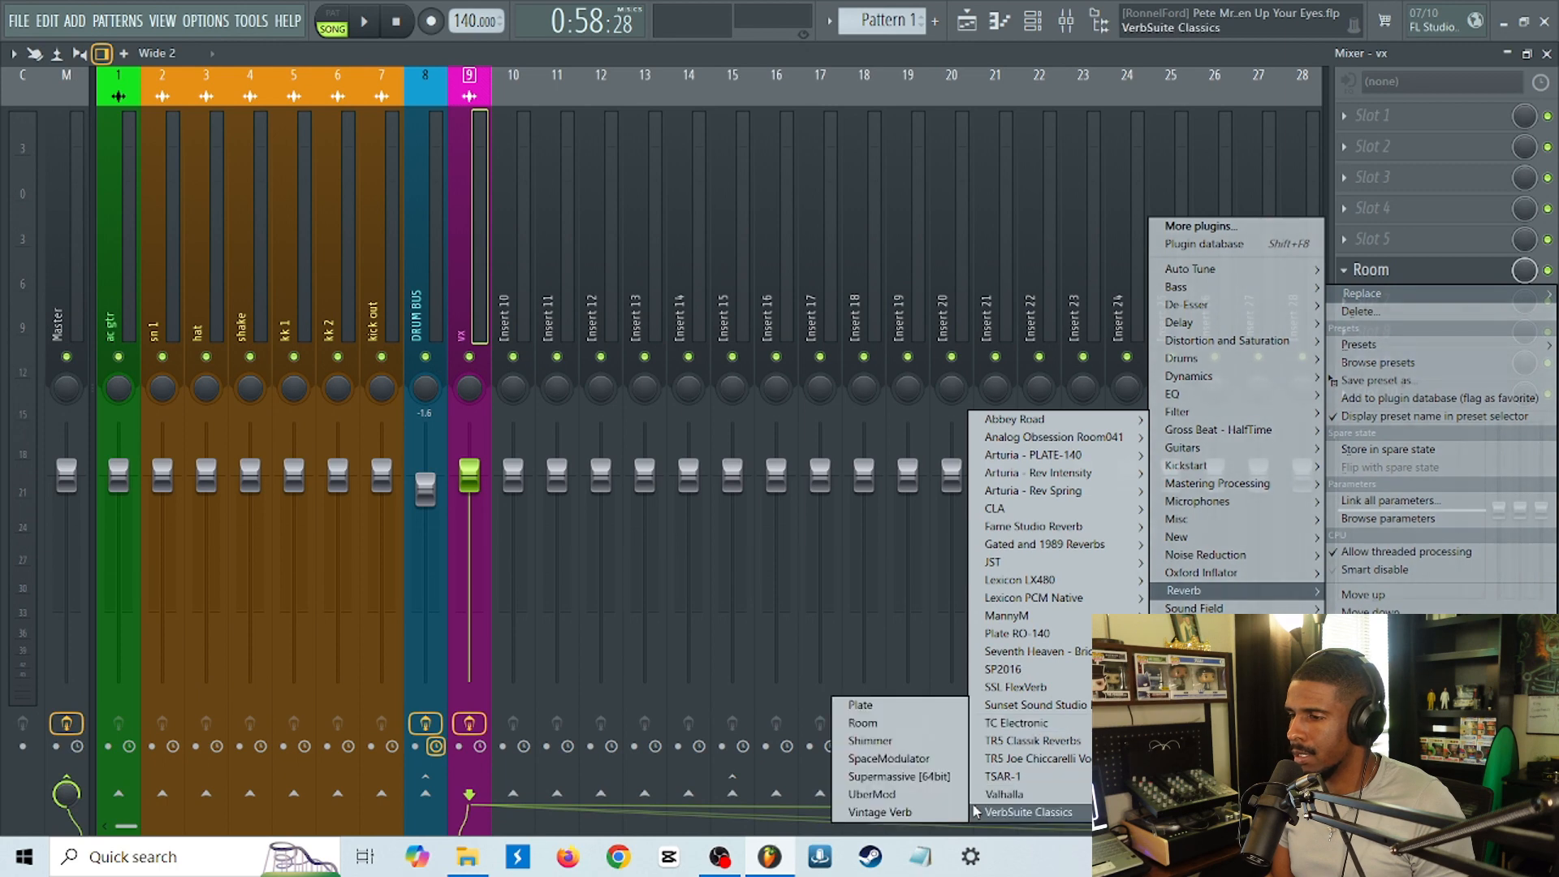
left_click(922, 813)
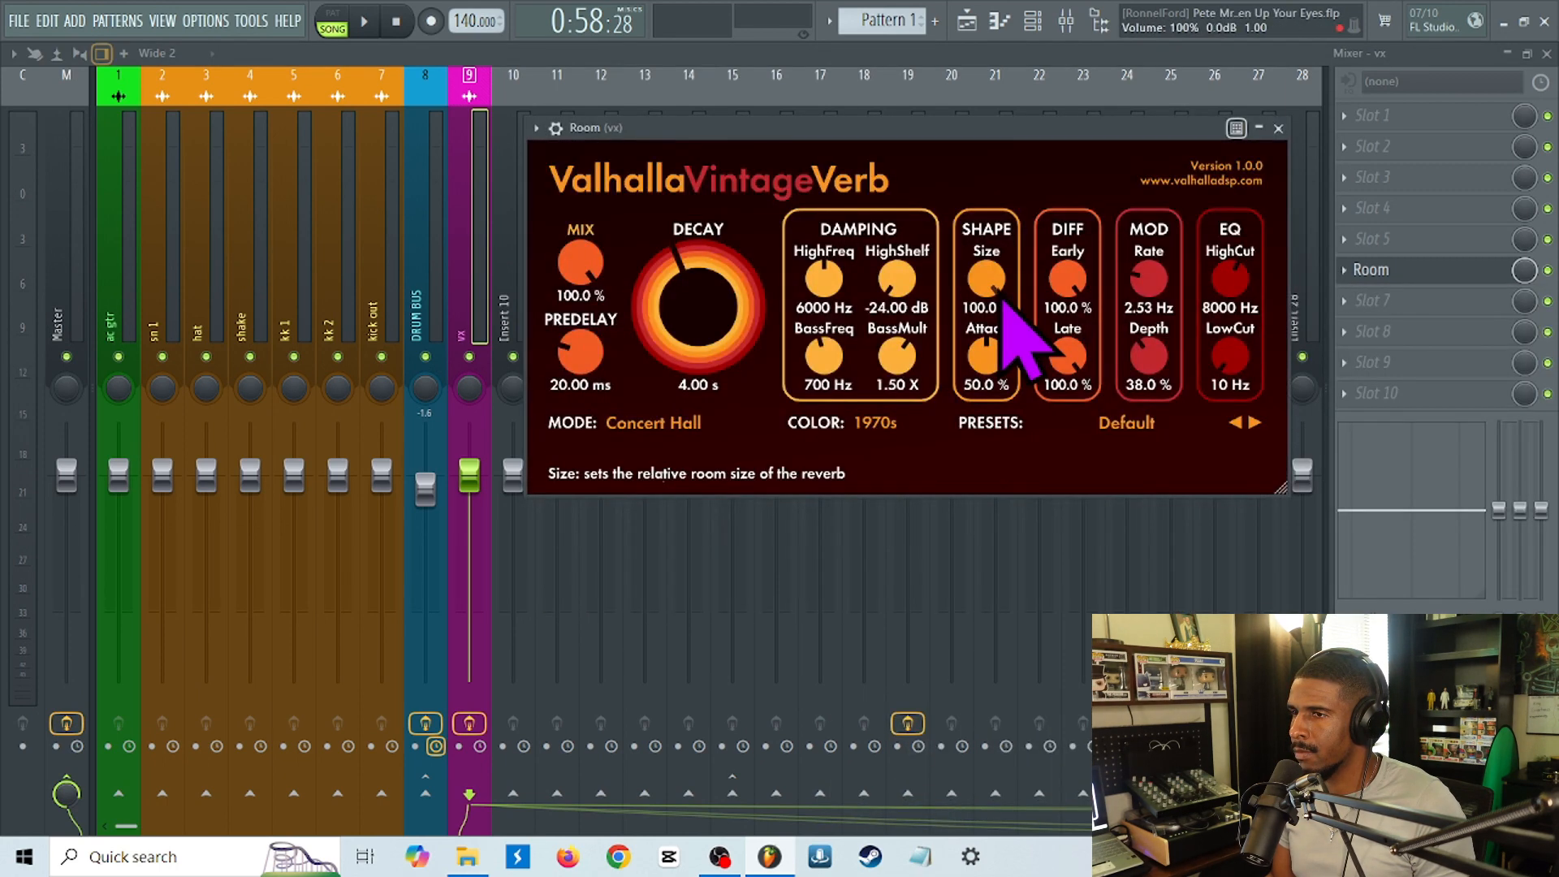
Listen to the vx track soloed with its Vintage Verb reverb, restore all tracks, stop playback and save the project.
left_click_drag(803, 133, 860, 106)
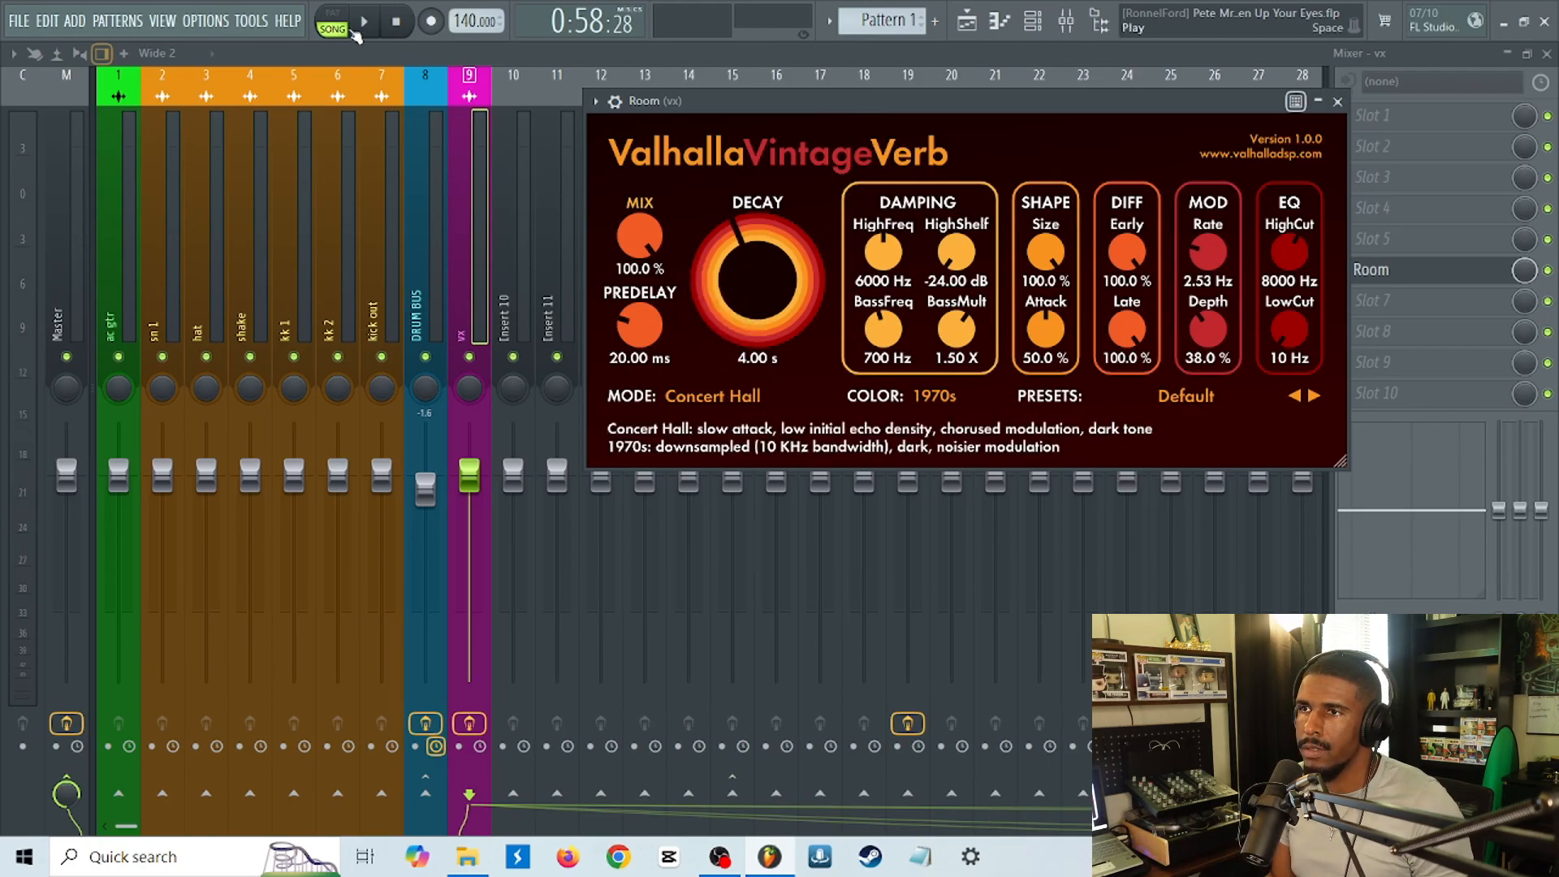
right_click(469, 359)
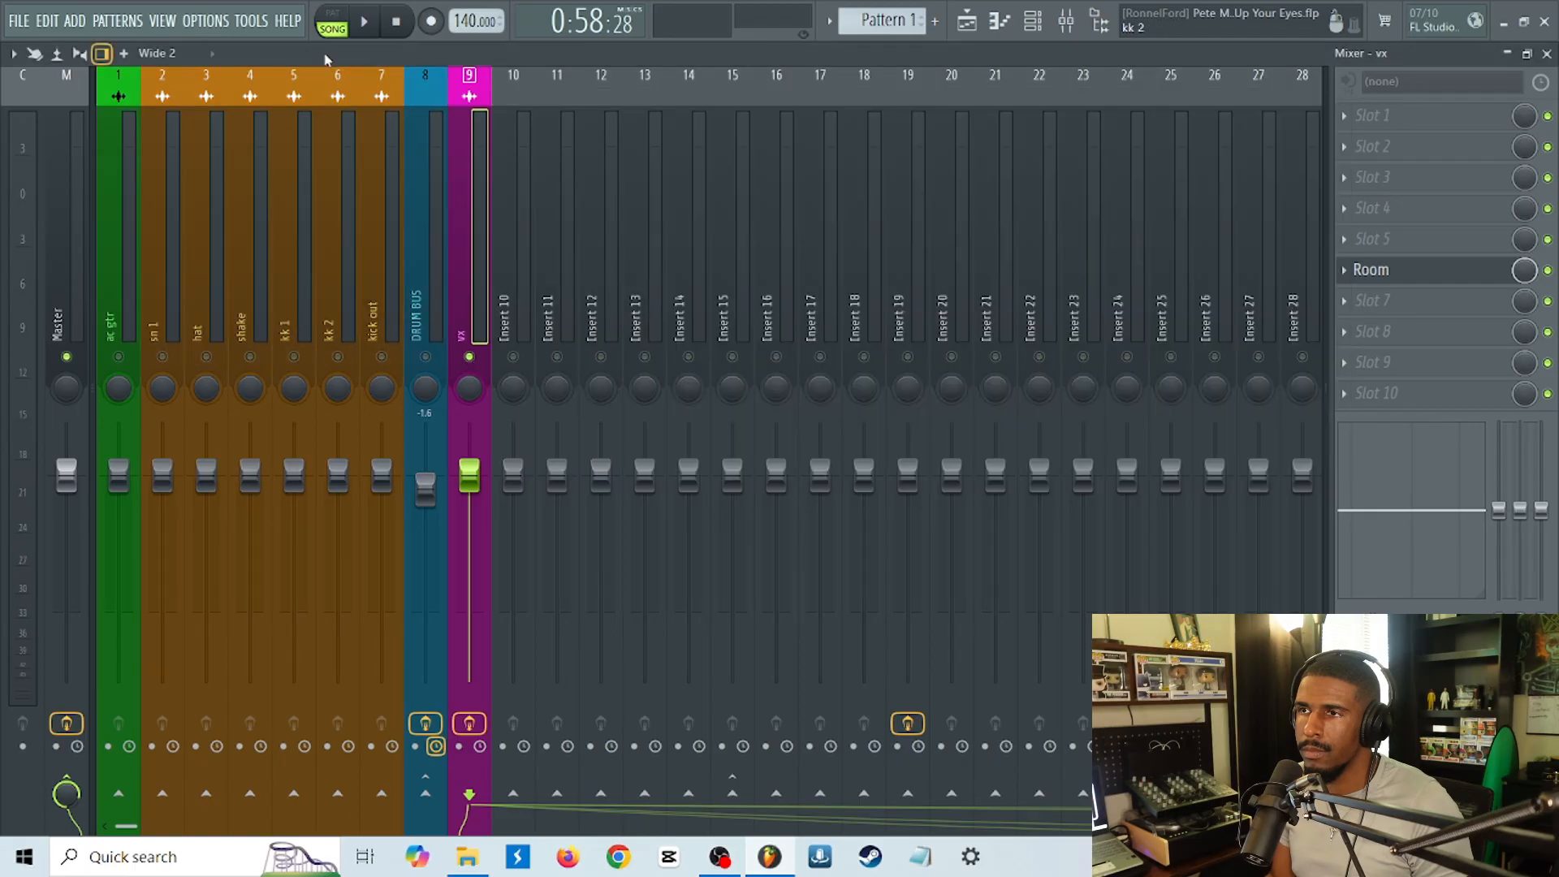
left_click(363, 25)
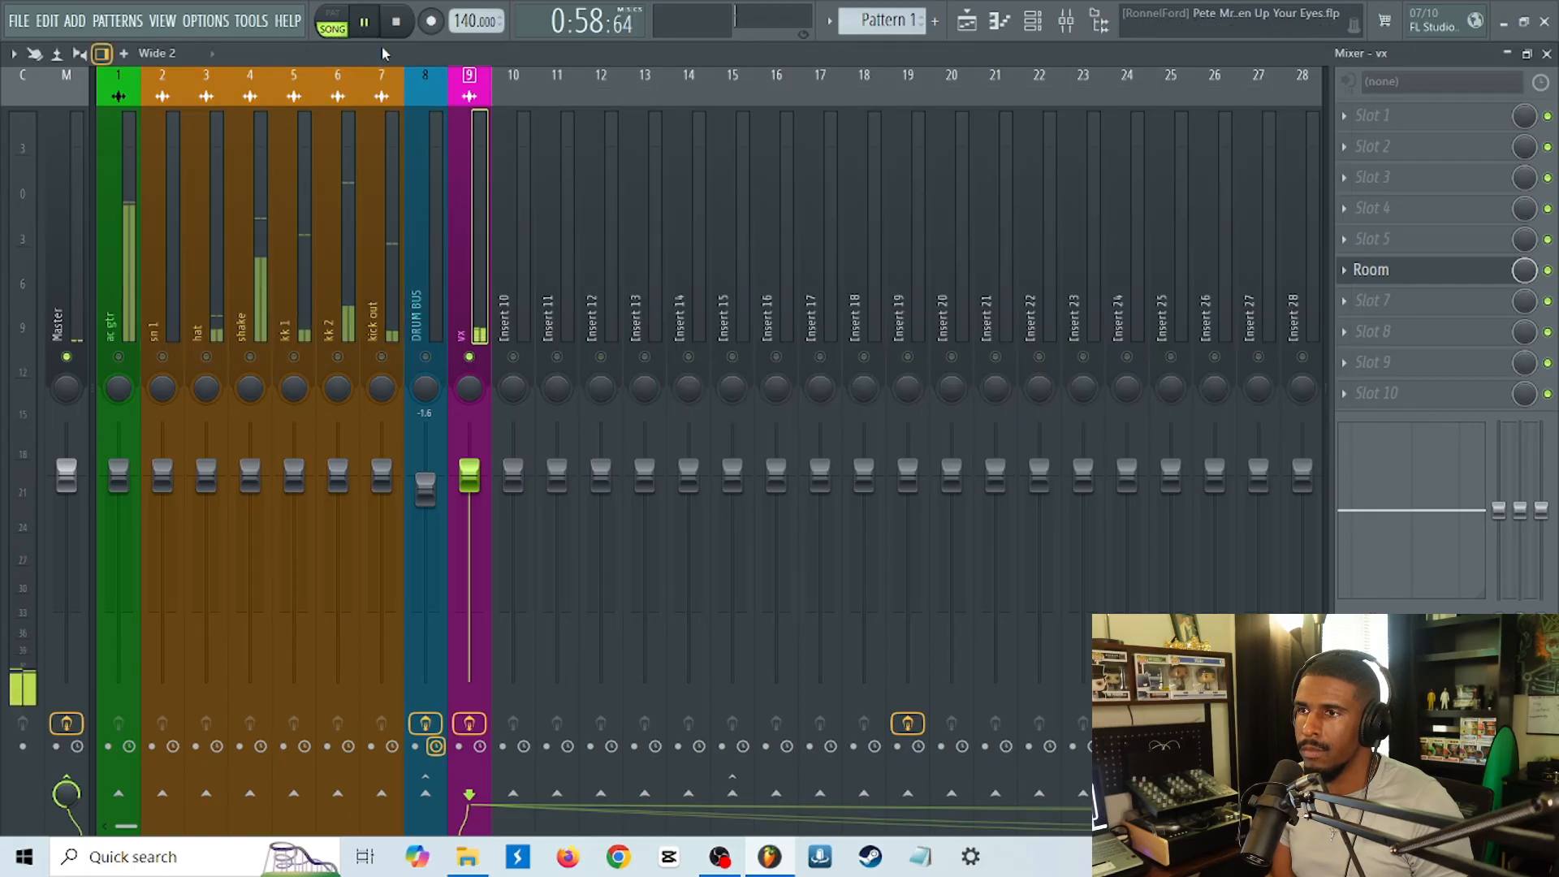
left_click(1436, 281)
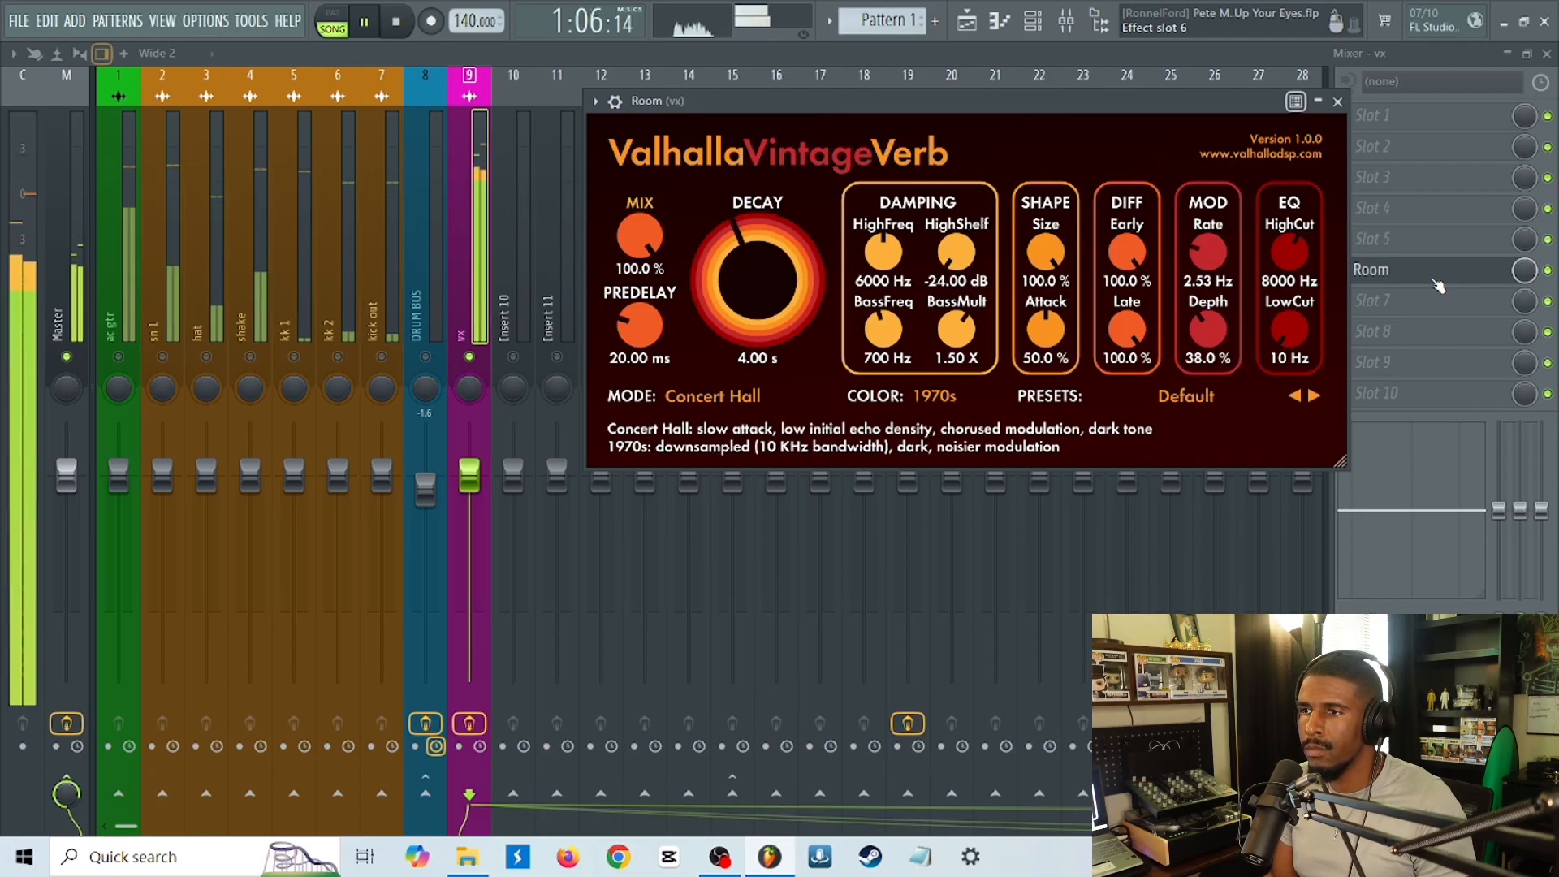
left_click(477, 372)
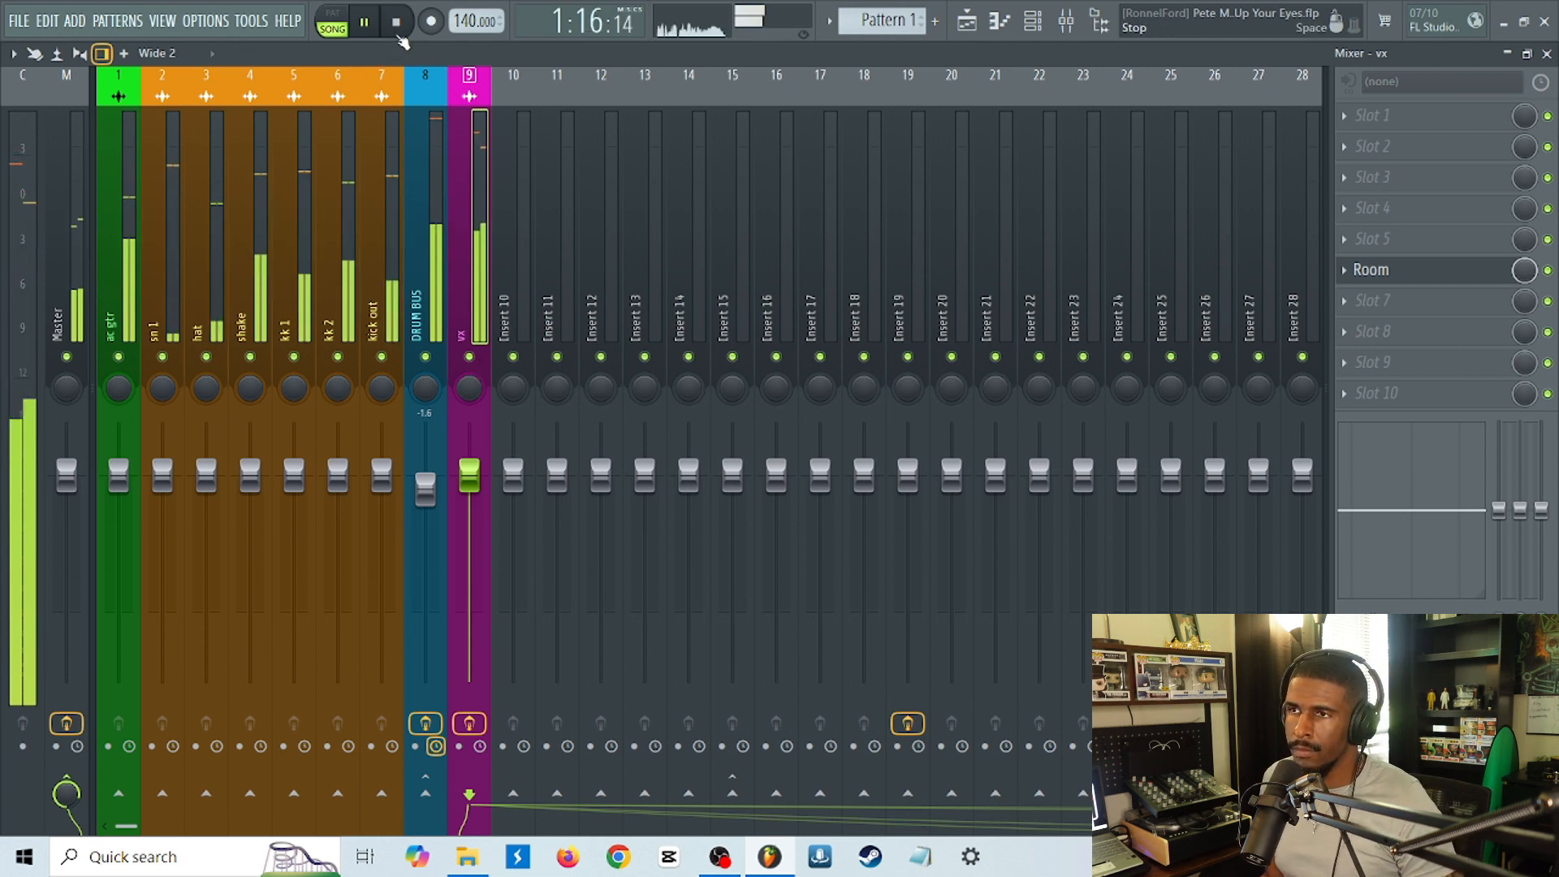
left_click(400, 38)
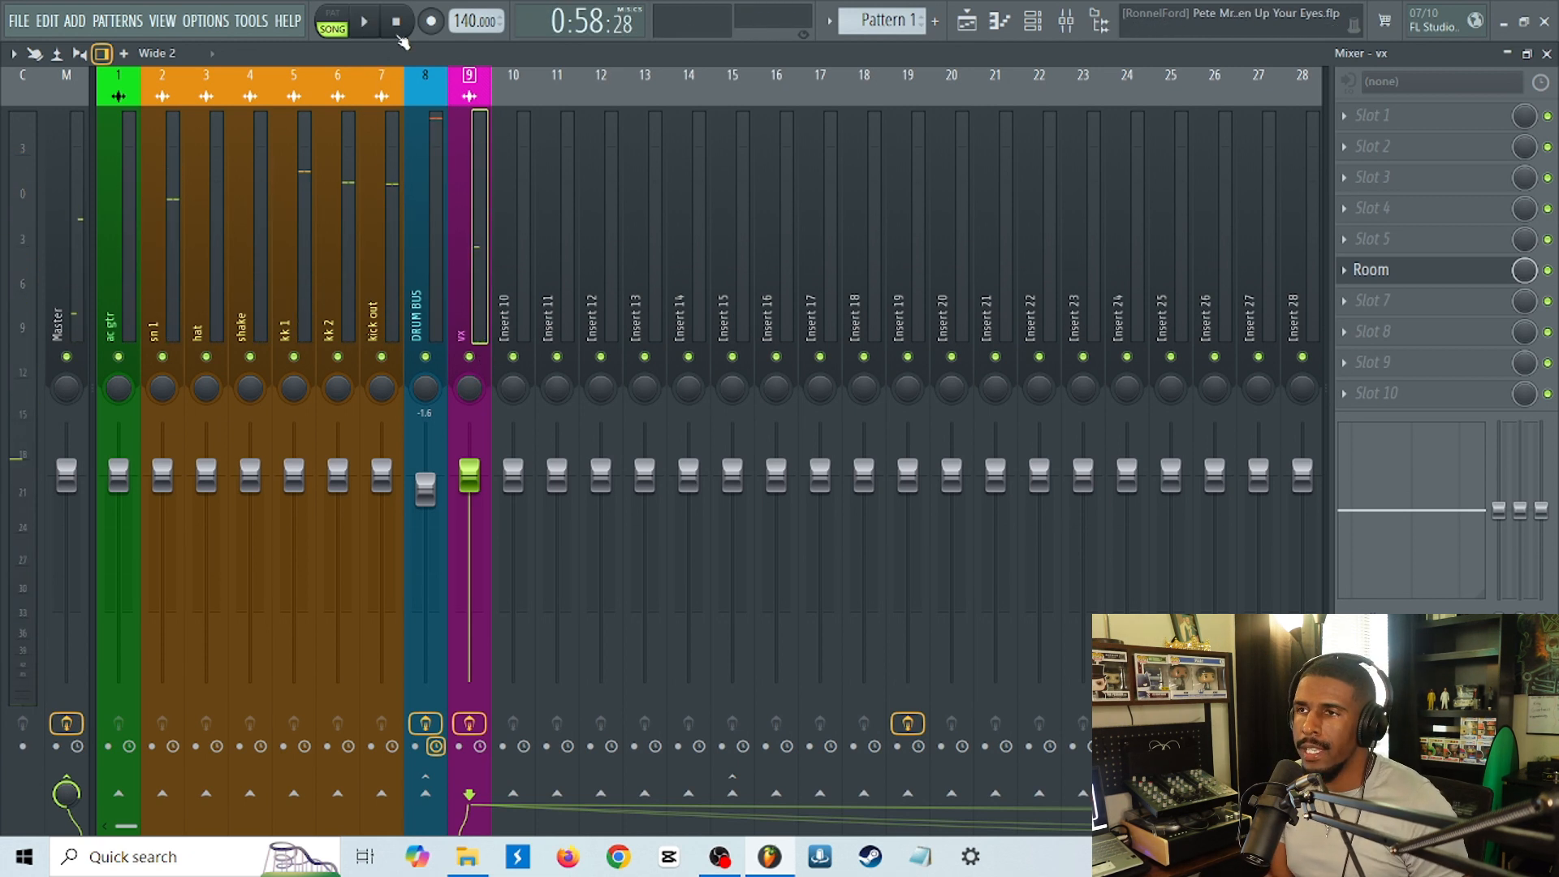
key("ctrl+s")
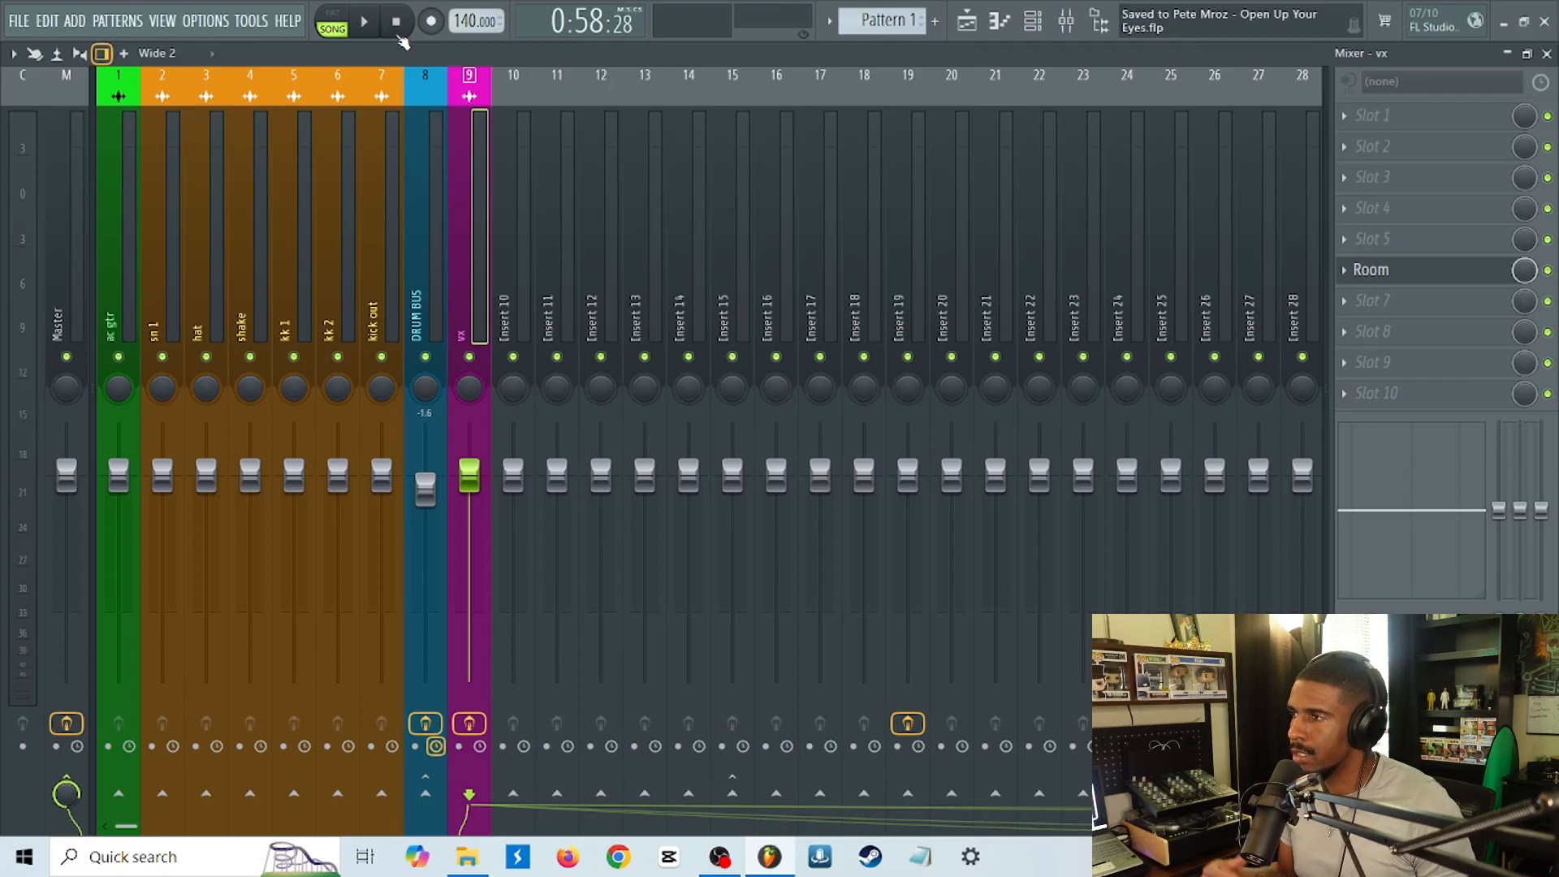
Lower the vx track's Vintage Verb mix to 39.6% while listening to the whole song, and stop playback.
left_click(1415, 270)
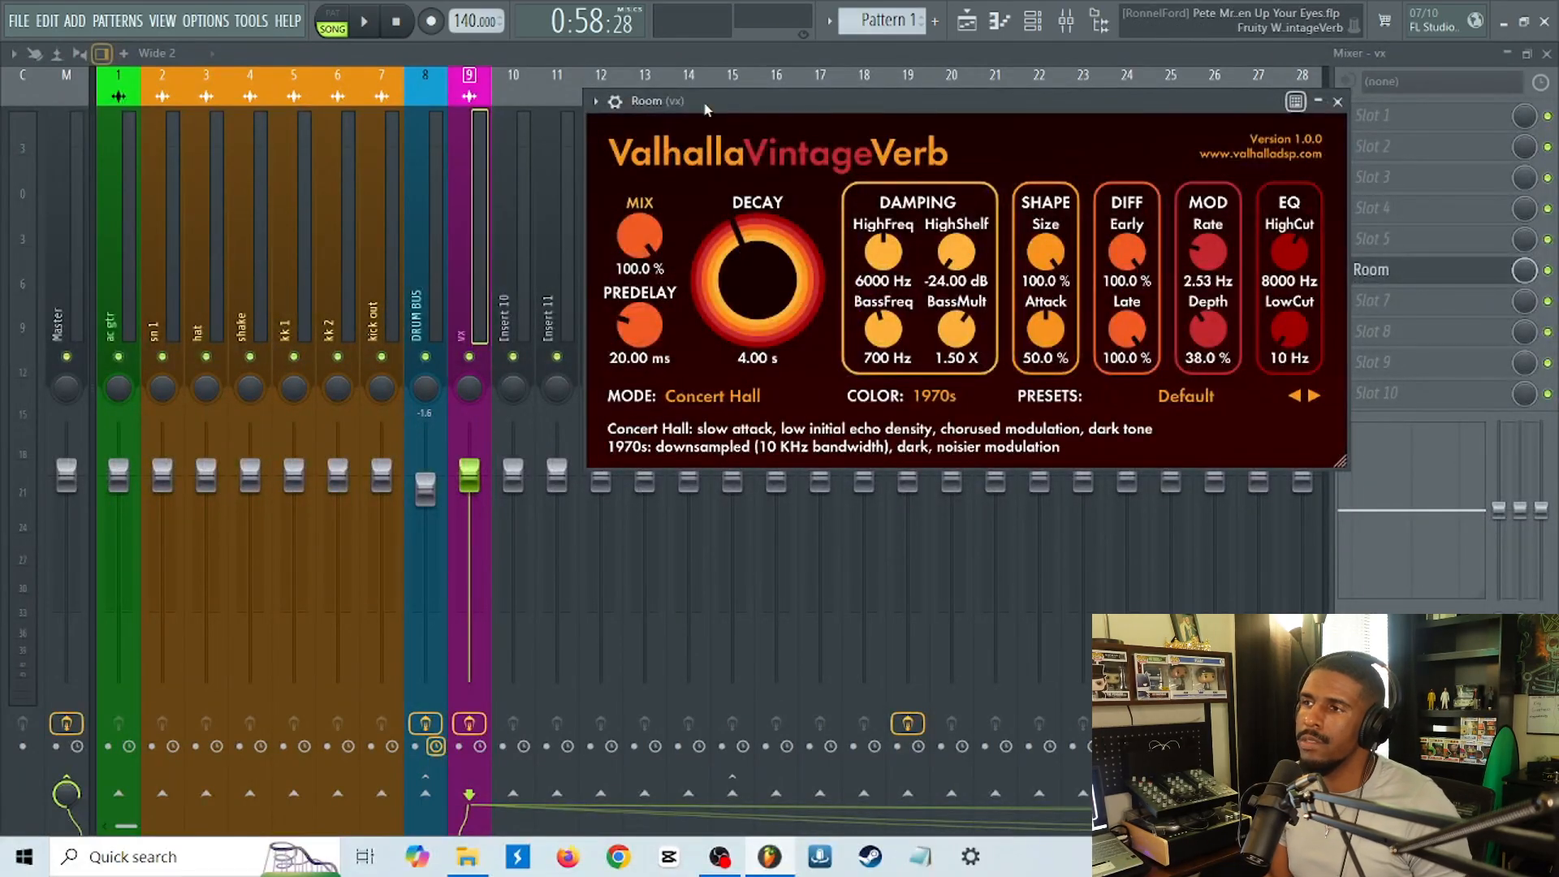
left_click_drag(716, 97, 811, 133)
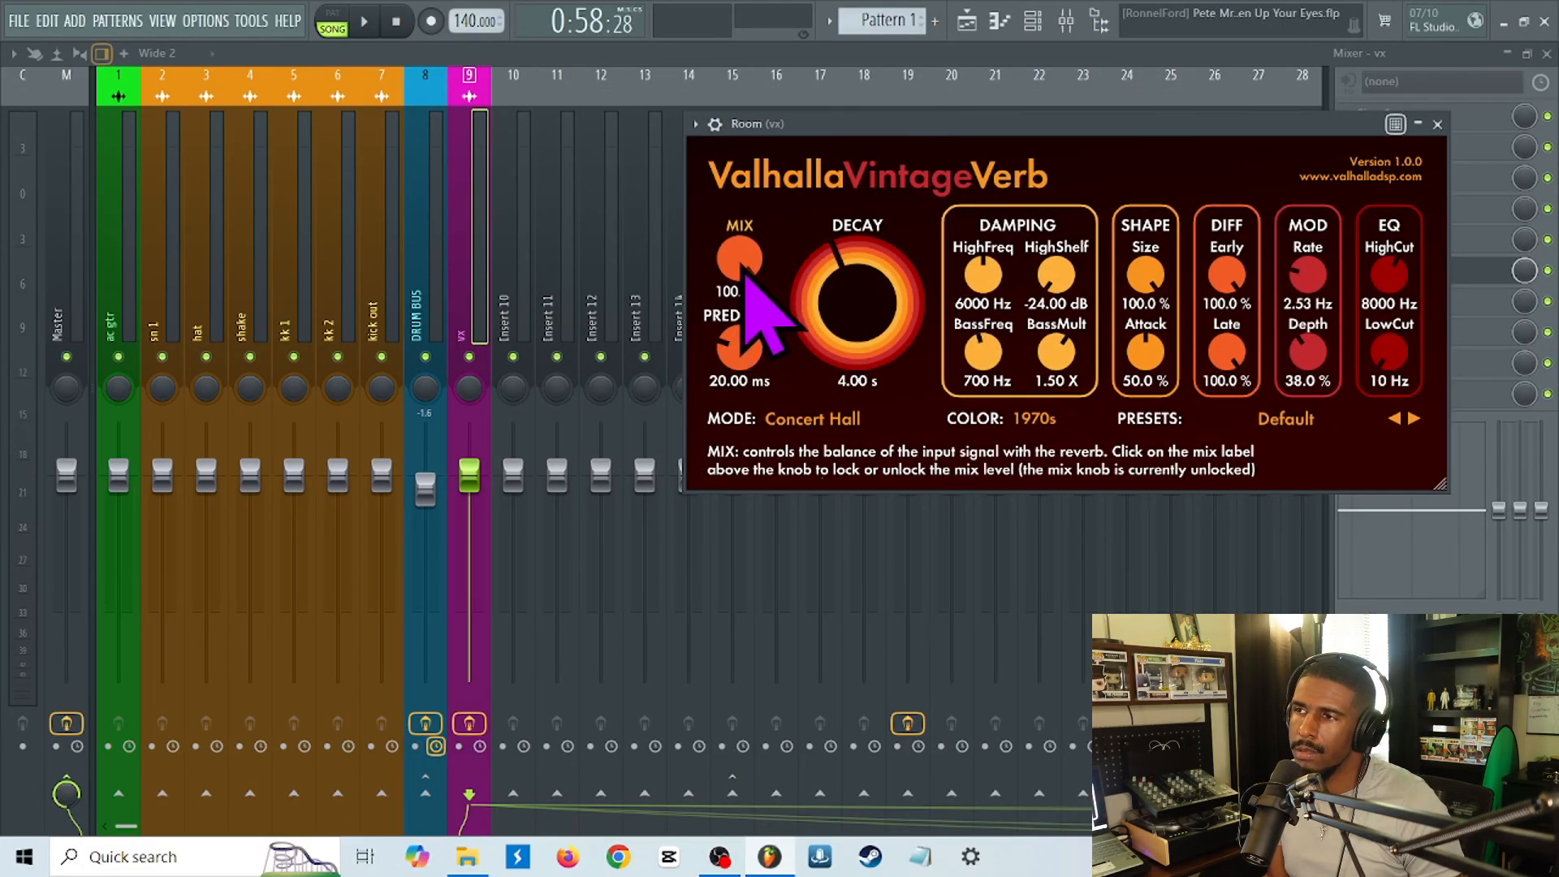
left_click_drag(746, 276, 735, 381)
left_click(363, 25)
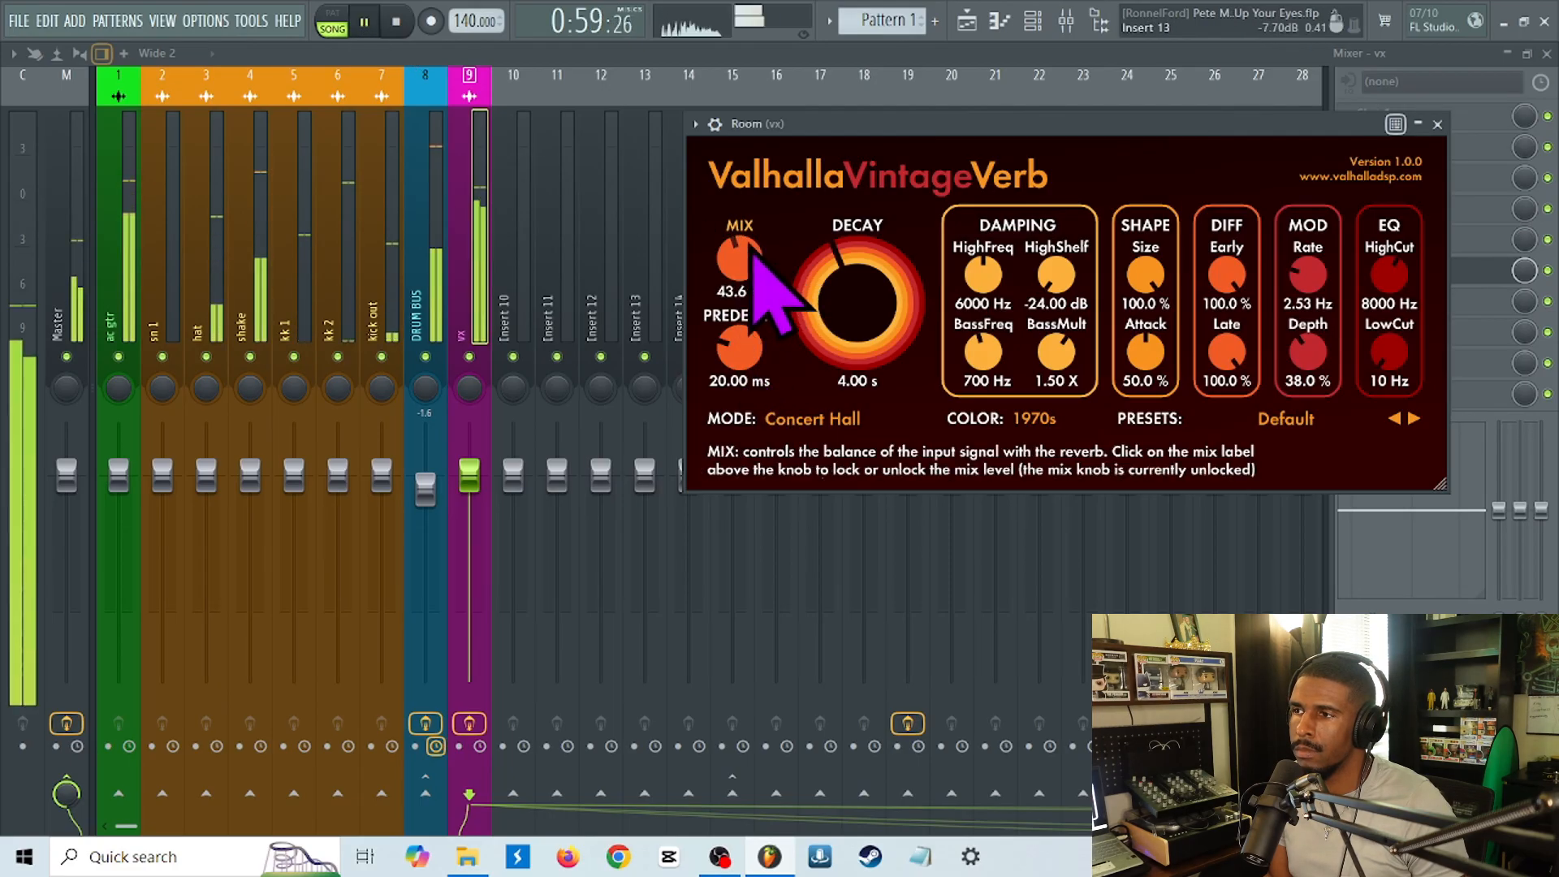
mouse_move(729, 270)
left_mouse_down()
mouse_move(736, 299)
mouse_move(759, 267)
left_mouse_up()
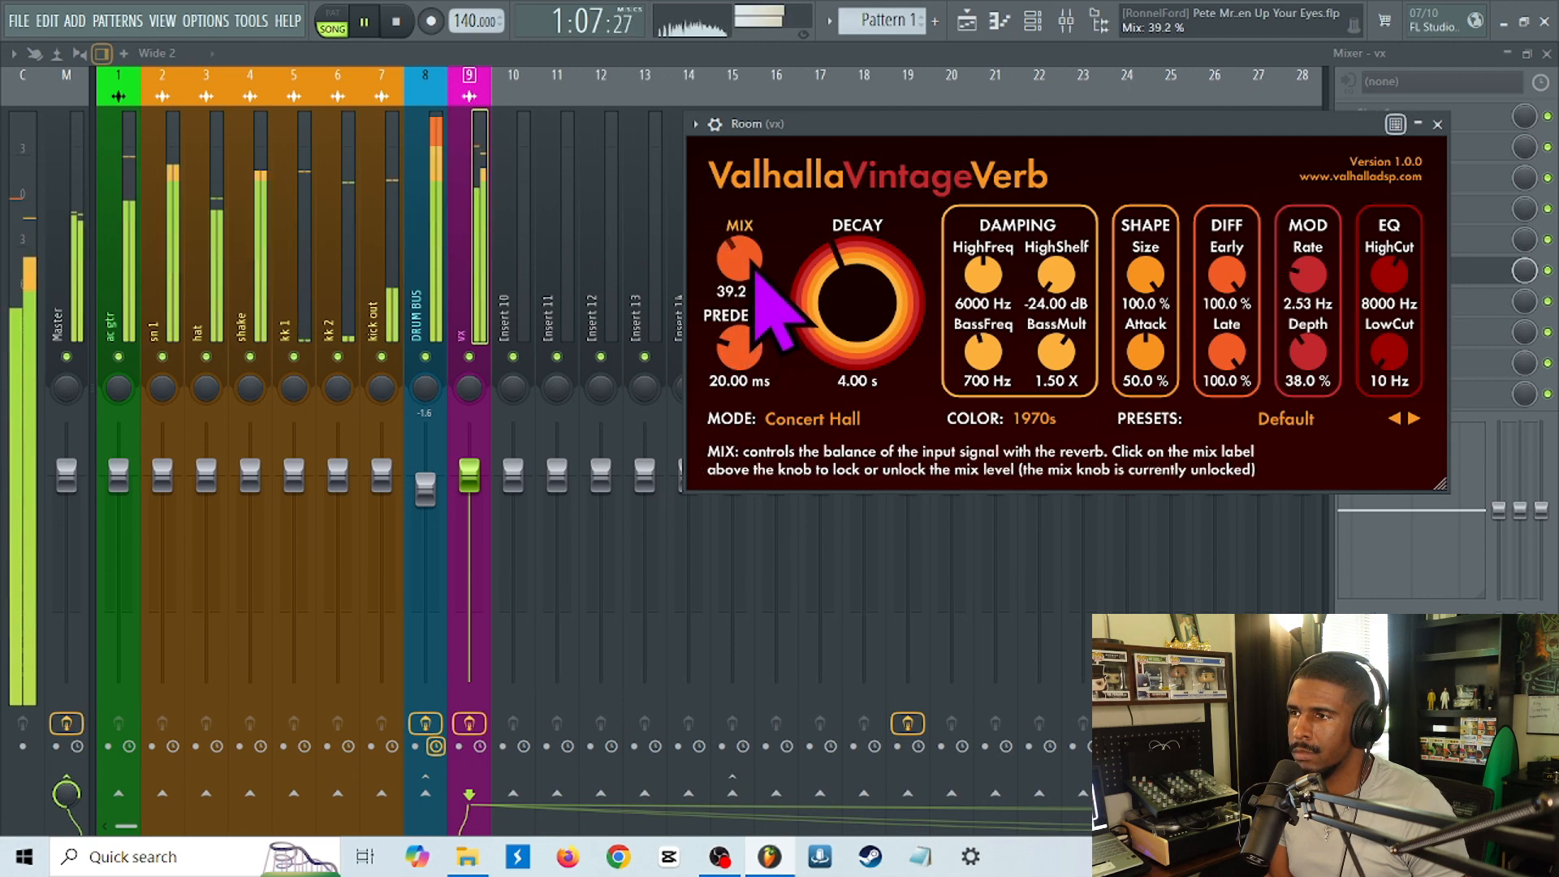
left_click(396, 23)
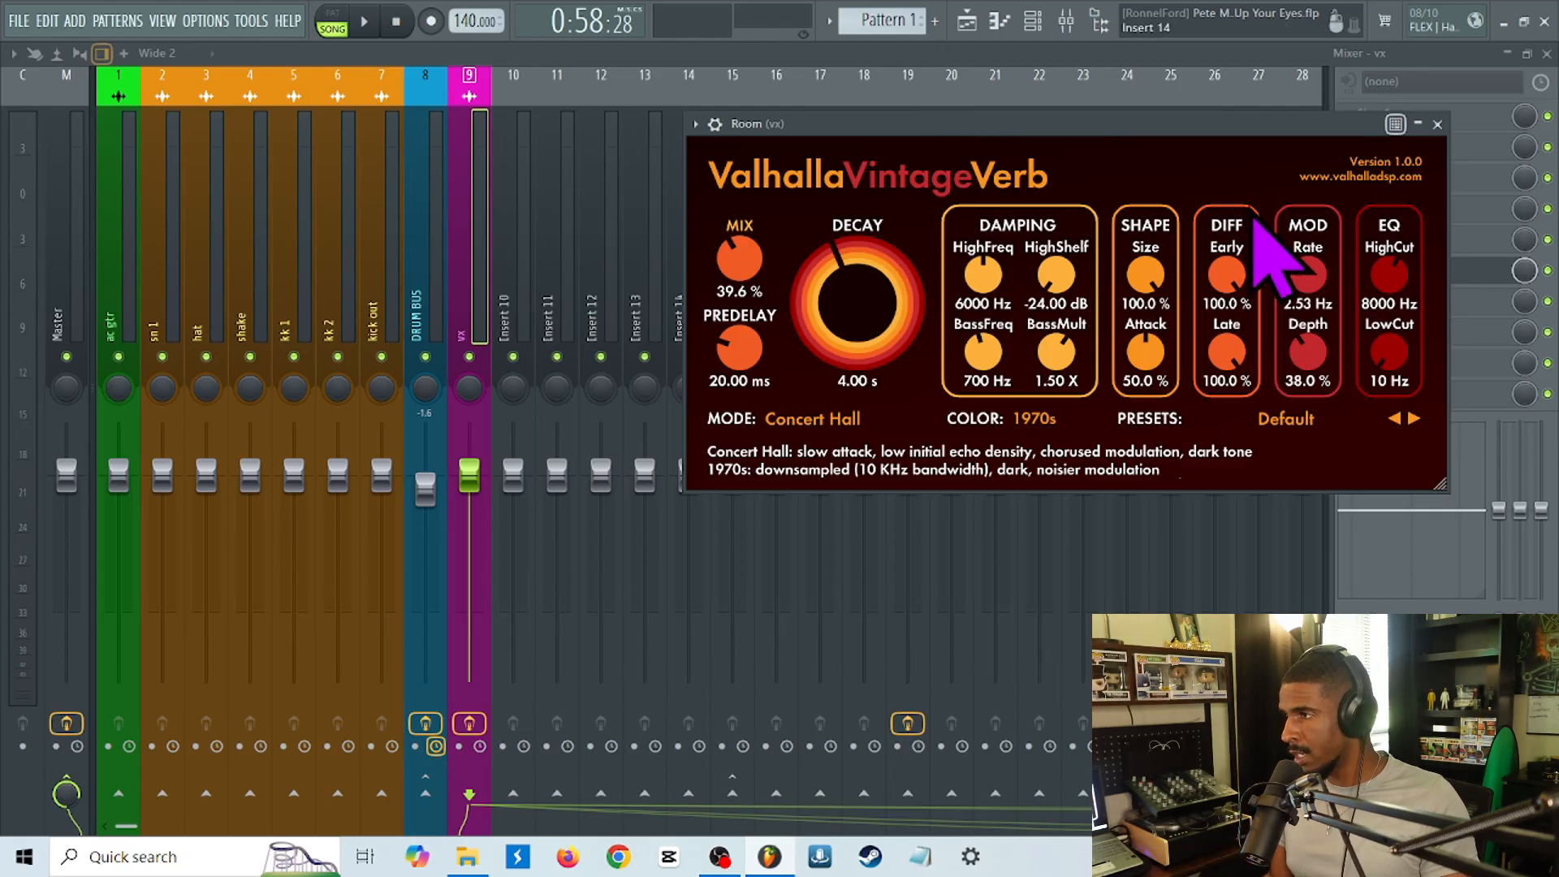
left_click(1483, 268)
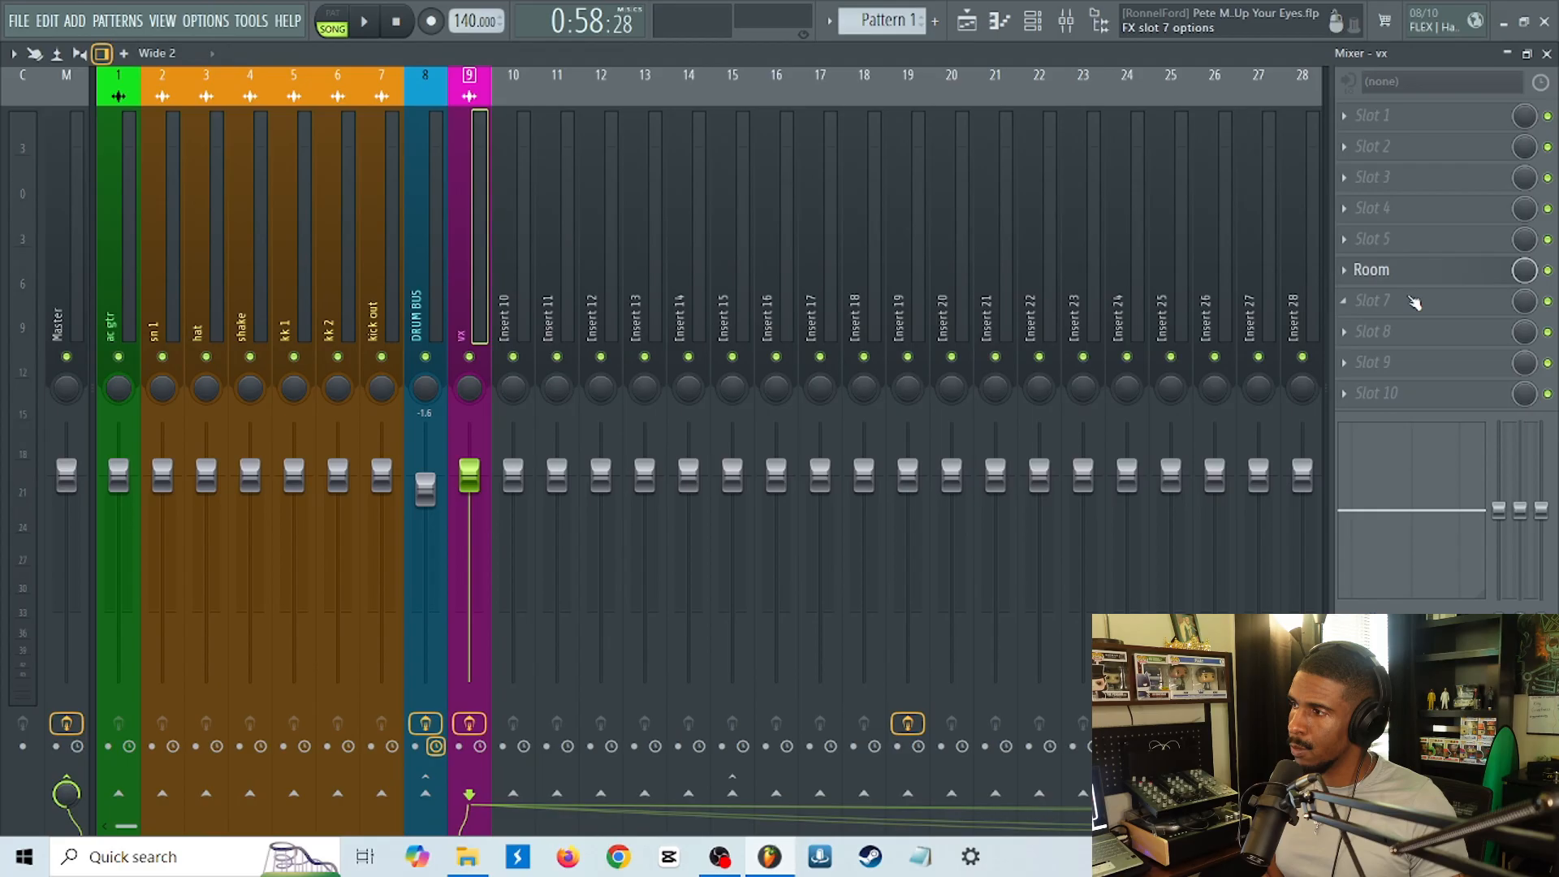
left_click(1355, 280)
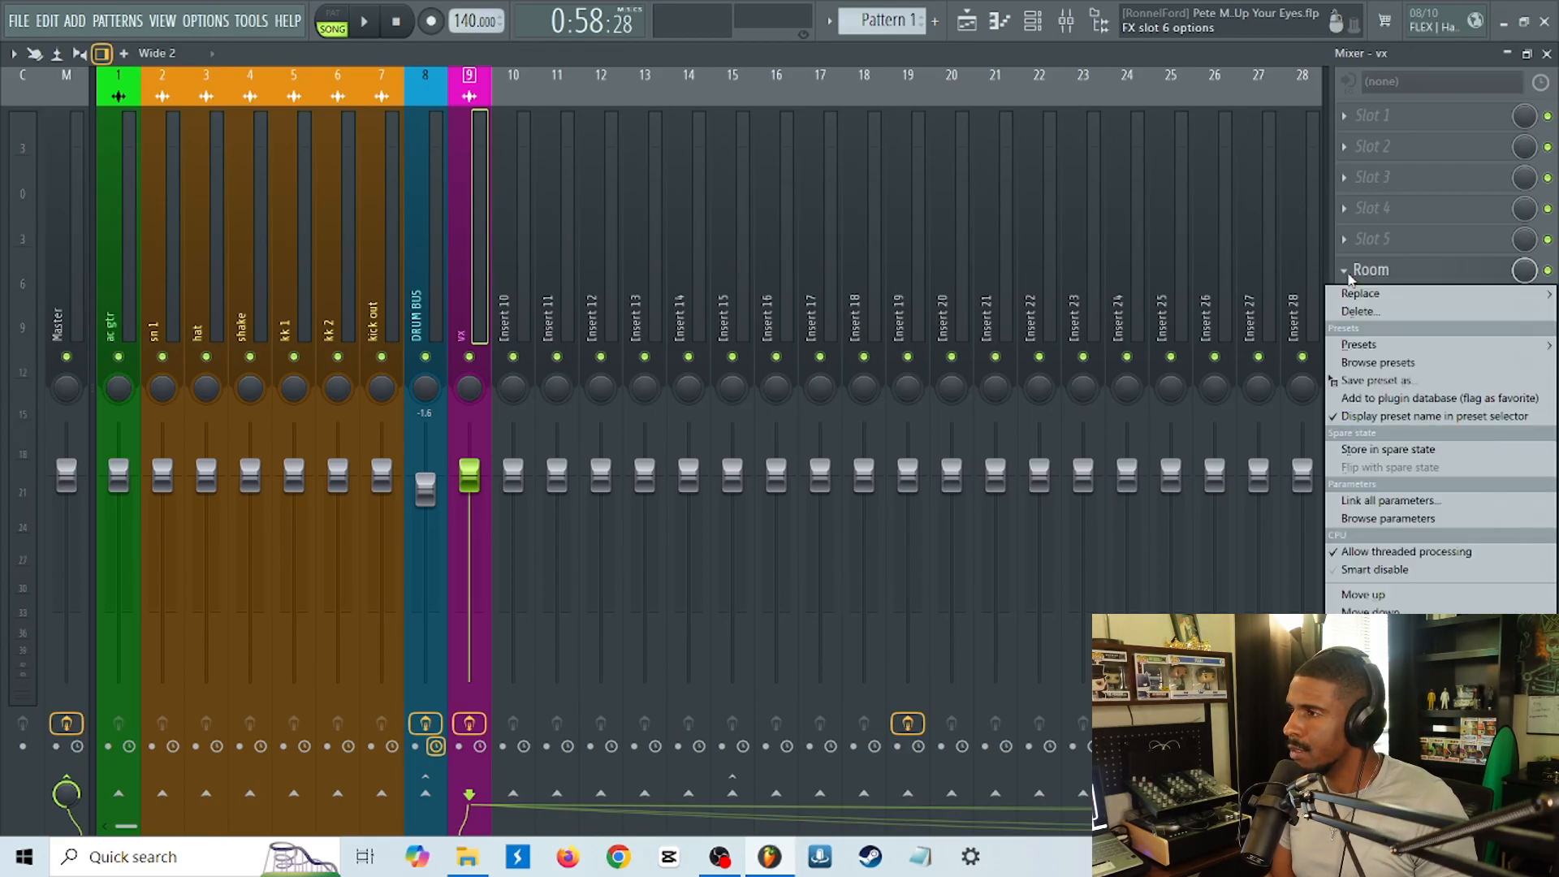
left_click(1377, 280)
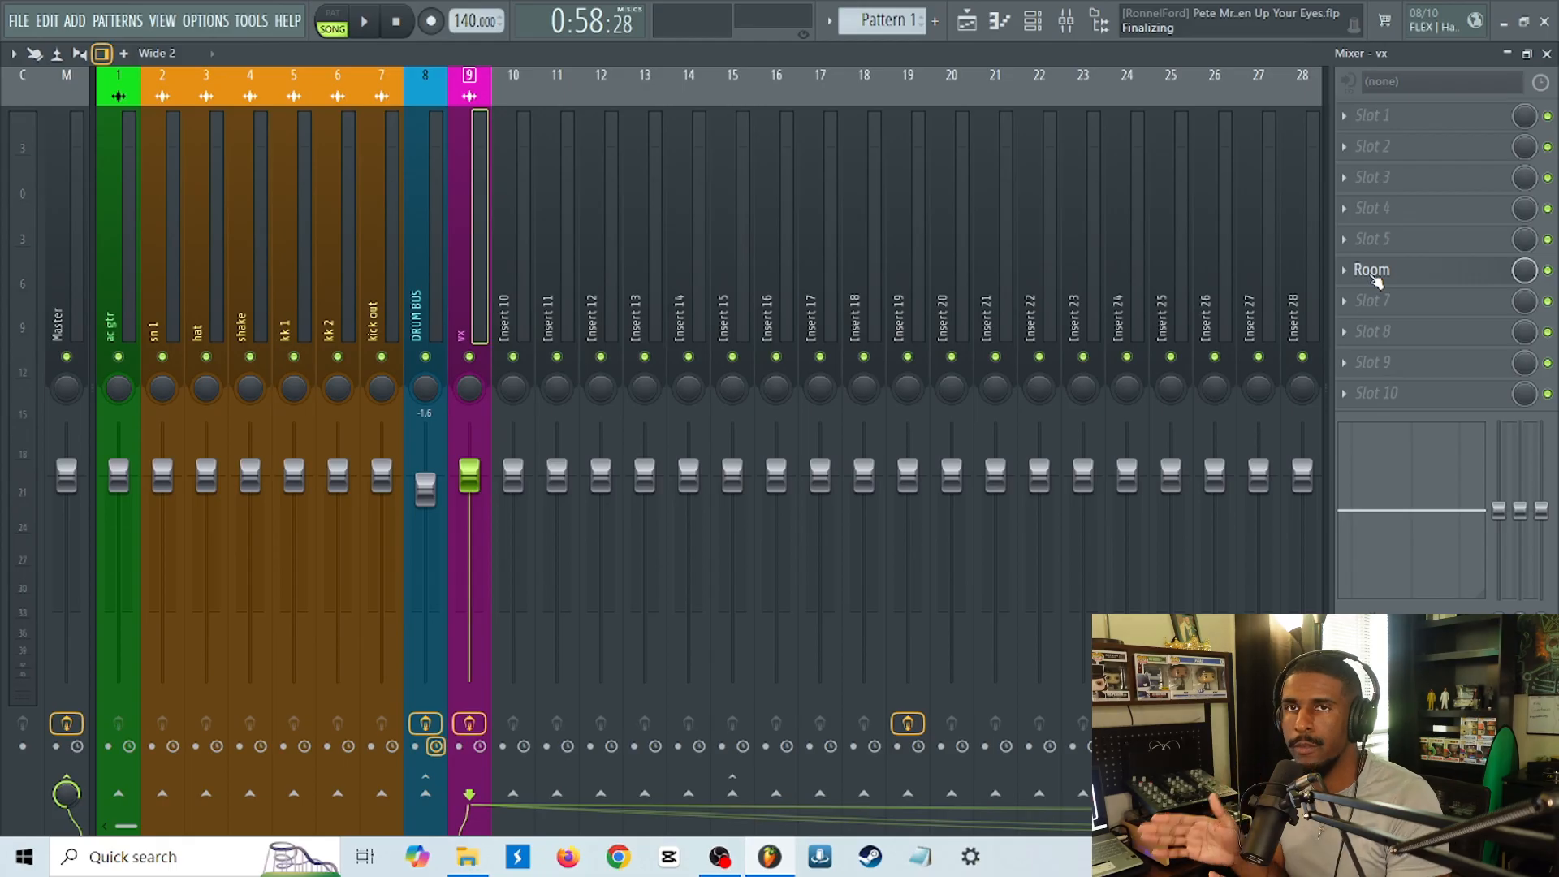
Dock the Insert 12 mixer track to the left, beside the Master track.
left_click(605, 315)
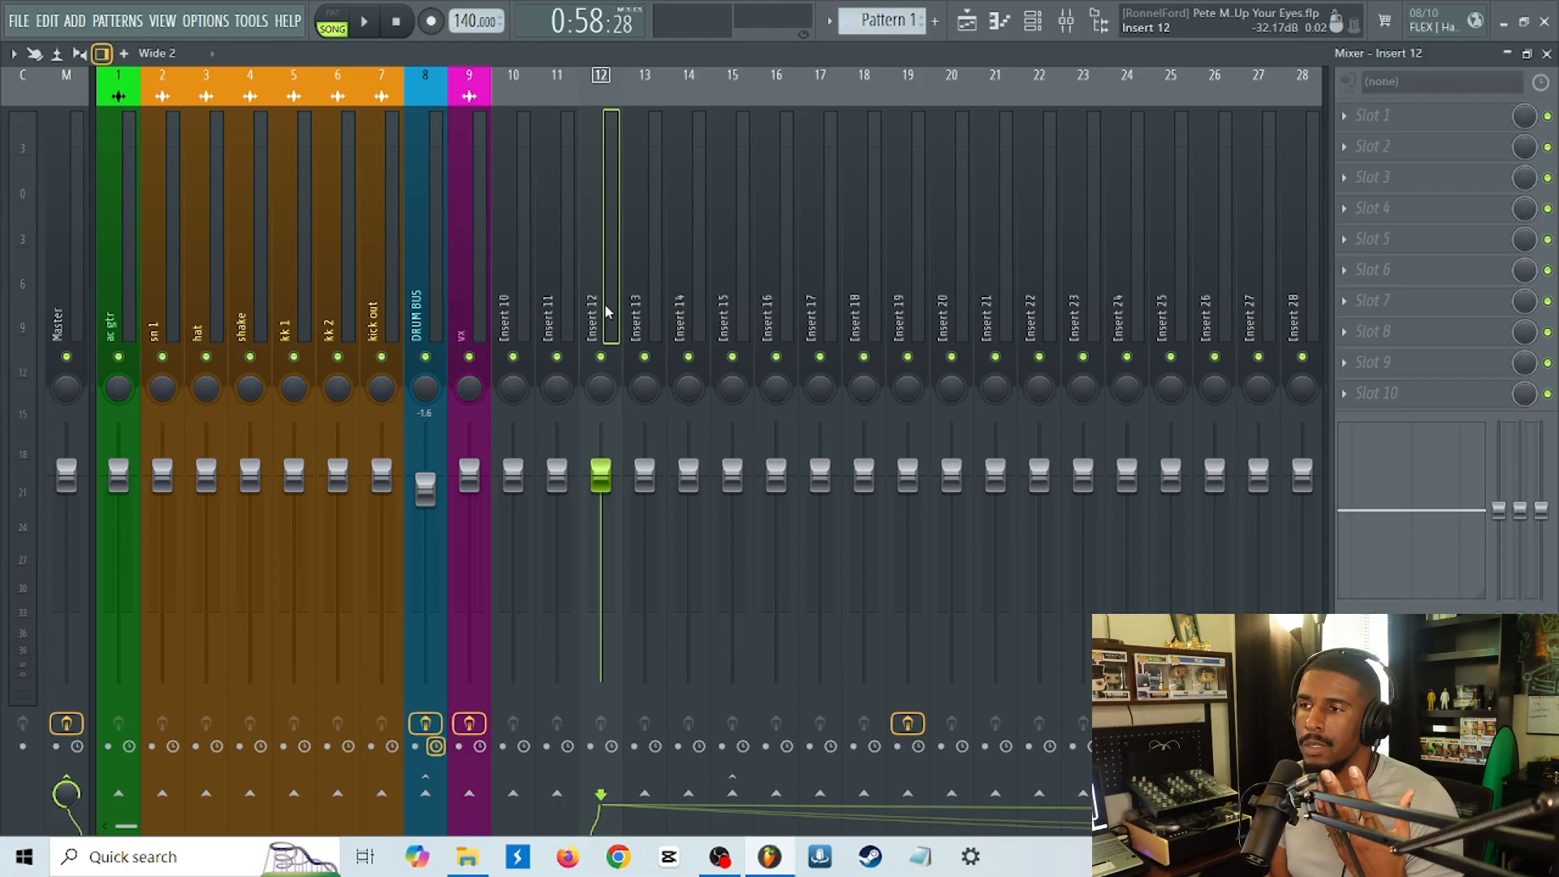
right_click(607, 312)
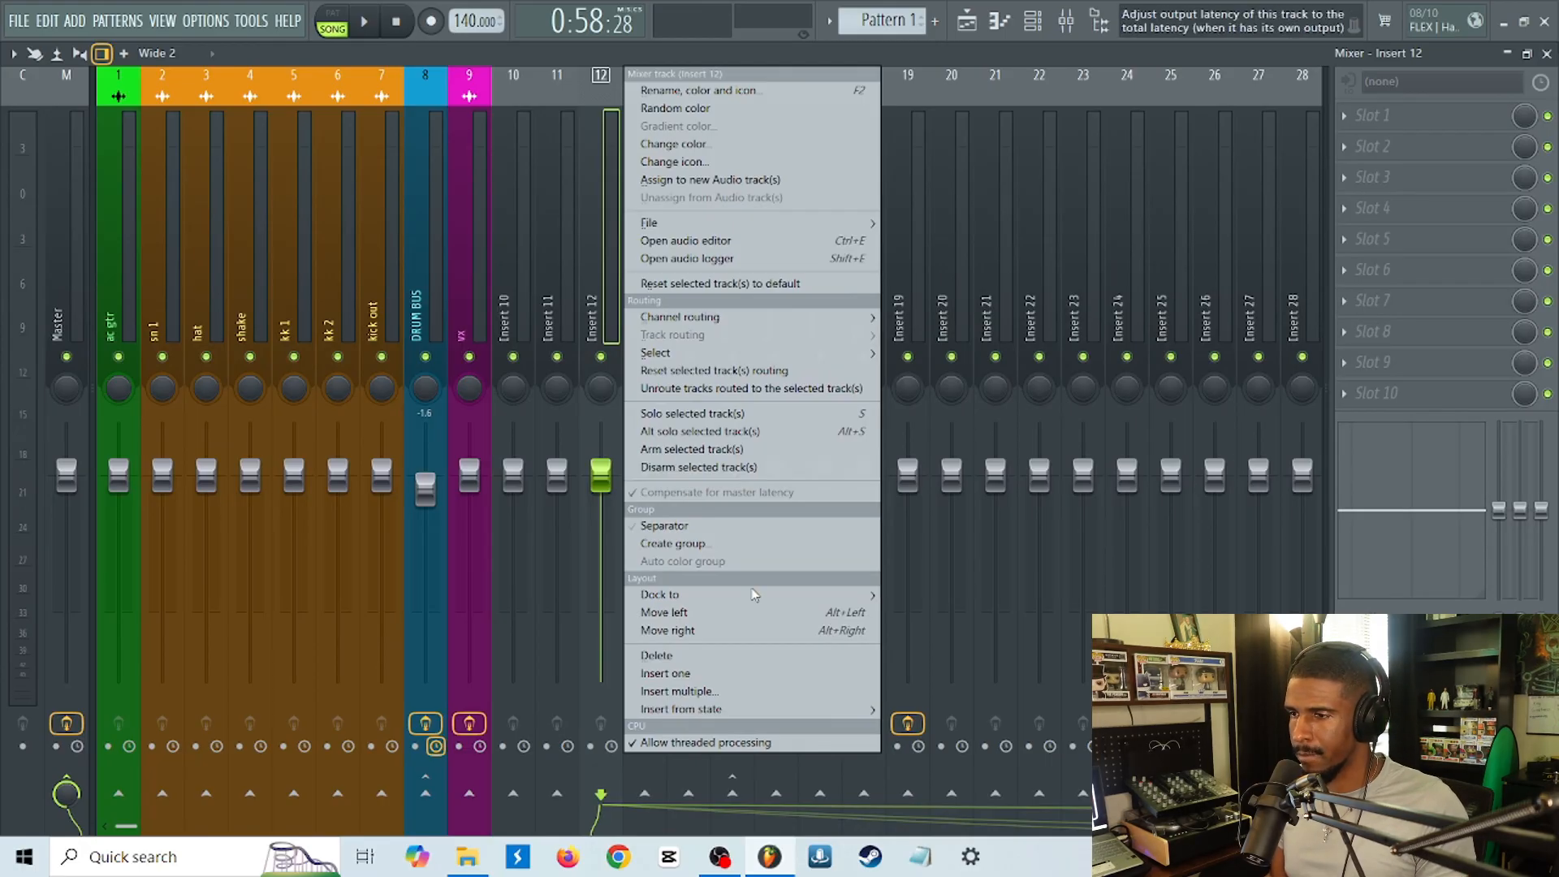
mouse_move(736, 605)
left_click(936, 615)
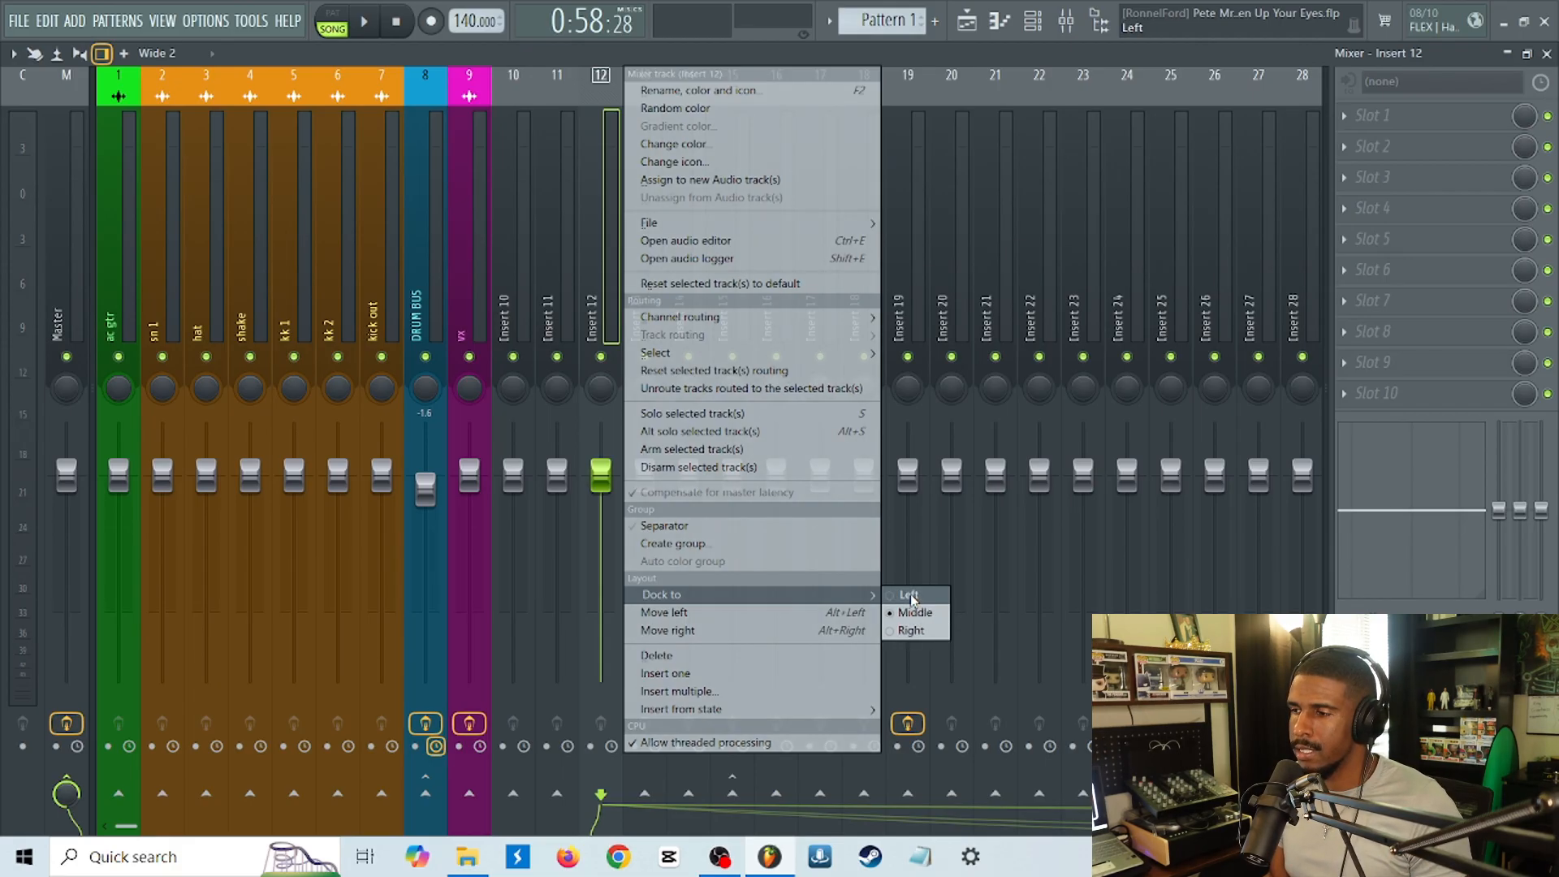
left_click(910, 596)
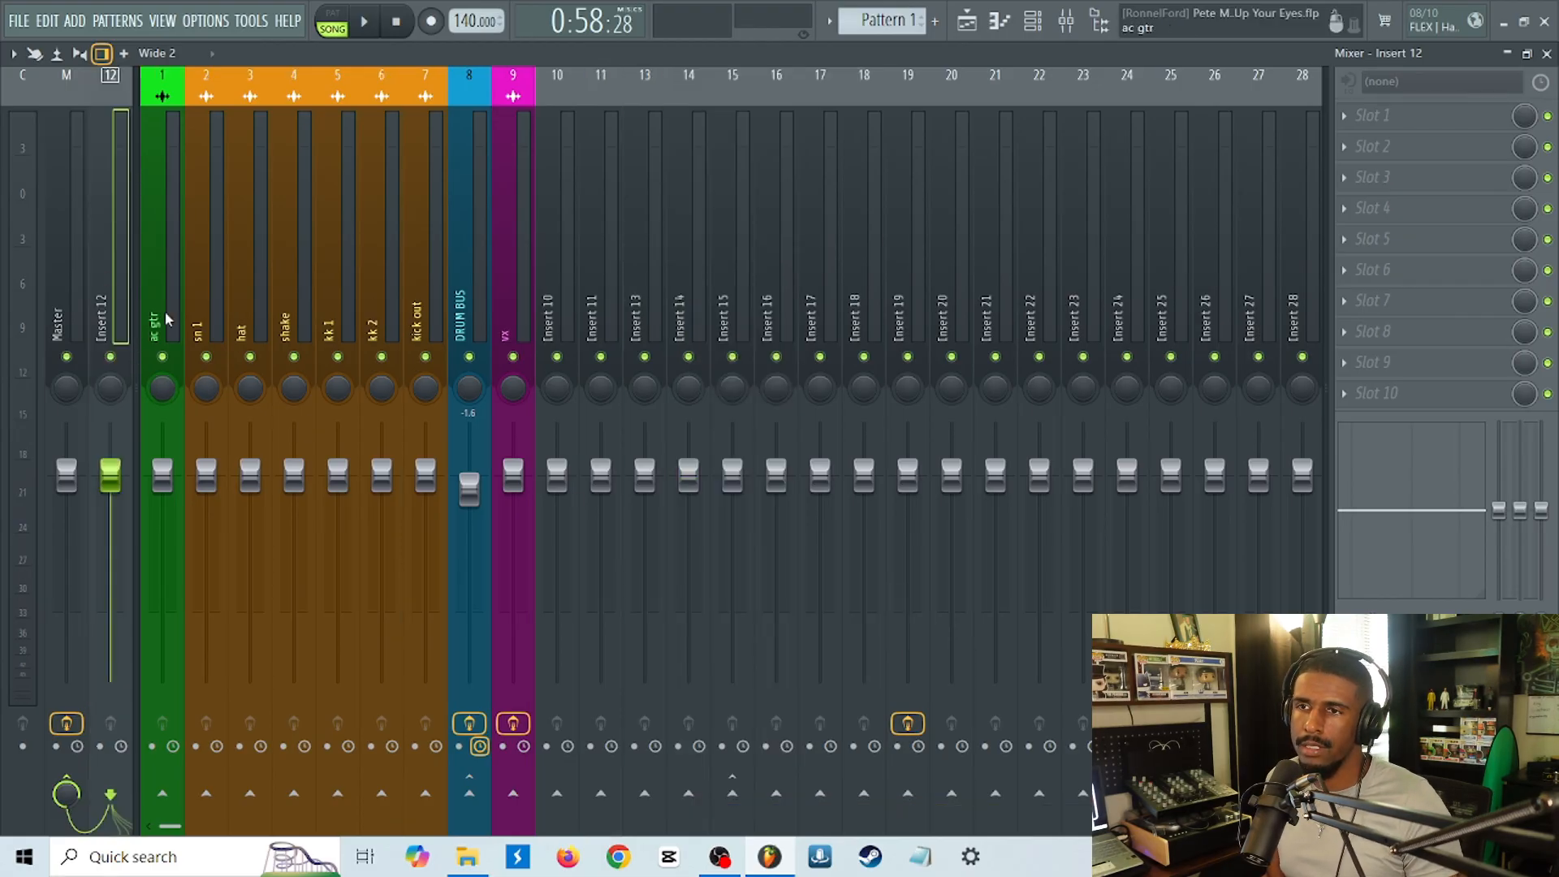
Rename the Insert 12 track as REVERB and color it red.
right_click(114, 302)
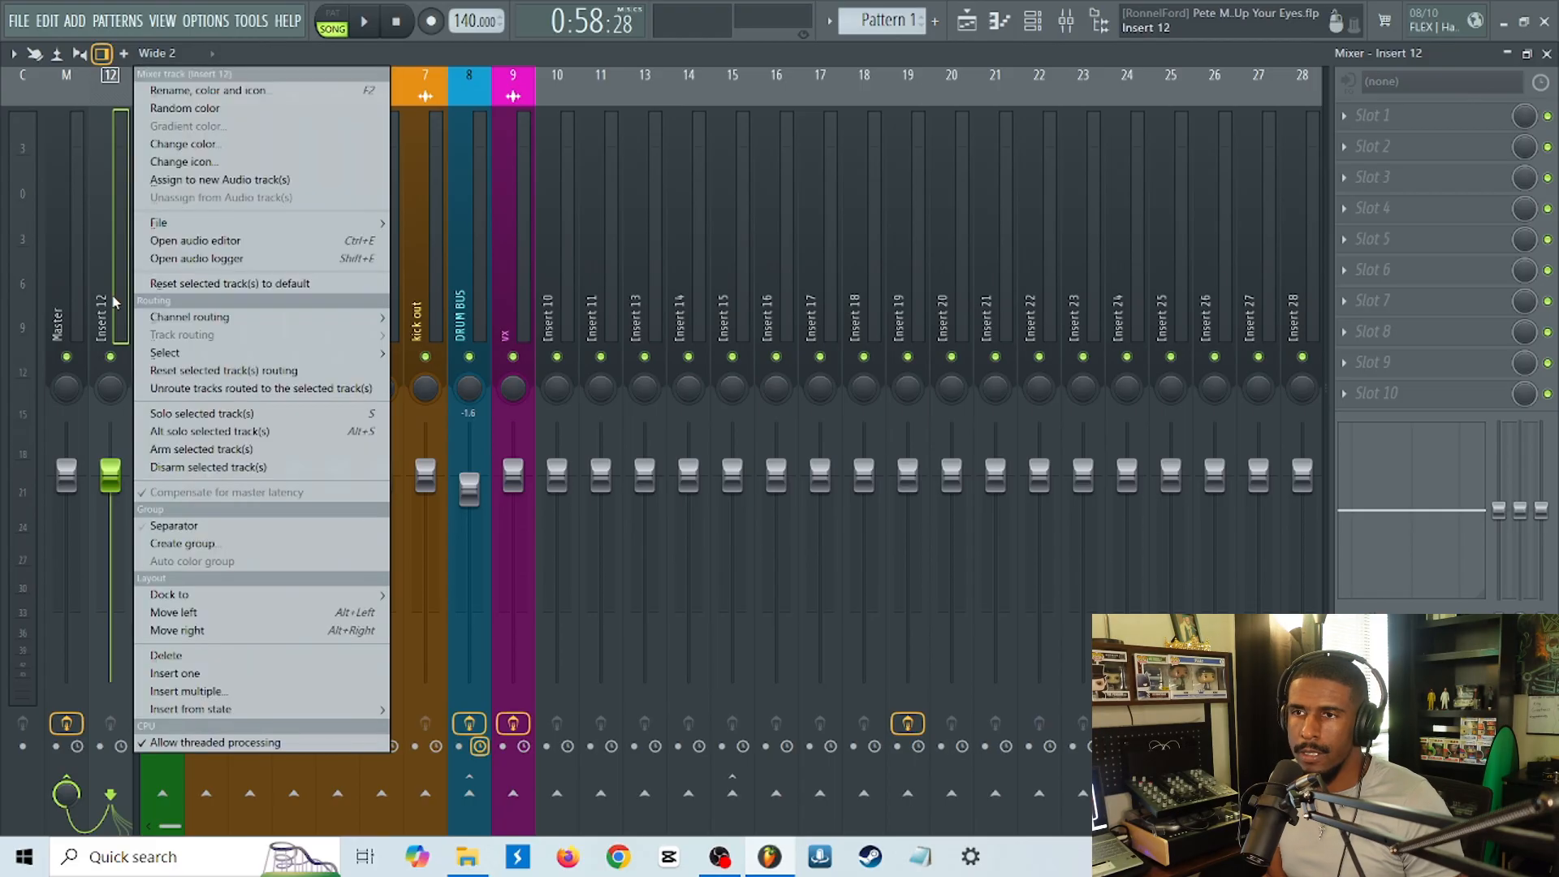
left_click(257, 93)
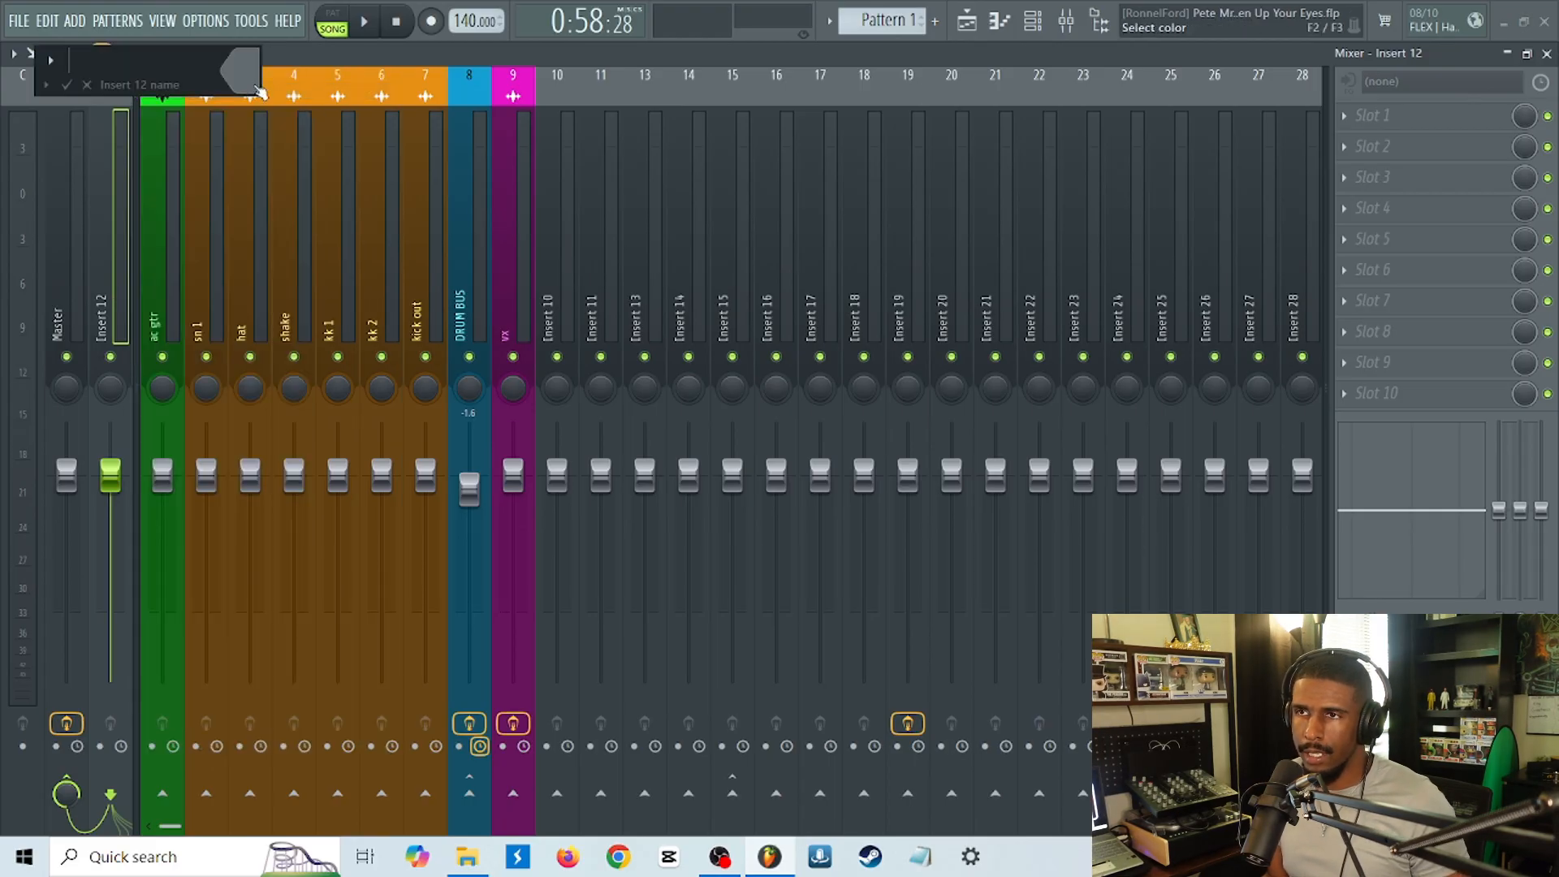
key("Caps_Lock")
key("Caps_Lock")
type("RE")
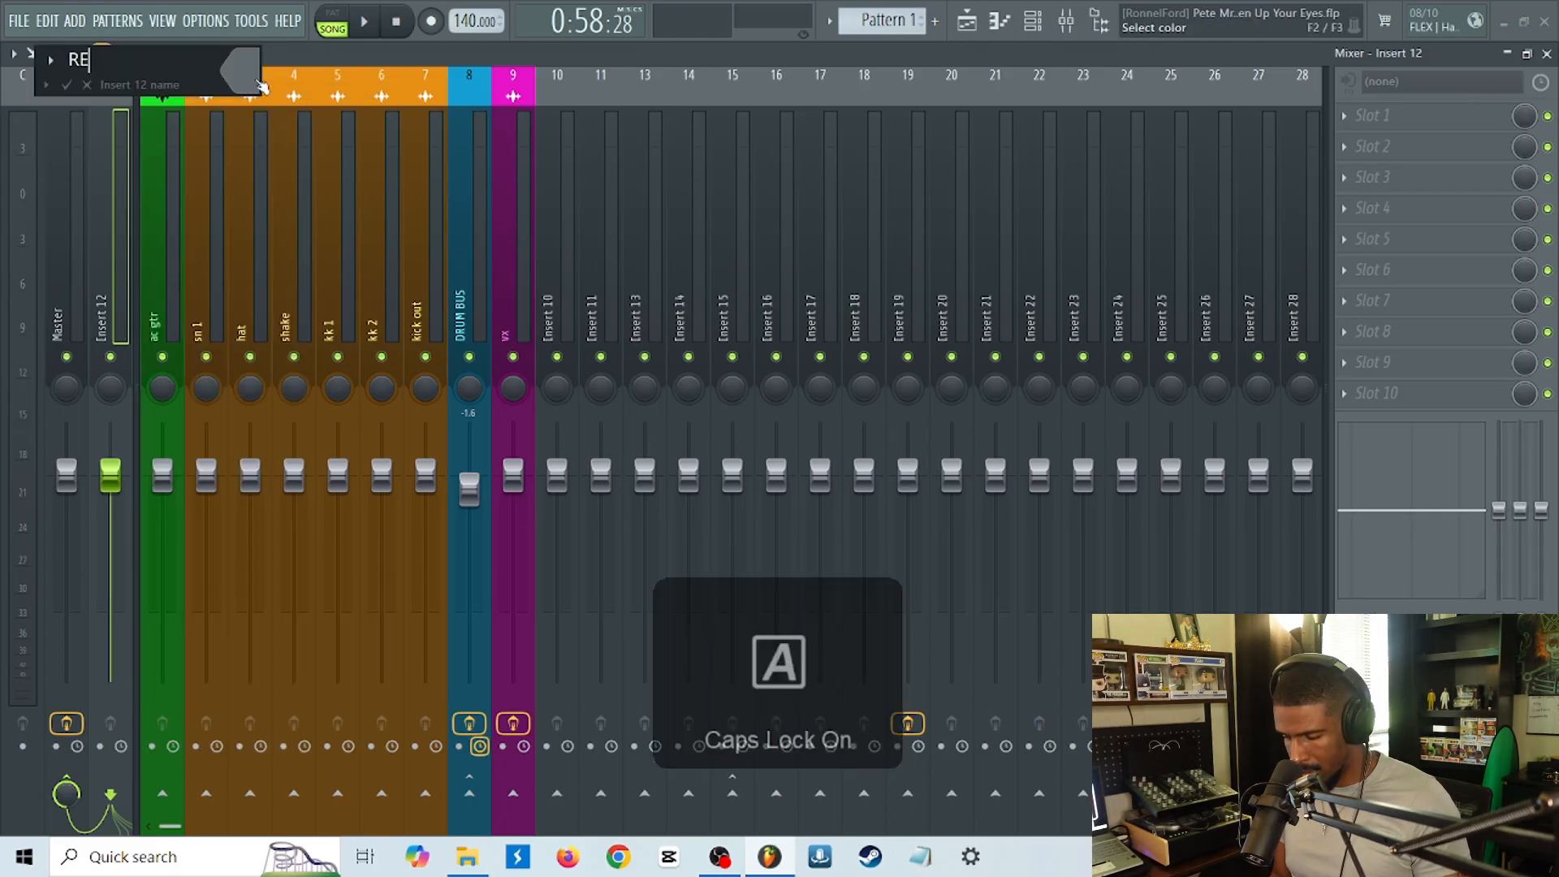
type("VERB")
key("Return")
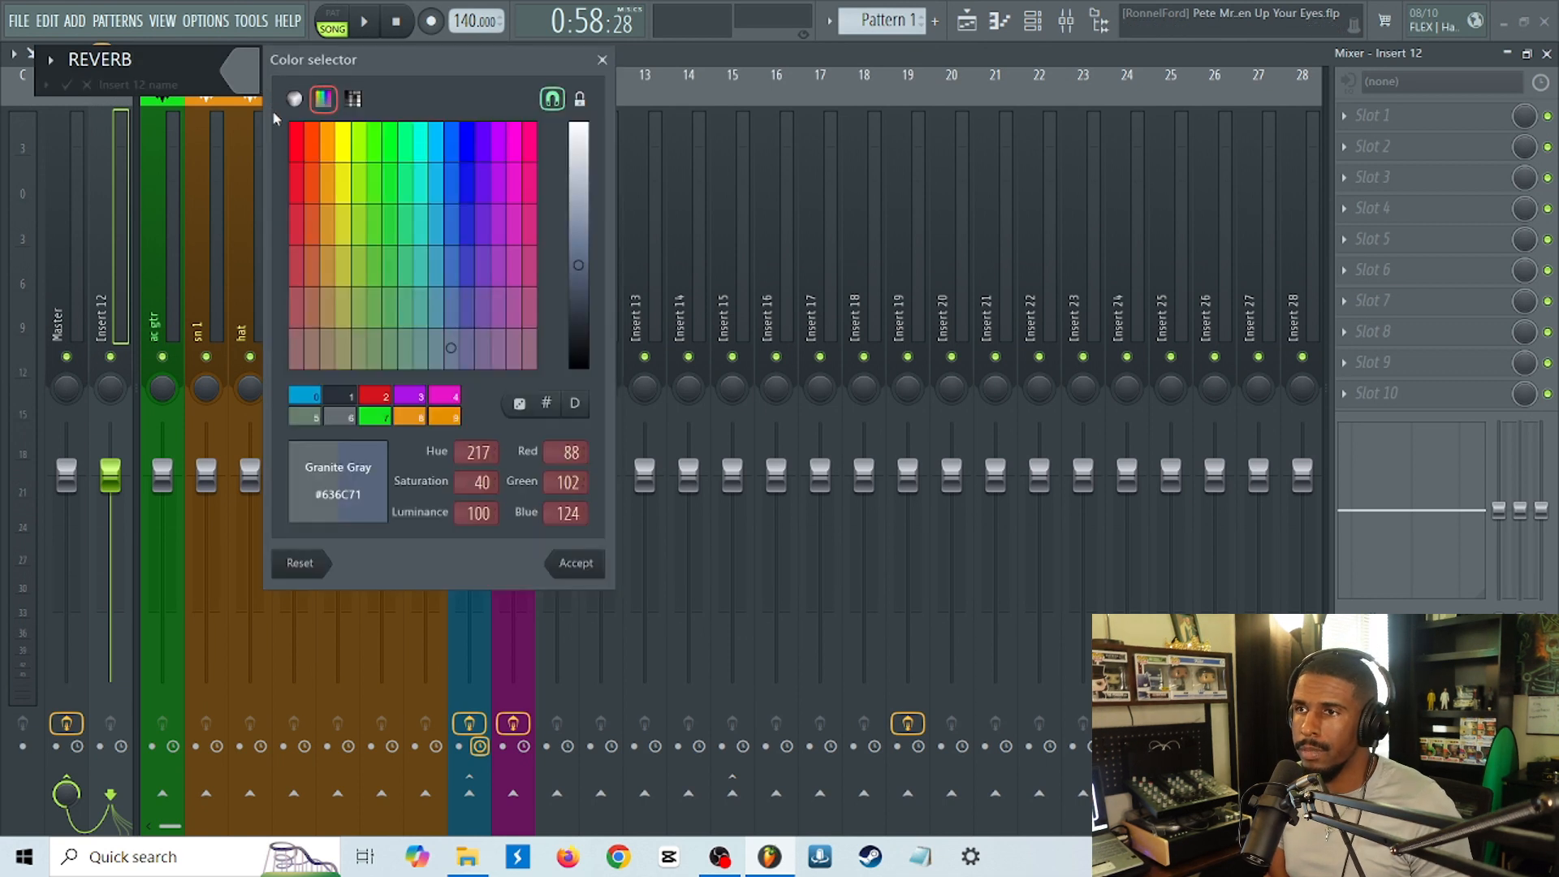
left_click(301, 153)
left_click(578, 562)
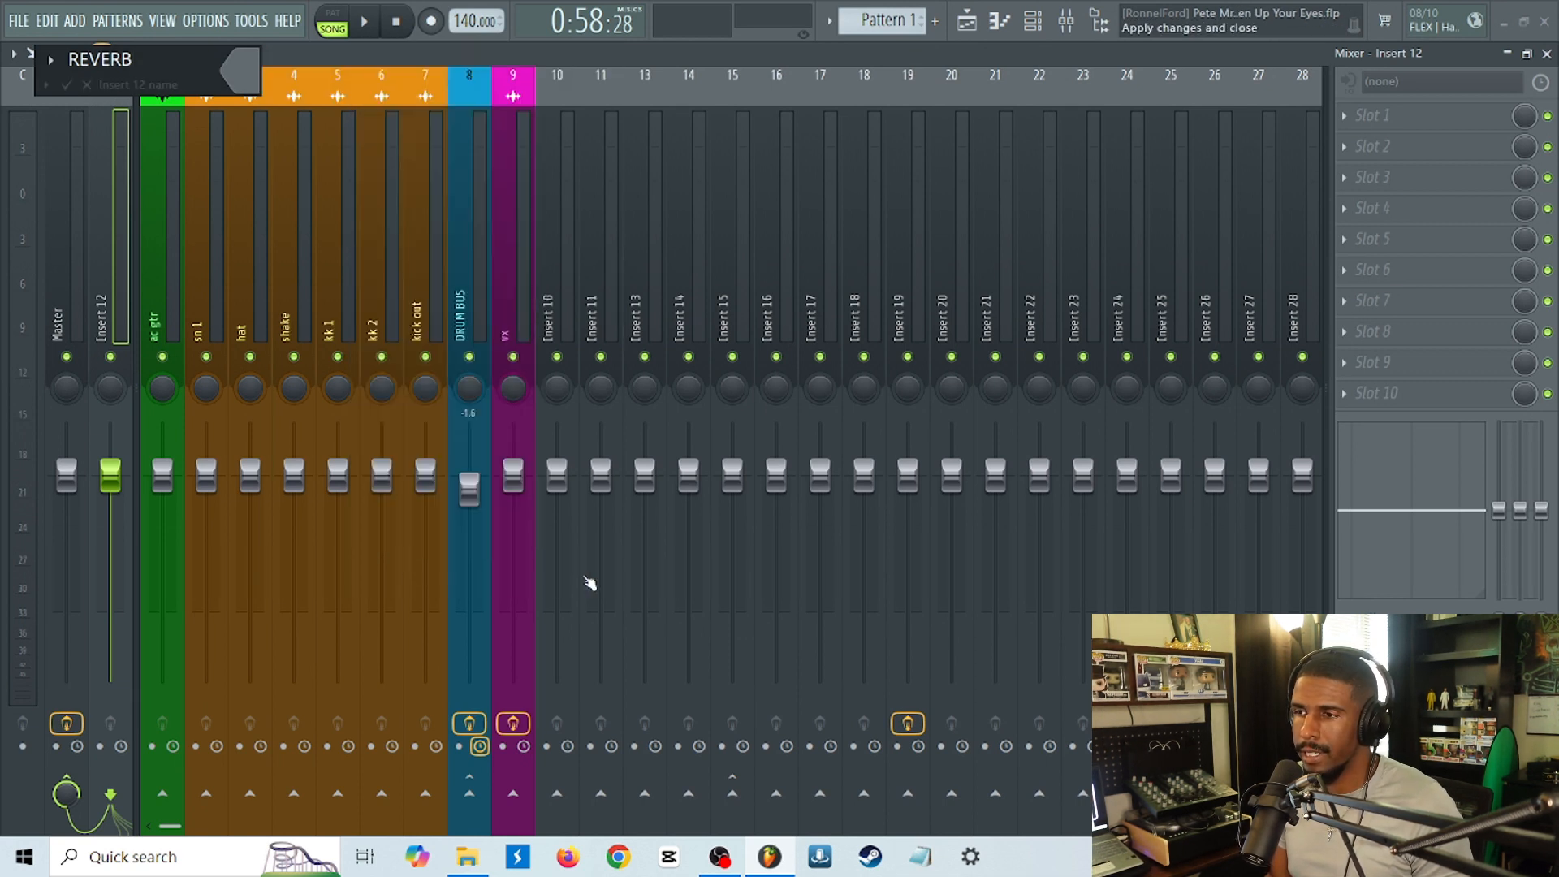
key("Return")
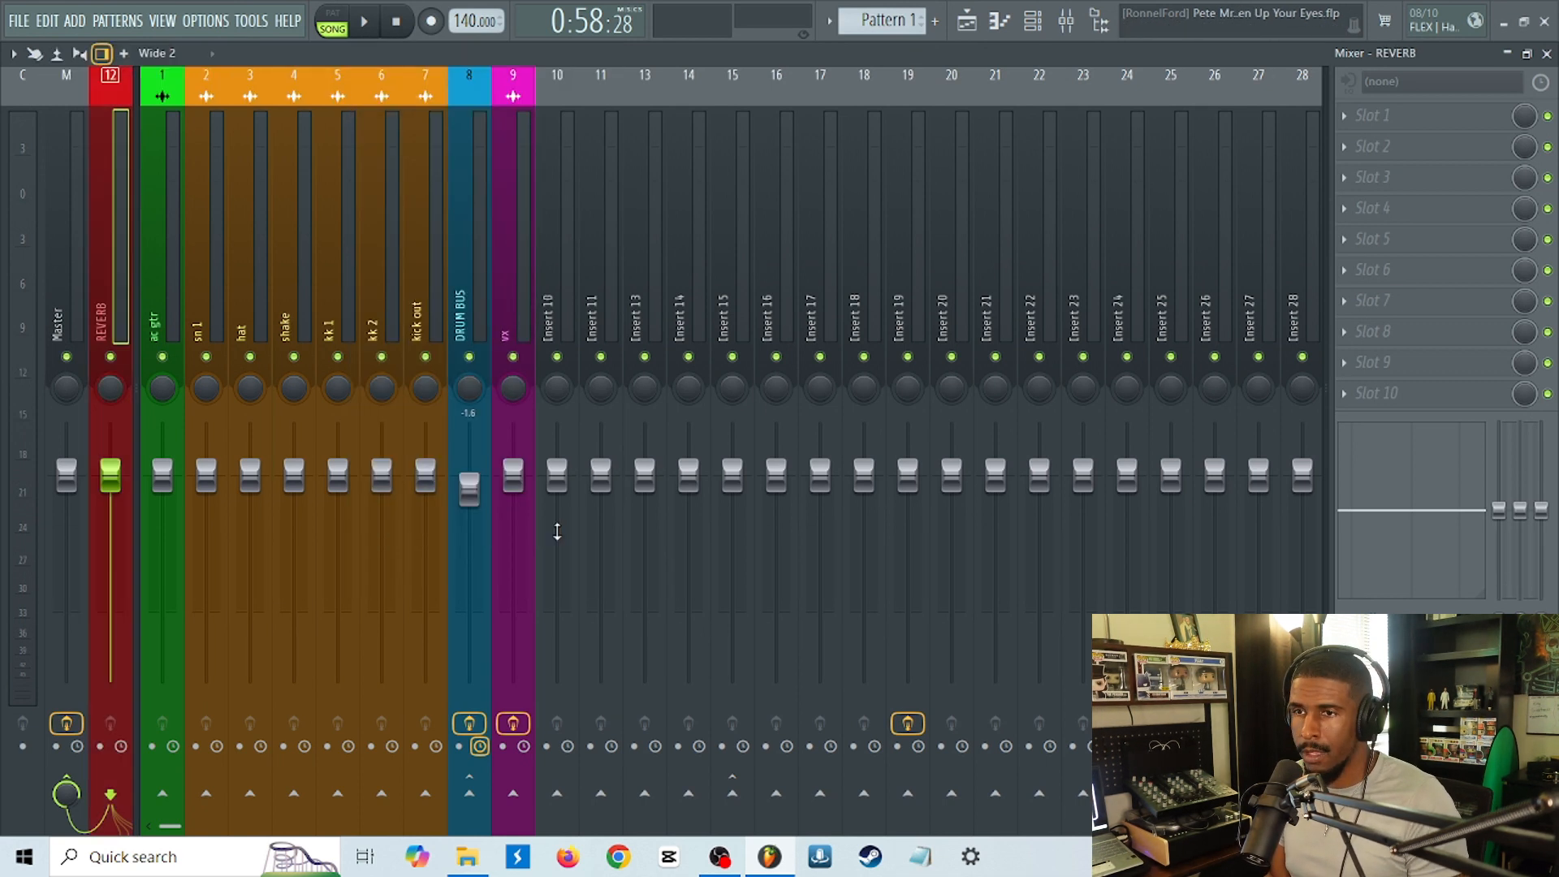
Copy the vx track's slot 6 reverb, with its current settings, onto the REVERB track and close its window.
left_click(532, 313)
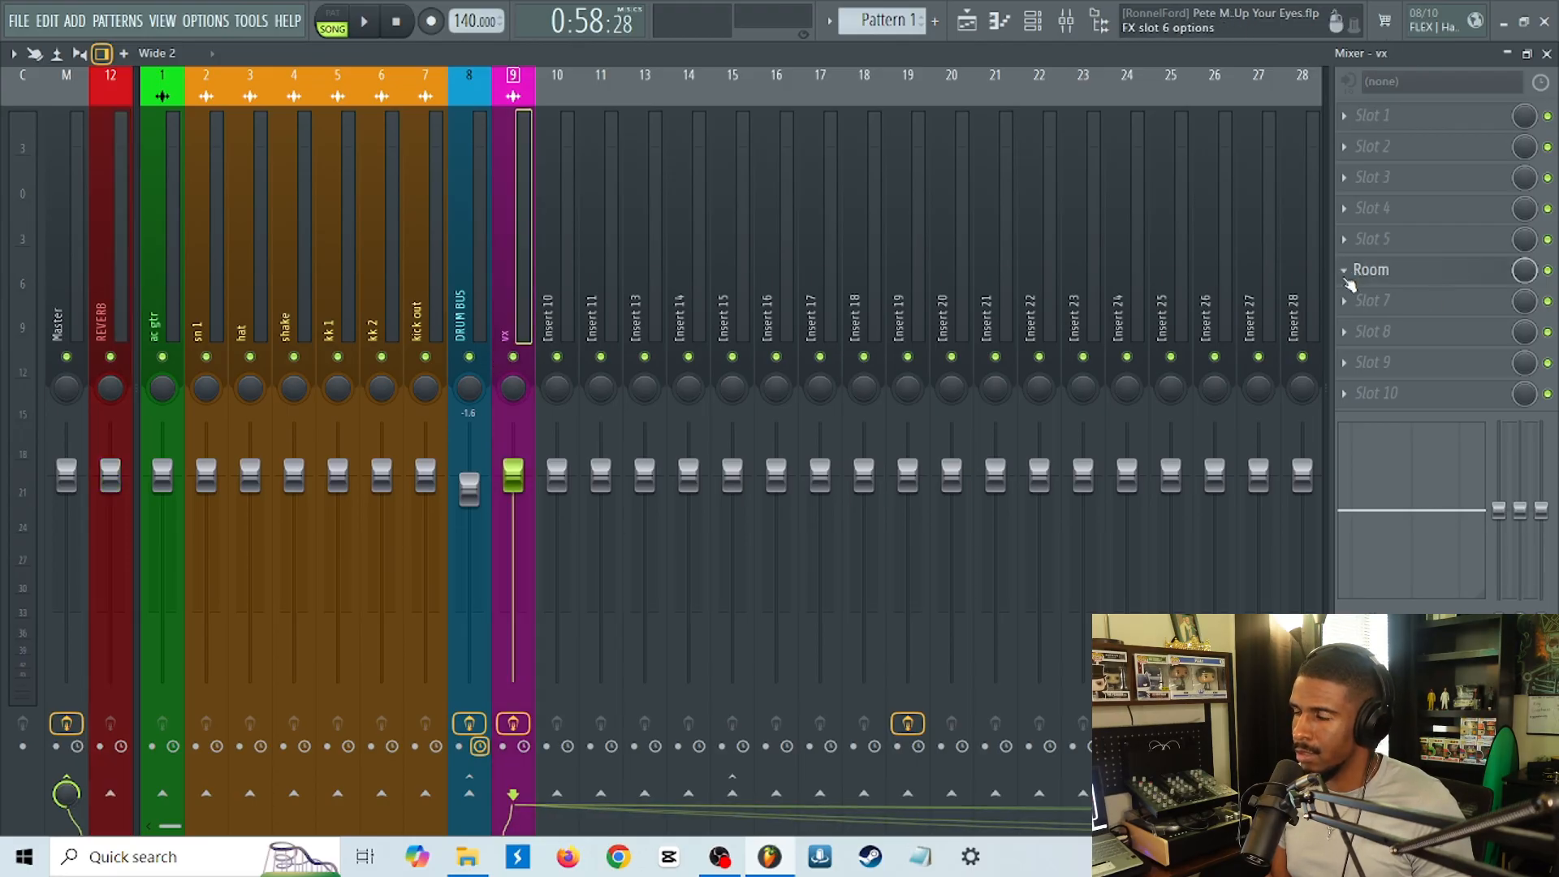
left_click(1349, 280)
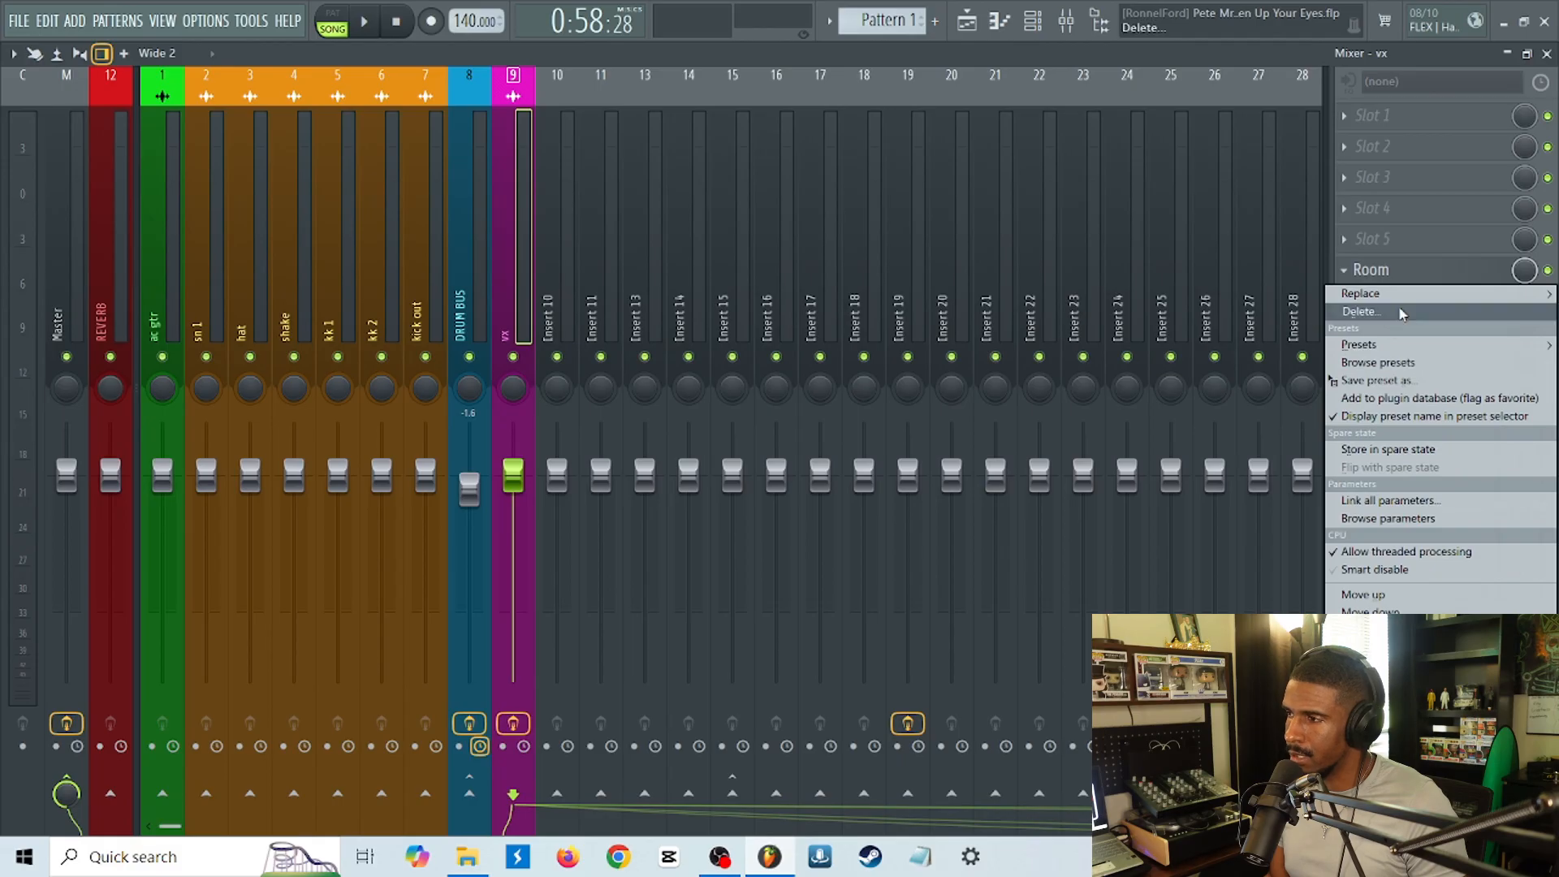
mouse_move(1381, 293)
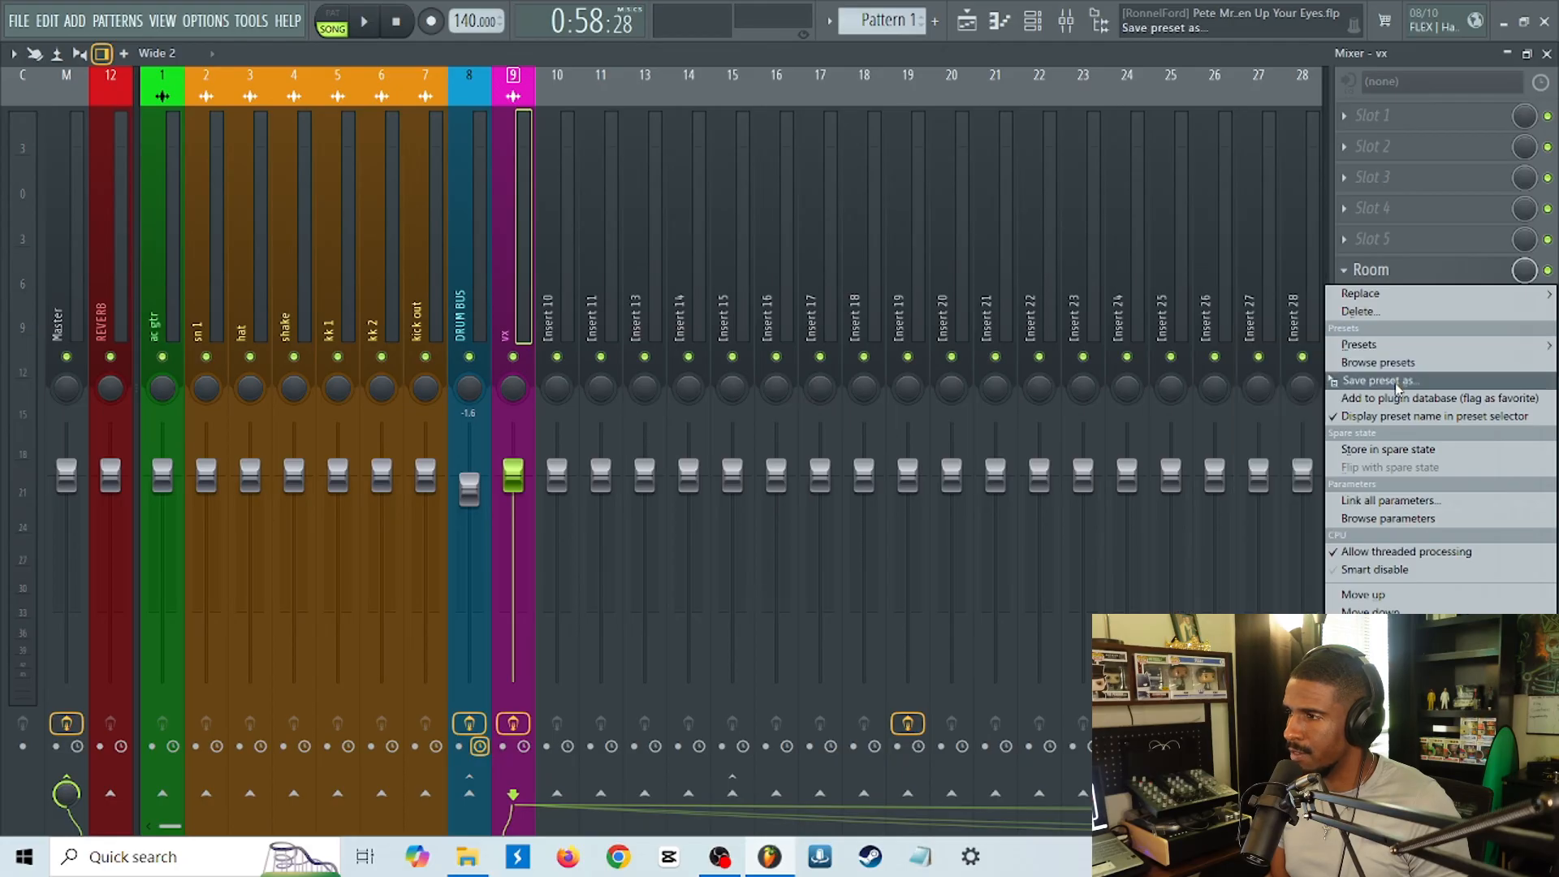
left_click_drag(1397, 389, 115, 268)
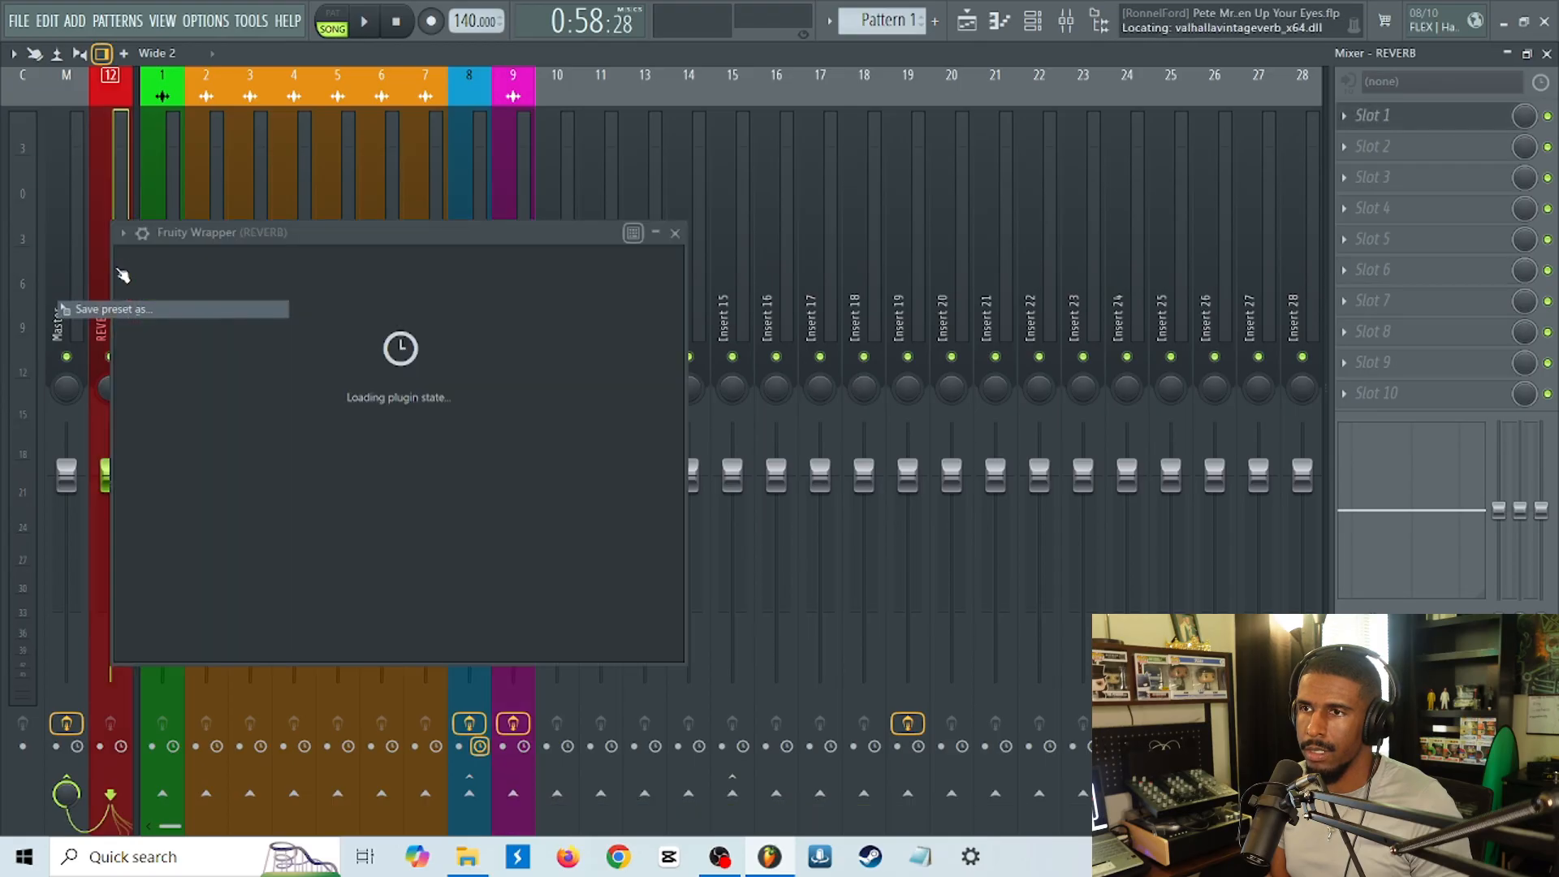
key("Escape")
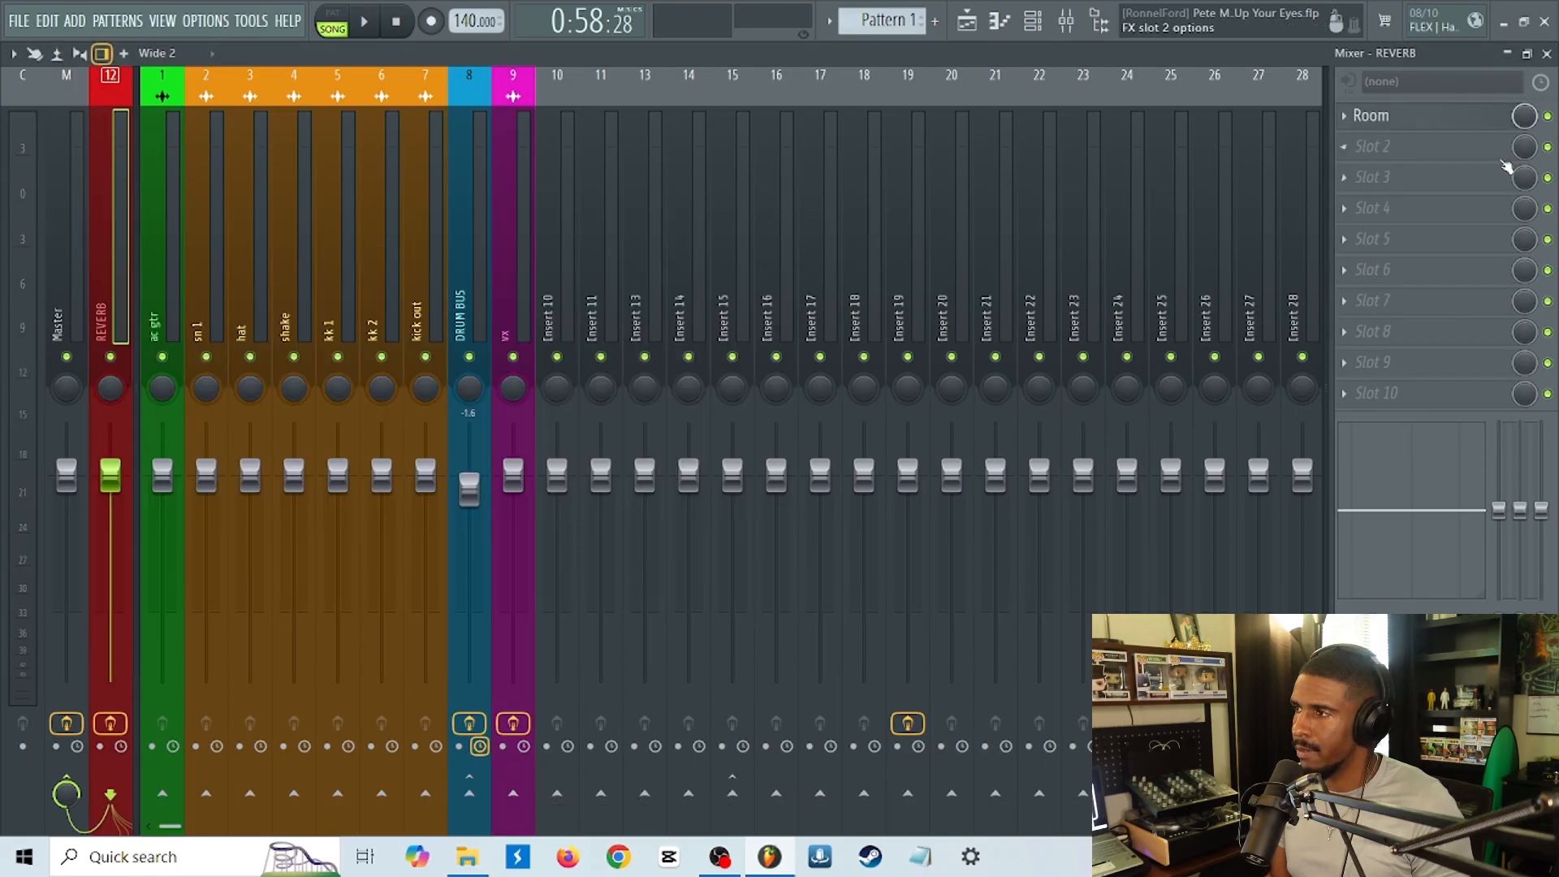
Delete the Room reverb from slot 6 of the vx track.
left_click(516, 315)
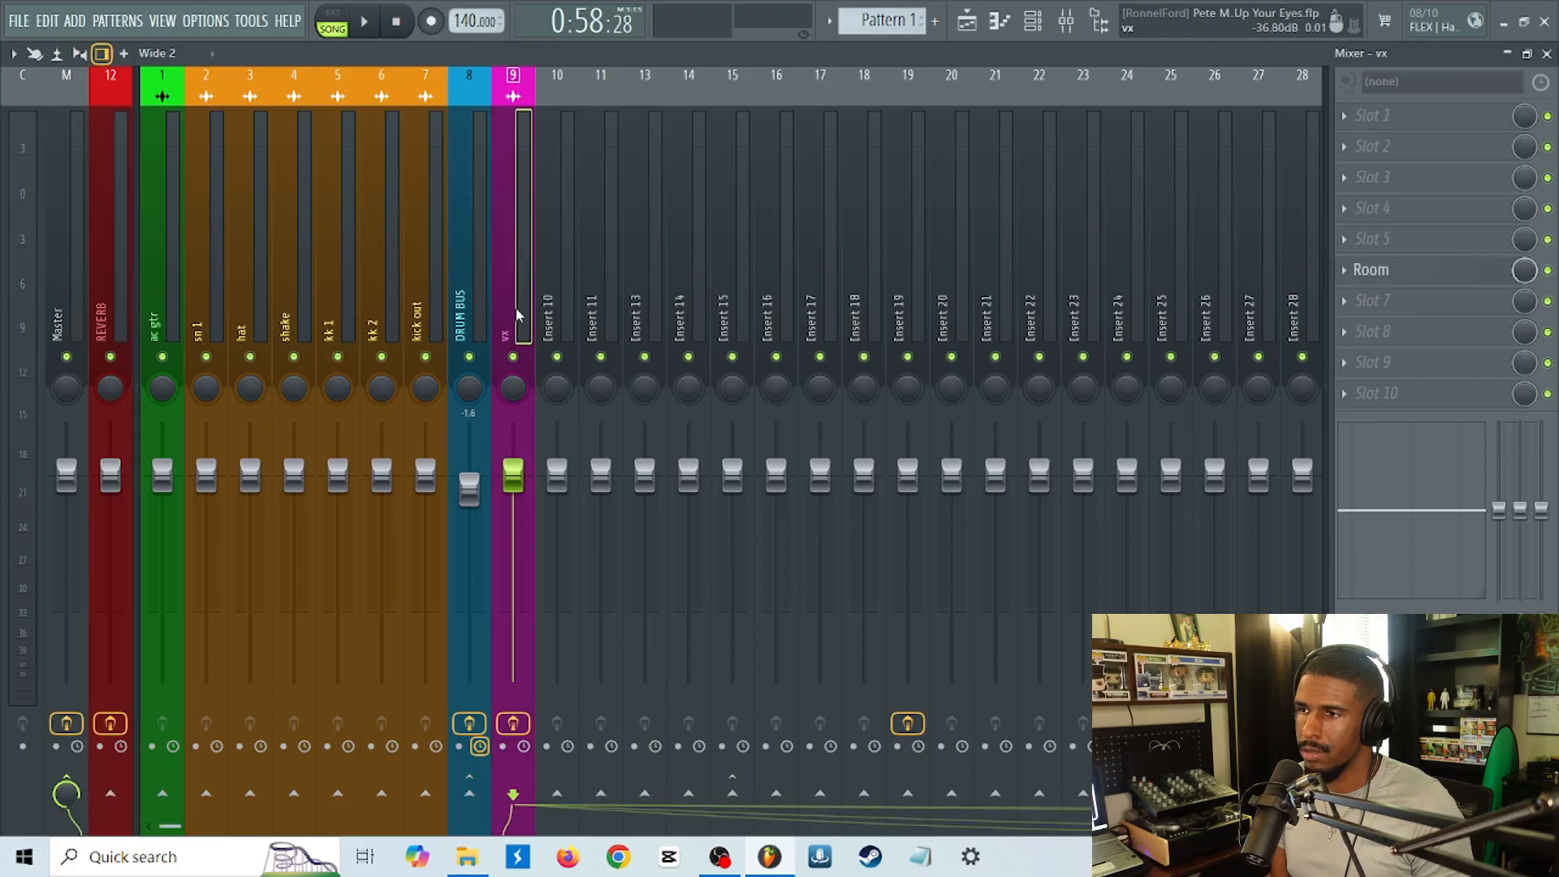
left_click(1351, 276)
left_click(1372, 315)
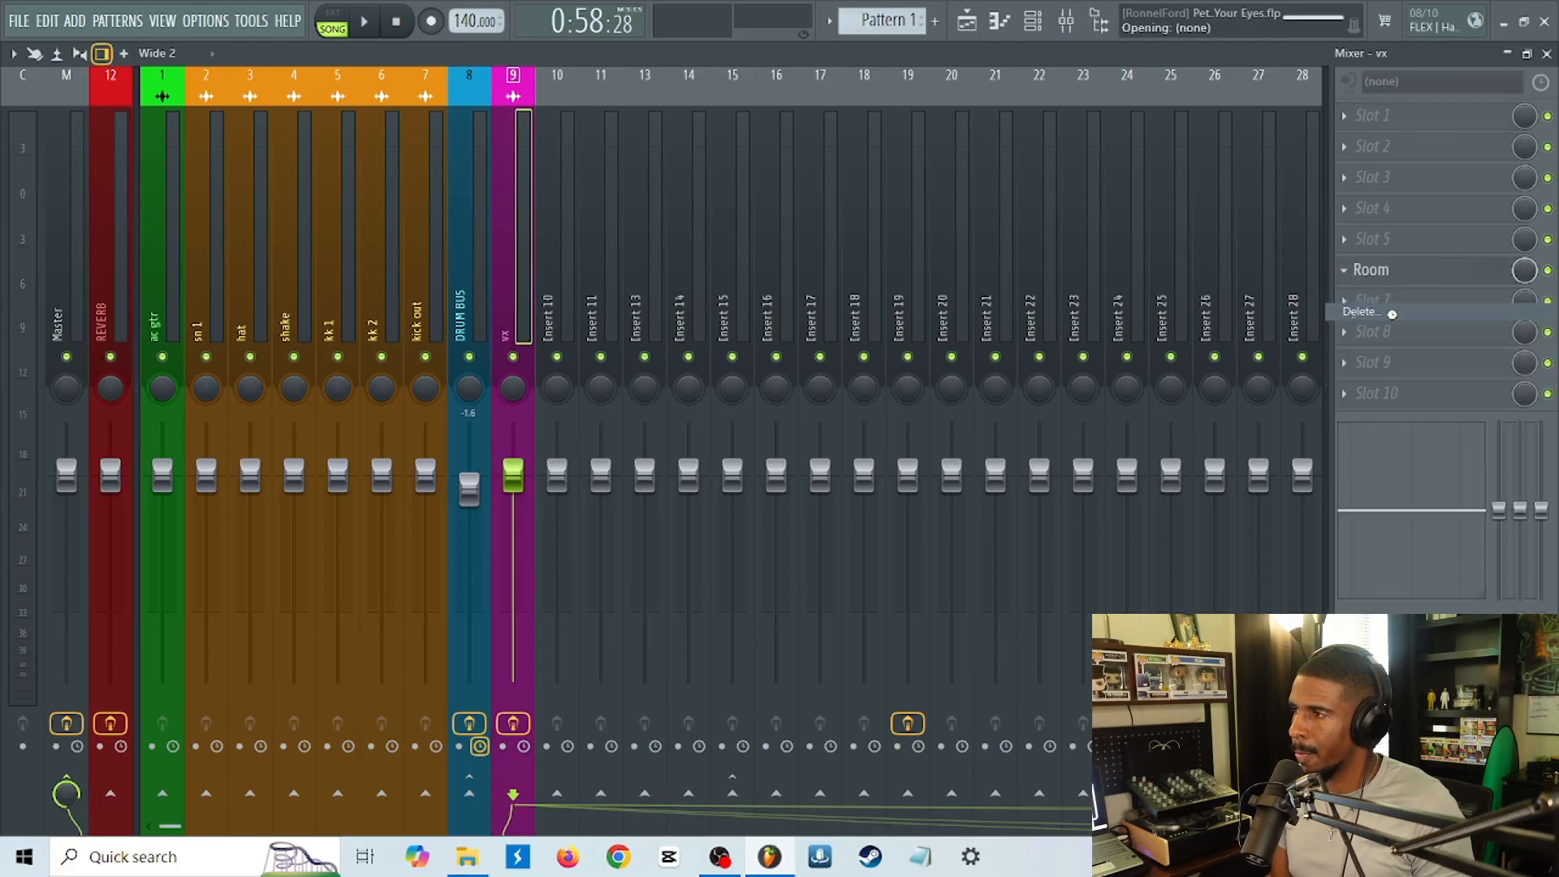
Set the mix of the REVERB track's Vintage Verb to 100% and move its window clear of the vx track.
left_click(103, 315)
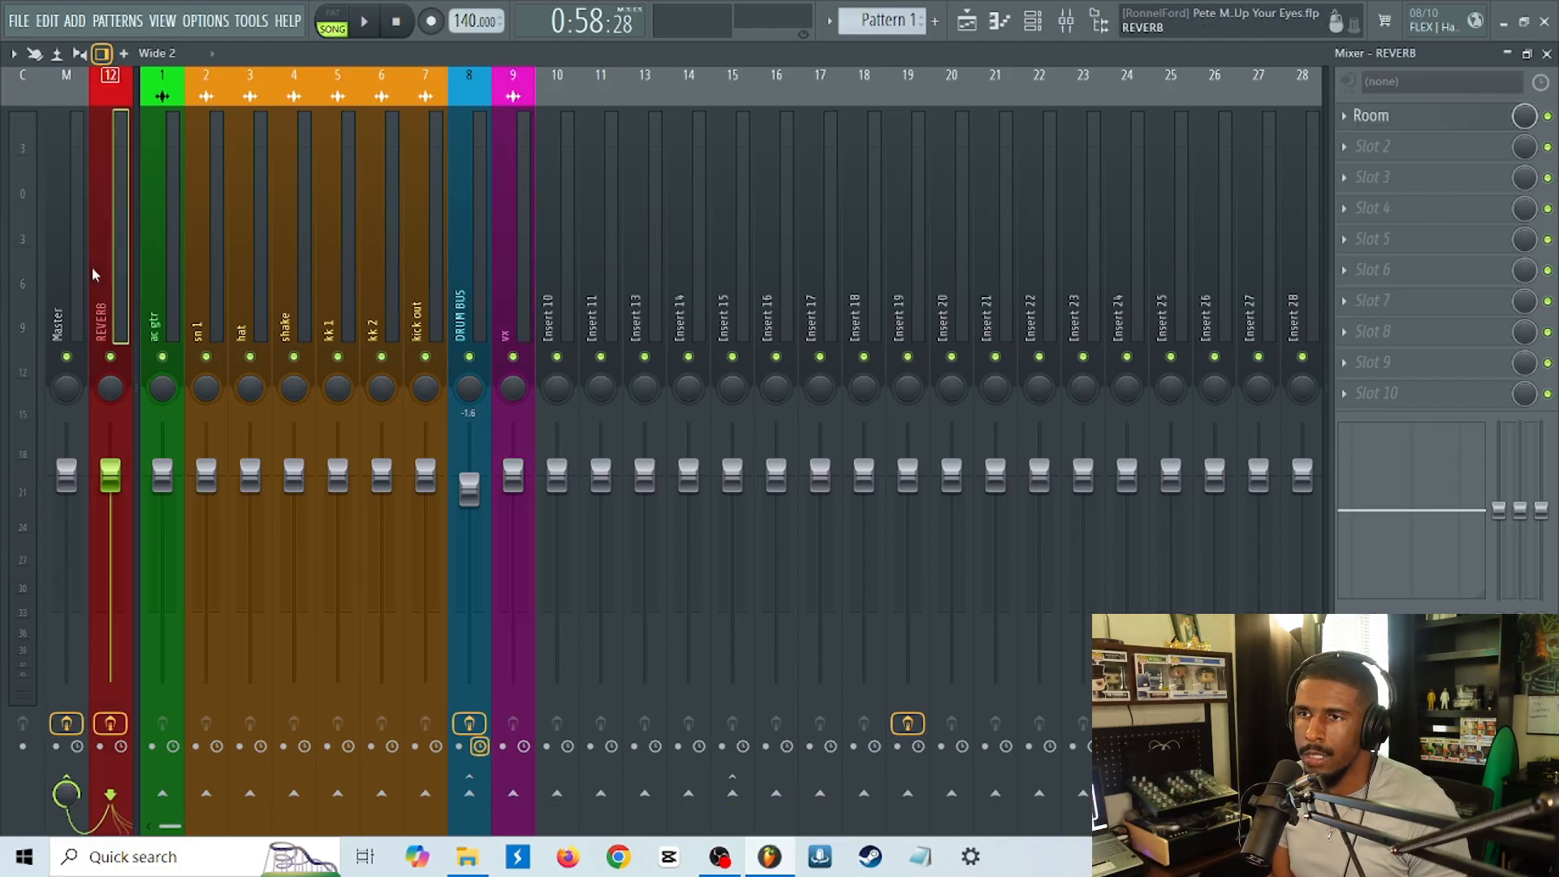
left_click(1397, 126)
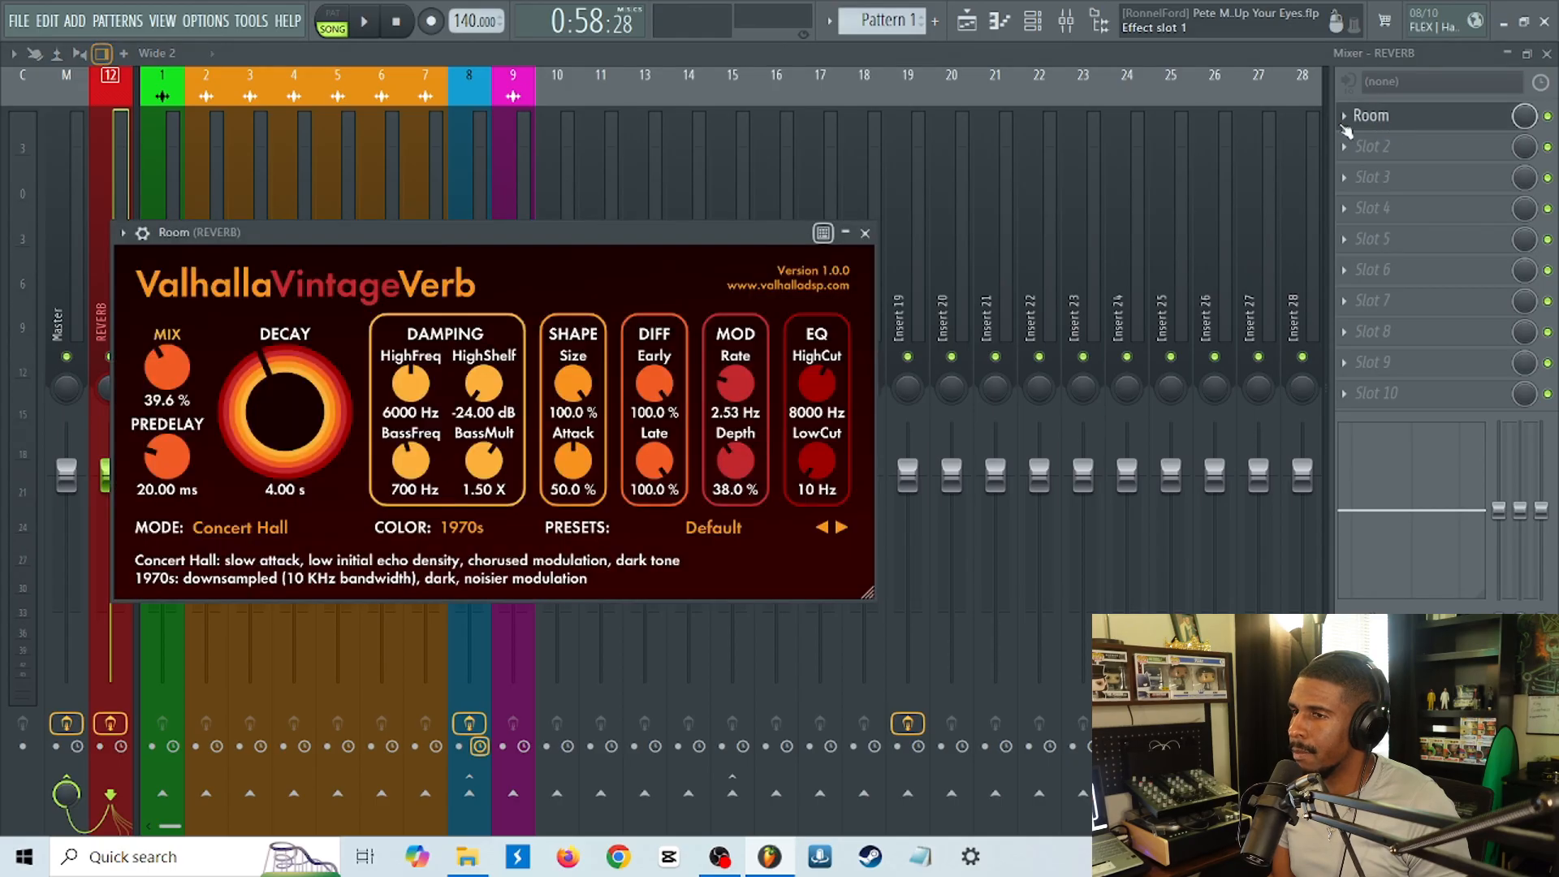
left_click_drag(201, 341, 823, 177)
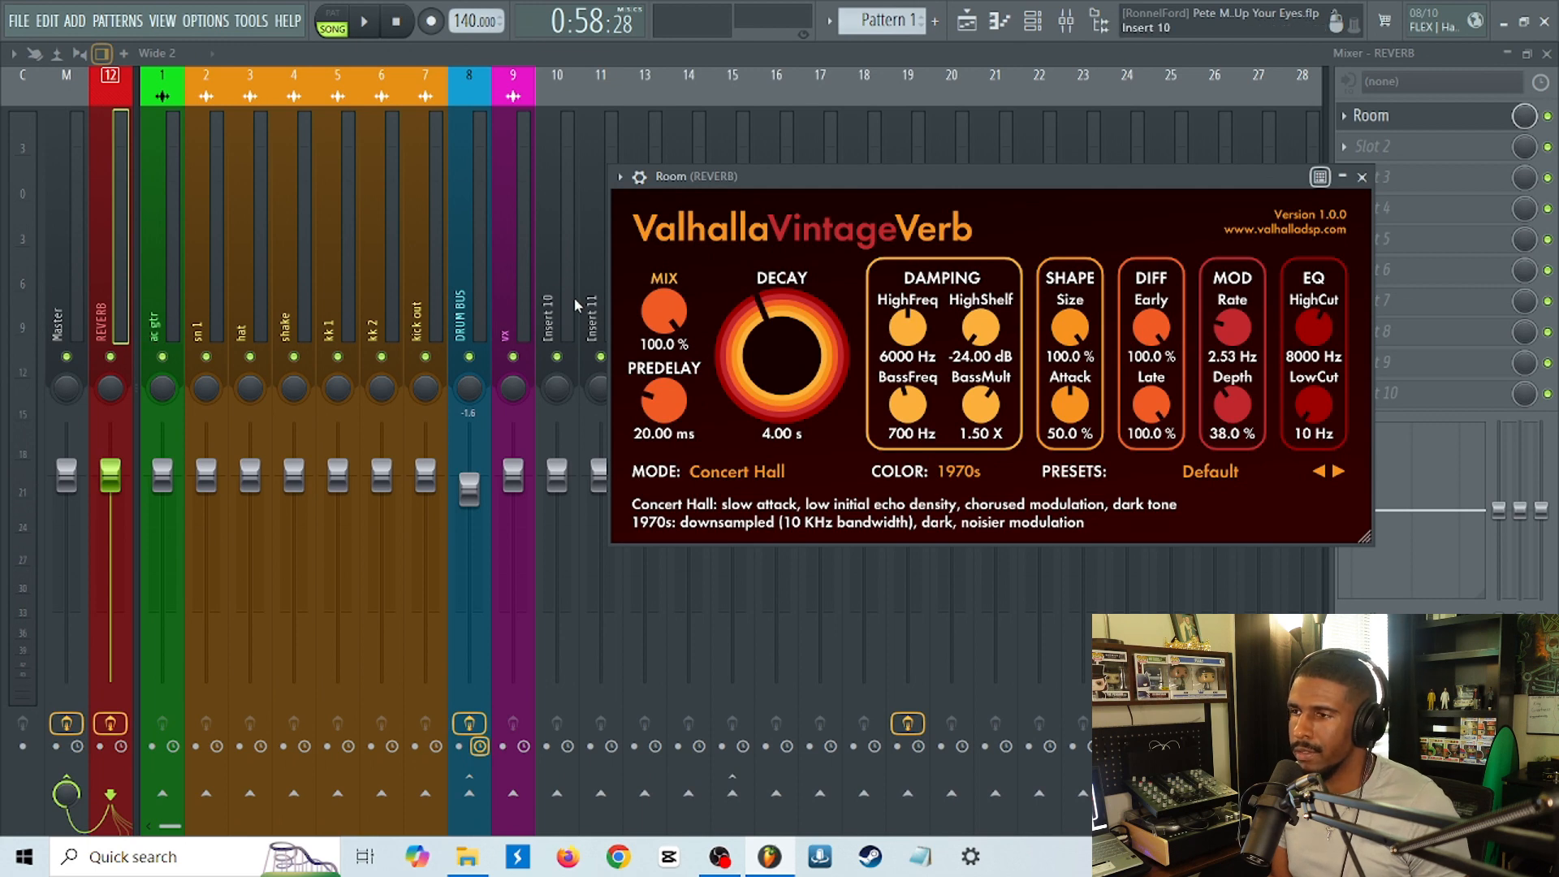
Close the reverb window and audition the vx track in solo without its reverb, then unsolo it.
key("Escape")
left_click(513, 324)
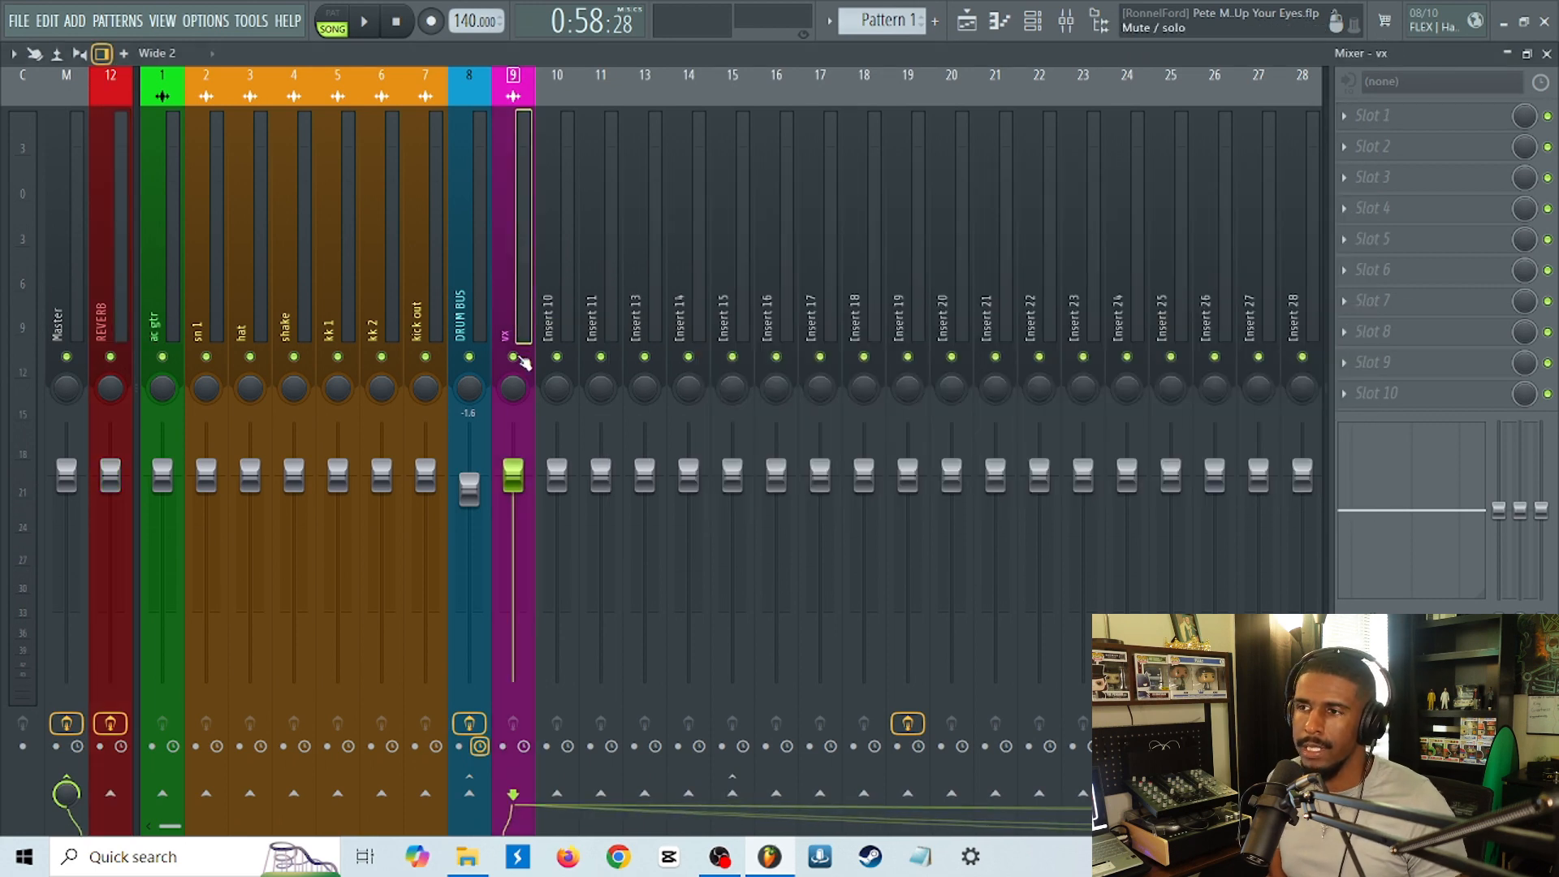
right_click(513, 357)
key("space")
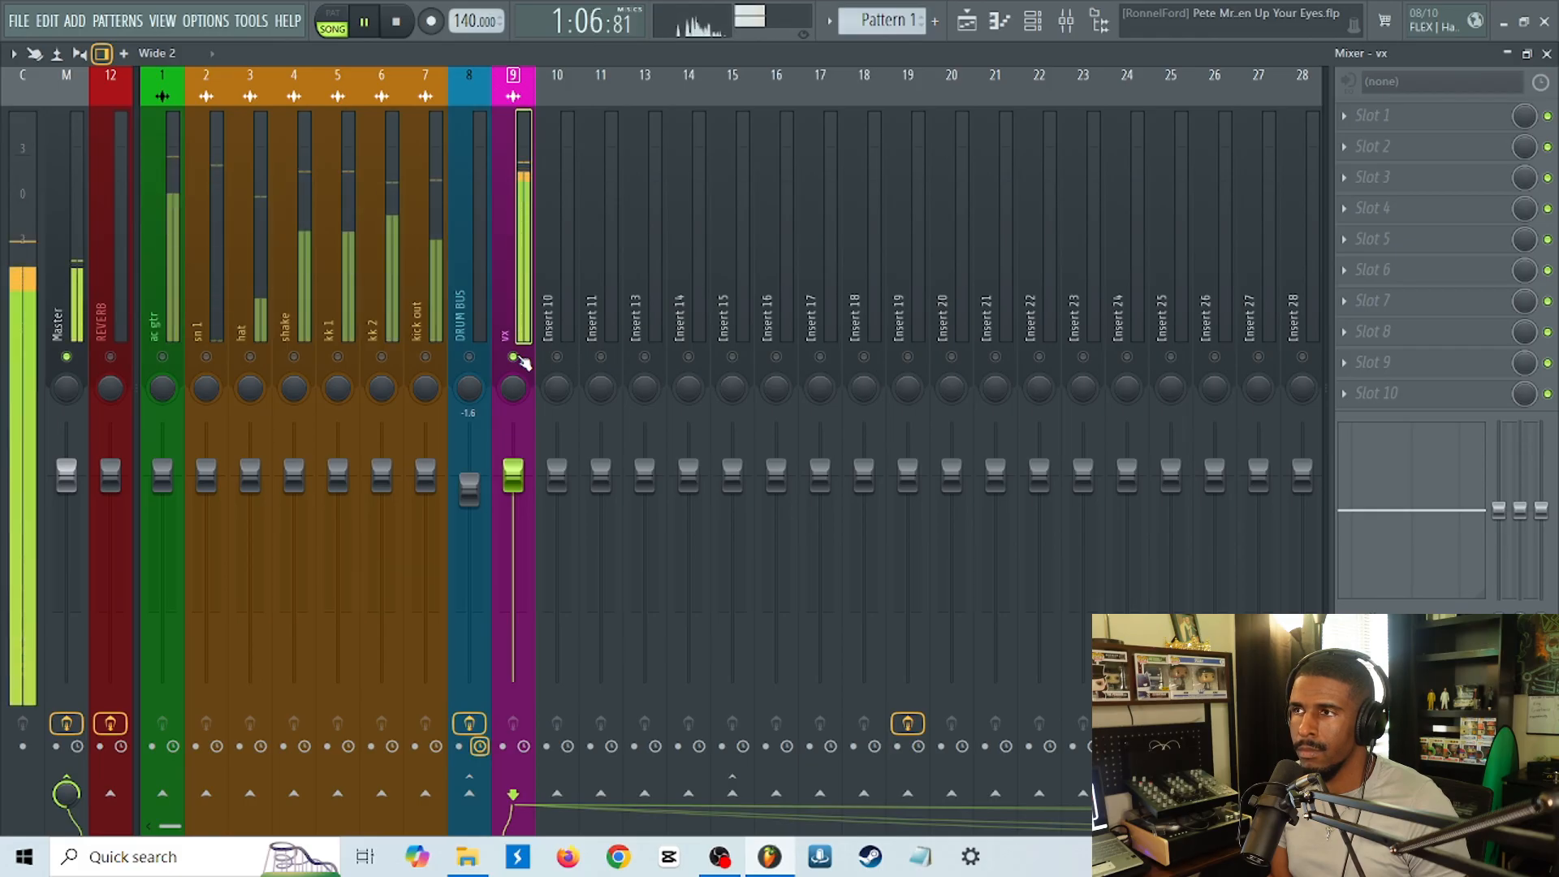
key("space")
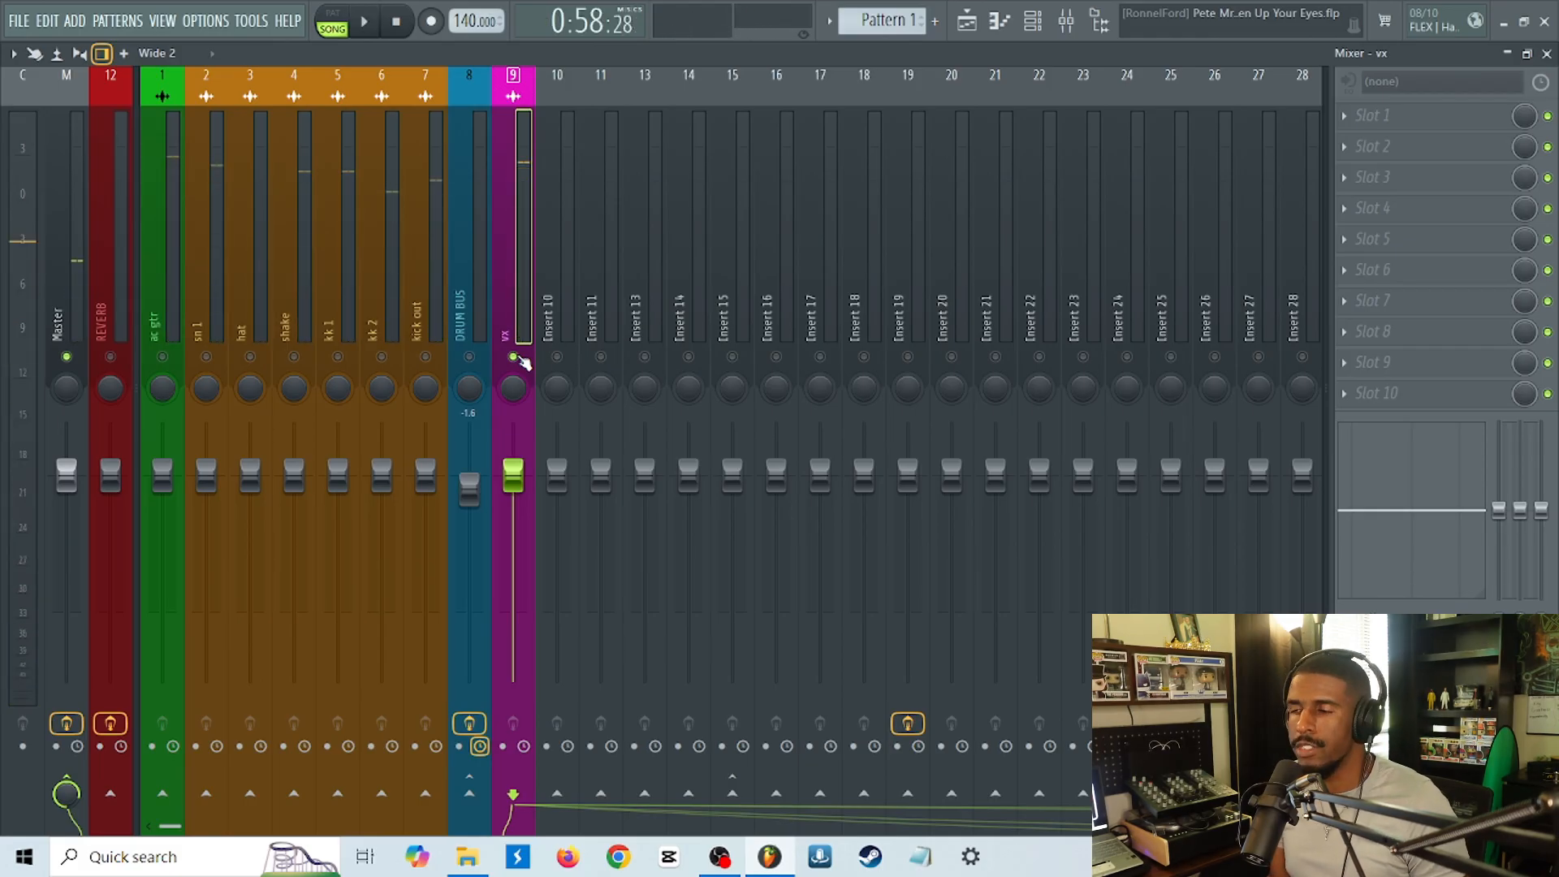
right_click(513, 356)
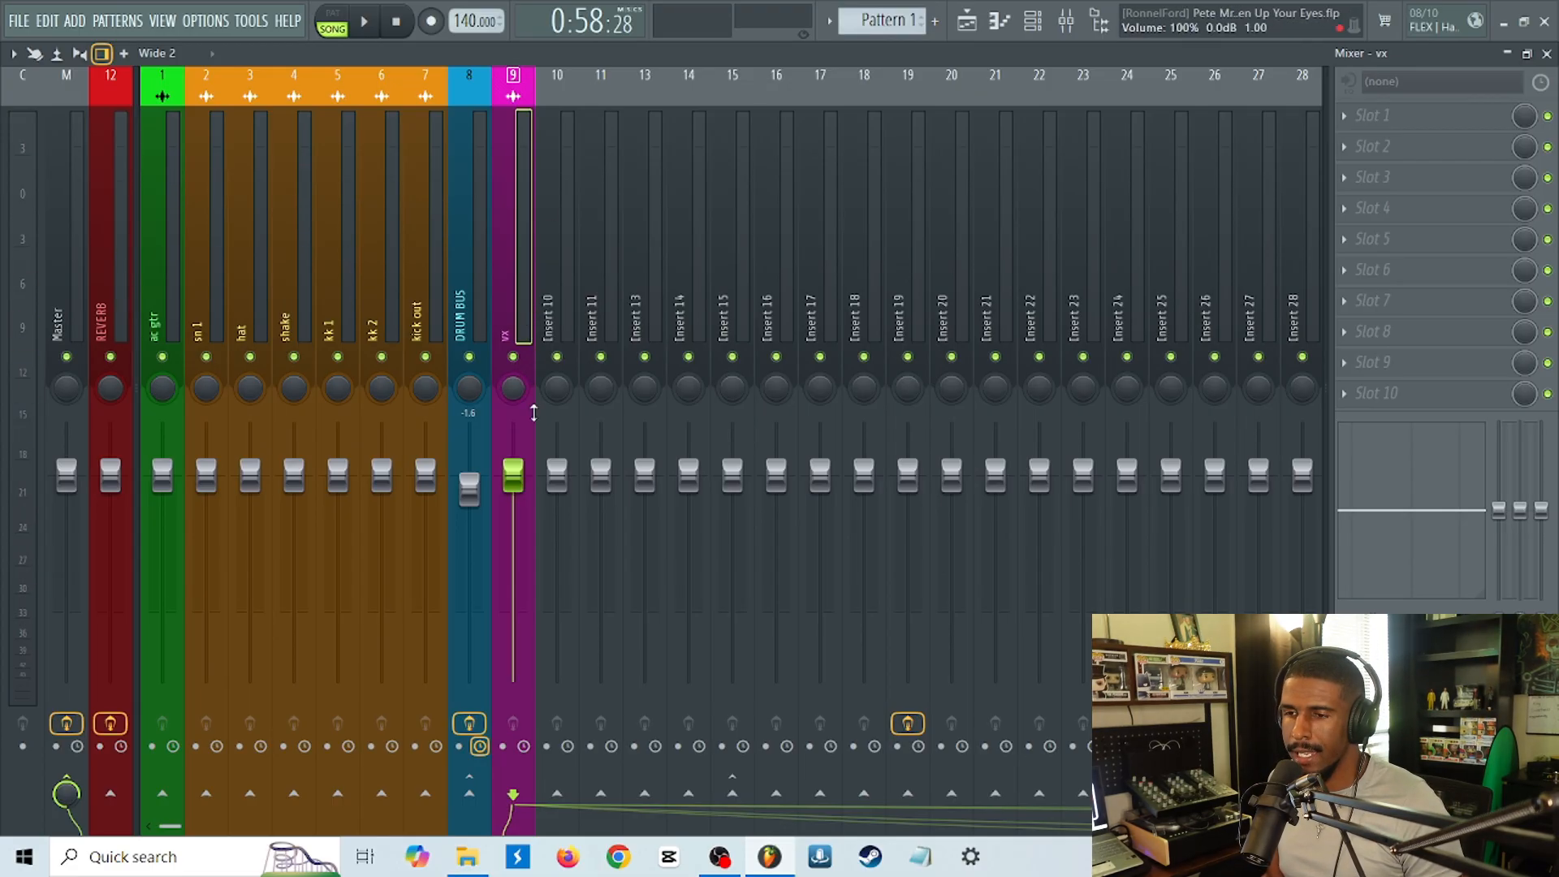
Sidechain the vx track to the REVERB track, leaving the send level at 0%.
right_click(118, 804)
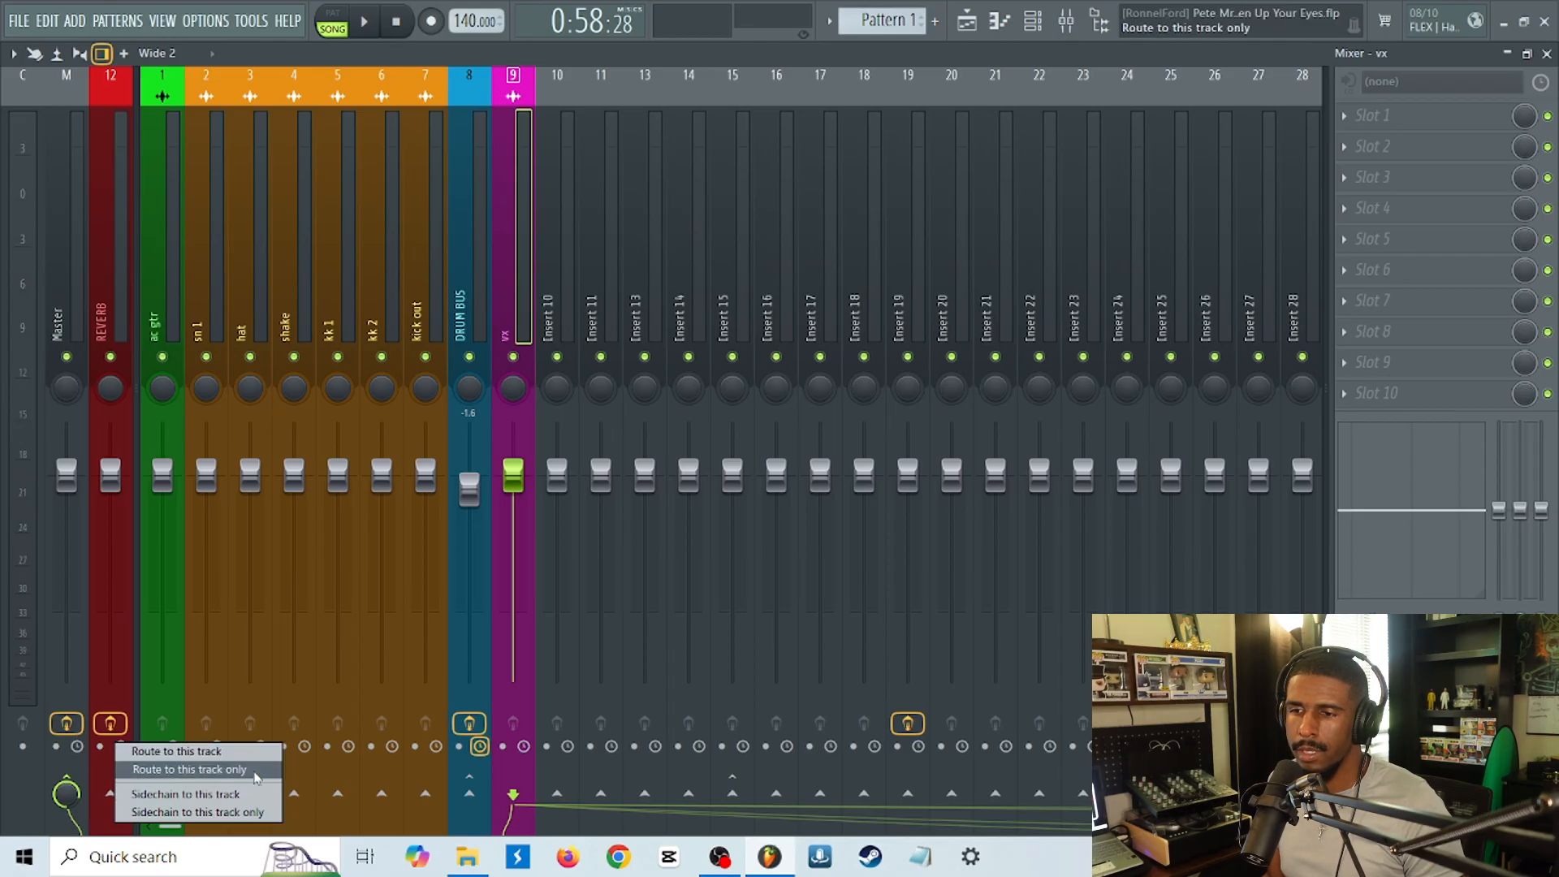
left_click(209, 795)
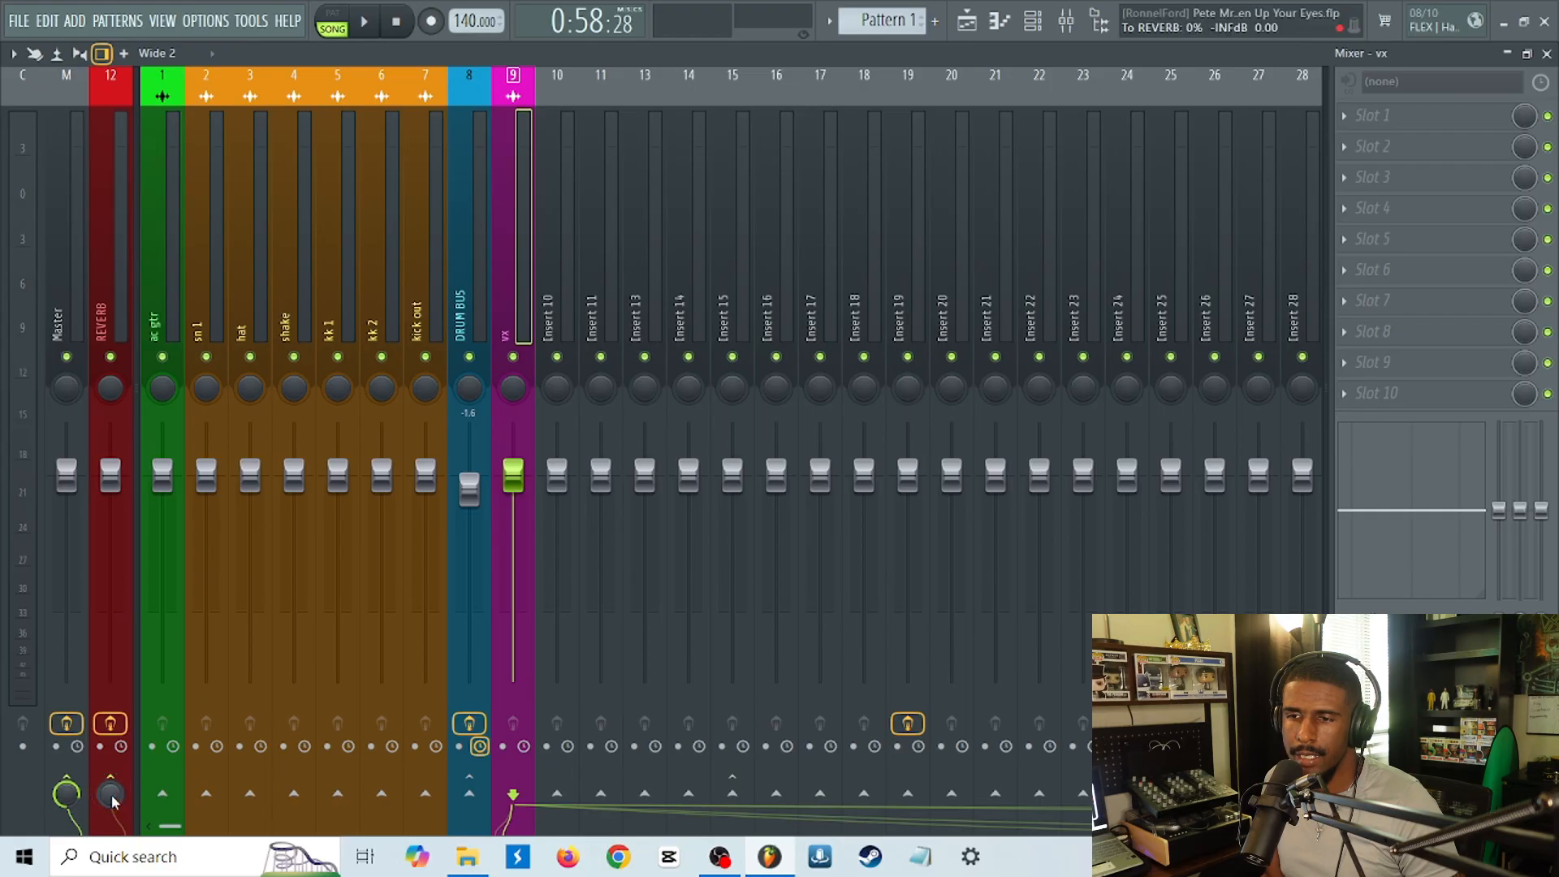
mouse_move(110, 793)
left_mouse_down()
mouse_move(110, 755)
mouse_move(110, 793)
left_mouse_up()
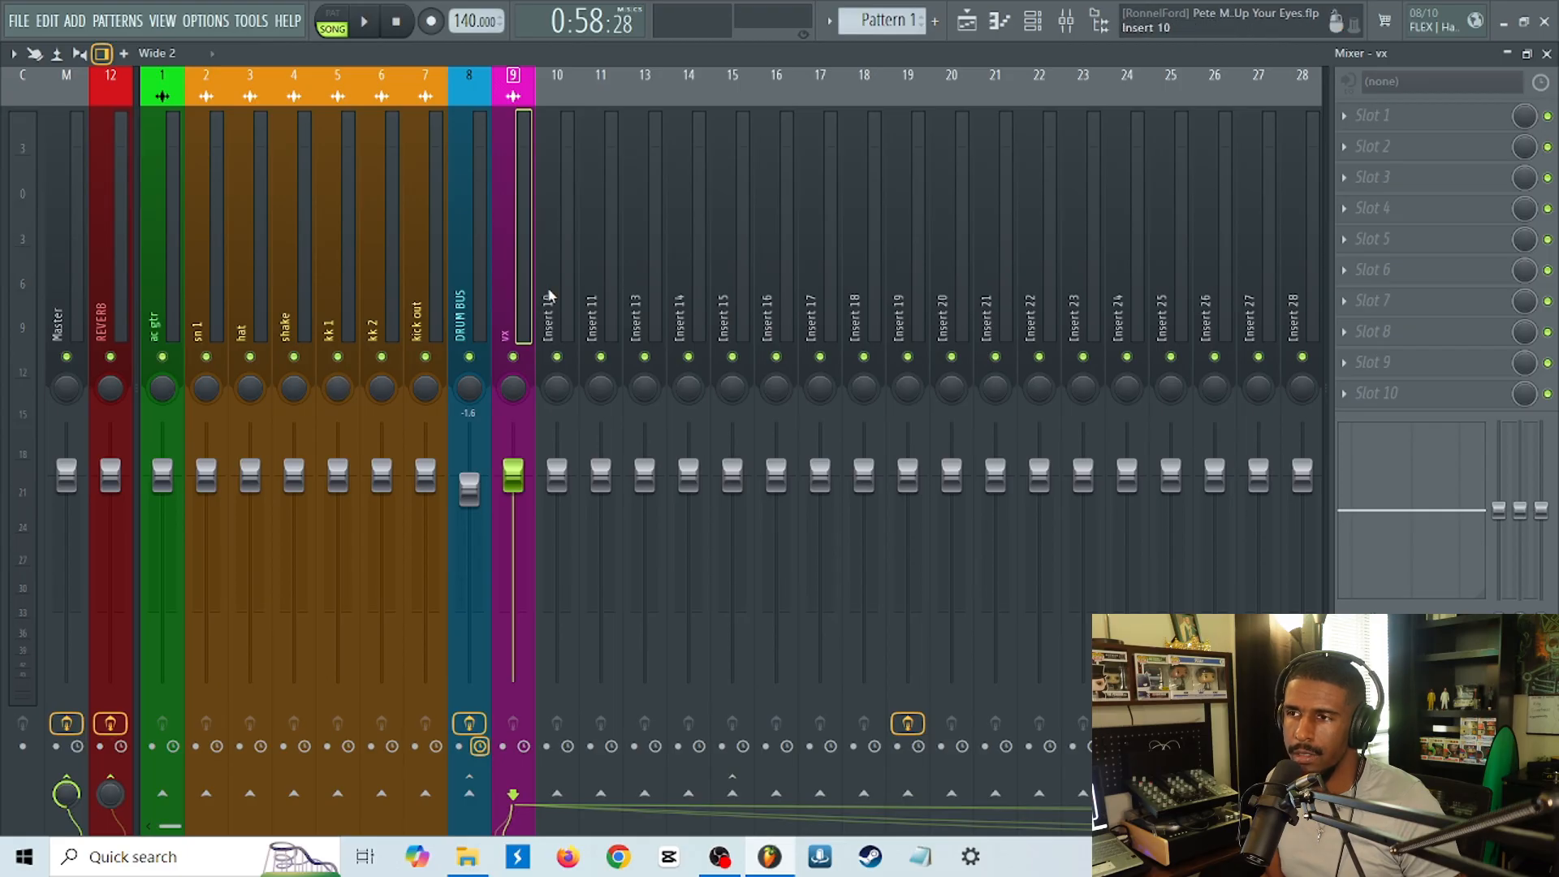
Play the song with vx soloed to check its sound with the REVERB send at 0%, then unsolo it.
key("space")
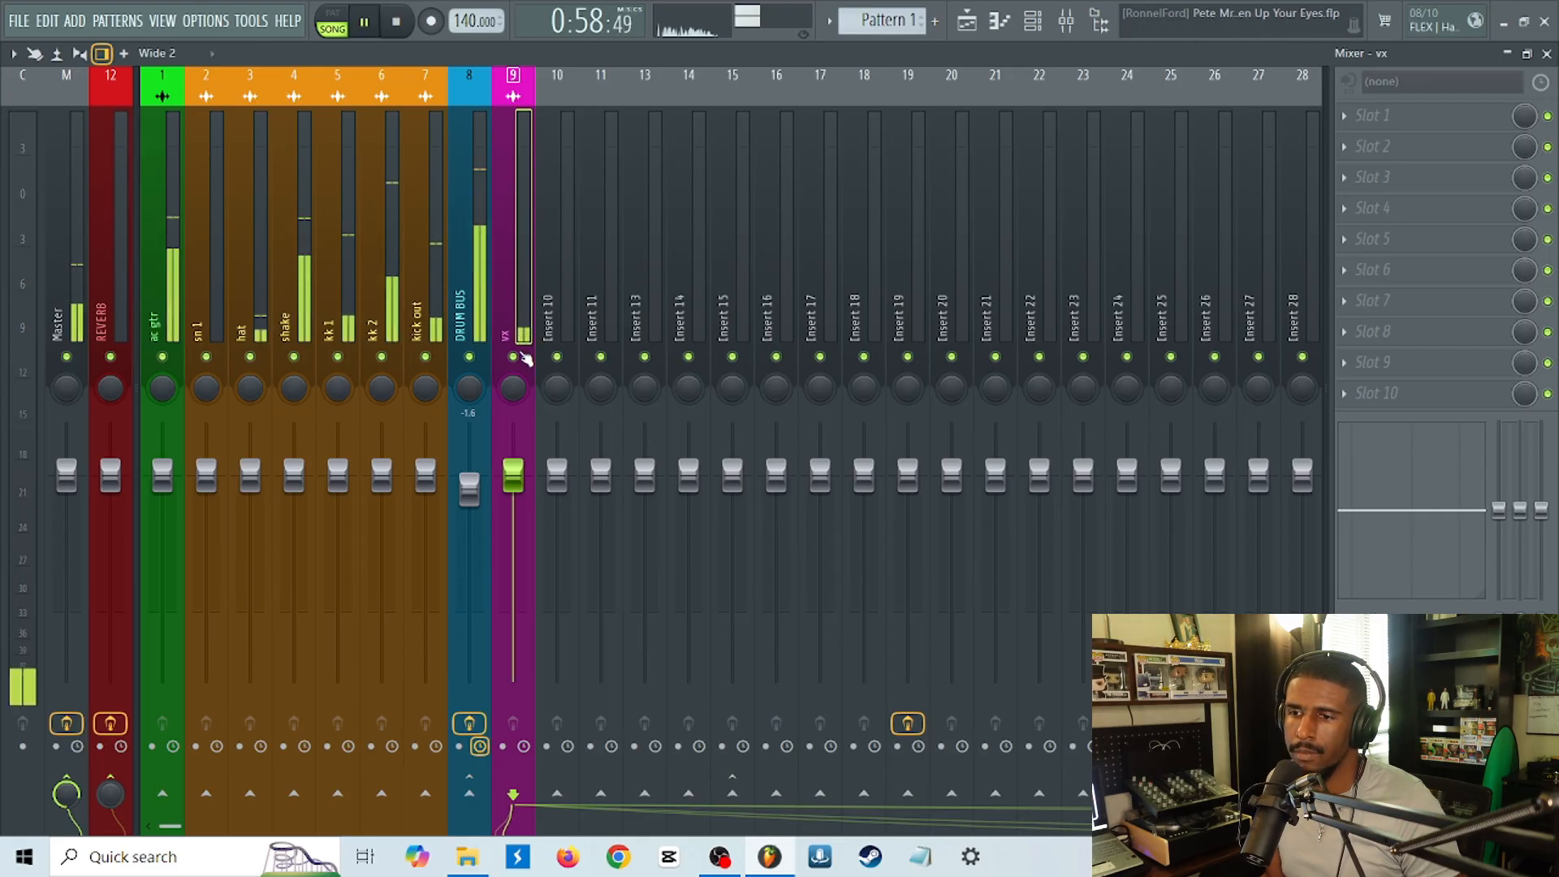
right_click(513, 357)
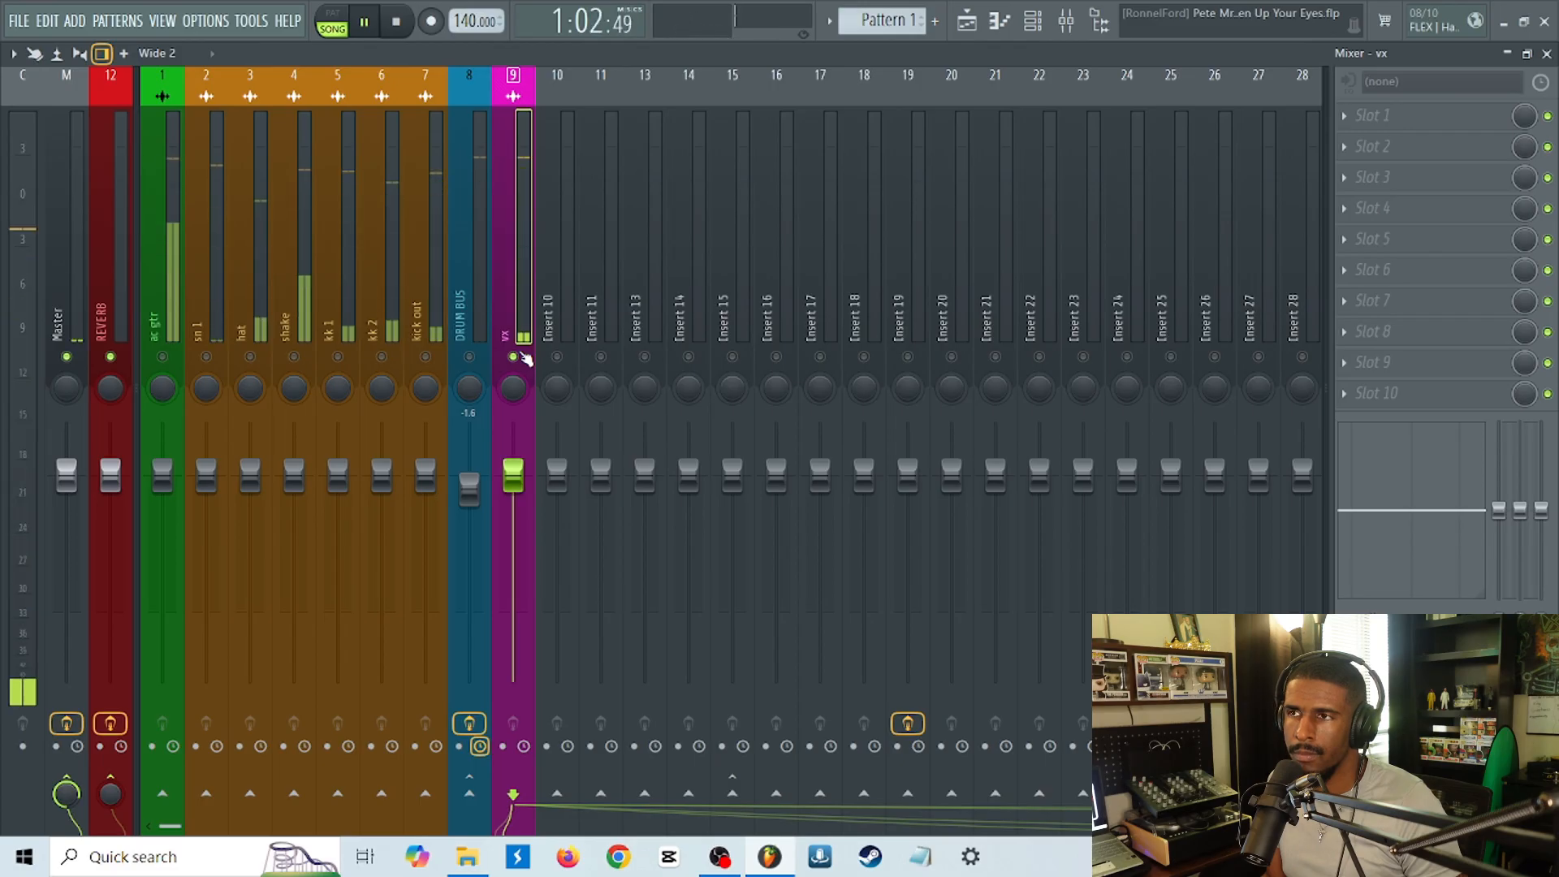
key("space")
right_click(518, 357)
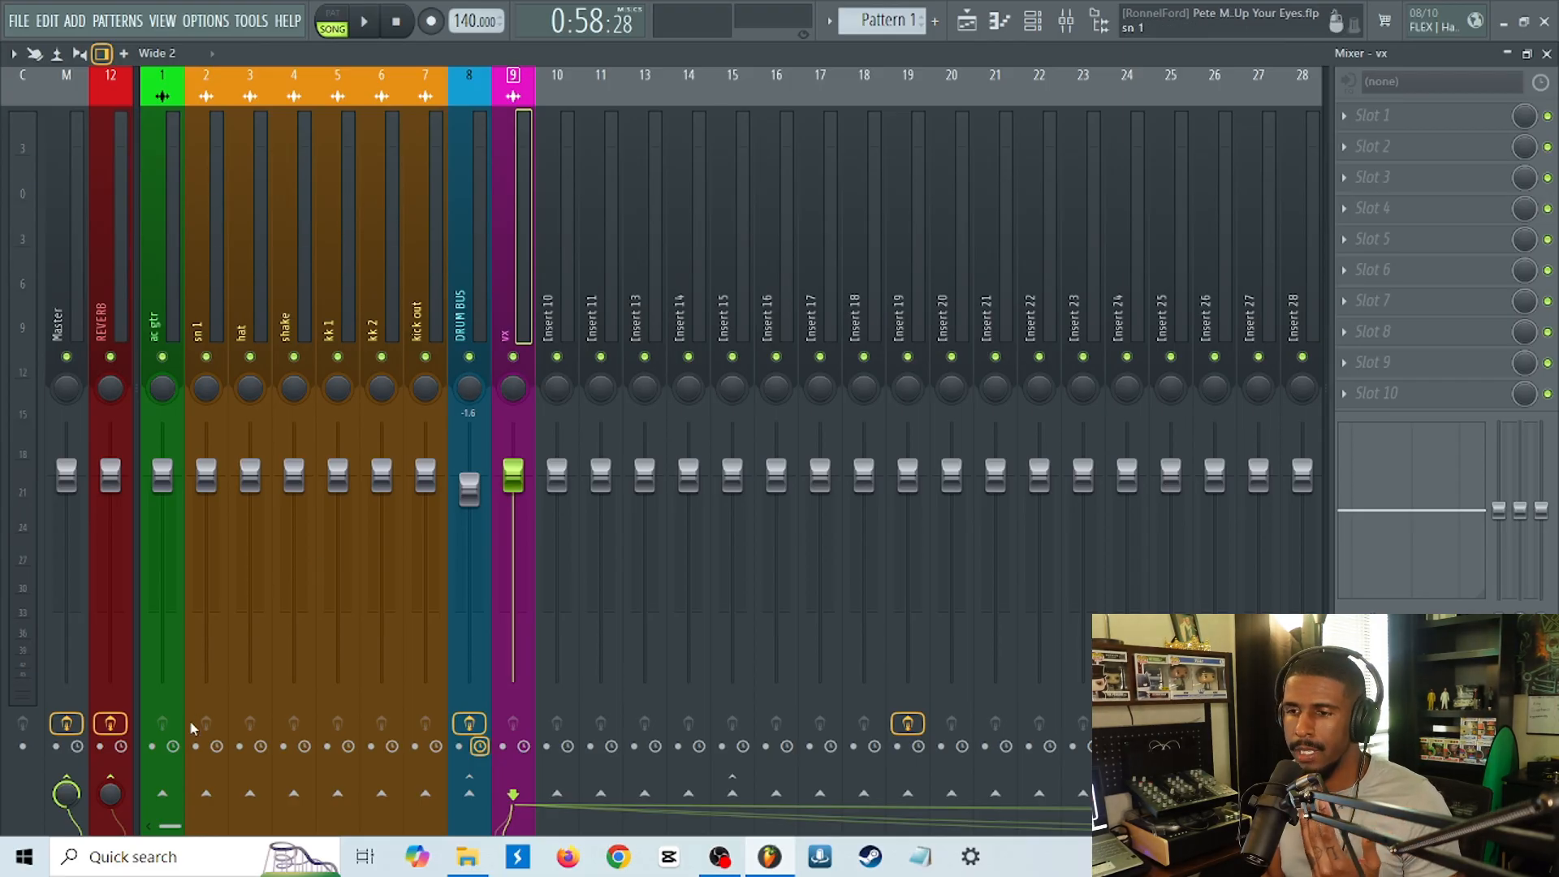
Play vx in solo and raise its send level to the REVERB track to about 68%.
left_click_drag(113, 782, 110, 804)
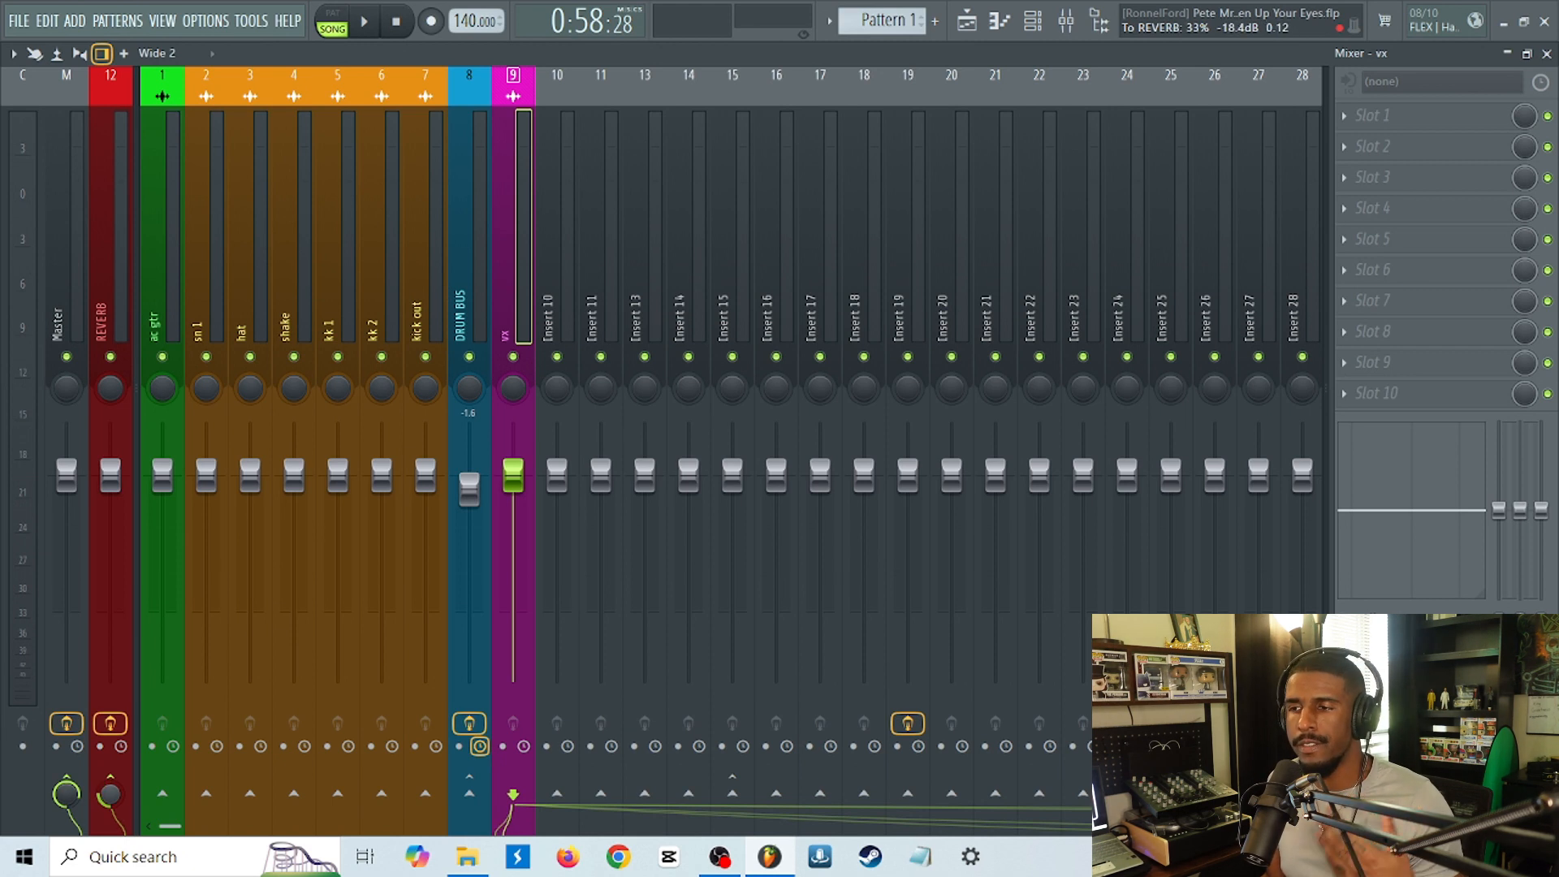
left_click_drag(110, 793, 110, 785)
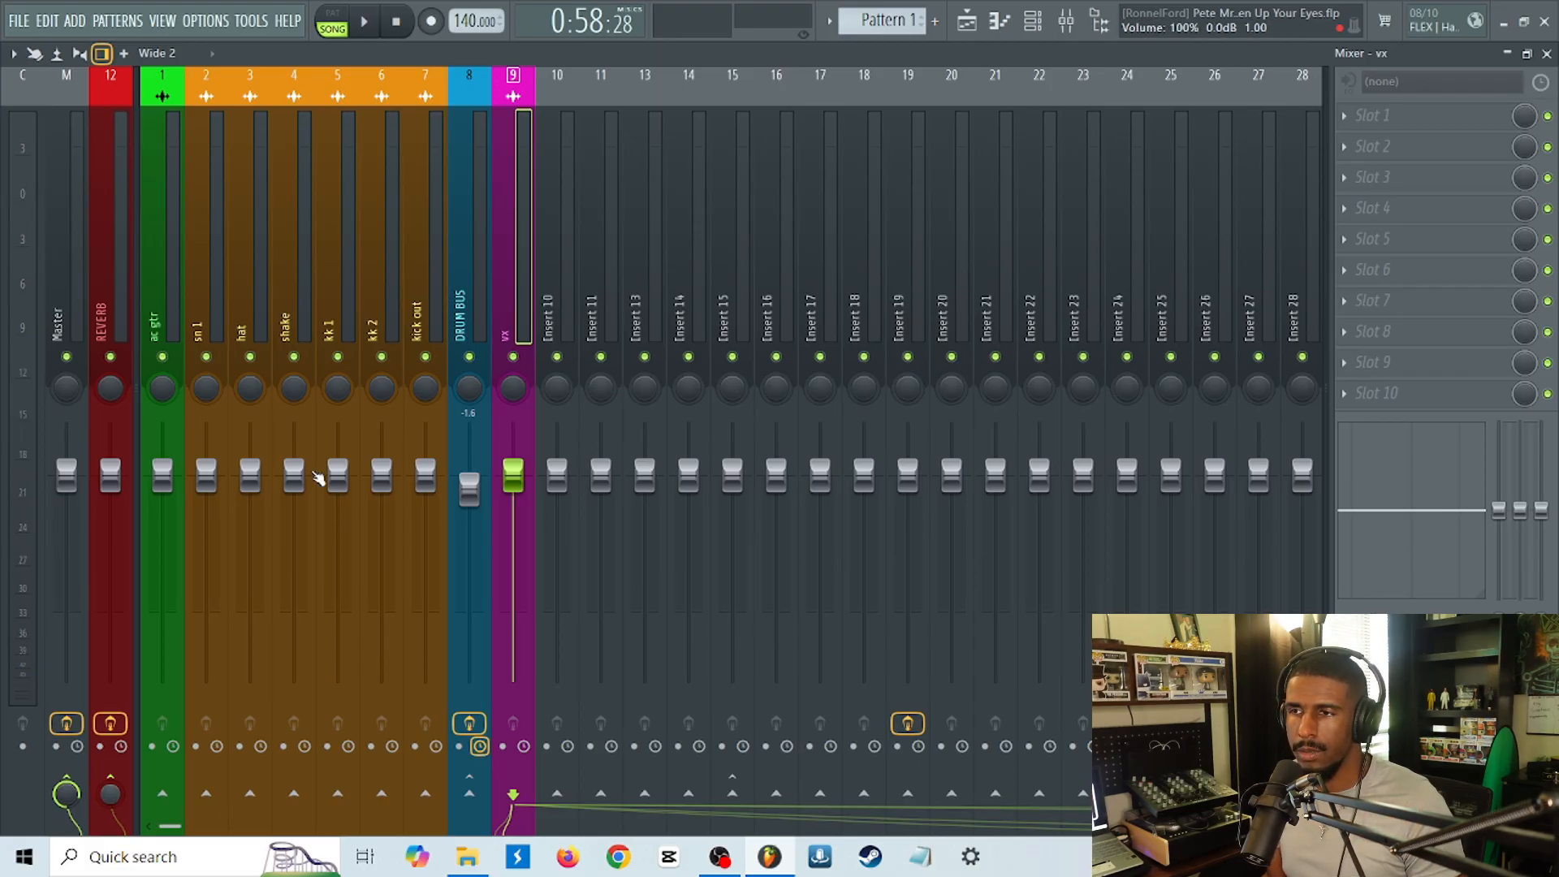
right_click(513, 356)
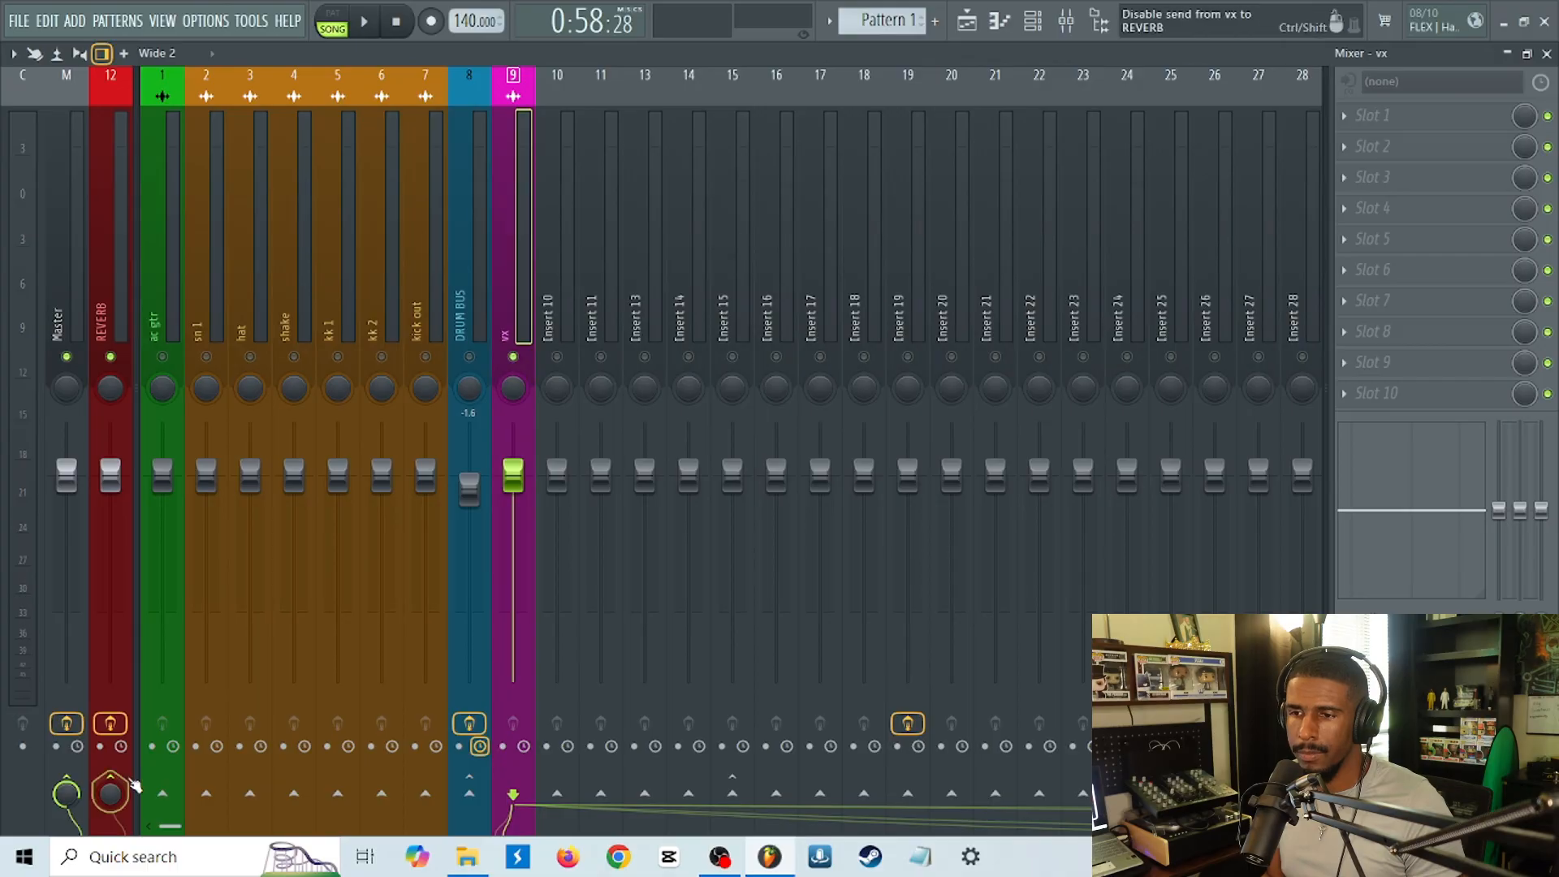
key("space")
left_click_drag(114, 802, 115, 736)
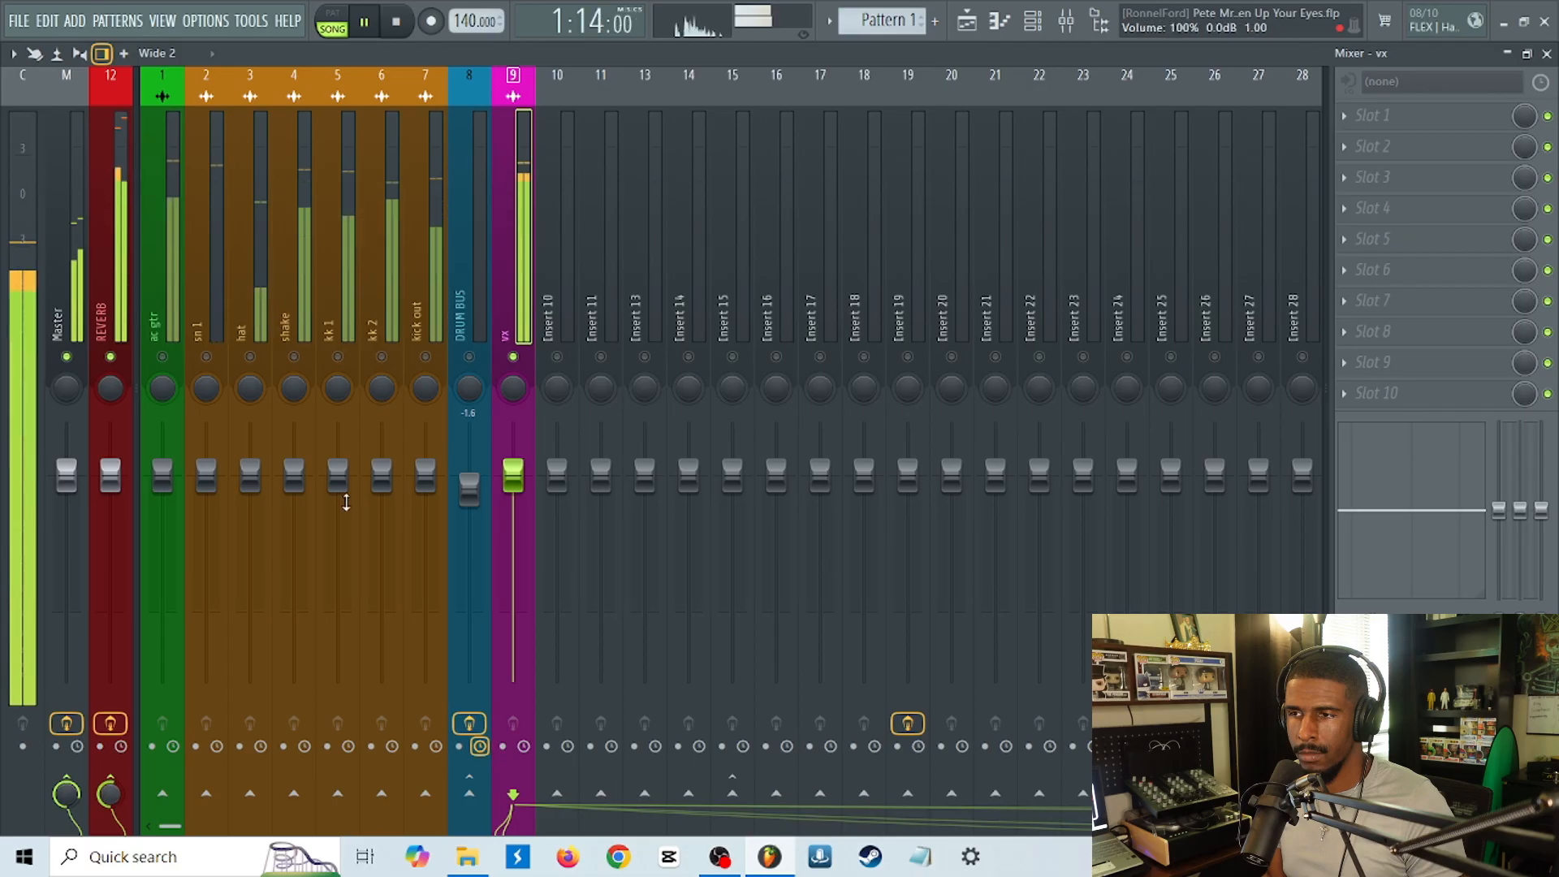
Unsolo vx, fine-tune its REVERB send level against the full mix, and stop playback.
right_click(514, 357)
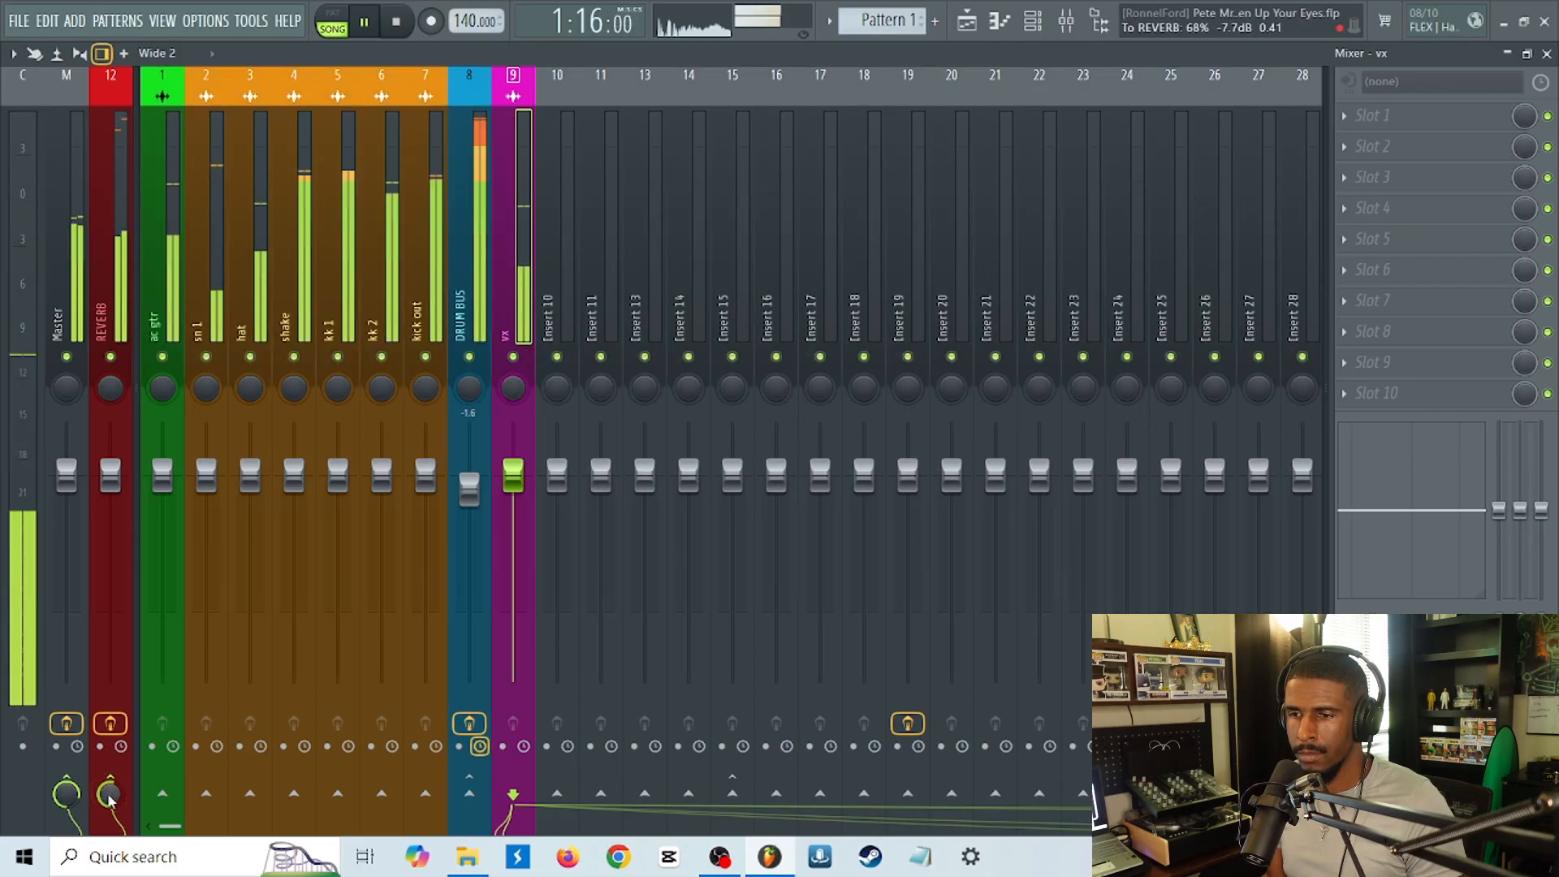
mouse_move(108, 795)
left_mouse_down()
mouse_move(108, 826)
mouse_move(108, 773)
mouse_move(108, 793)
left_mouse_up()
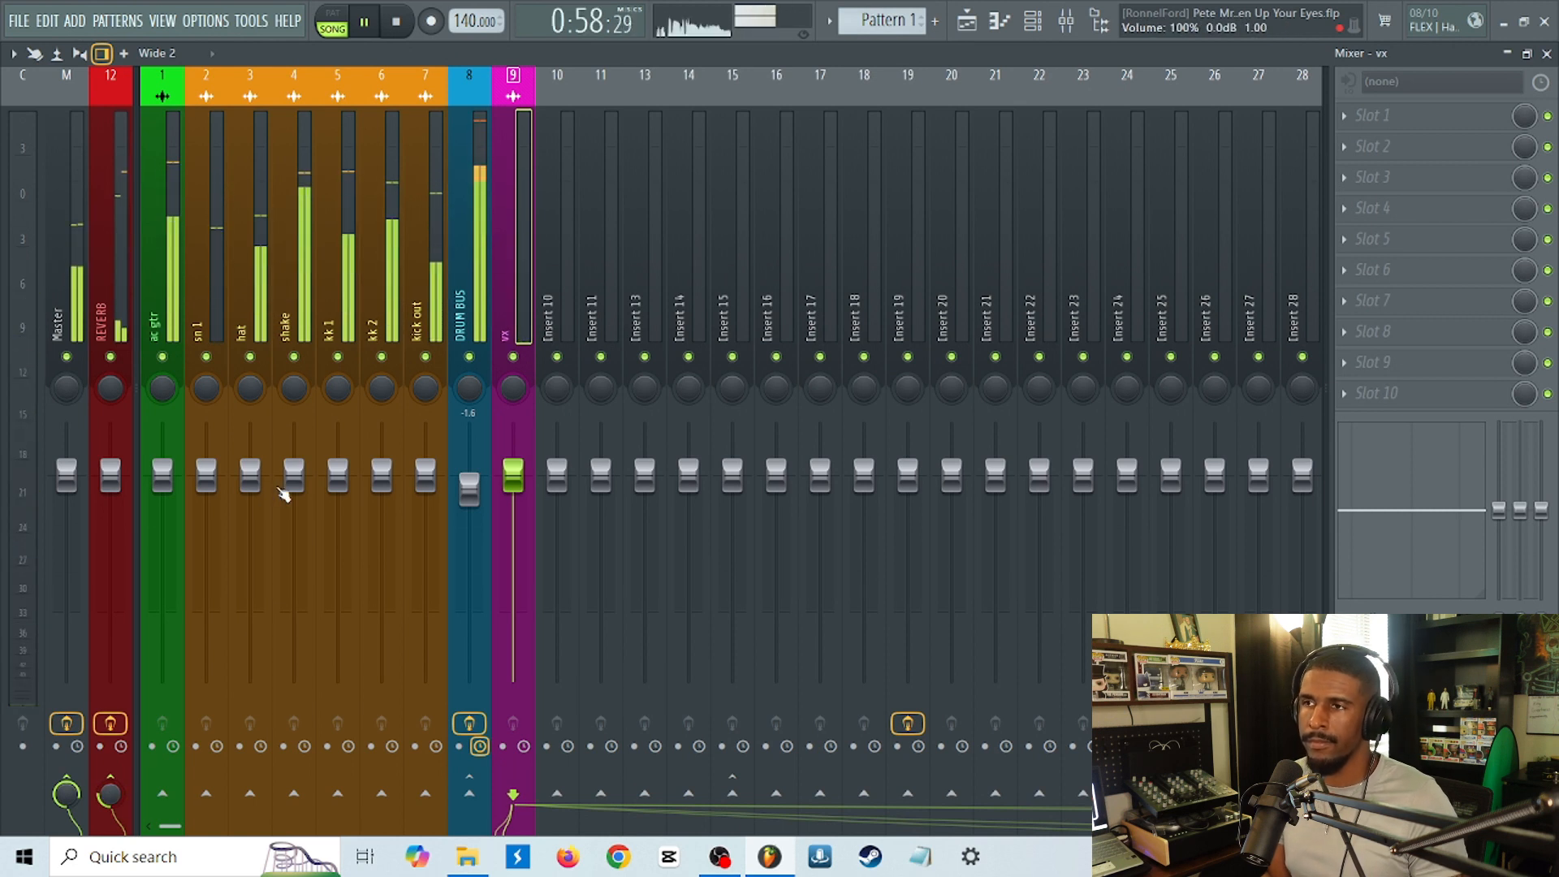
key("space")
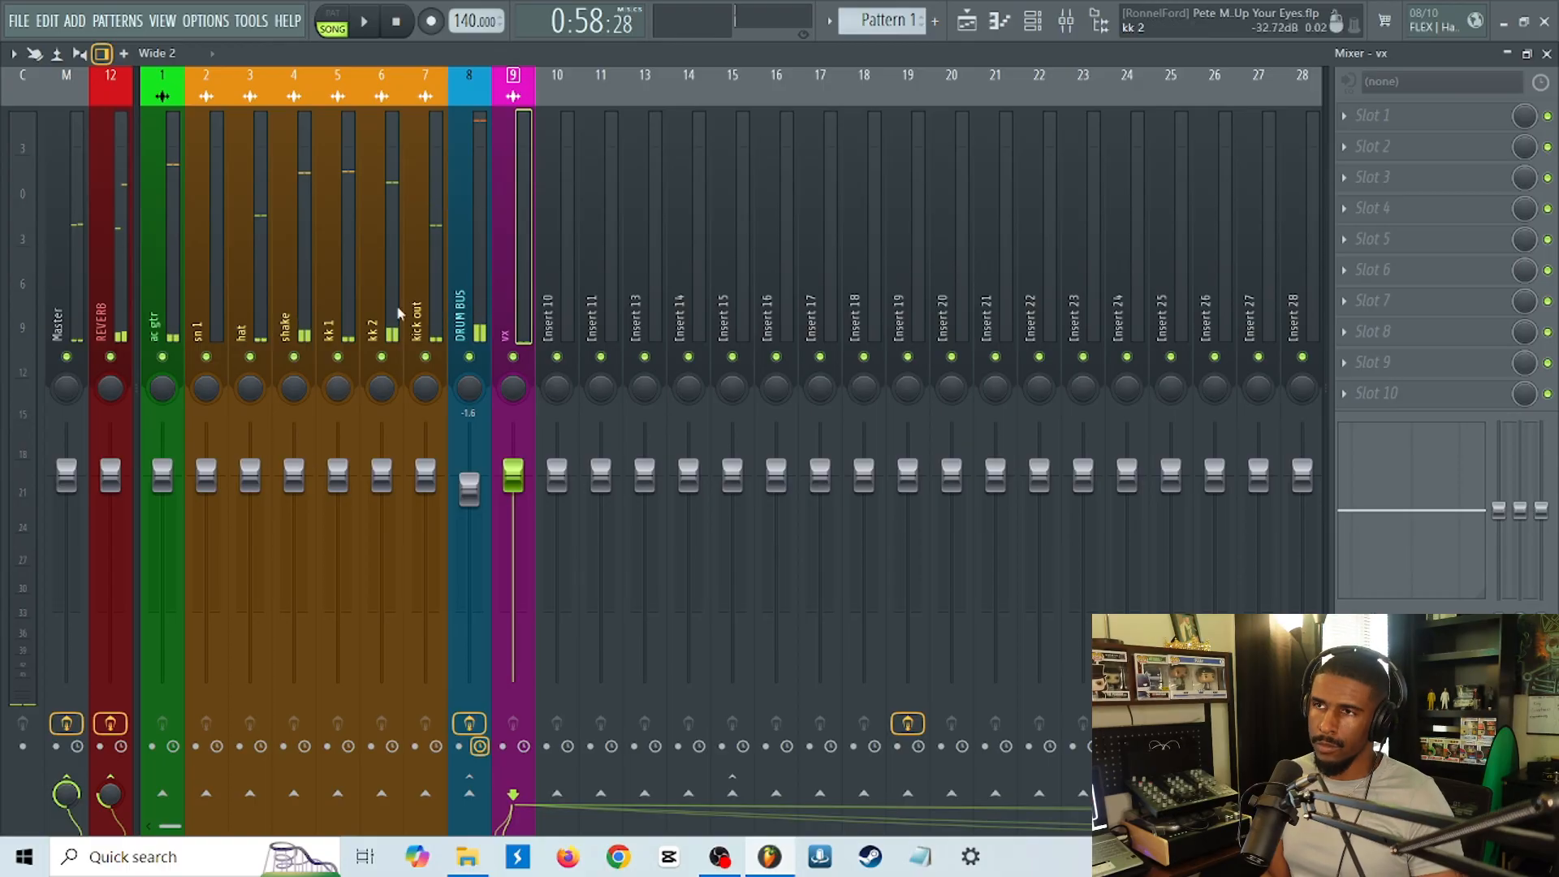
Check the mix setting of the REVERB track's Vintage Verb and close its window.
left_click(108, 322)
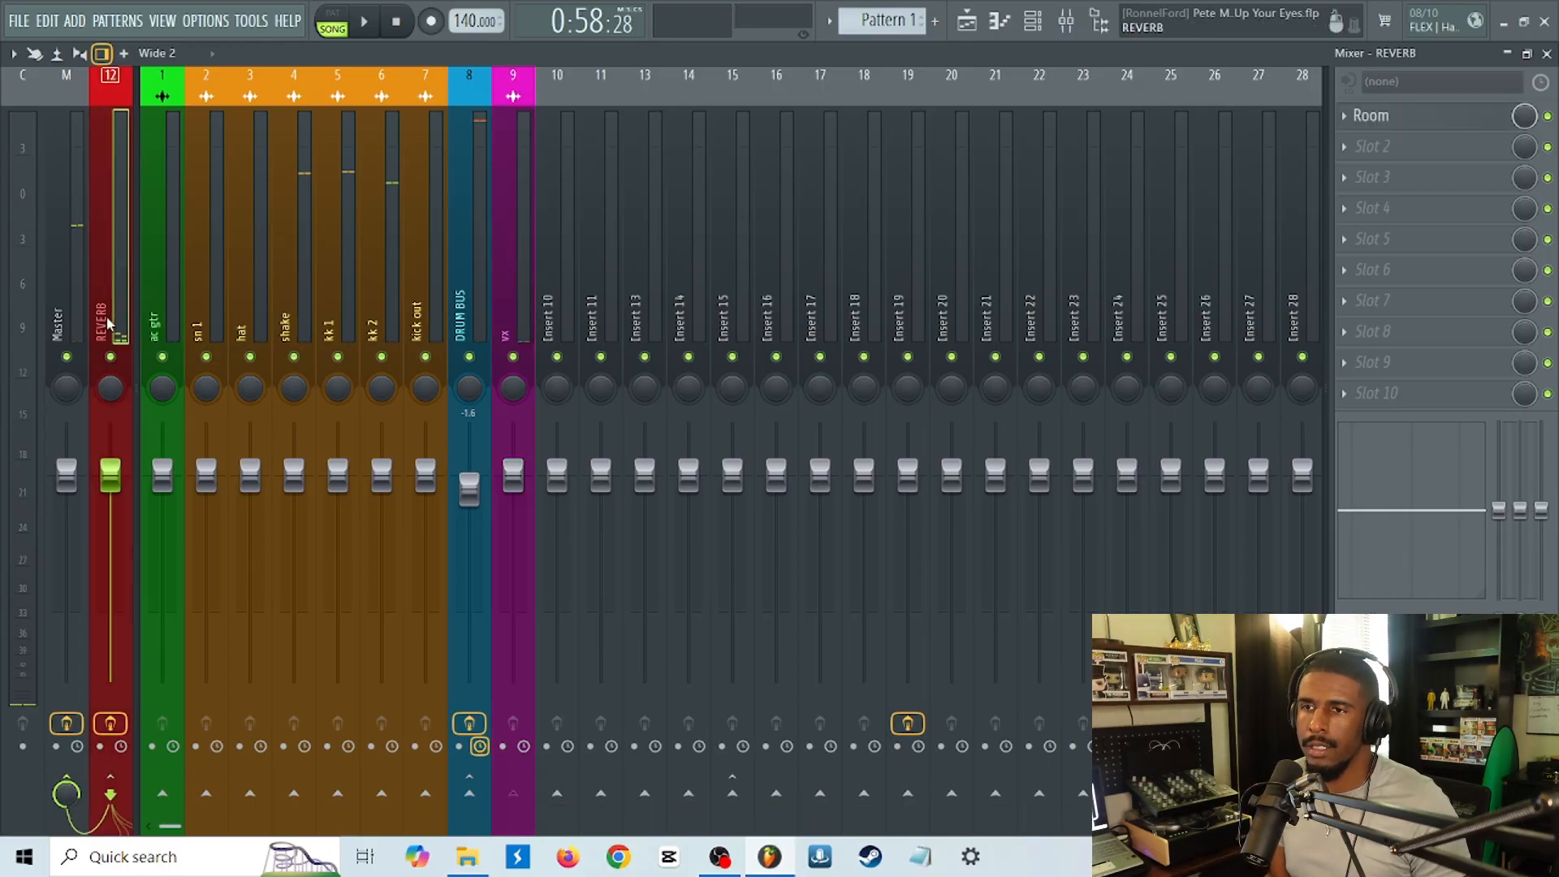
left_click(1392, 118)
left_click_drag(663, 329, 694, 358)
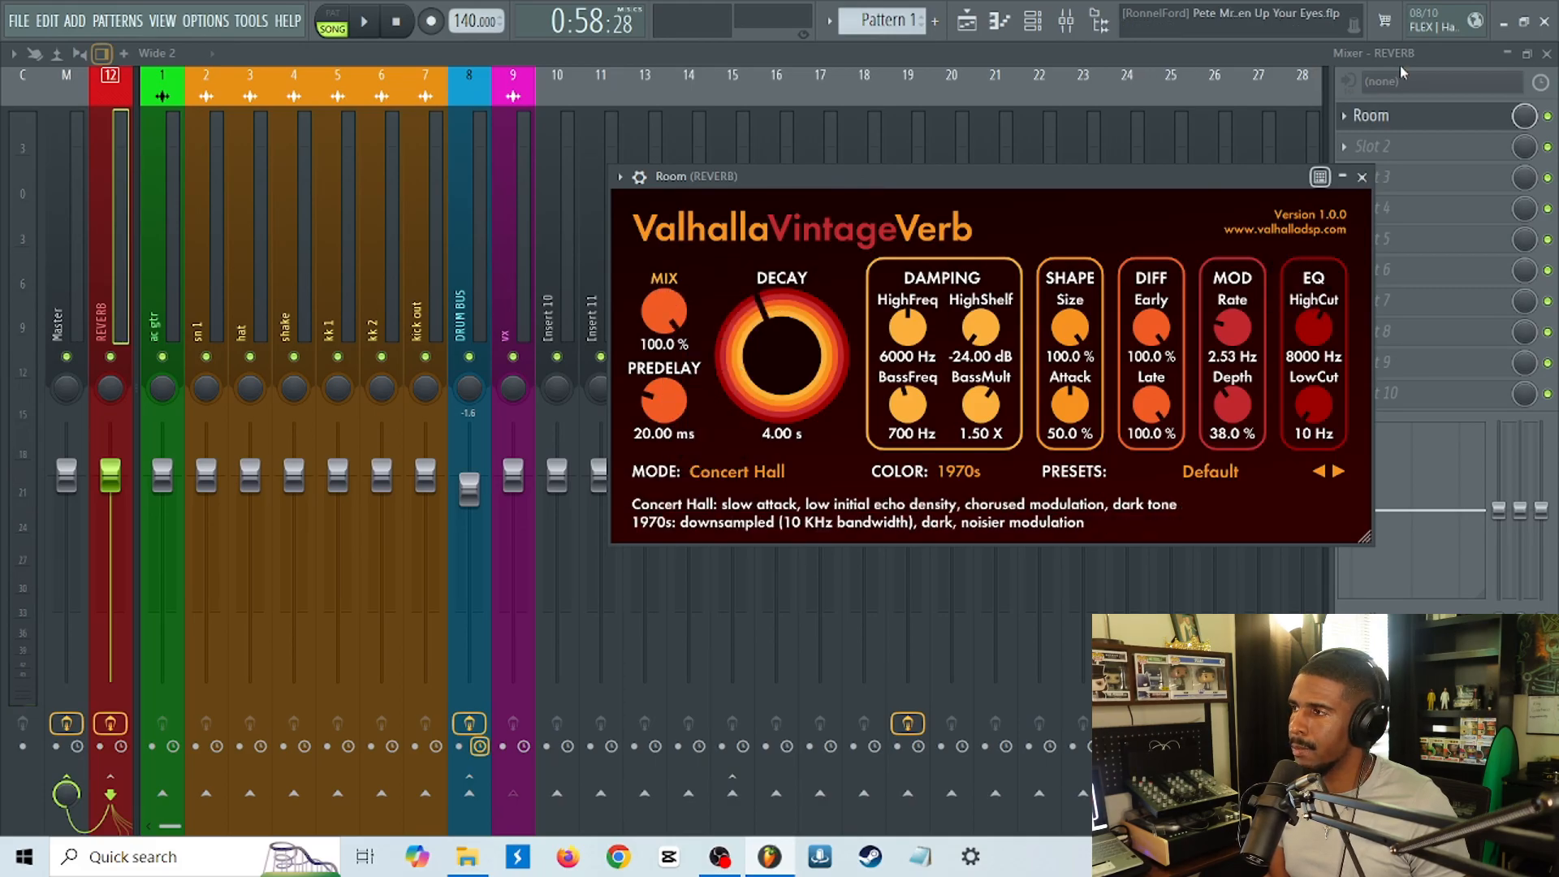
left_click(1392, 118)
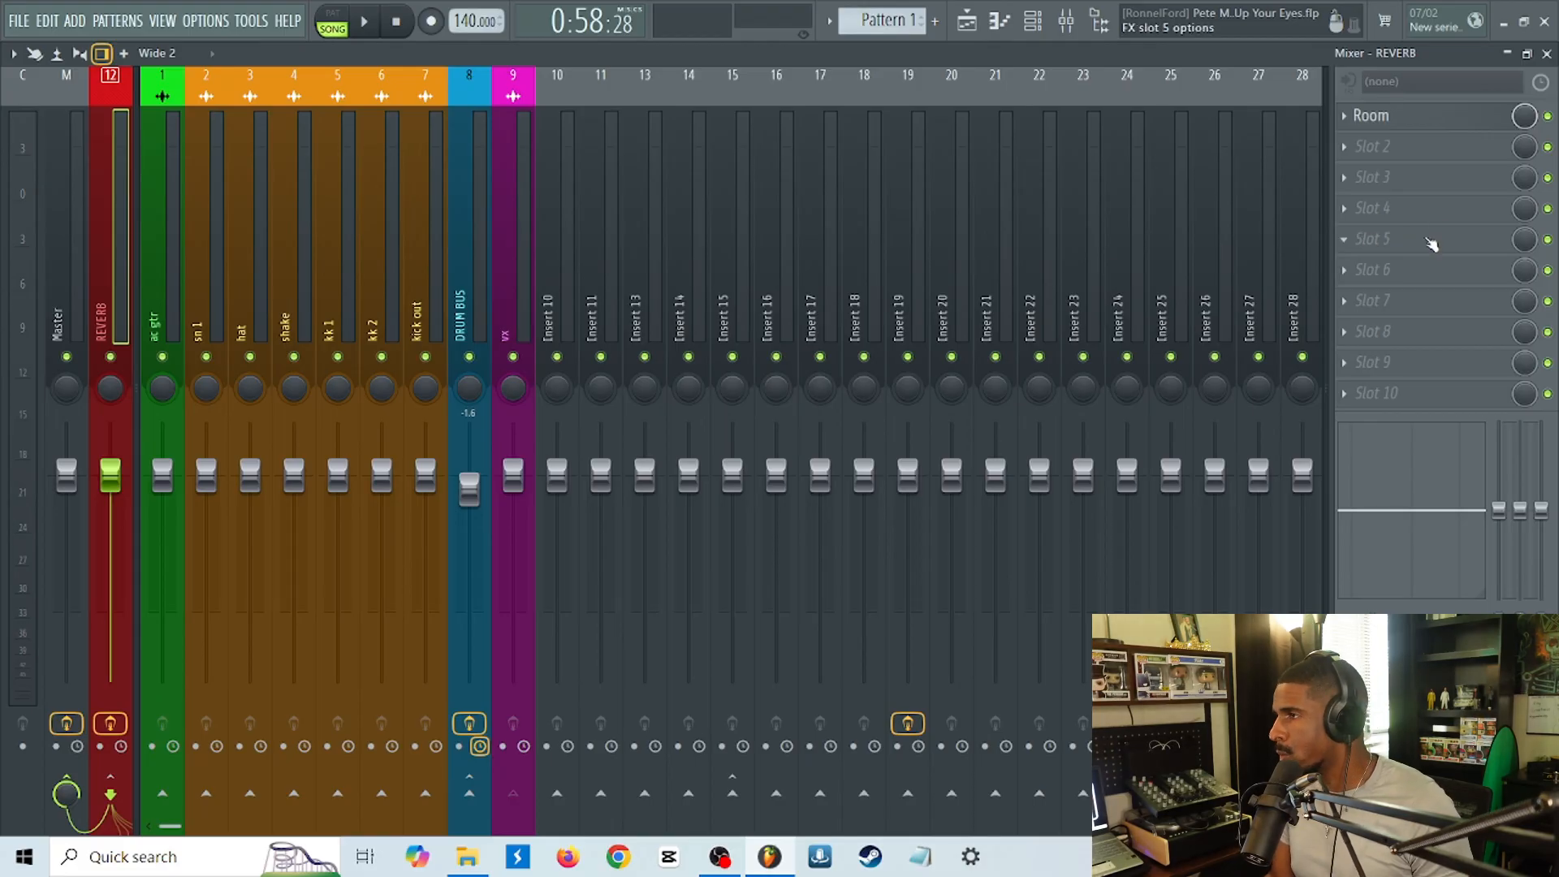
Load Fruity Parametric EQ 2 into slot 3 of the REVERB track and move its window clear of the vx track.
left_click(1383, 184)
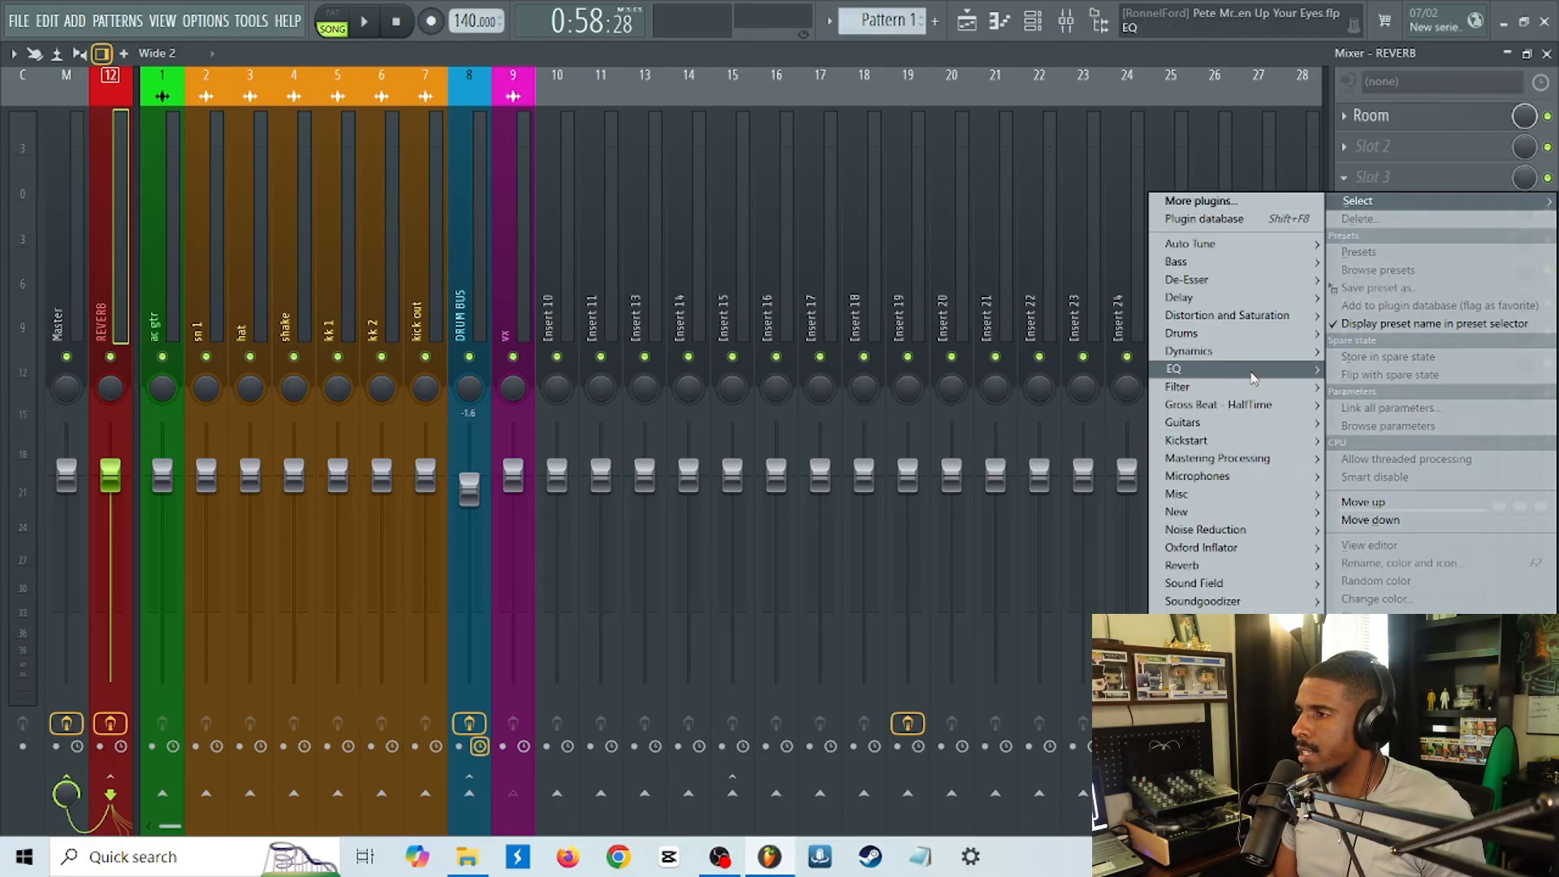
mouse_move(1218, 369)
mouse_move(1089, 369)
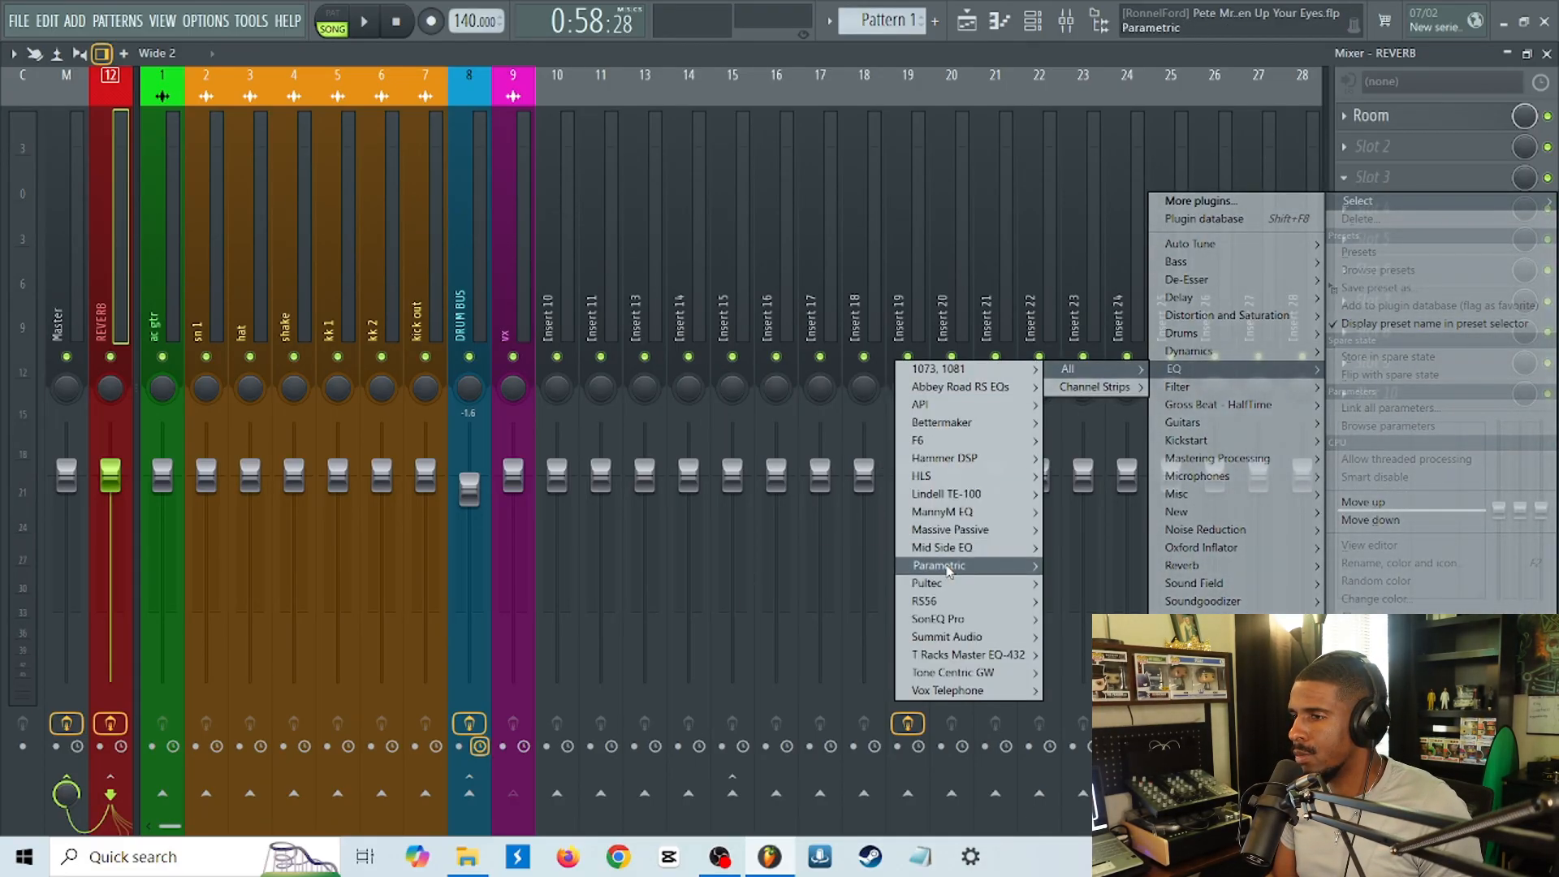
mouse_move(942, 565)
left_click(868, 592)
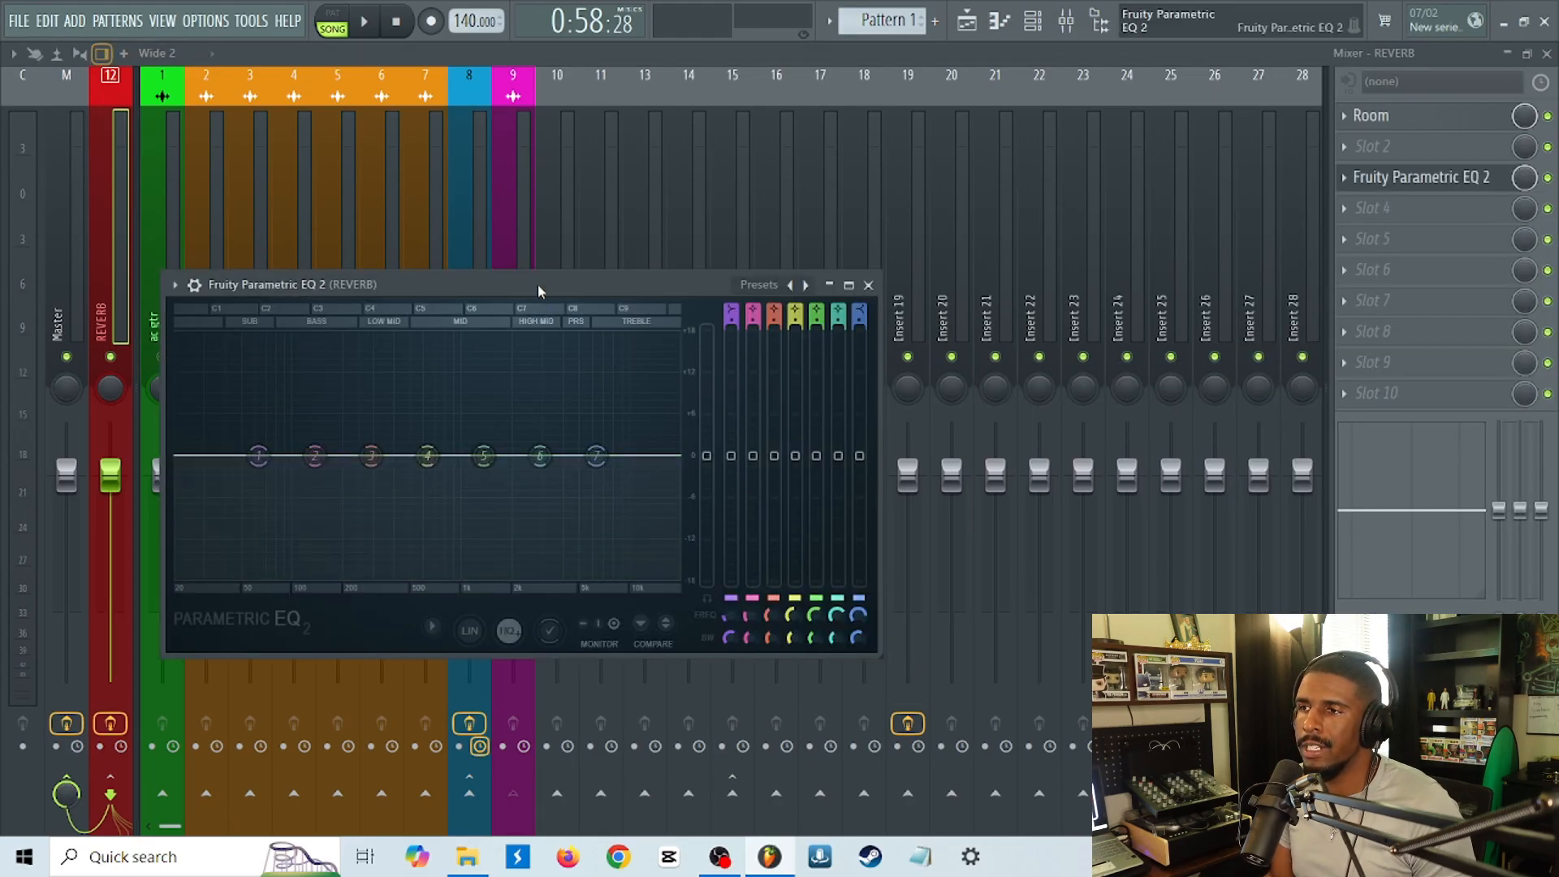
left_click_drag(538, 285, 967, 300)
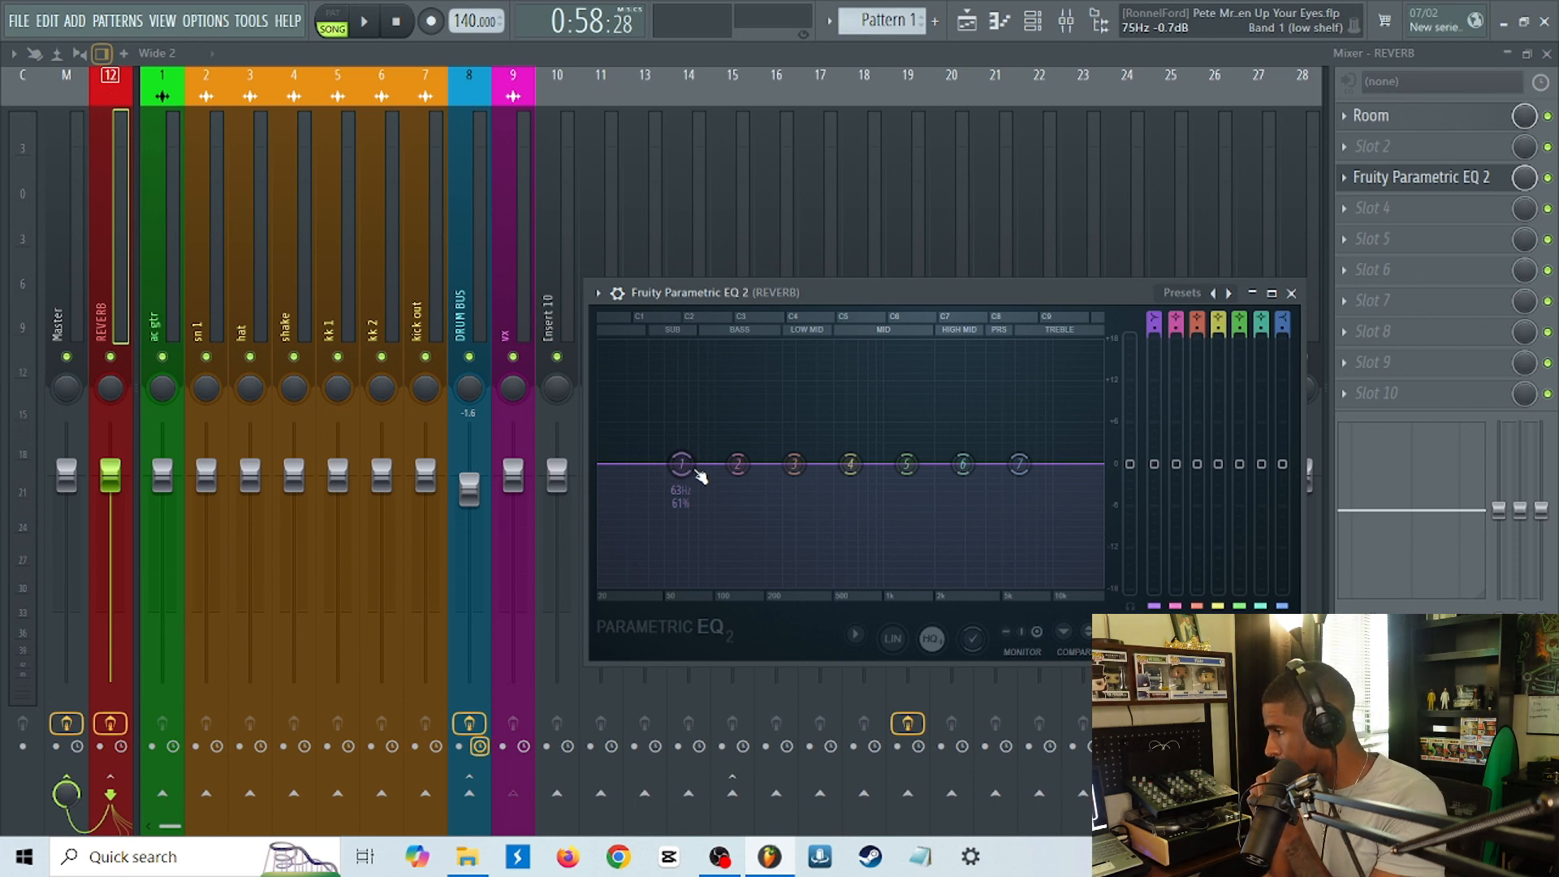
Cut the lows of the REVERB track's EQ by pulling band 1 down to about -18 dB at 196 Hz while vx plays soloed.
left_click_drag(689, 466, 733, 582)
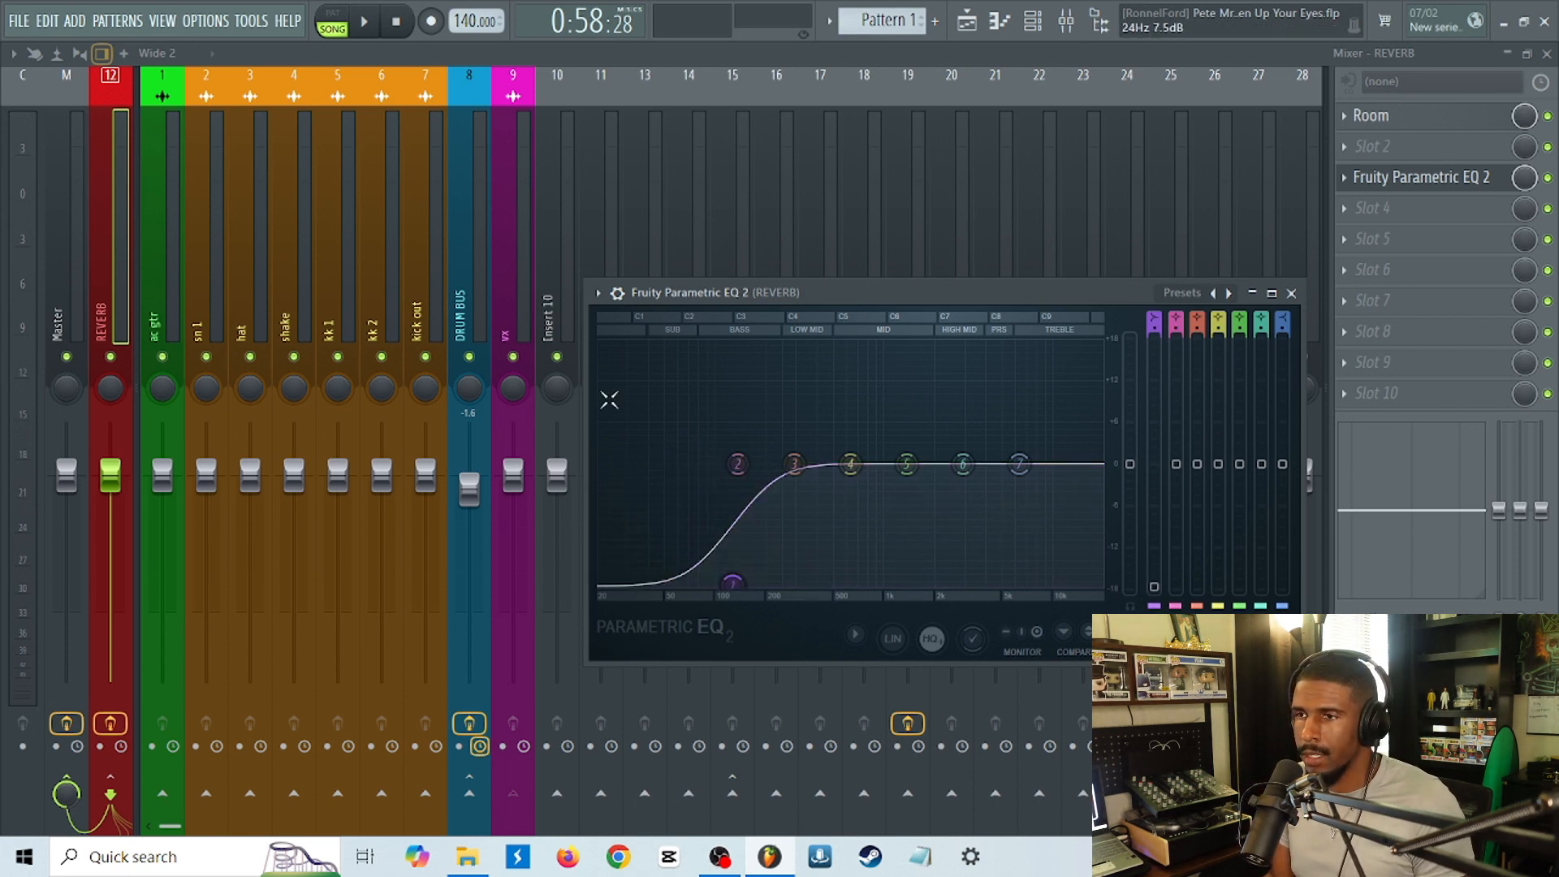
left_click(499, 323)
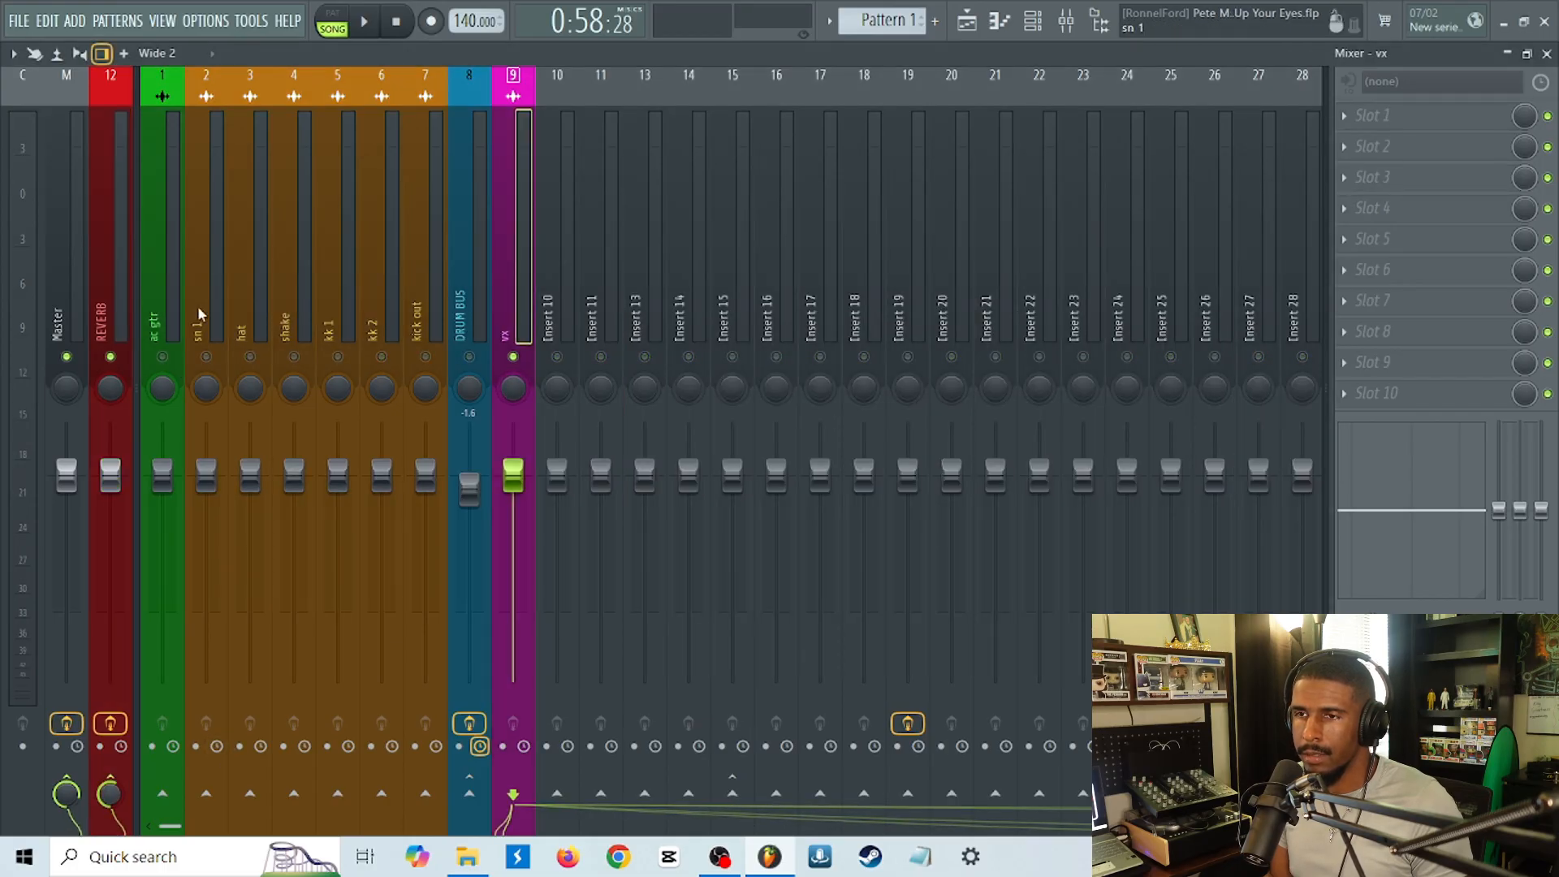
left_click(108, 317)
left_click(1453, 176)
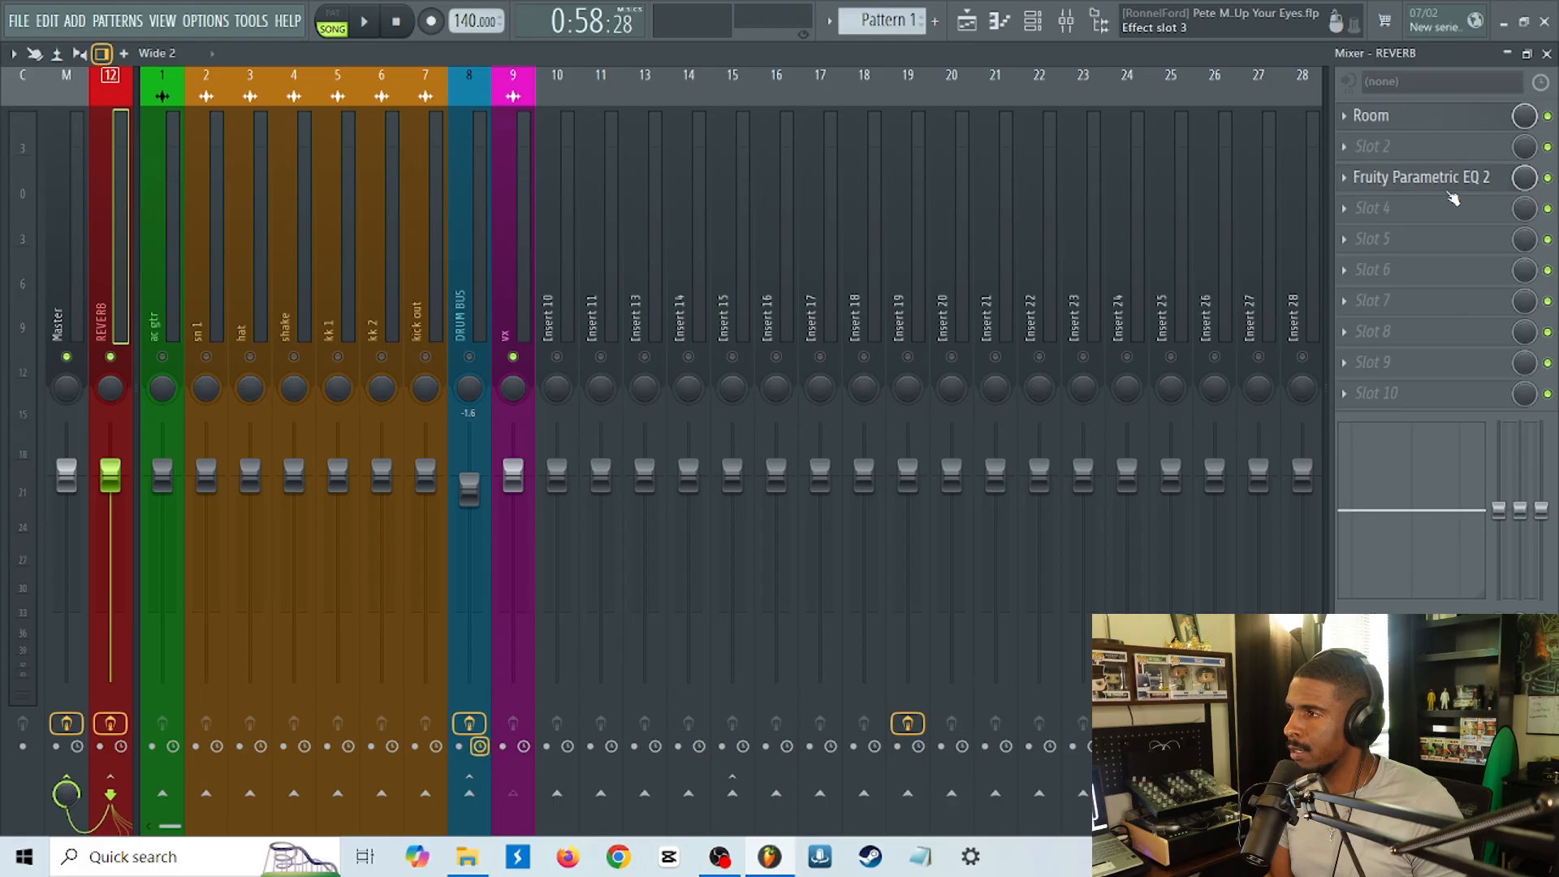
key("space")
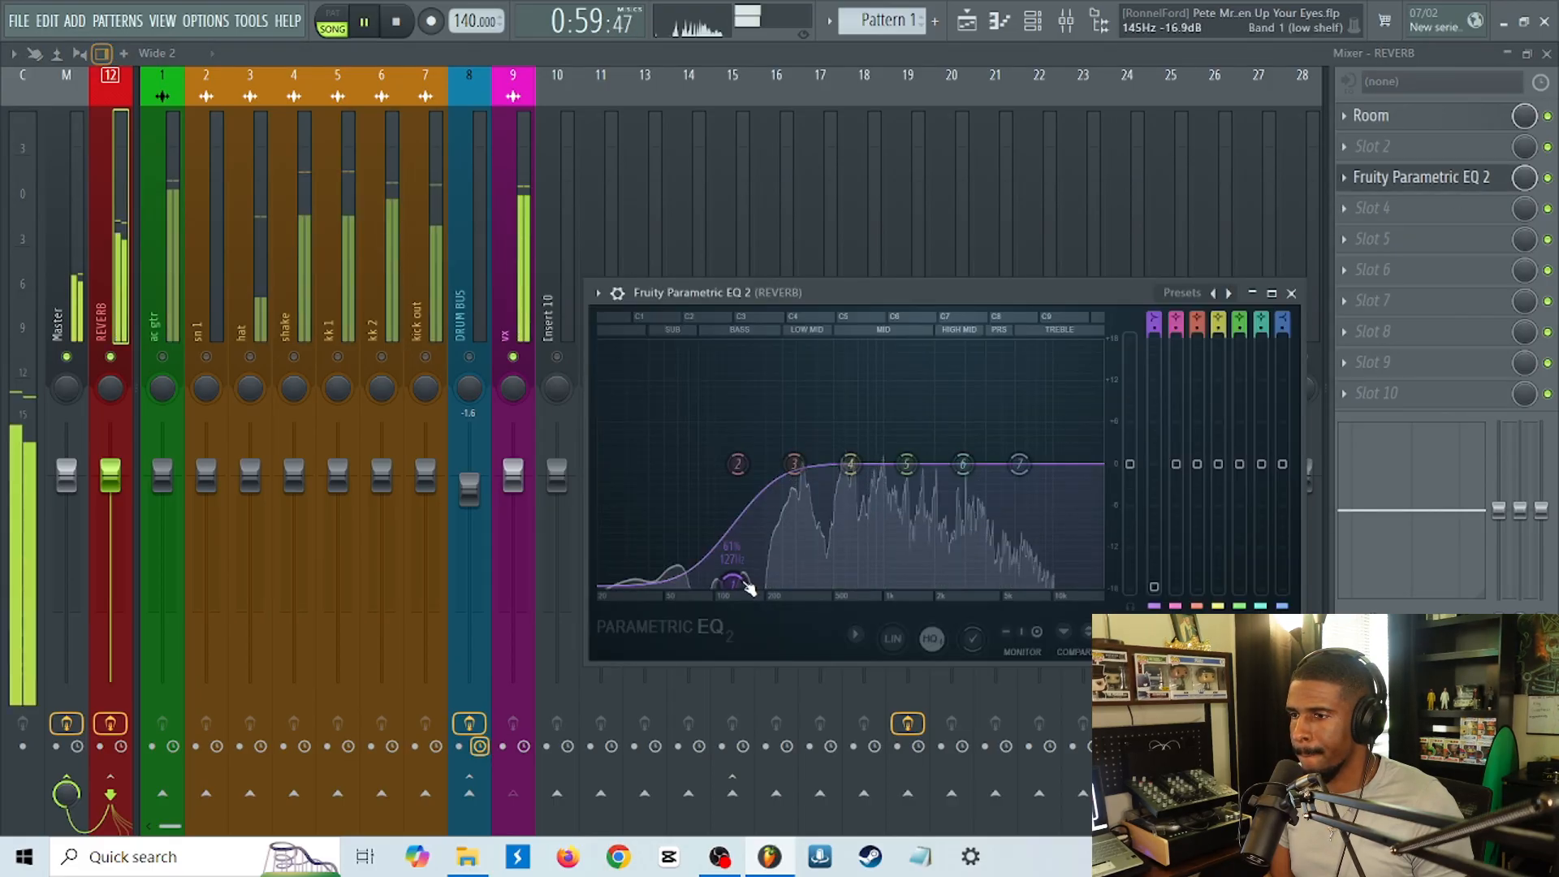
mouse_move(747, 595)
left_mouse_down()
mouse_move(981, 583)
mouse_move(639, 583)
mouse_move(764, 583)
left_mouse_up()
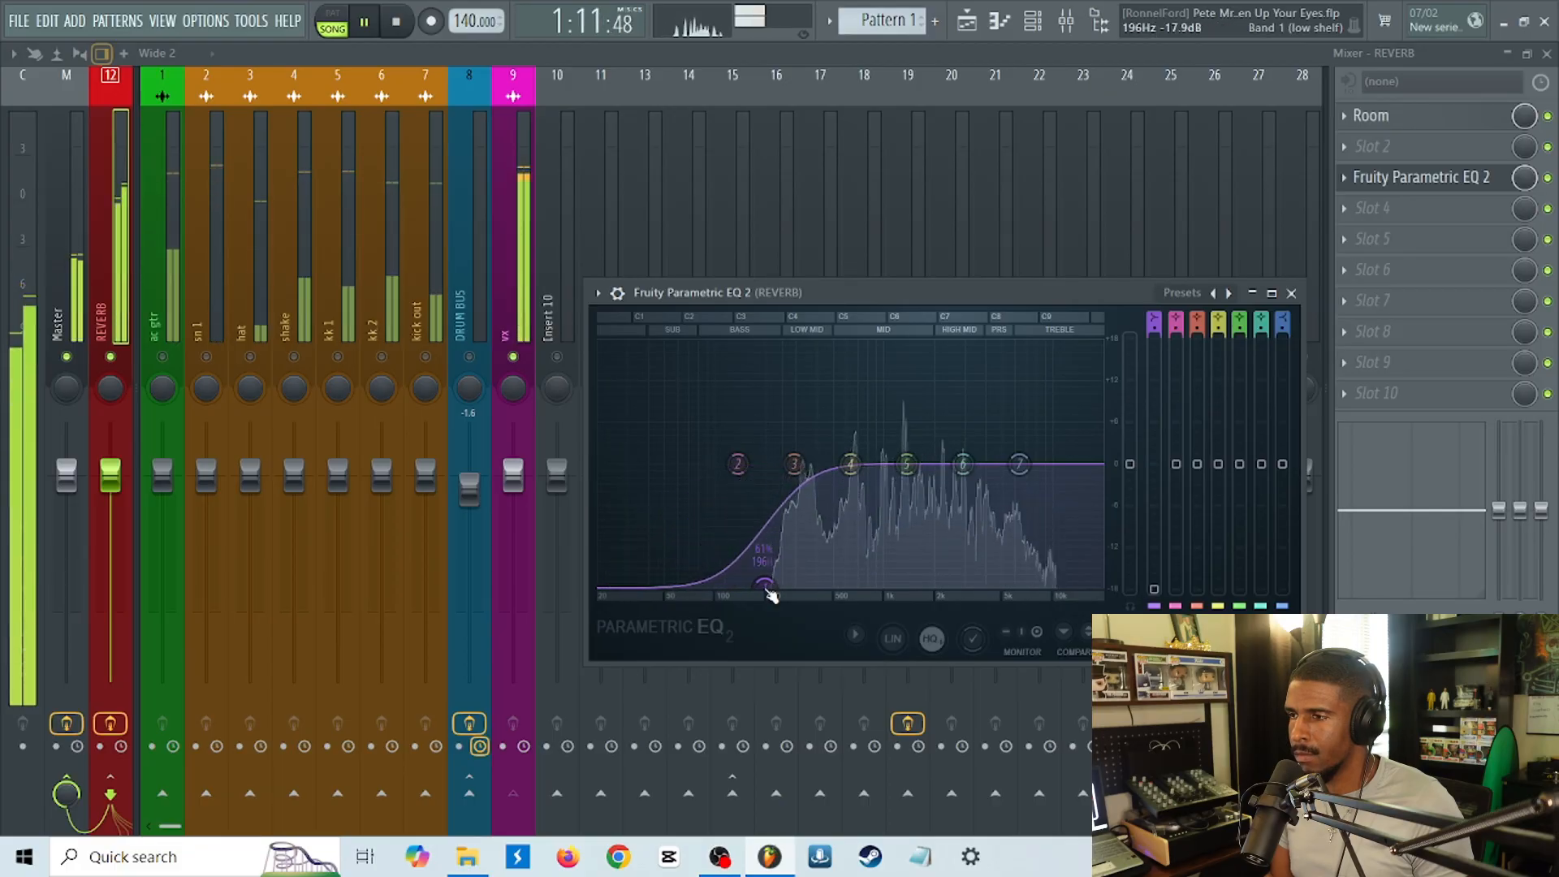
Roll off the REVERB EQ's highs with band 7, adjust an upper-mid band, and close the EQ, stopping playback.
left_click_drag(1020, 463, 1080, 583)
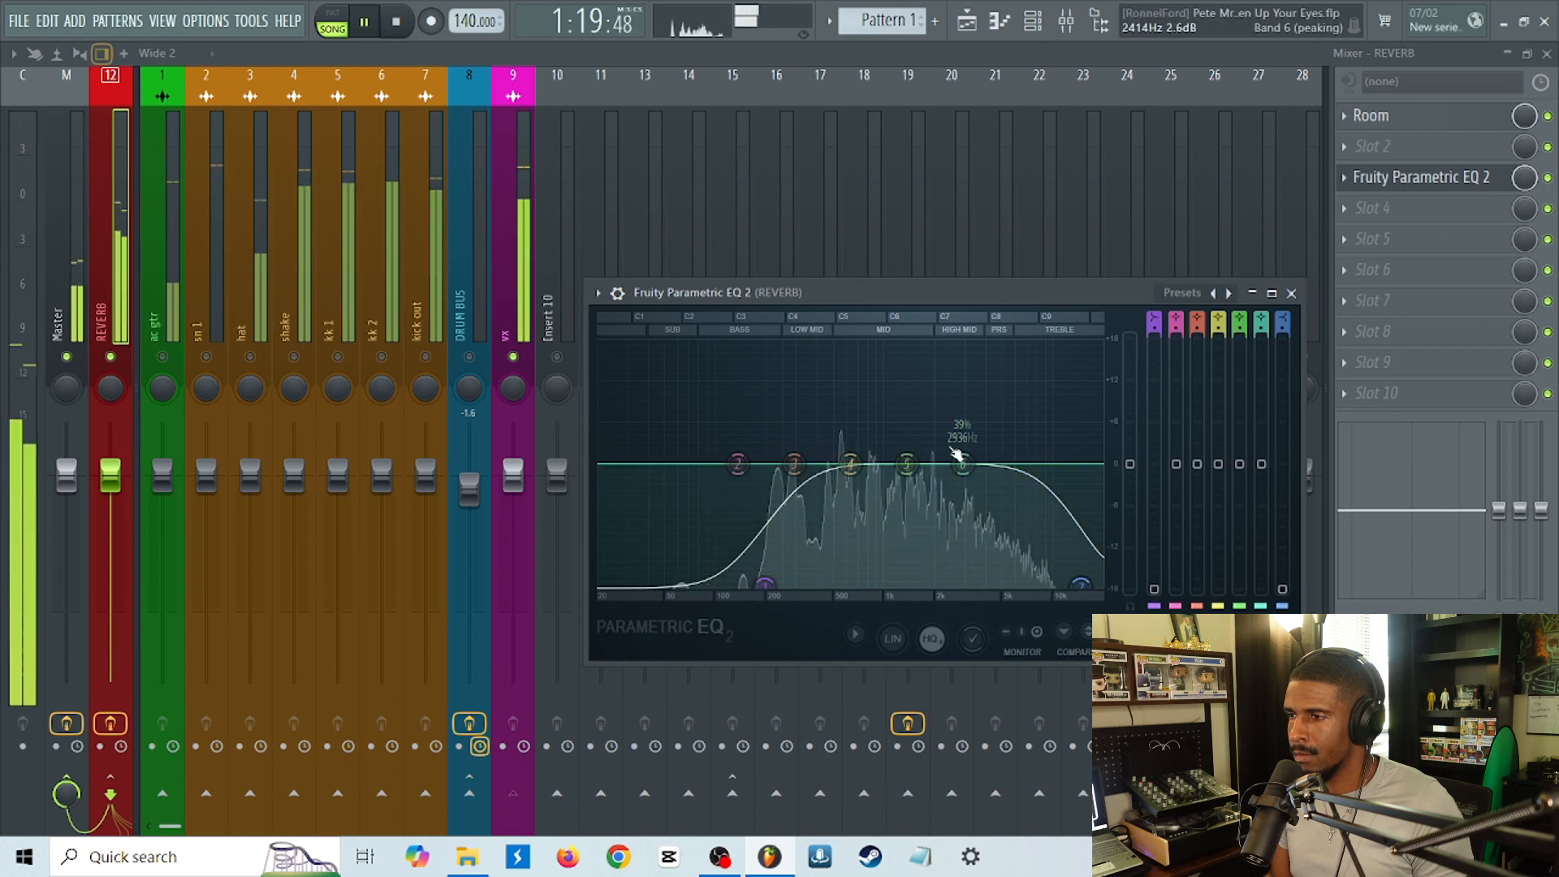
left_click_drag(914, 459, 976, 417)
key("Escape")
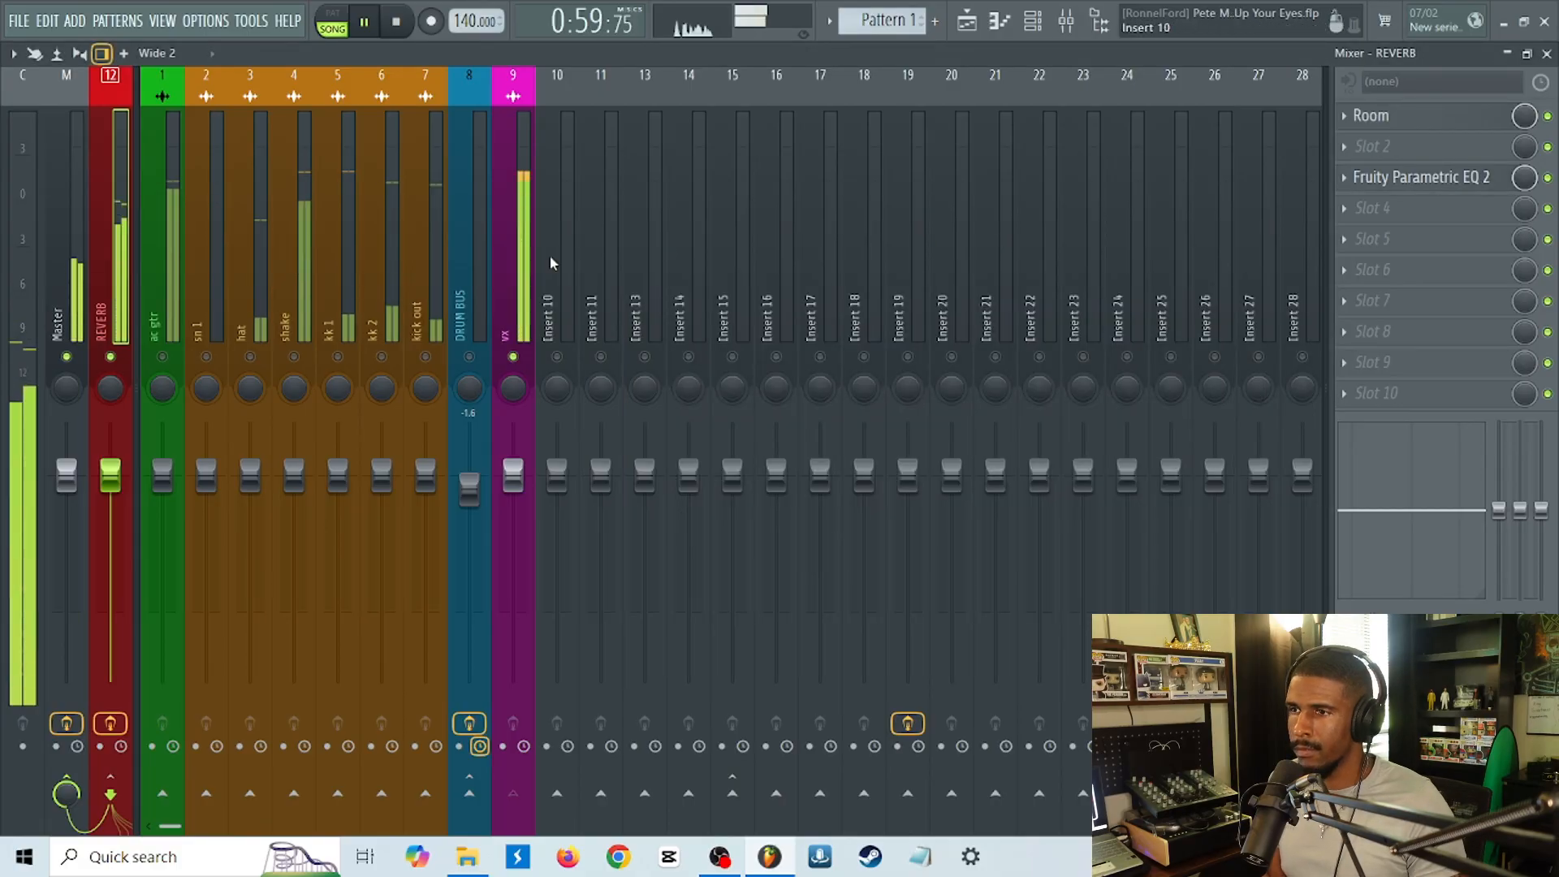
key("space")
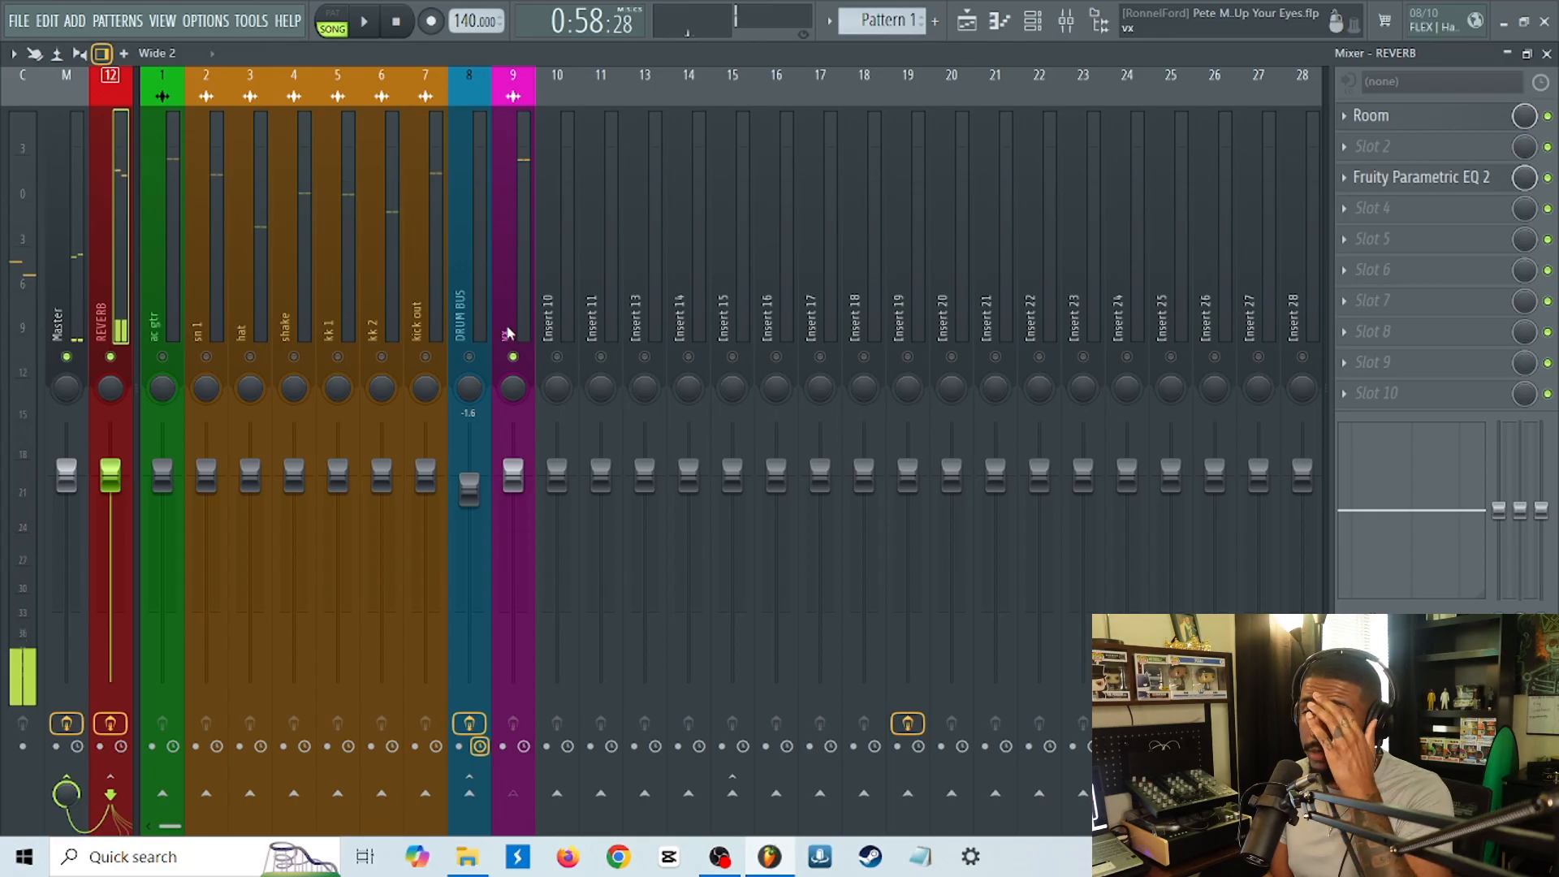
Load the Flanger BL-20 plugin from the Phaser - Flanger category into slot 6 of the REVERB track.
left_click(1378, 272)
mouse_move(1196, 608)
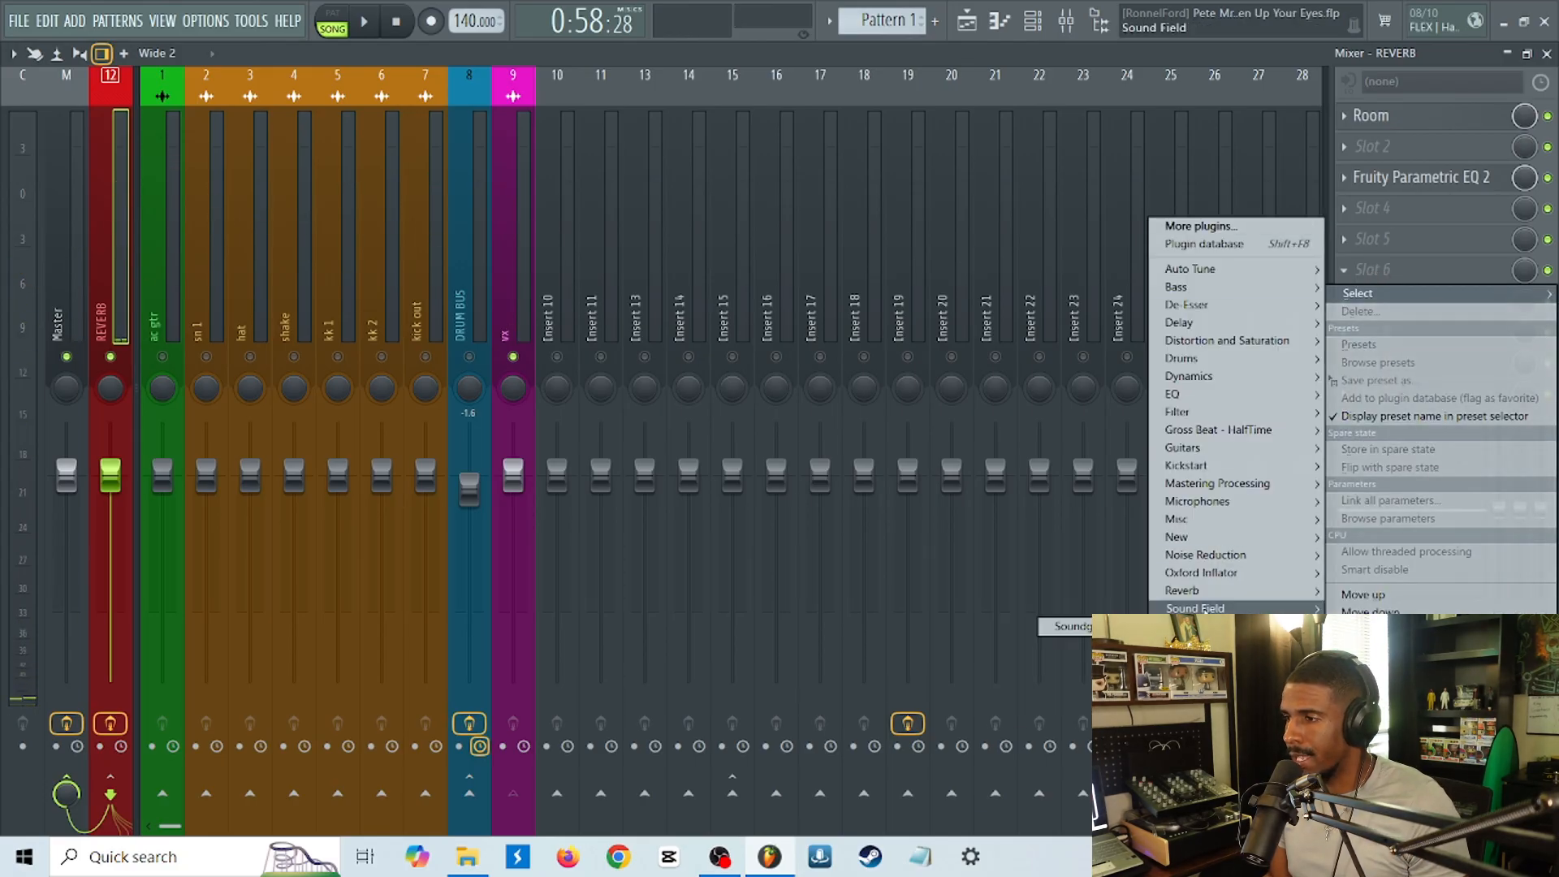
mouse_move(1044, 617)
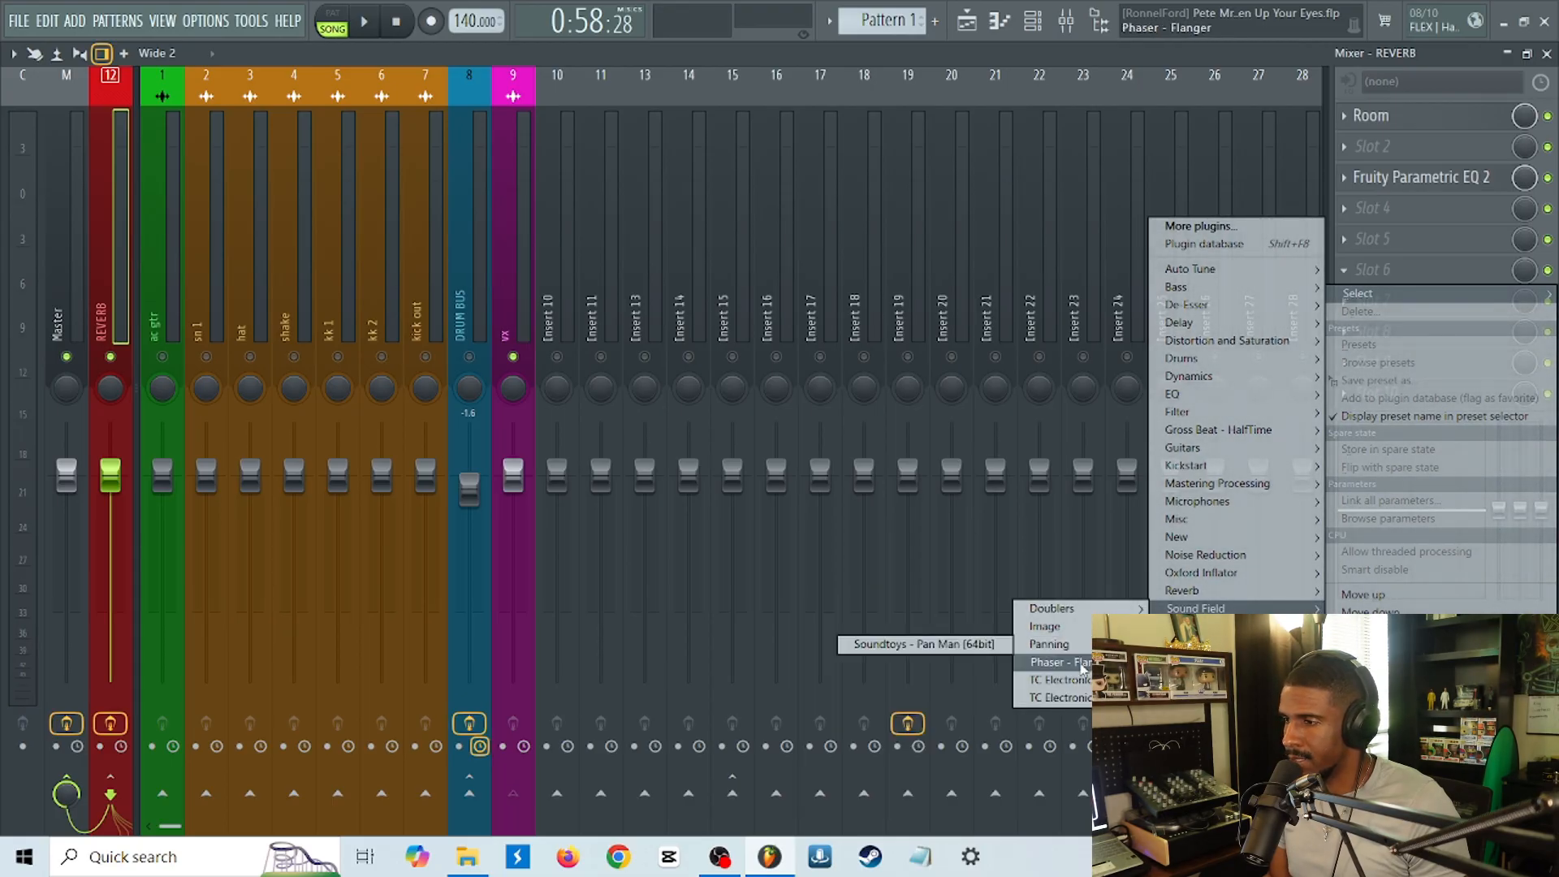
mouse_move(1081, 668)
left_click(977, 688)
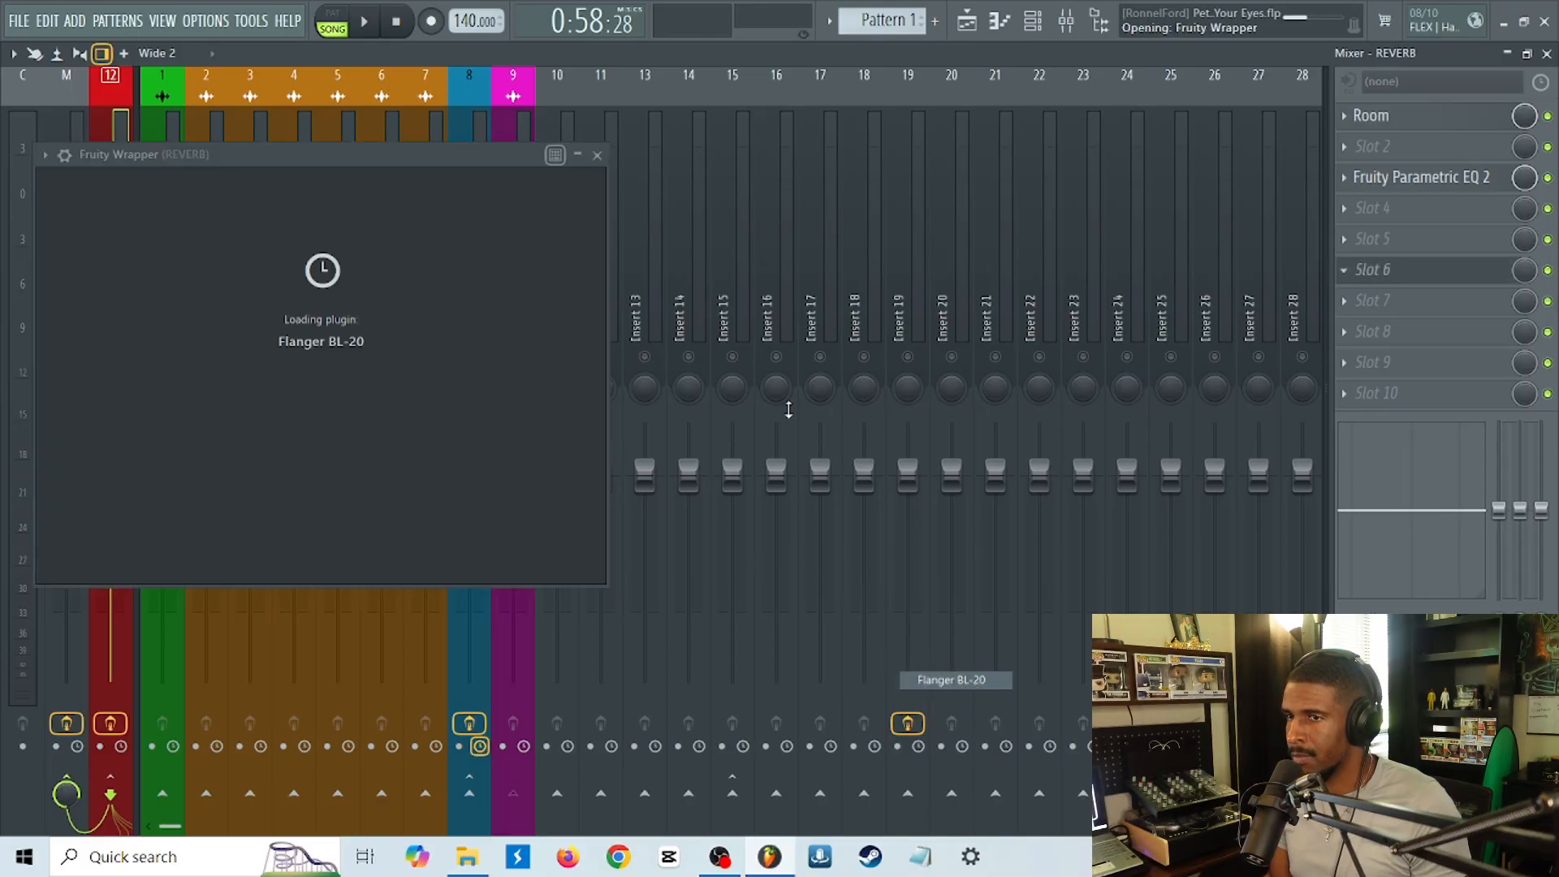
Audition Flanger BL-20 presets on the REVERB track, including Auto-wah and Aux - Metallic Move, and stop playback.
key("space")
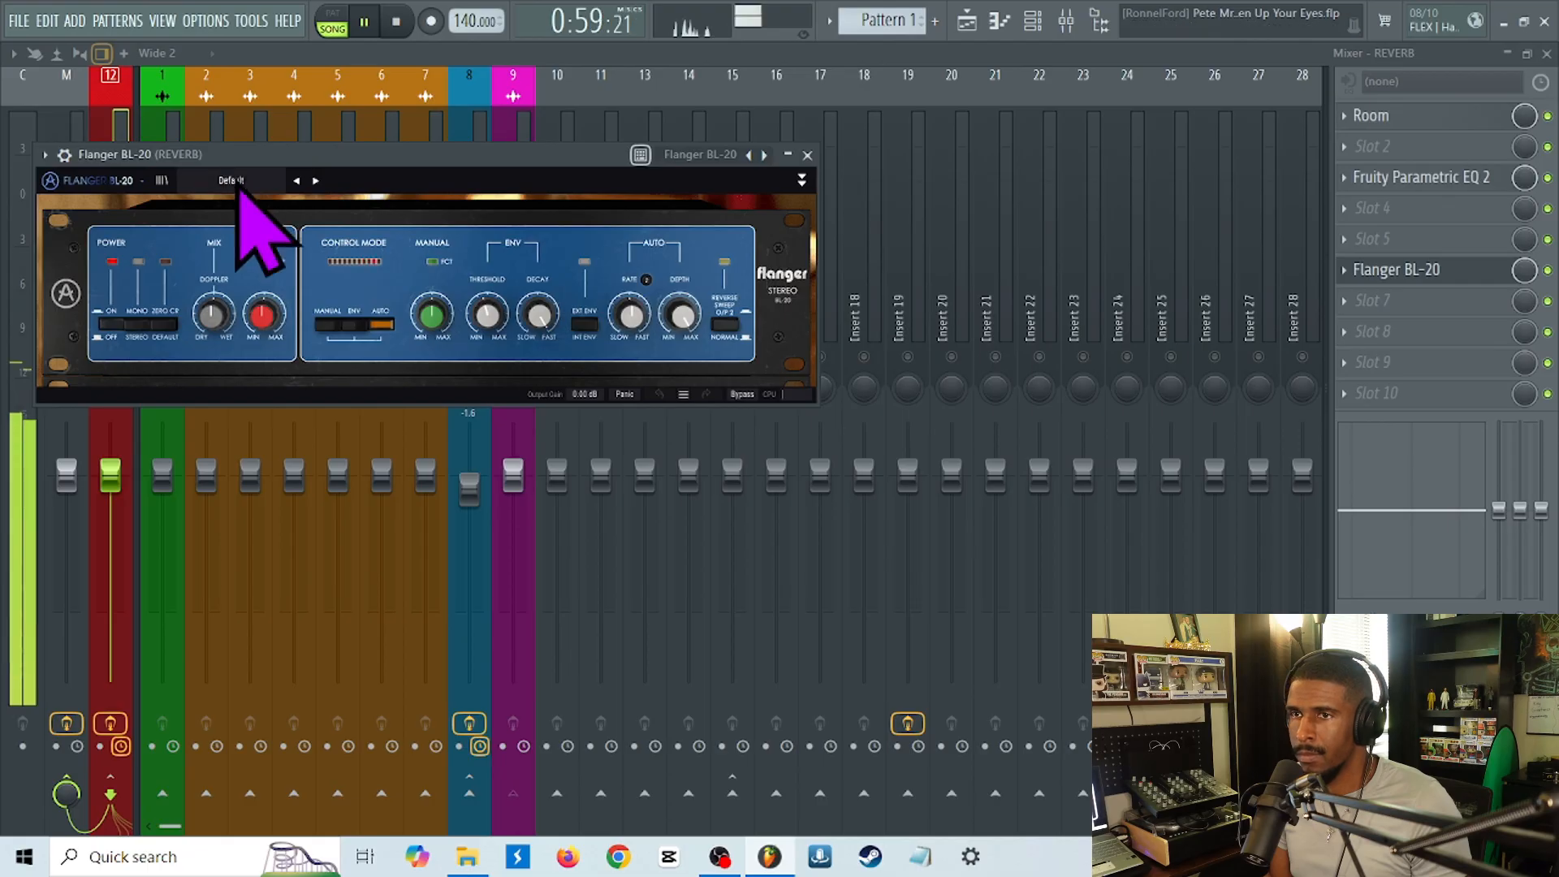
left_click(315, 182)
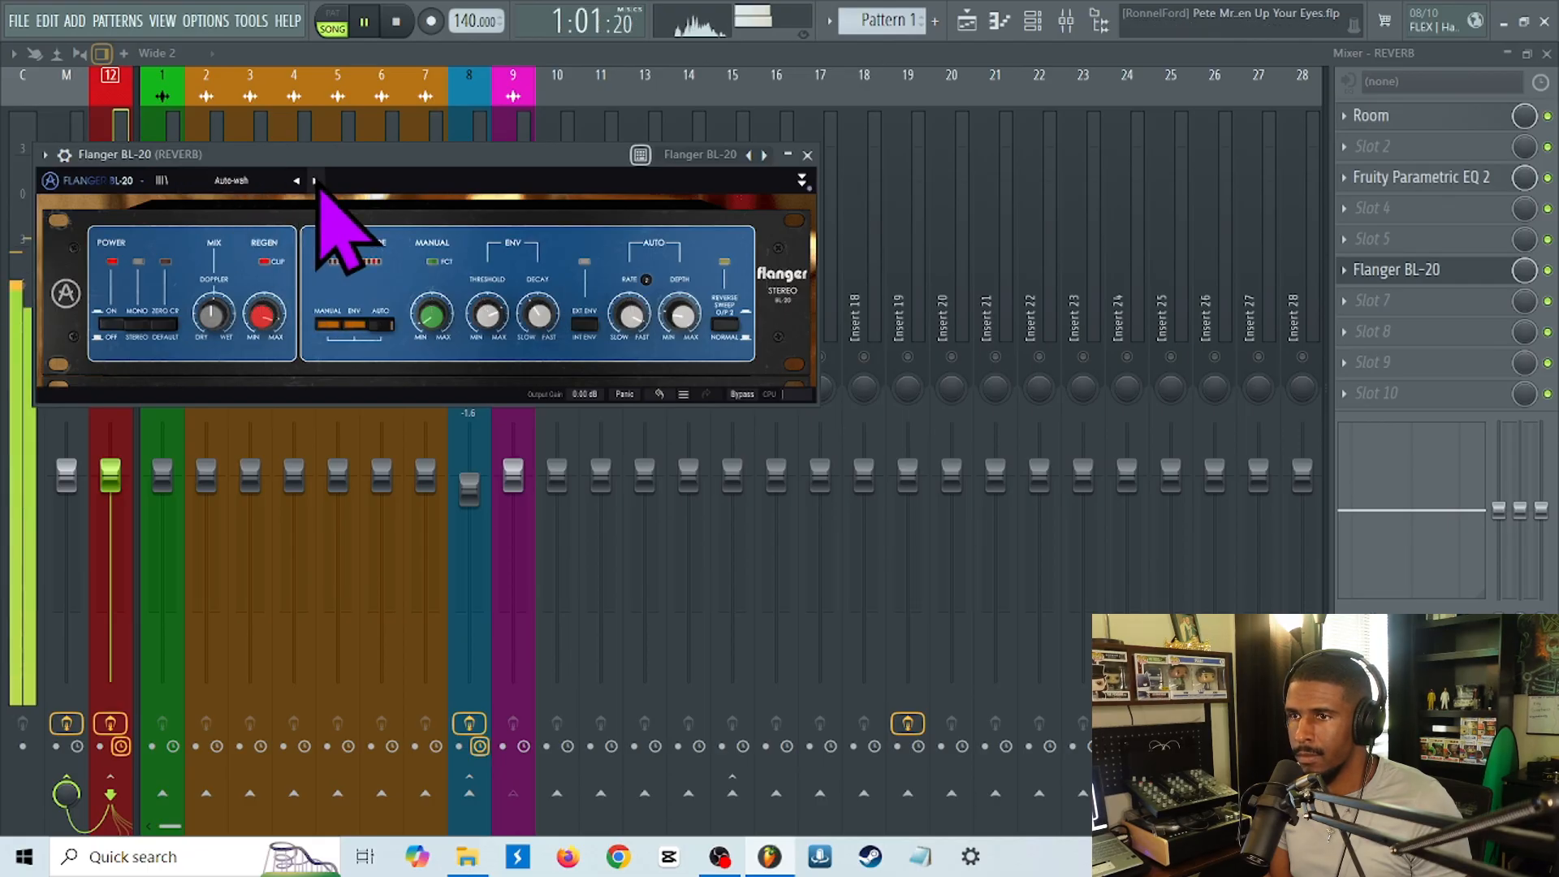
left_click(315, 182)
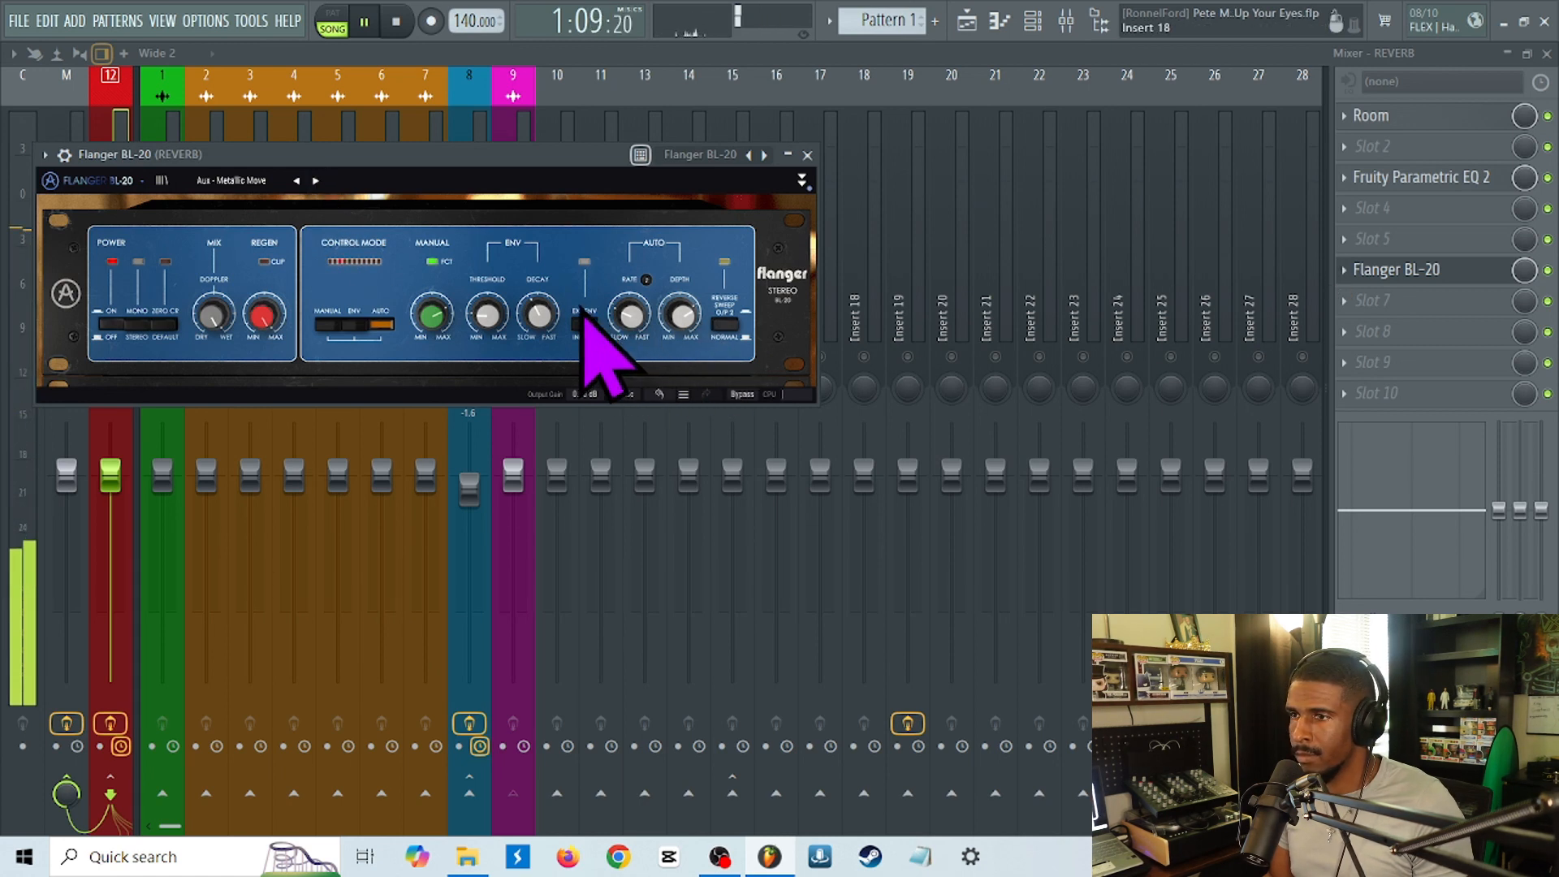
left_click(506, 144)
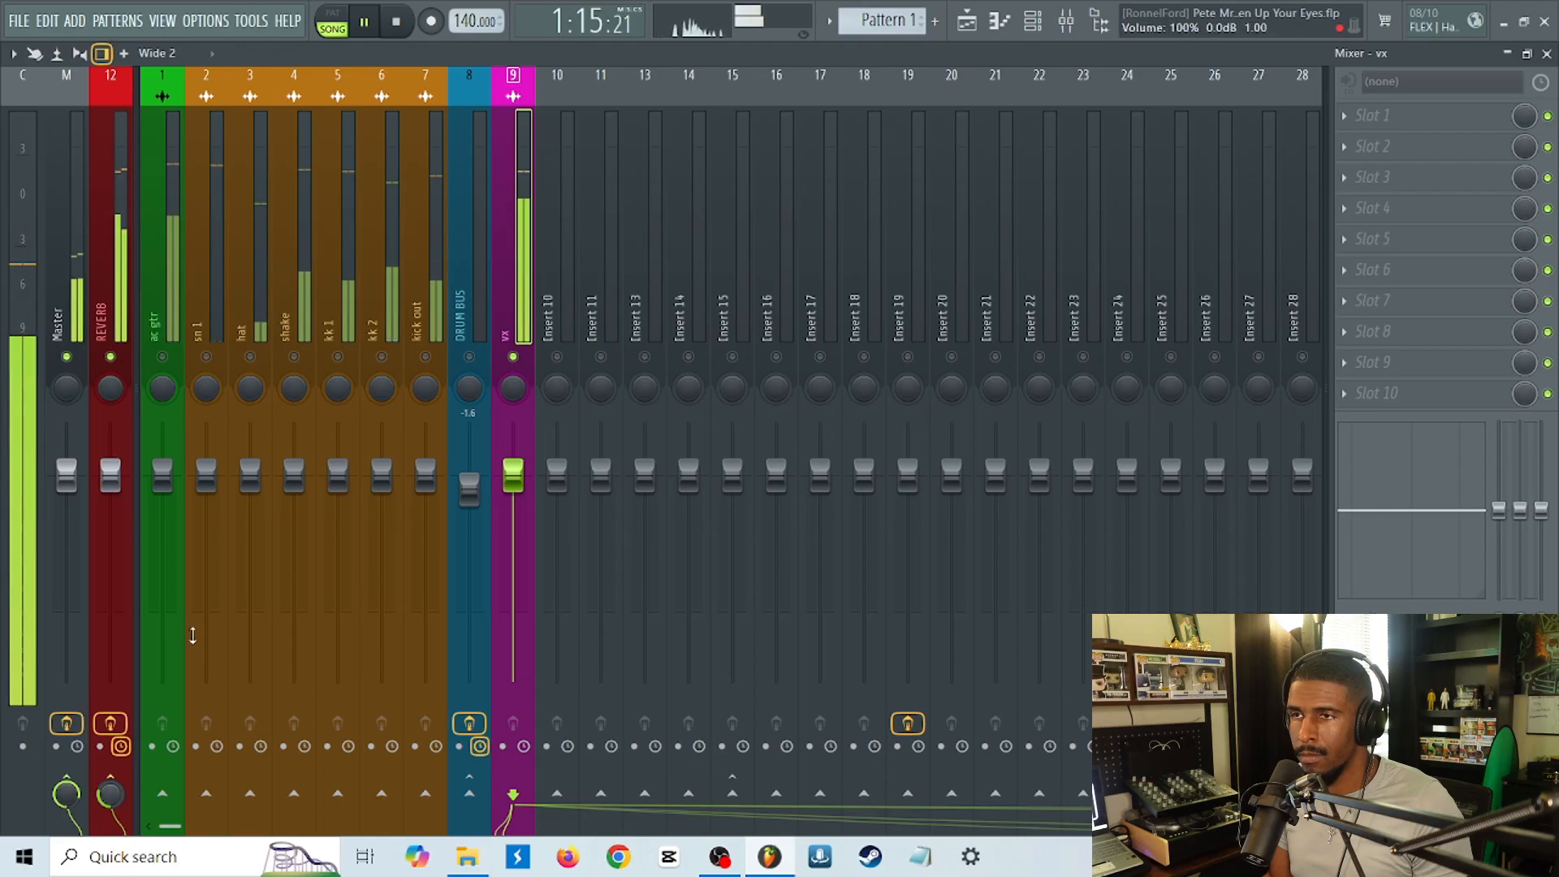
left_click(415, 34)
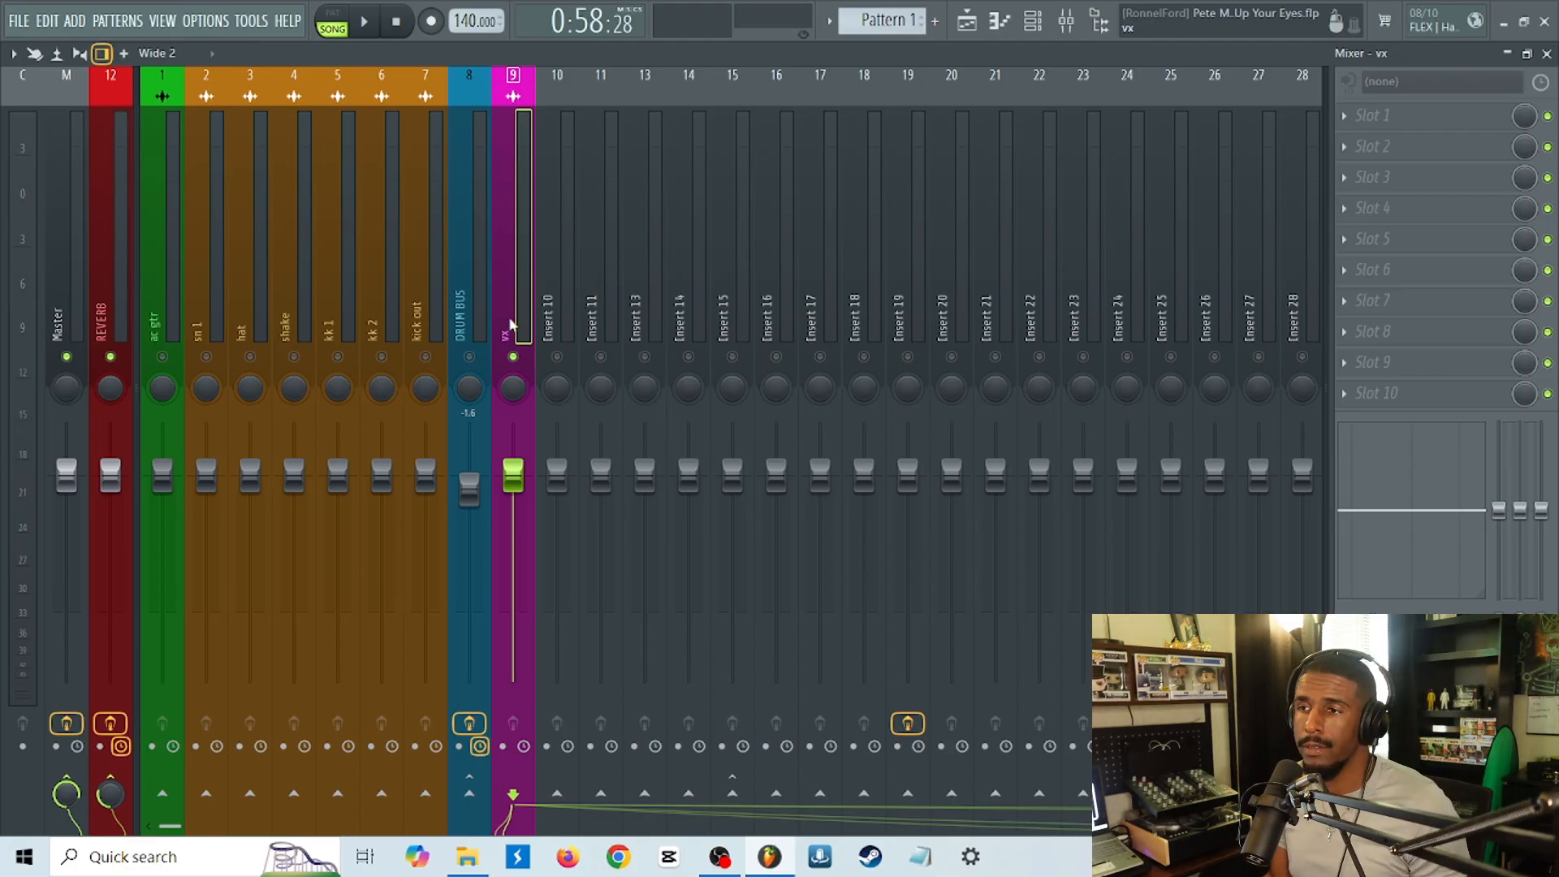
Delete Flanger BL-20 from slot 6 of the REVERB track and unsolo the vx track.
left_click(105, 329)
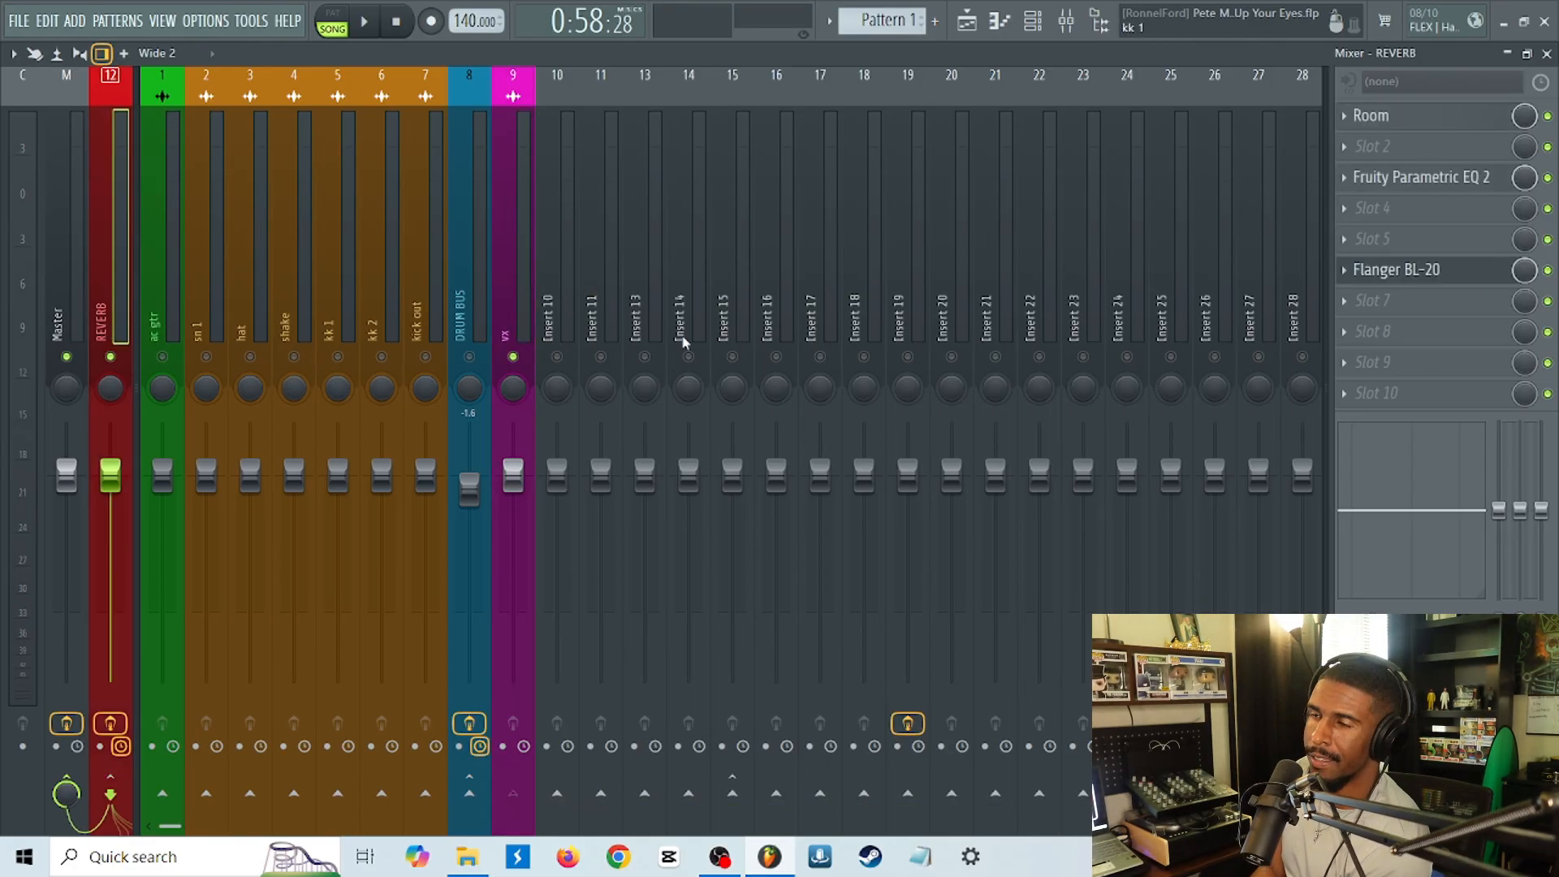
left_click(1353, 287)
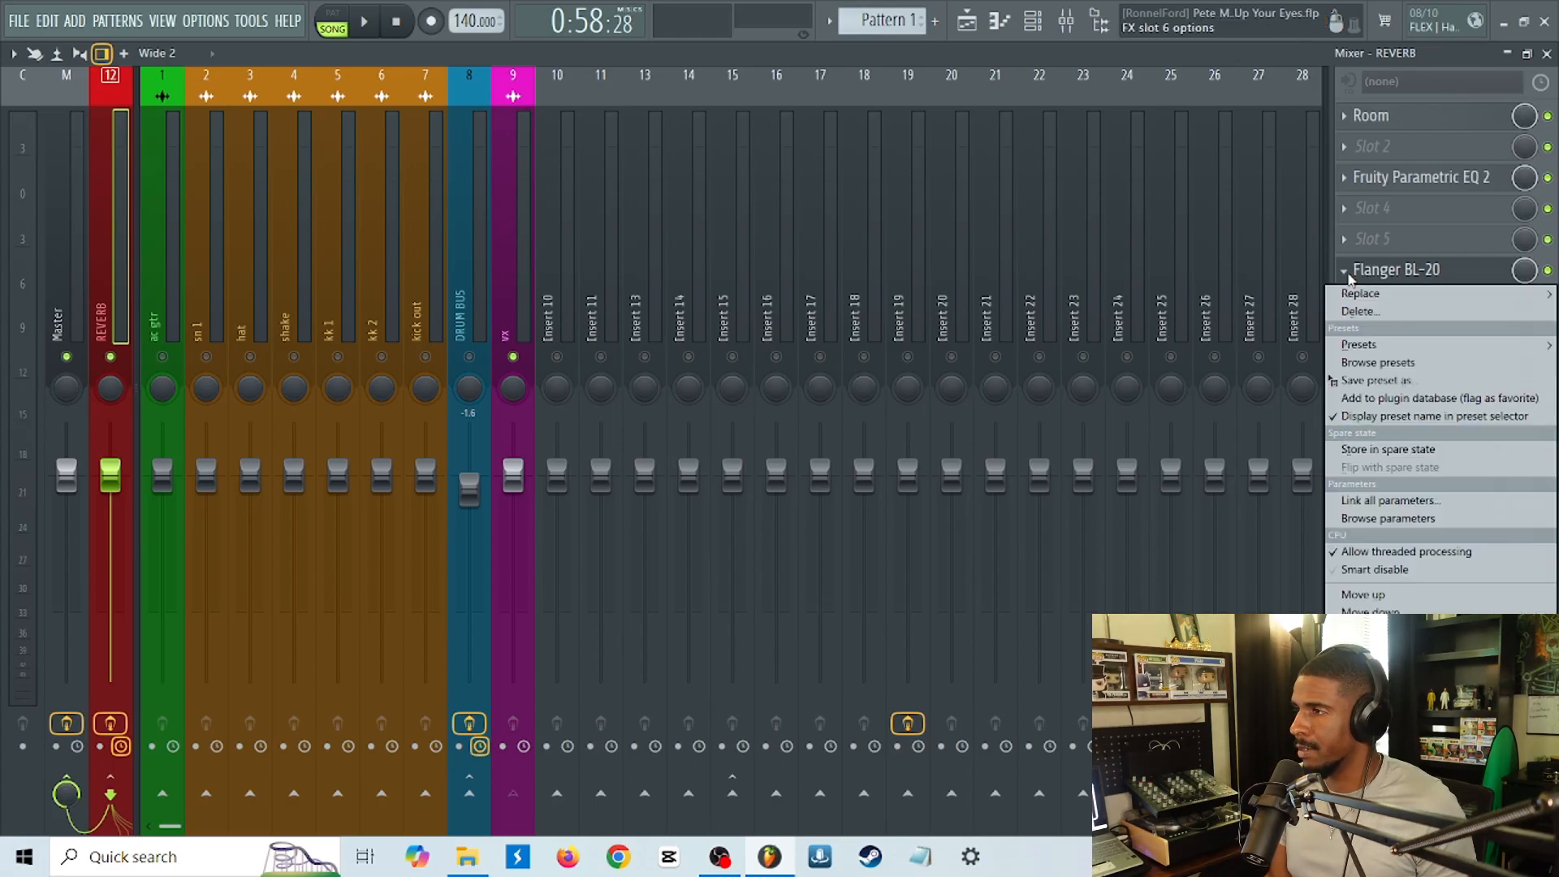
left_click(1355, 314)
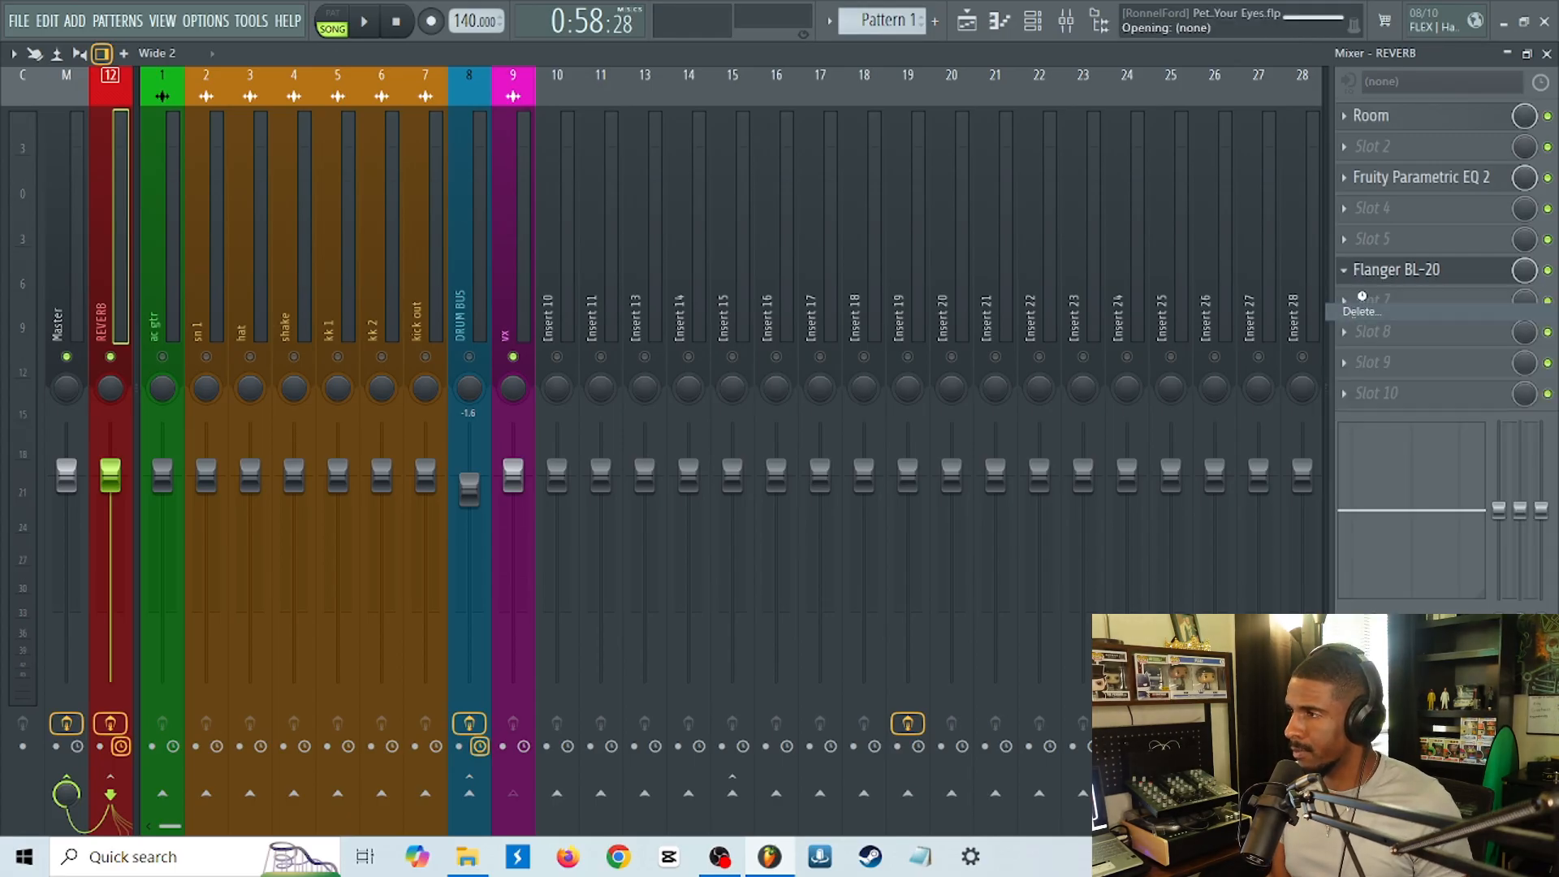
right_click(512, 360)
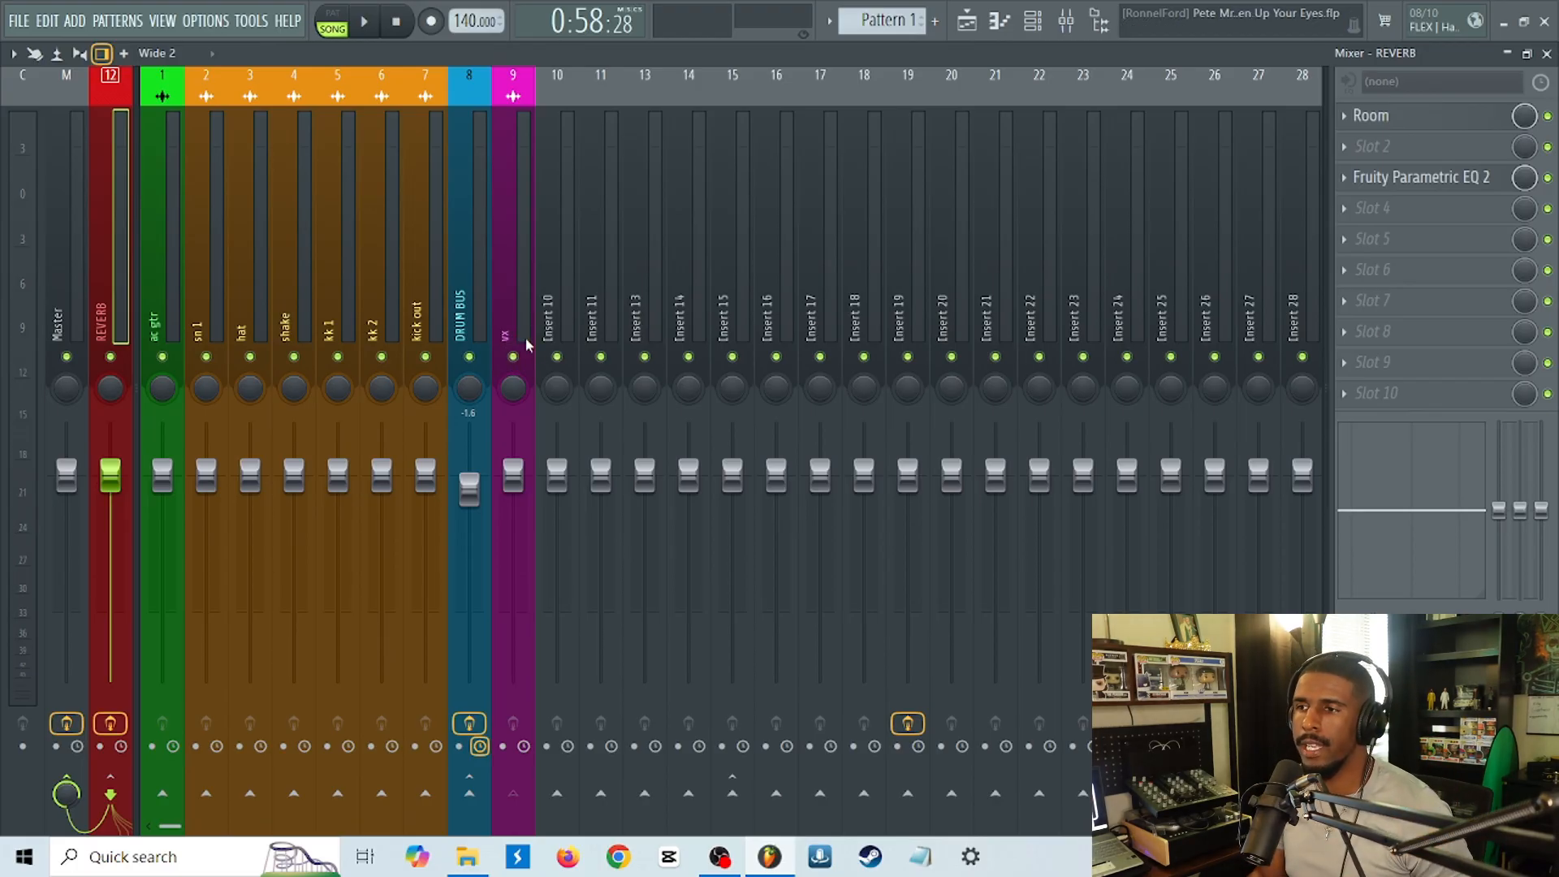
left_click(521, 336)
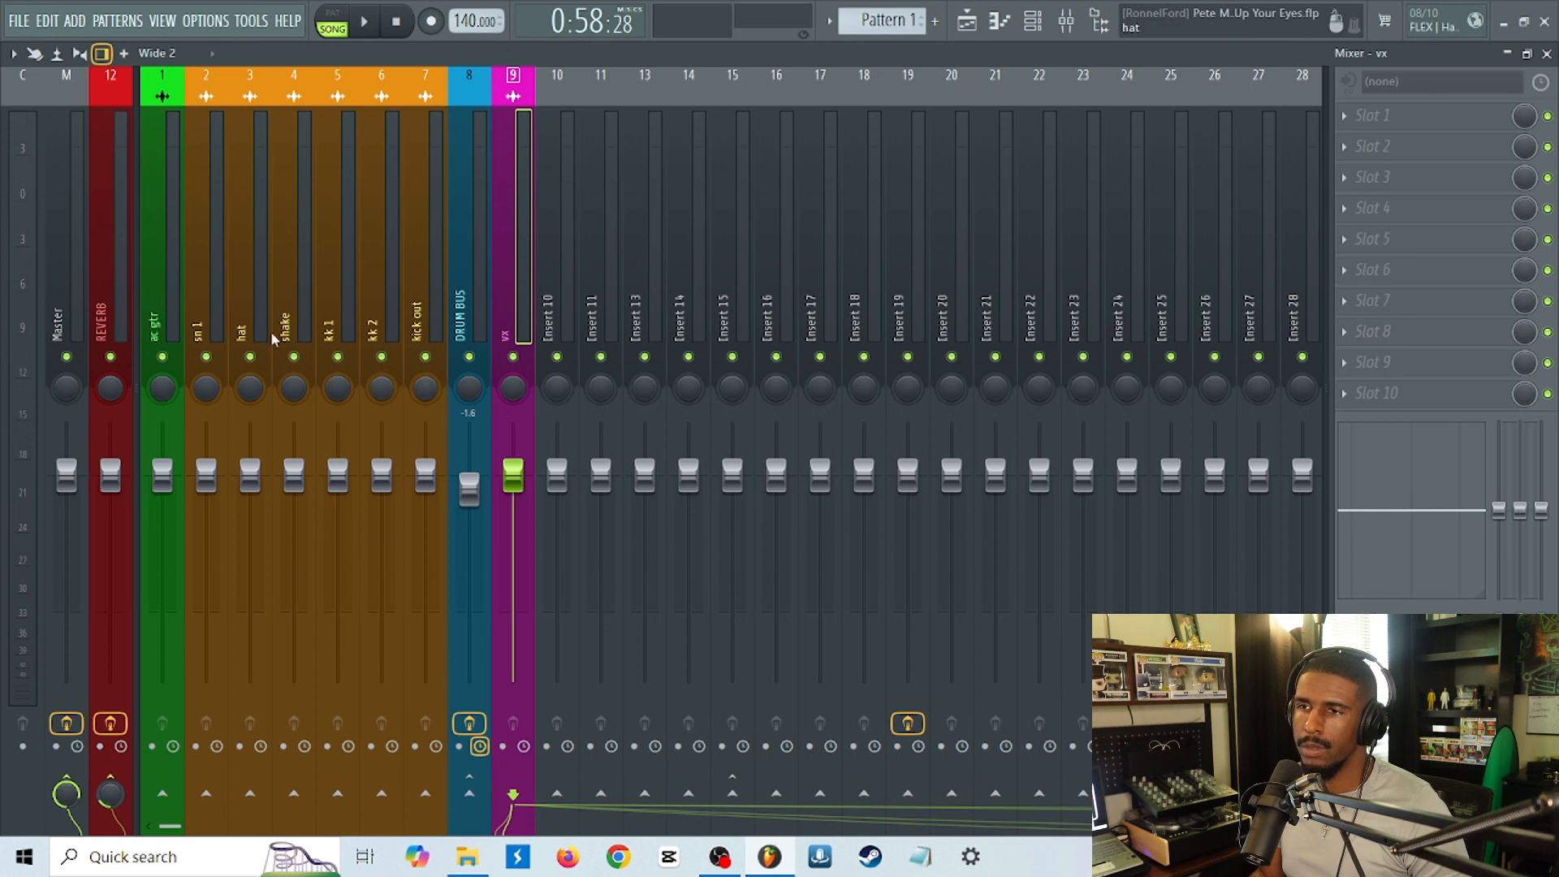
Sidechain the DRUM BUS to the REVERB track and raise its send slightly while the full mix plays.
left_click(467, 304)
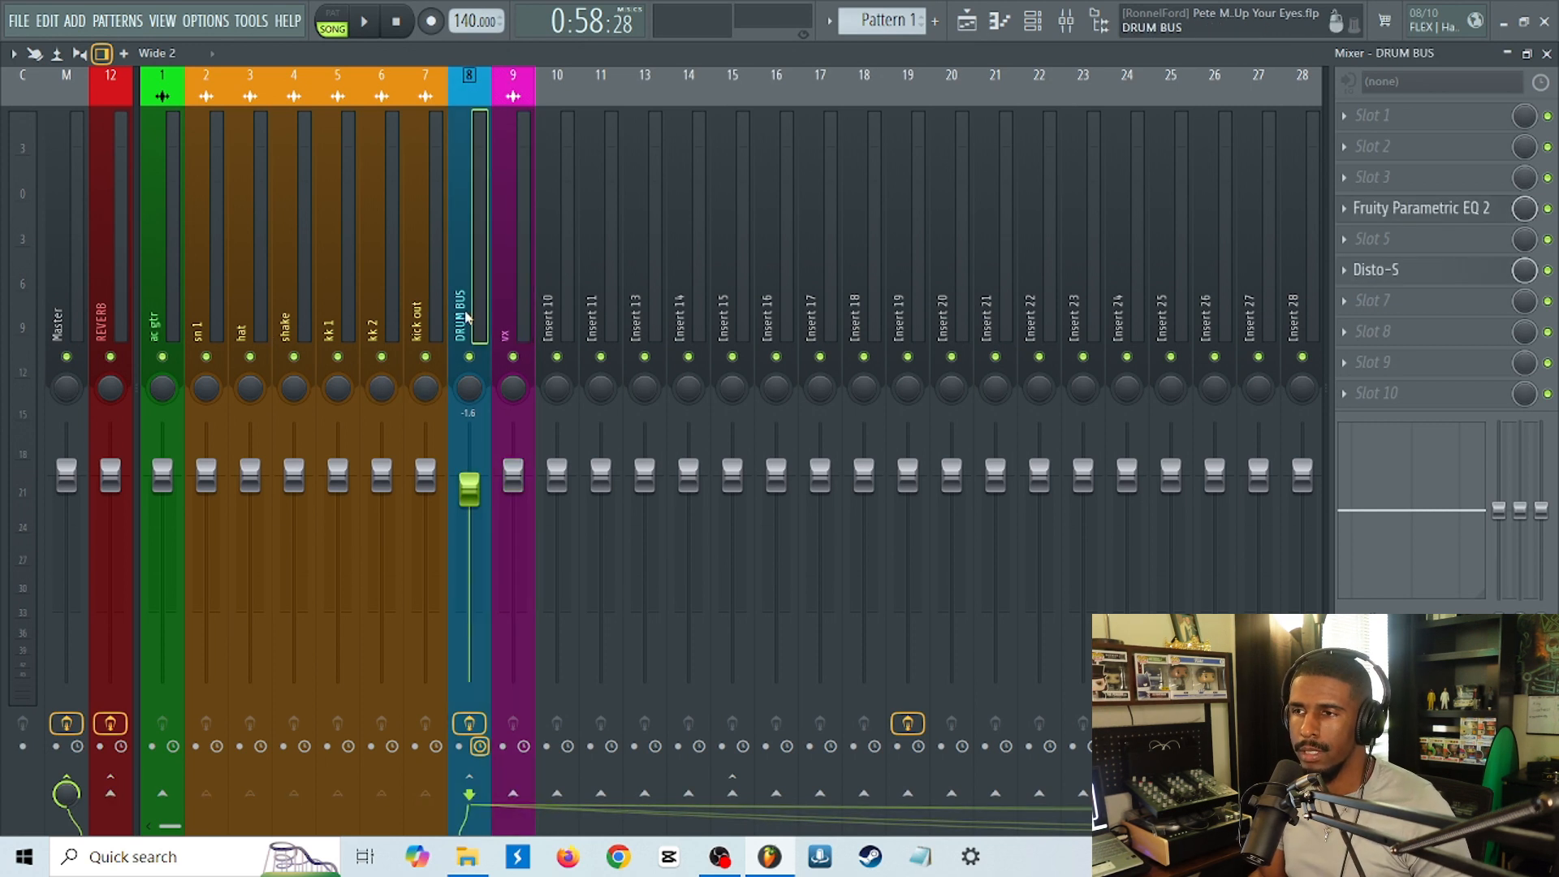
right_click(109, 800)
left_click(130, 795)
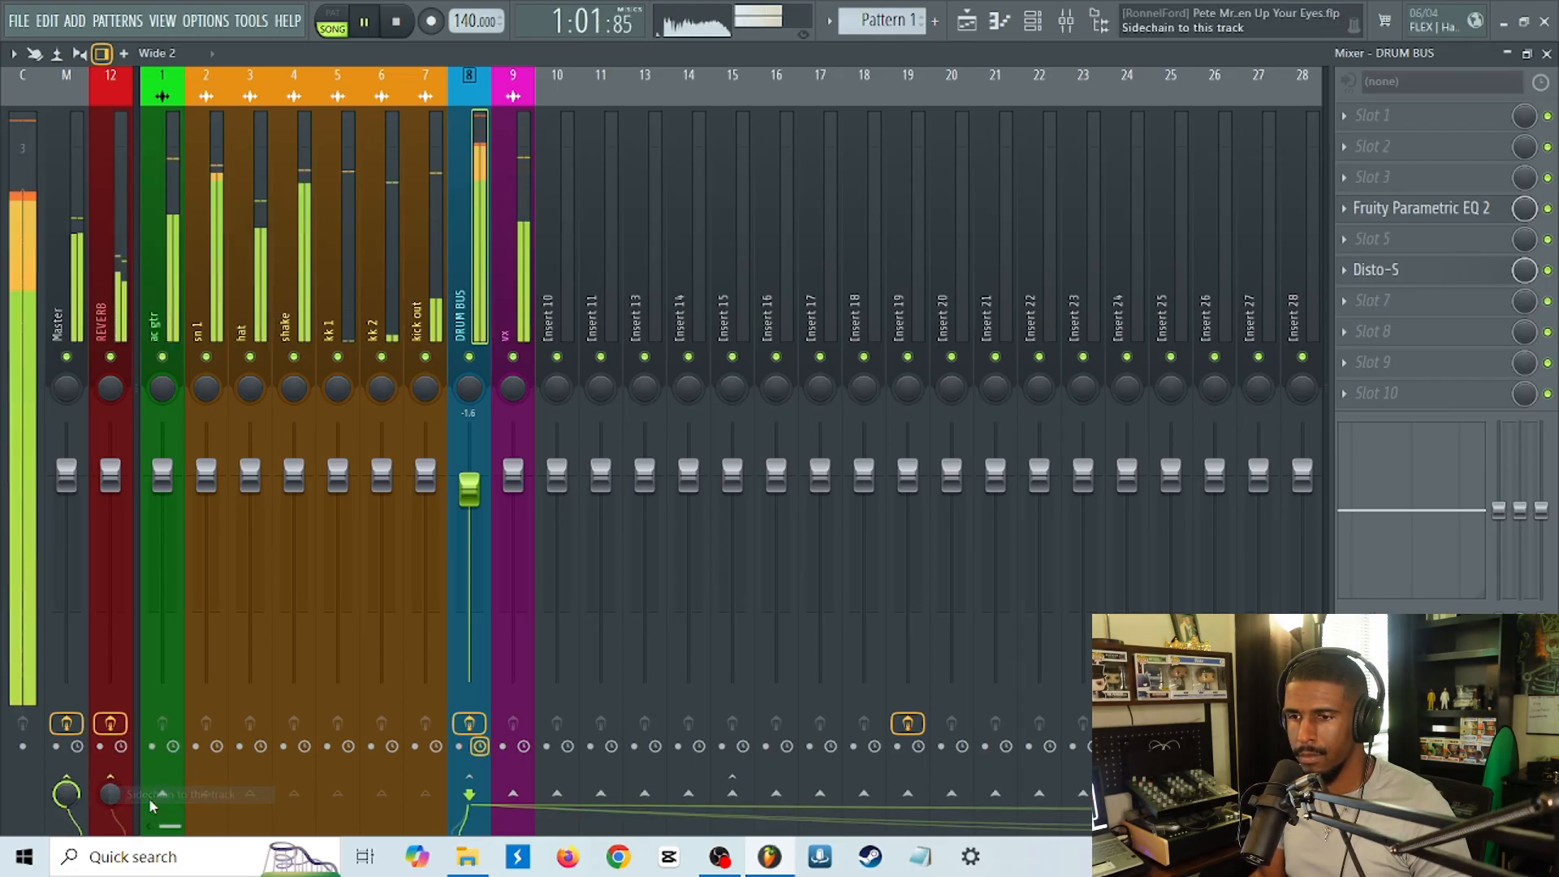
mouse_move(113, 798)
left_mouse_down()
mouse_move(113, 709)
mouse_move(113, 779)
left_mouse_up()
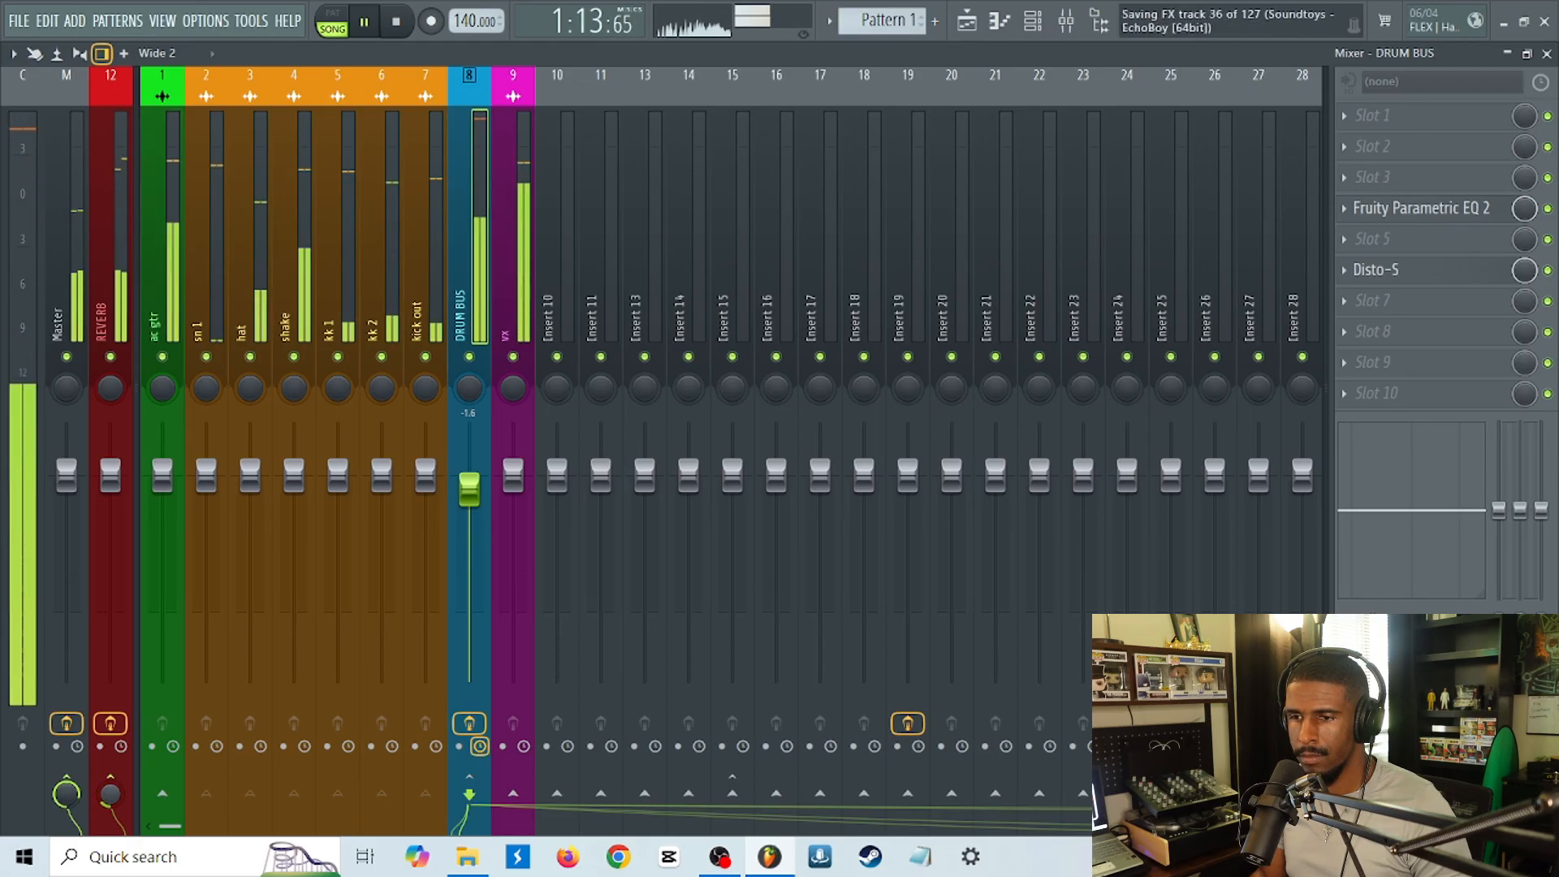
Sidechain the ac gtr track to the REVERB track and adjust its send to a low level.
left_click(173, 327)
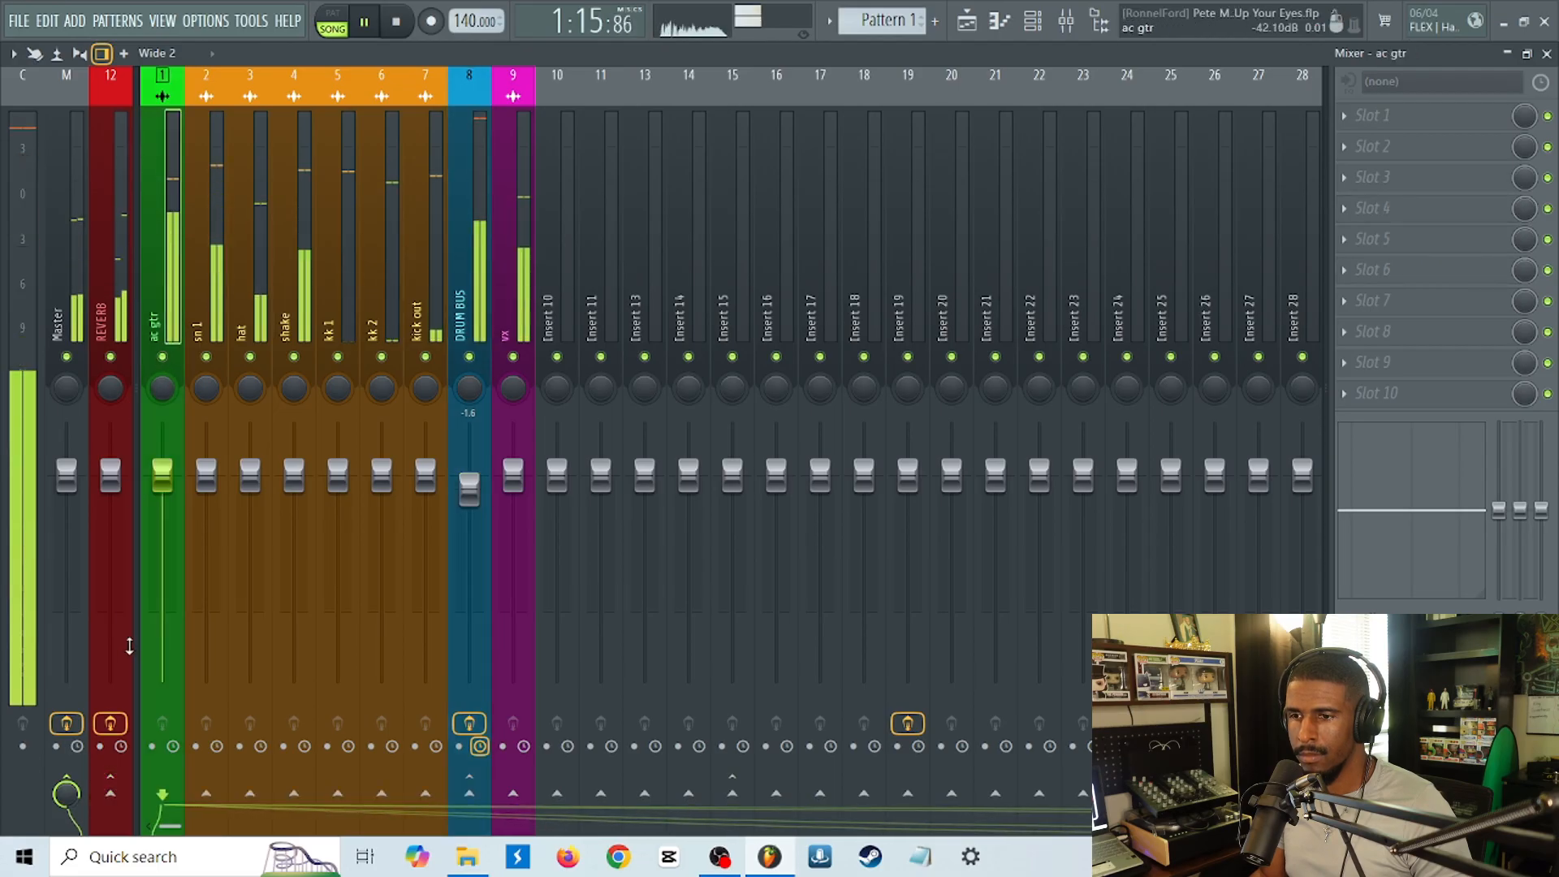
right_click(111, 793)
left_click(135, 795)
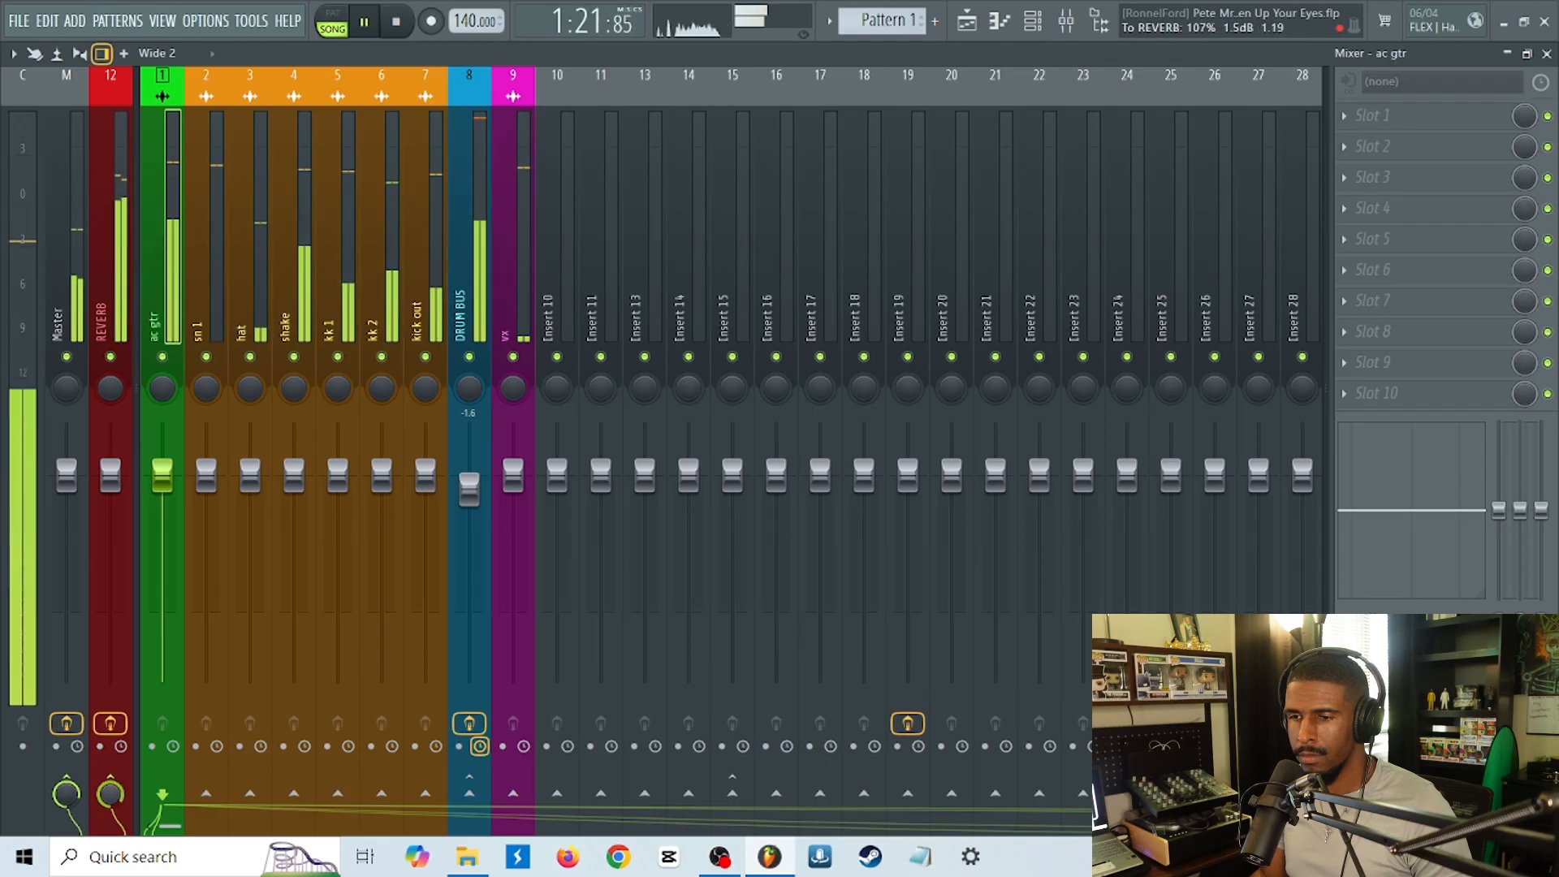
left_click_drag(110, 794, 111, 810)
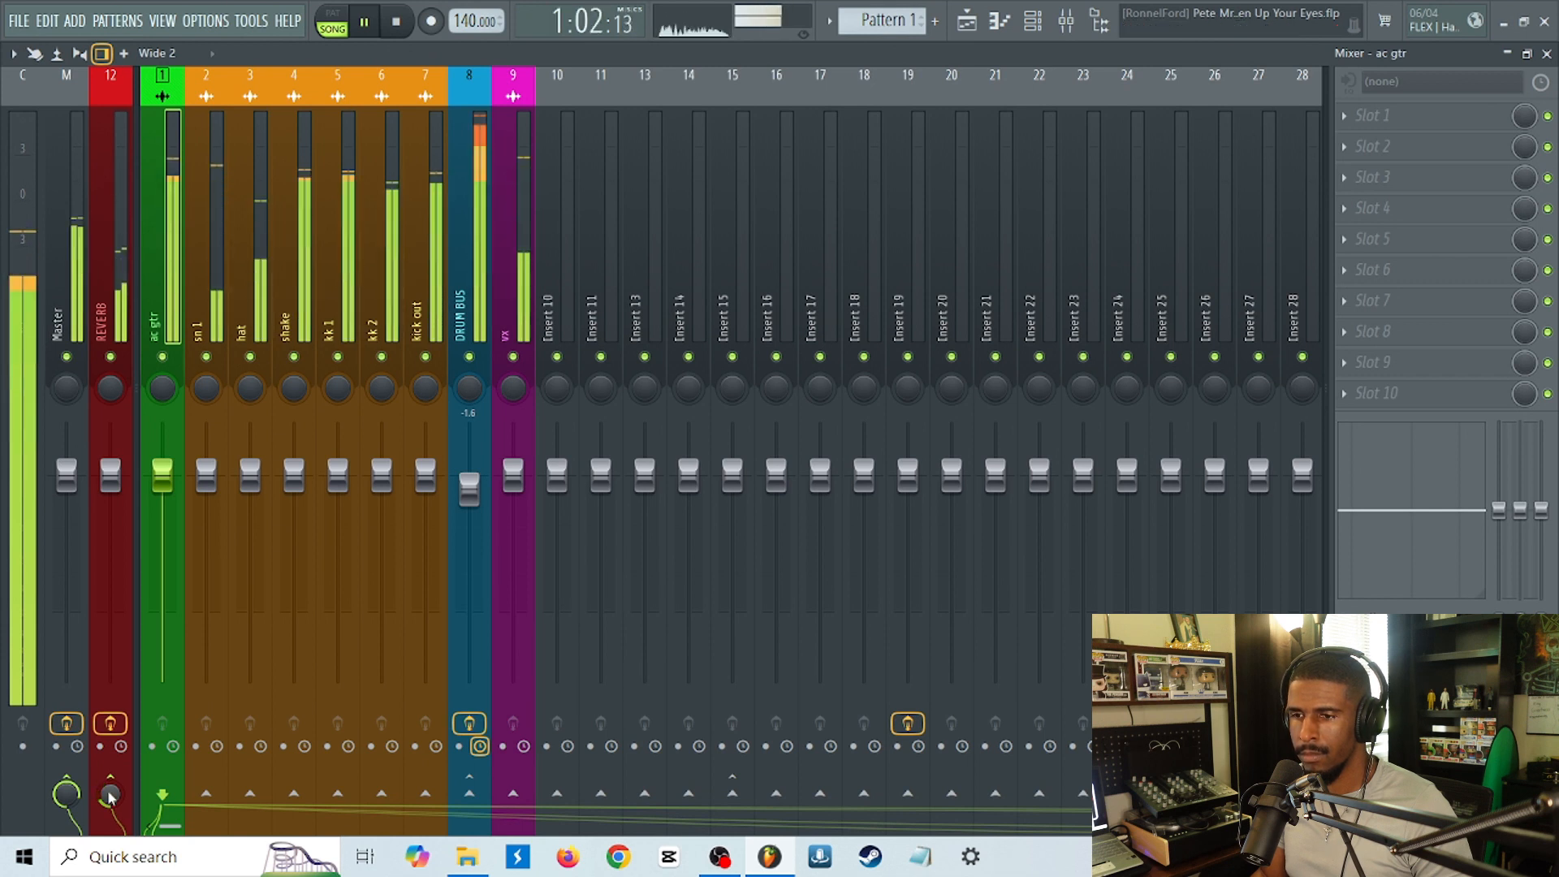
Lower the DRUM BUS volume to -3.7 dB and pan the ac gtr track about 34% left.
left_click_drag(469, 487, 470, 508)
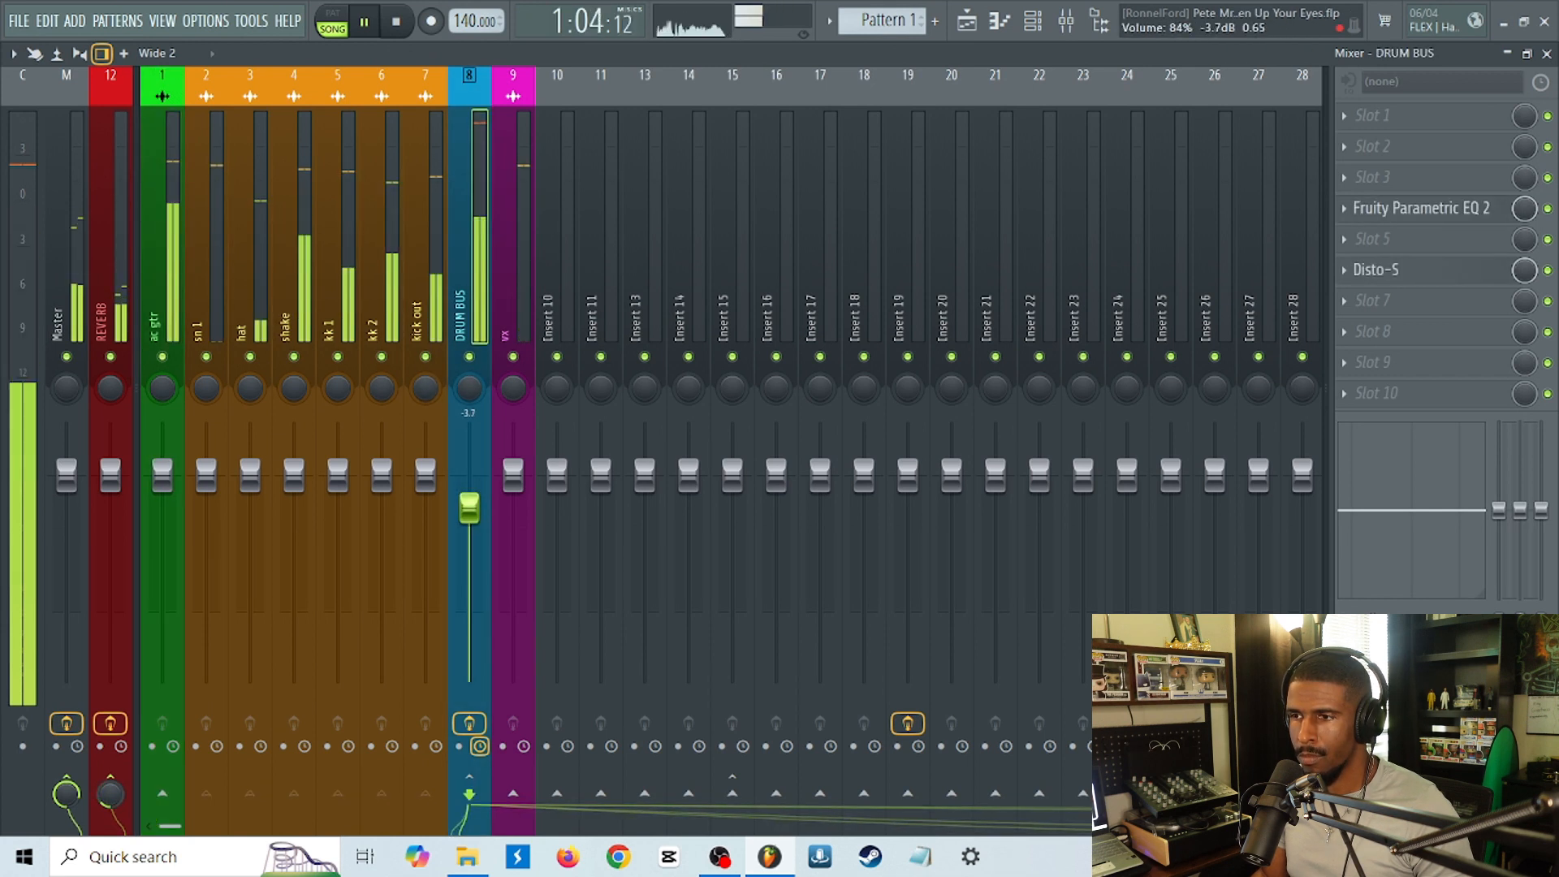
left_click_drag(165, 393, 164, 424)
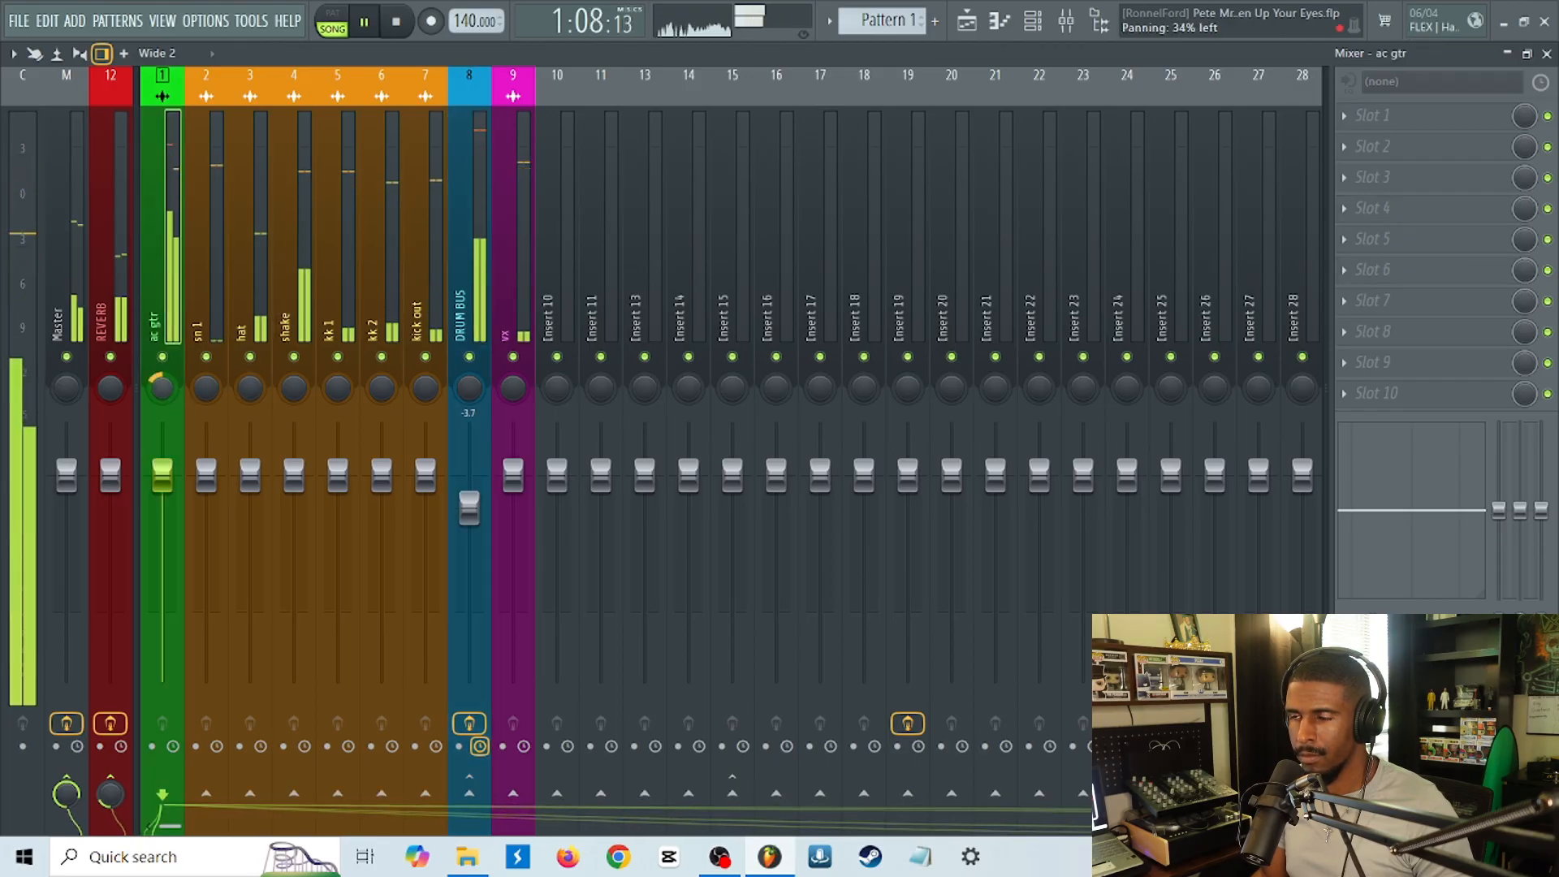
key("space")
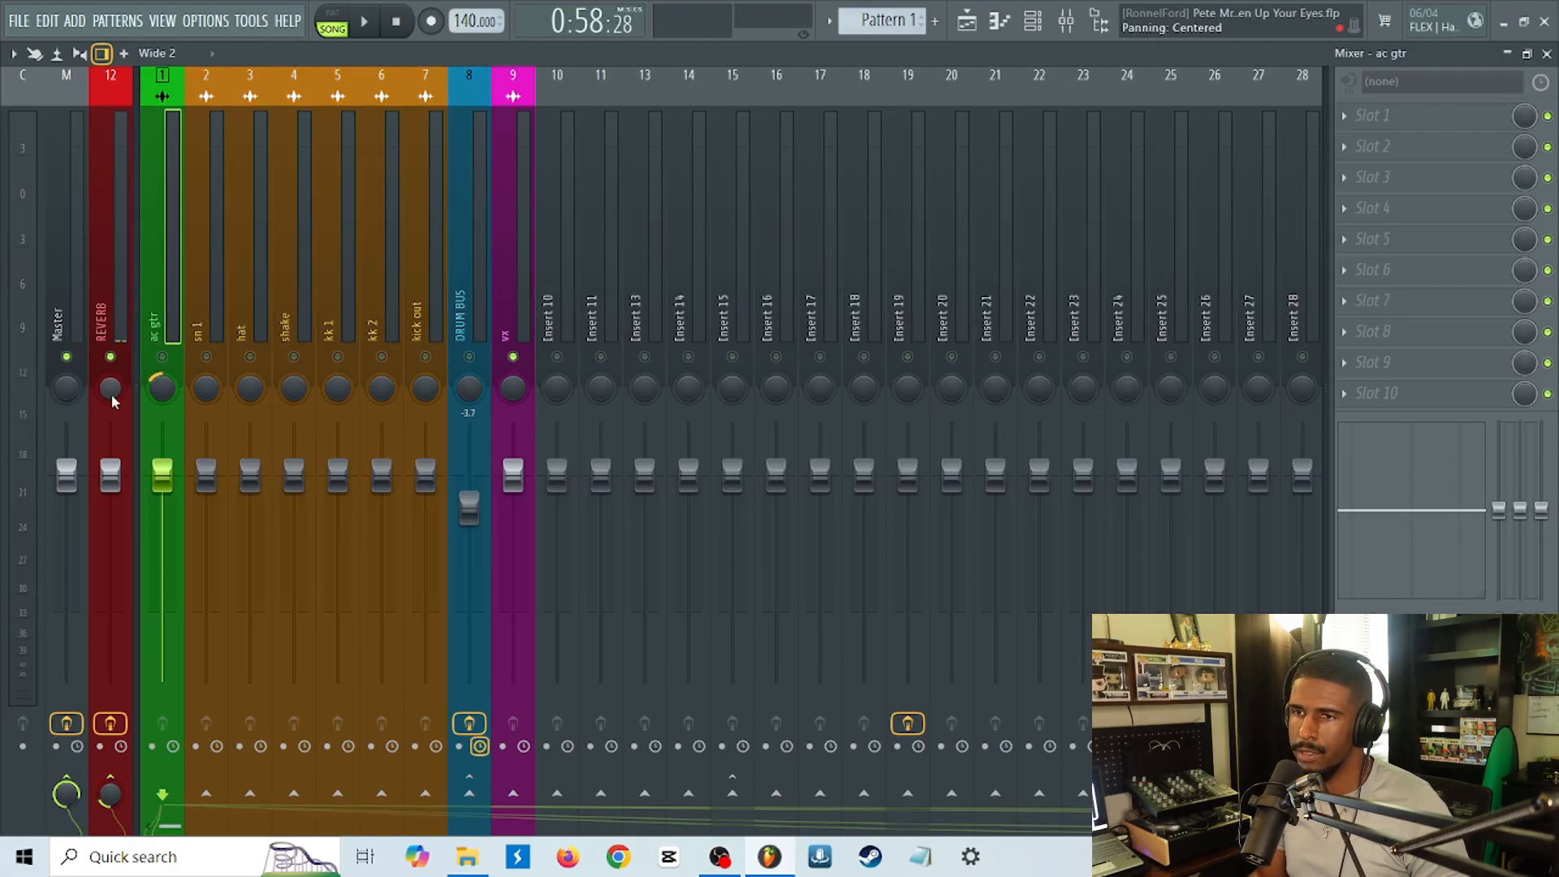
Try panning the REVERB track while vx plays soloed, stop playback and unsolo vx.
key("space")
left_click_drag(112, 401, 112, 368)
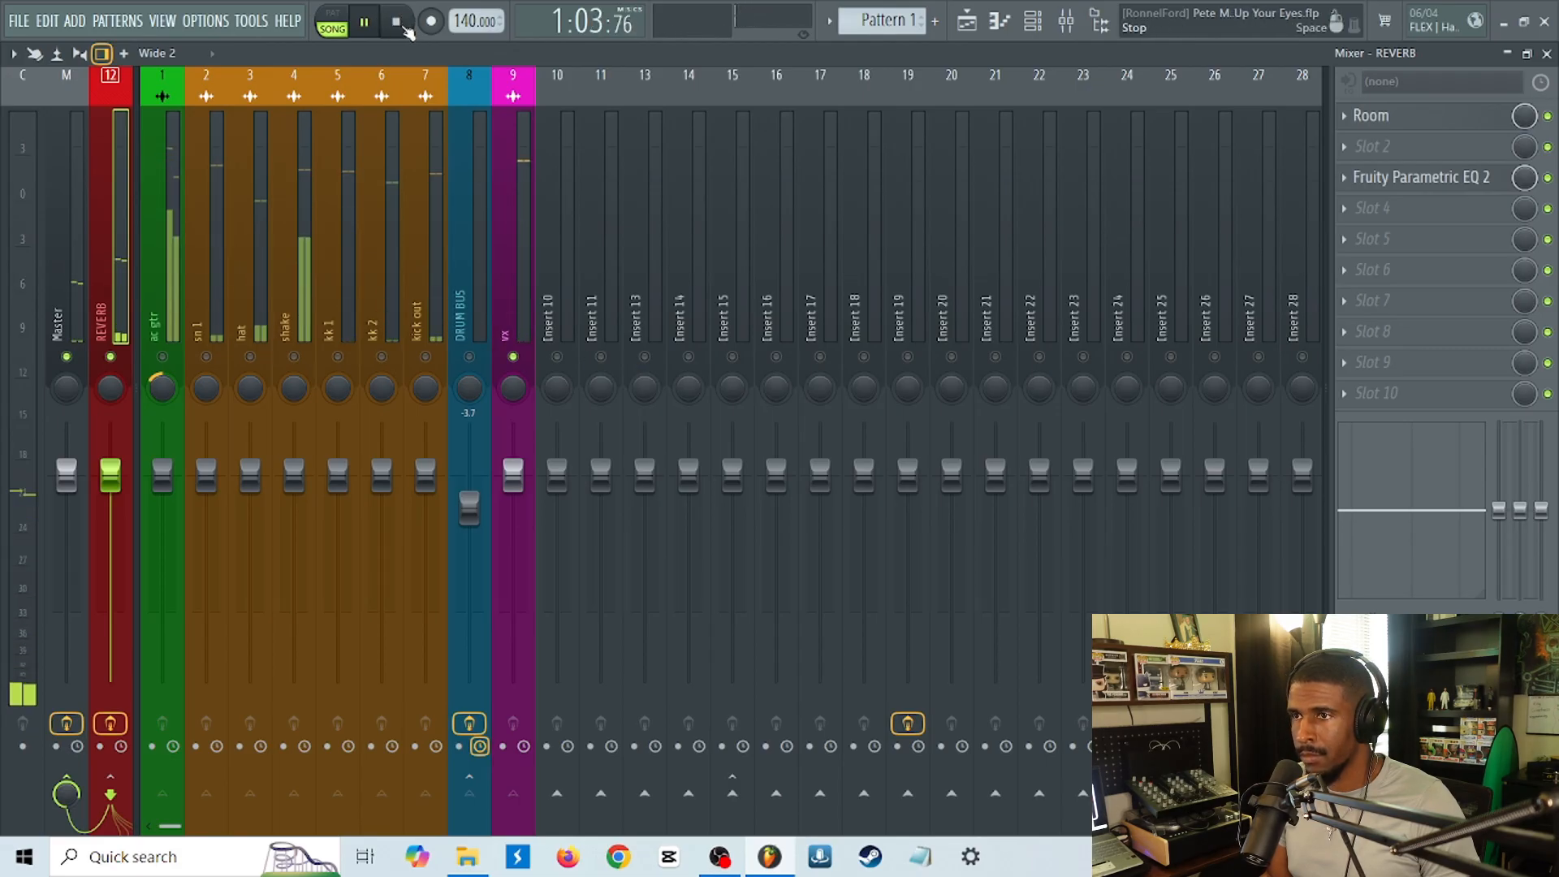
left_click(406, 27)
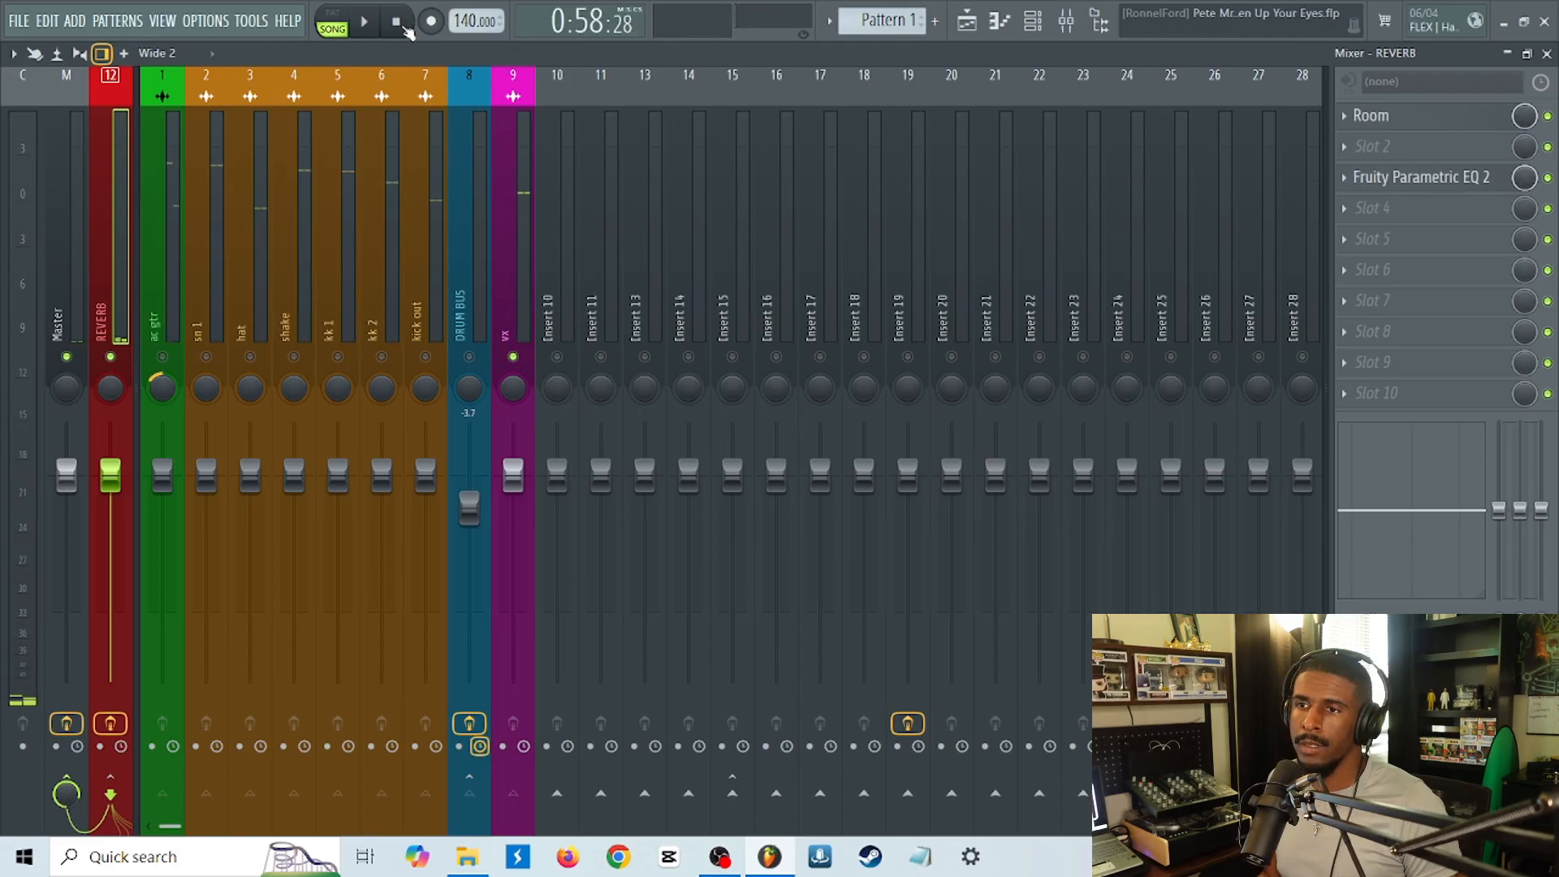
right_click(513, 357)
left_click(518, 331)
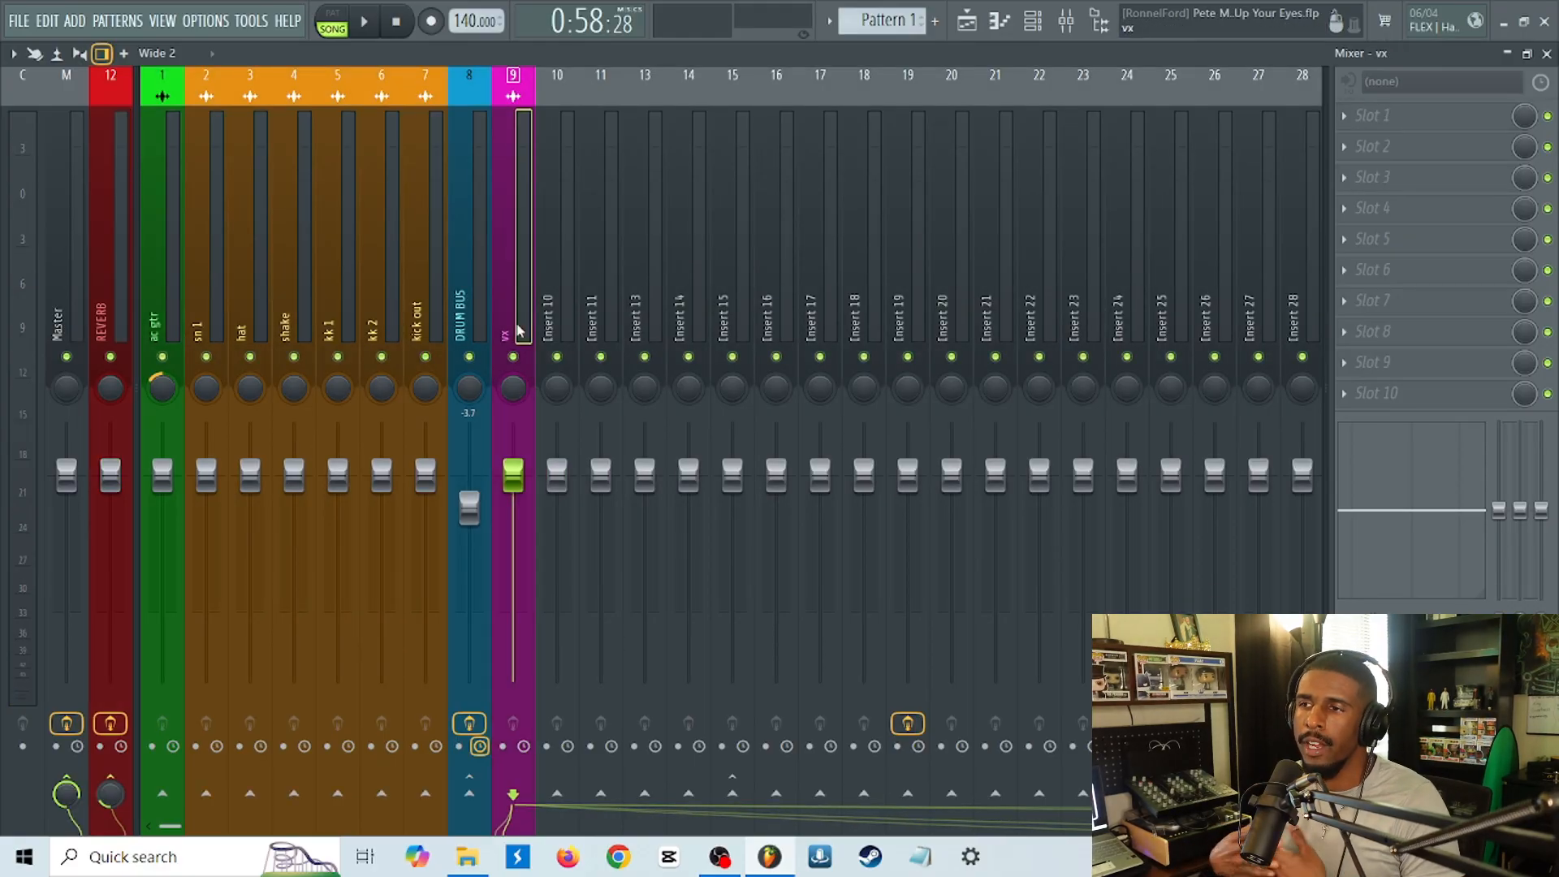
Load the Soundtoys EchoBoy delay into slot 3 of Insert 11 and move its window clear of the track.
left_click(610, 310)
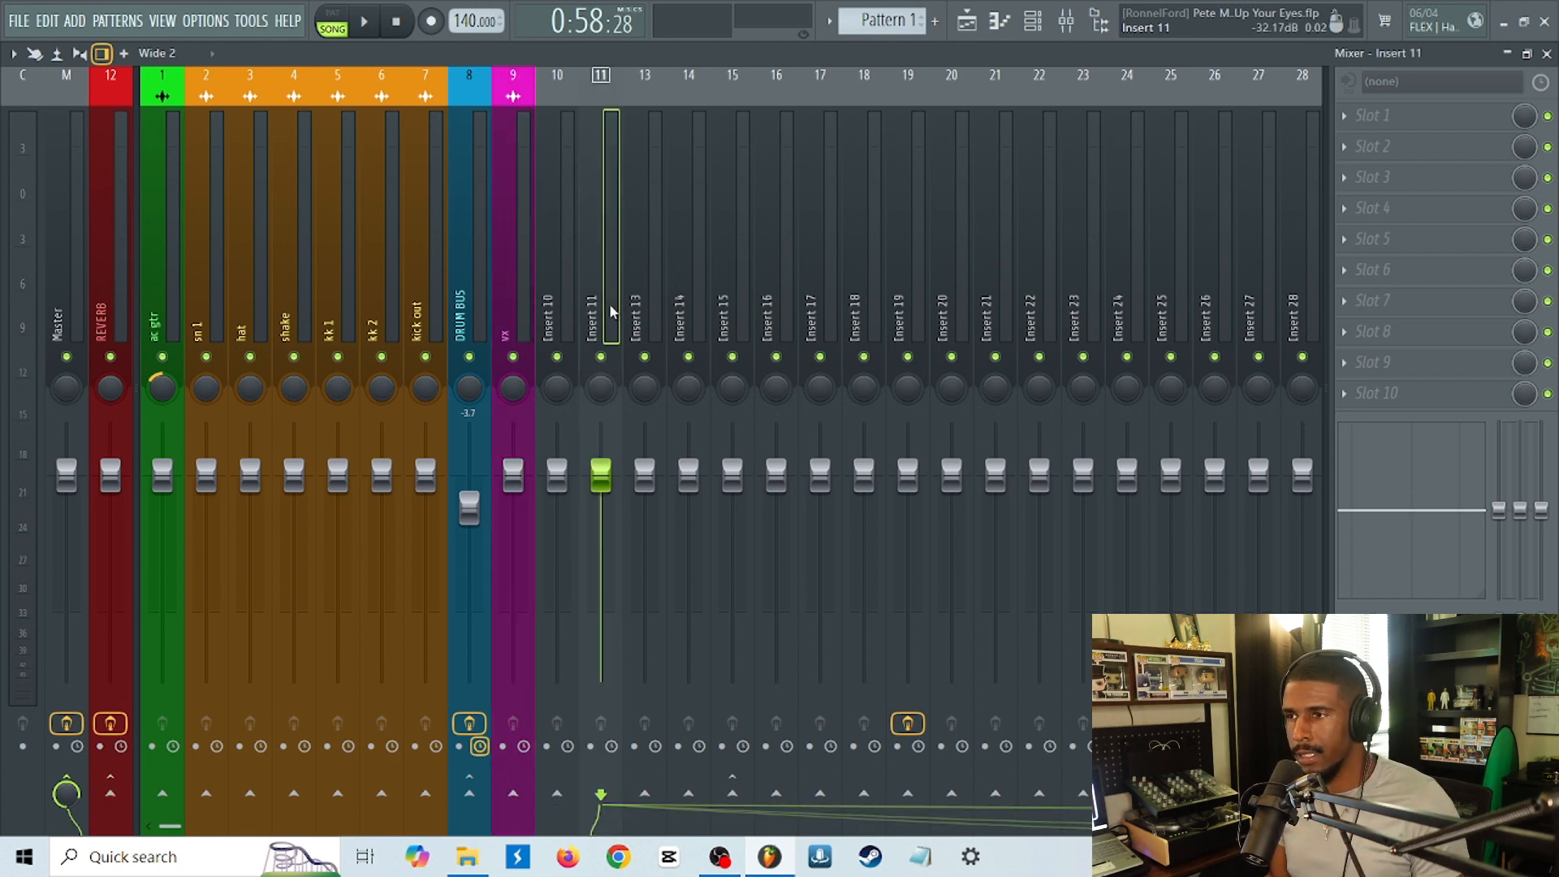
left_click(1402, 178)
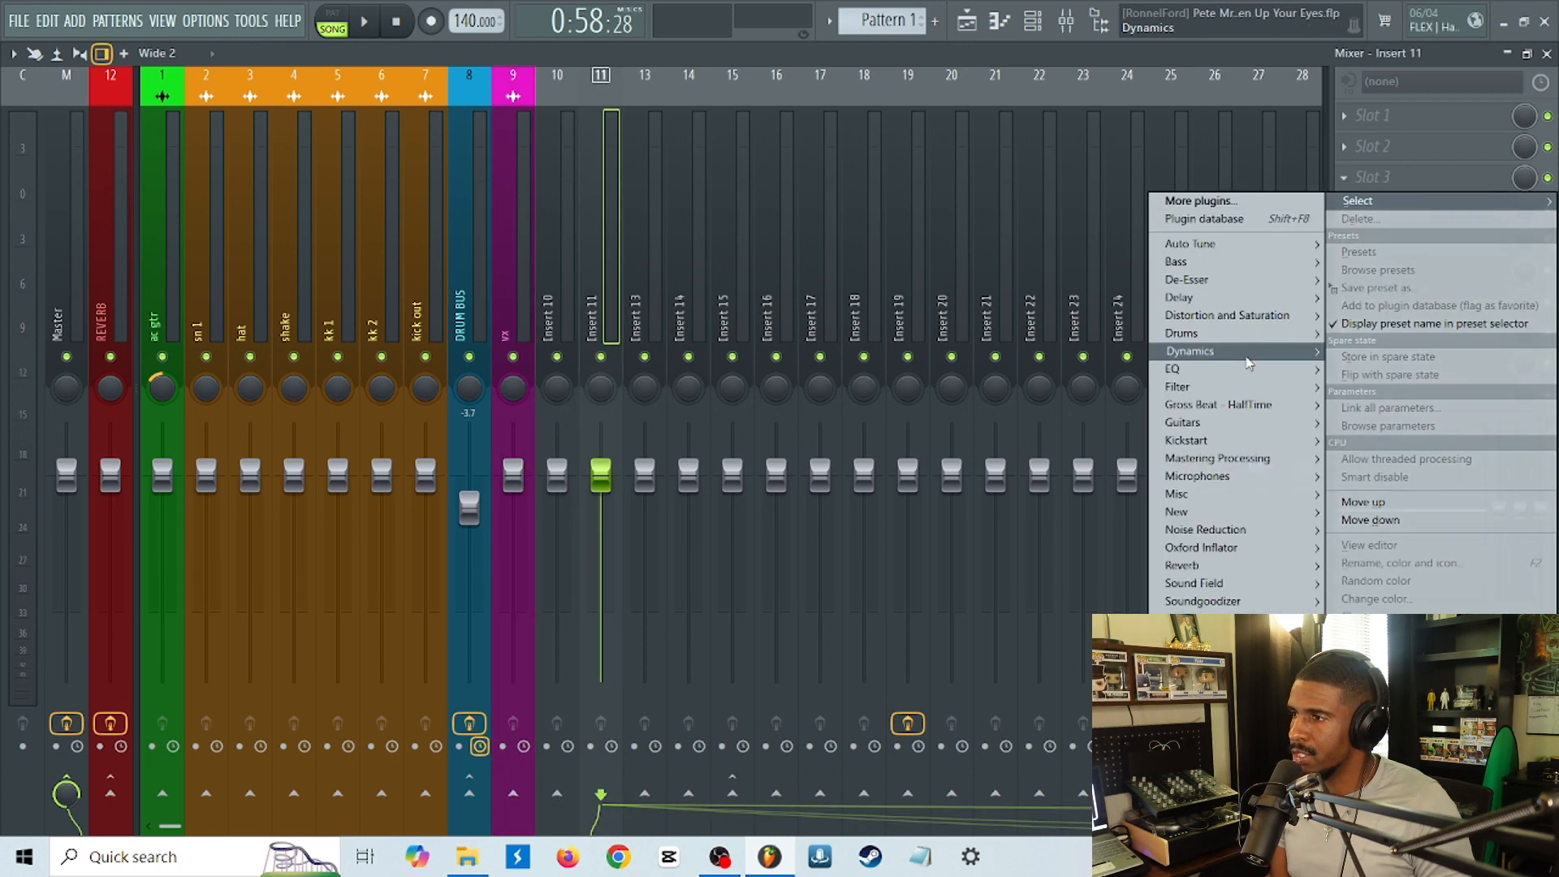
mouse_move(1219, 299)
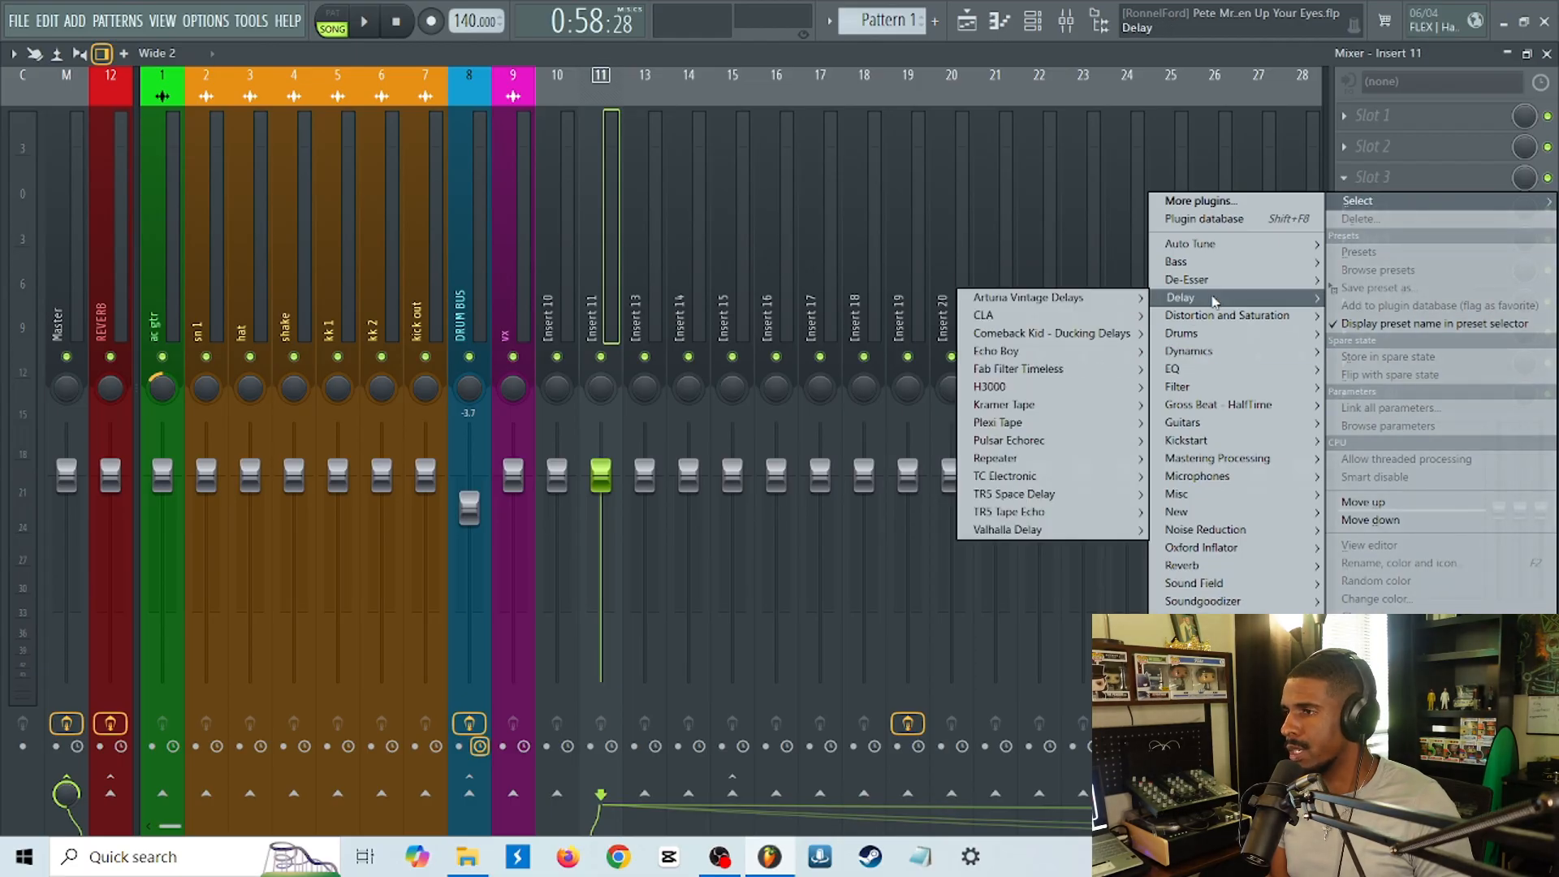
mouse_move(955, 352)
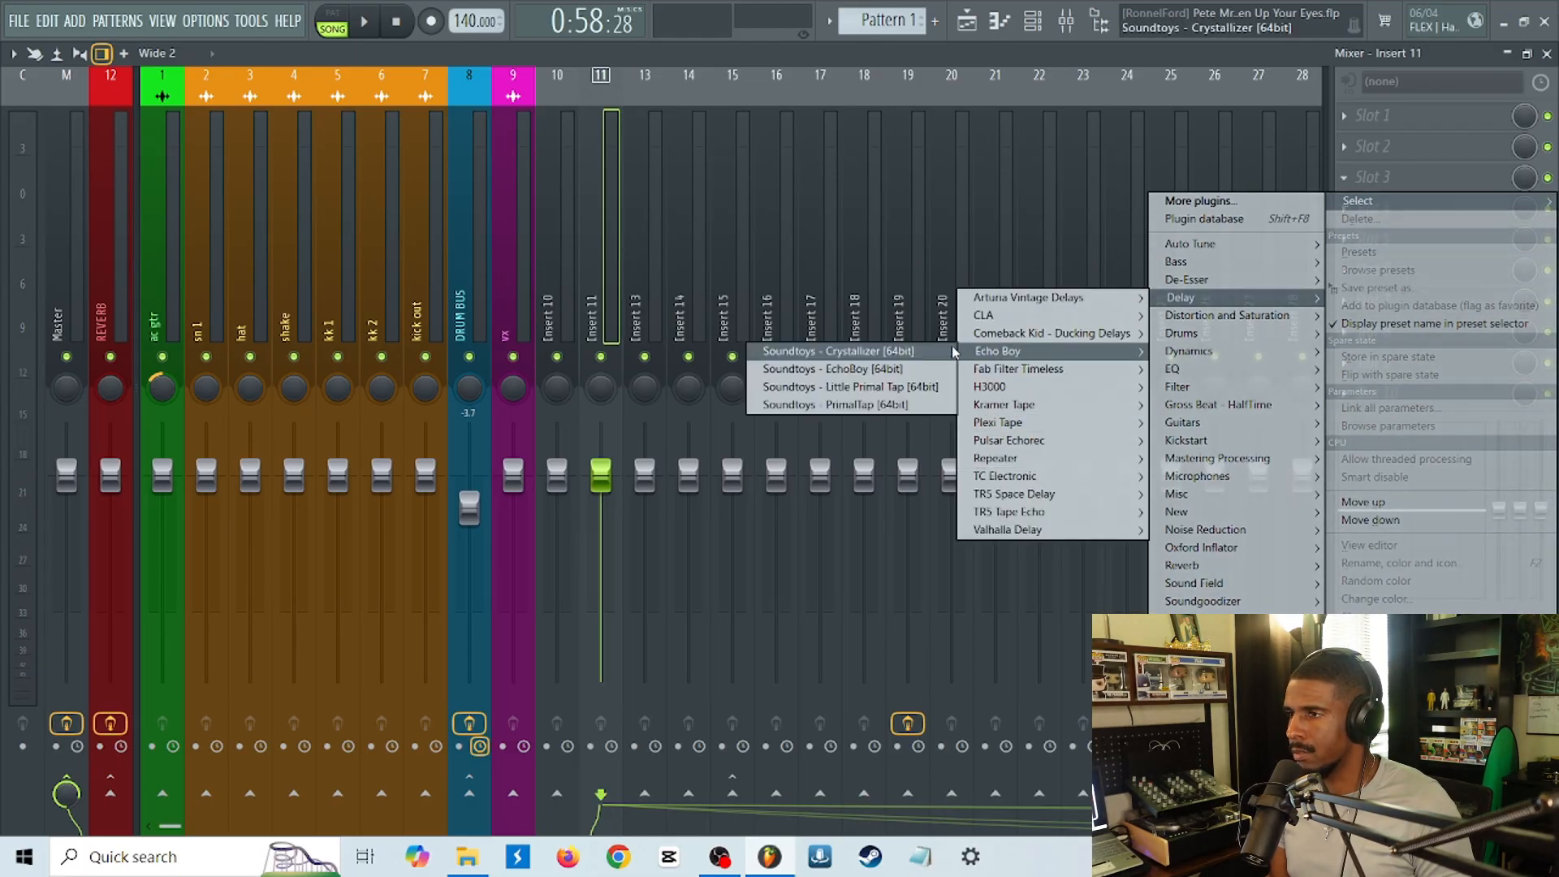
left_click(865, 369)
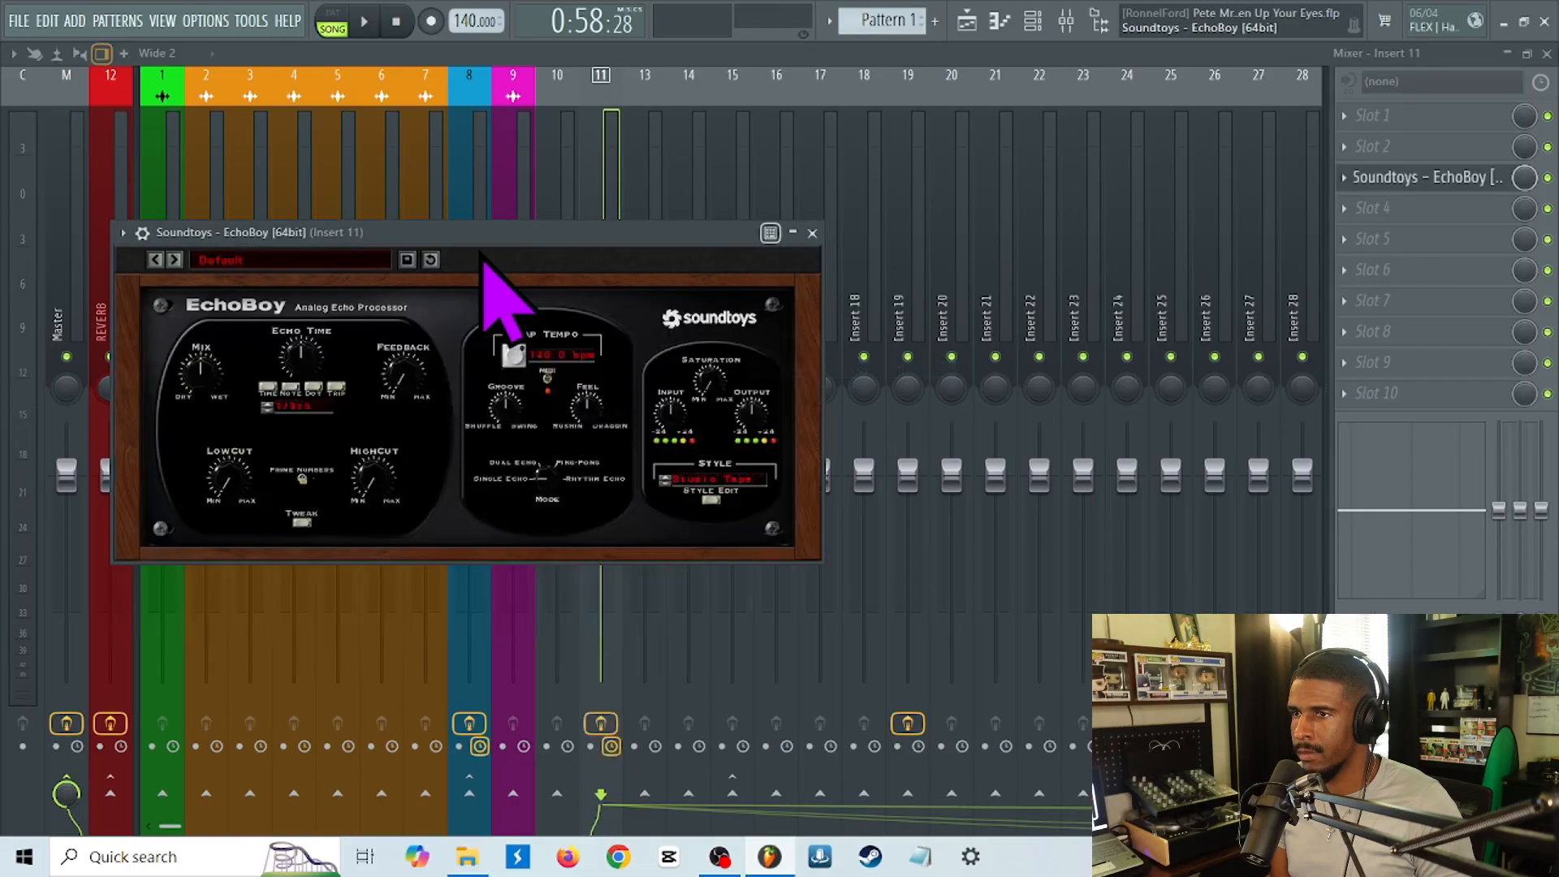
left_click_drag(486, 228, 1040, 258)
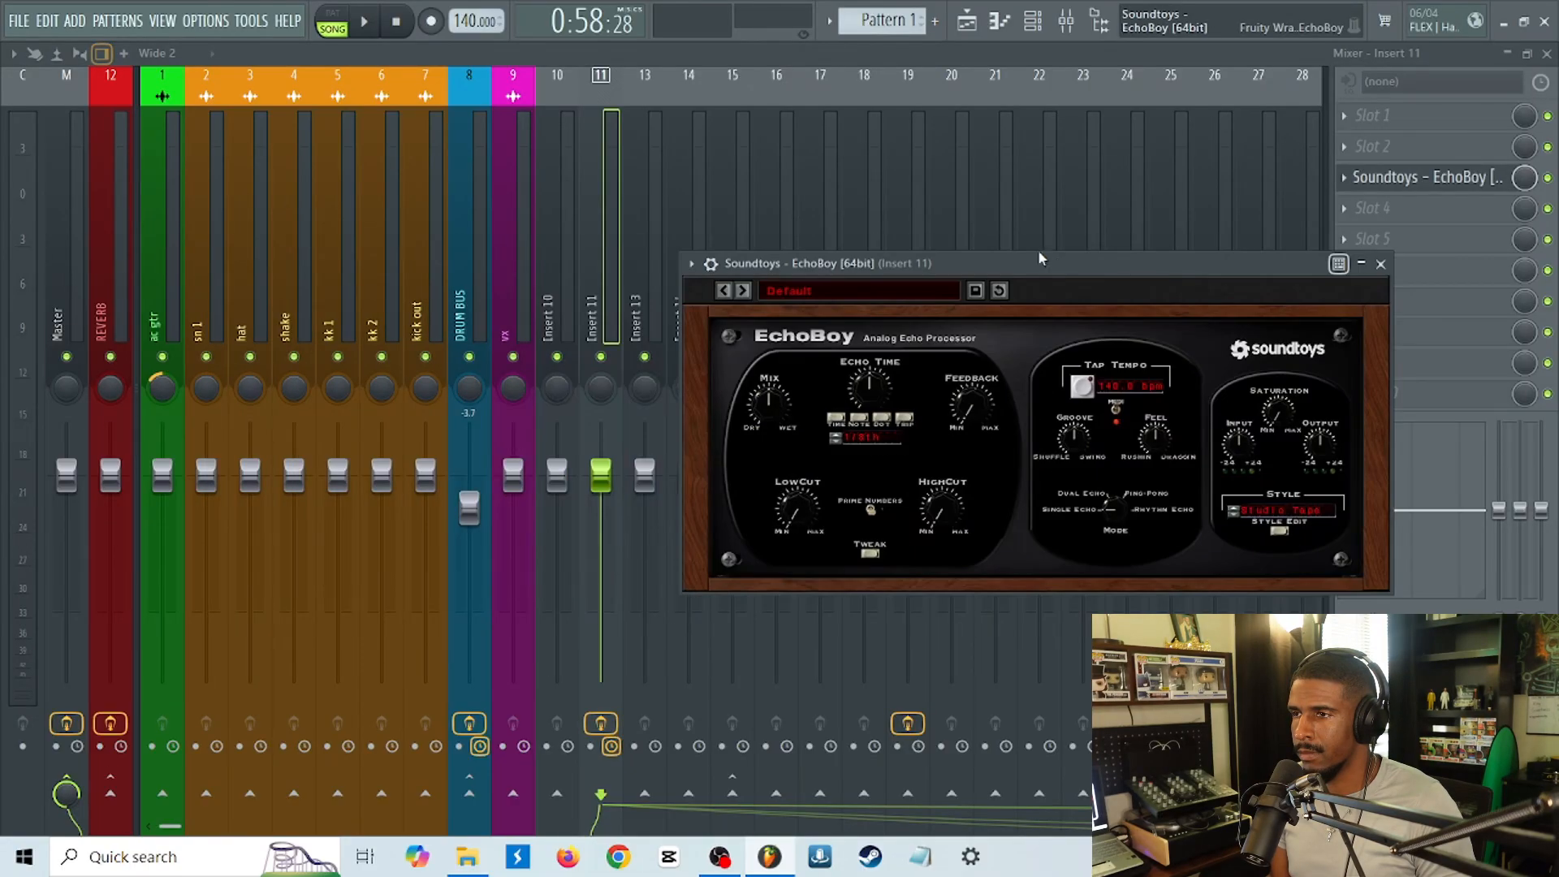
Rename Insert 11 as DELAY and color it Fire Brick red (#C21228).
right_click(592, 315)
left_click(699, 89)
key("Caps_Lock")
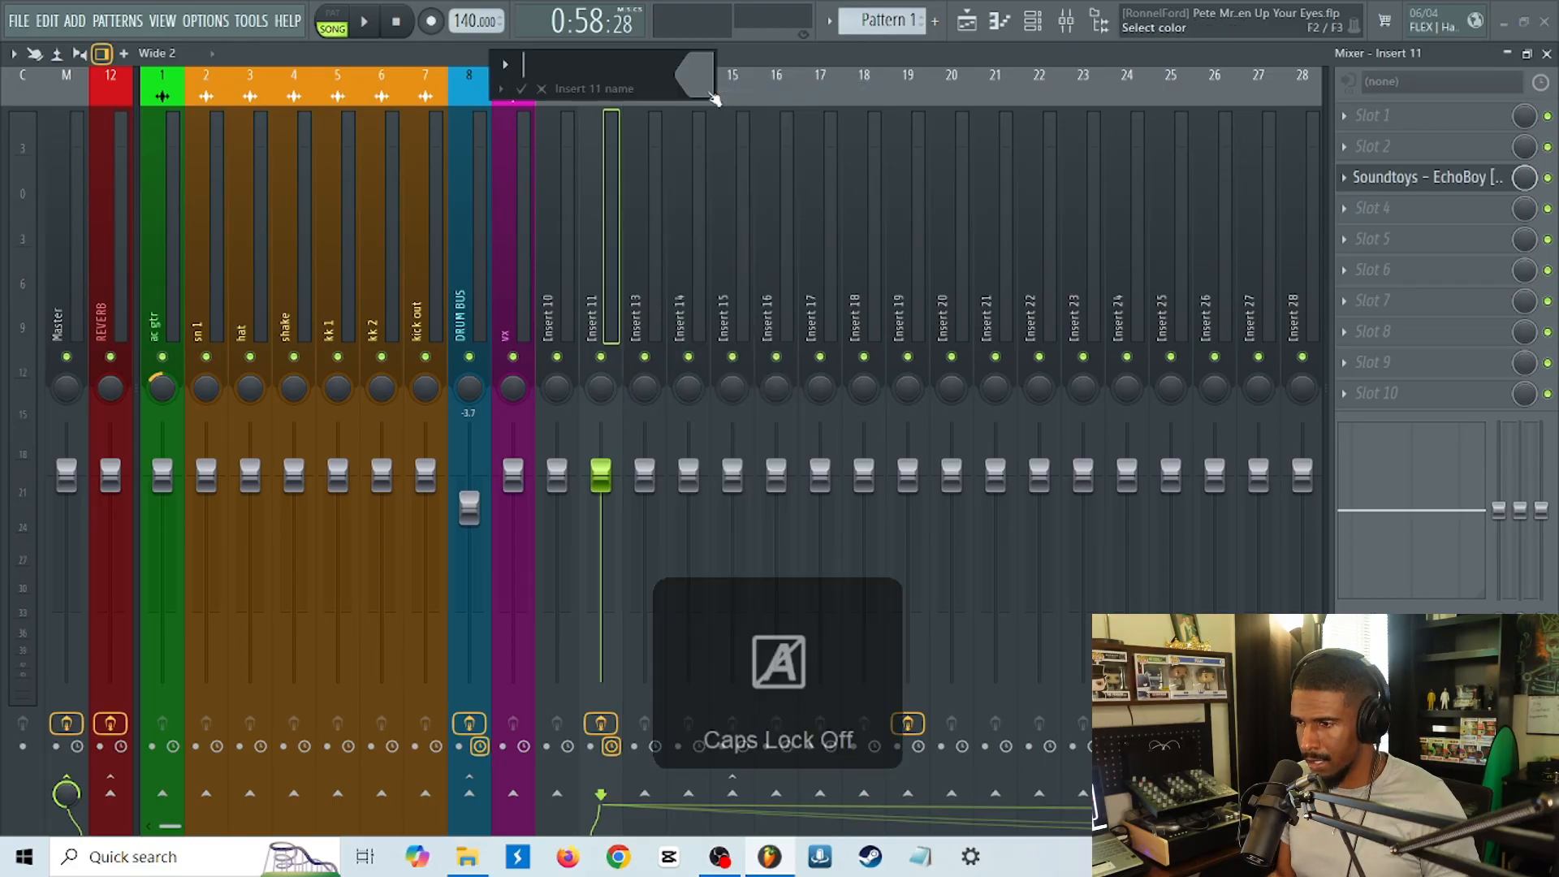
type("DELAY")
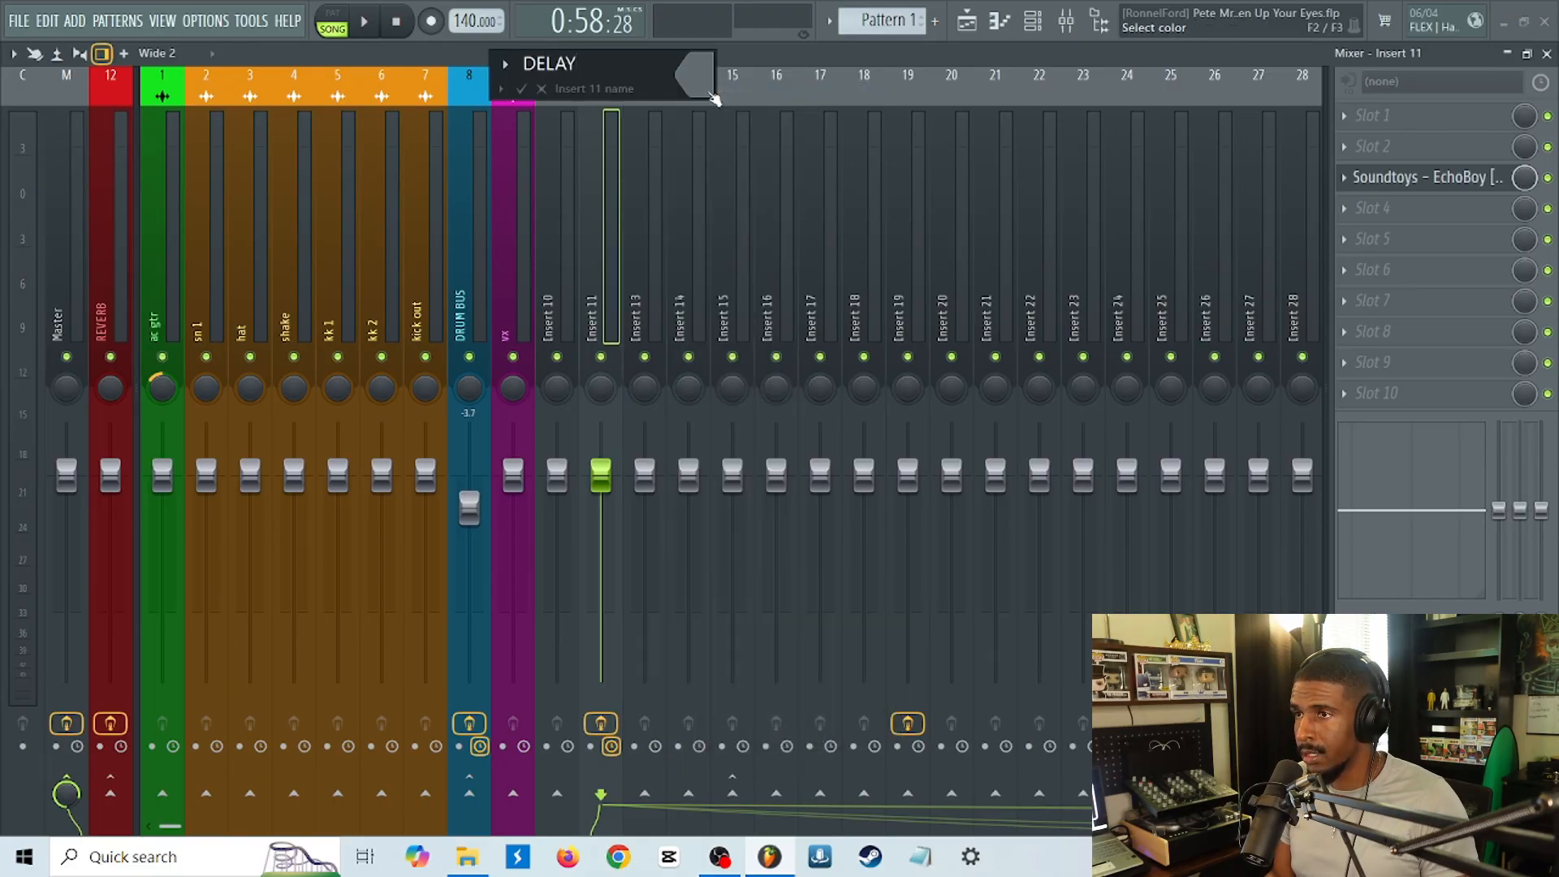
key("Return")
left_click(764, 157)
left_click(754, 170)
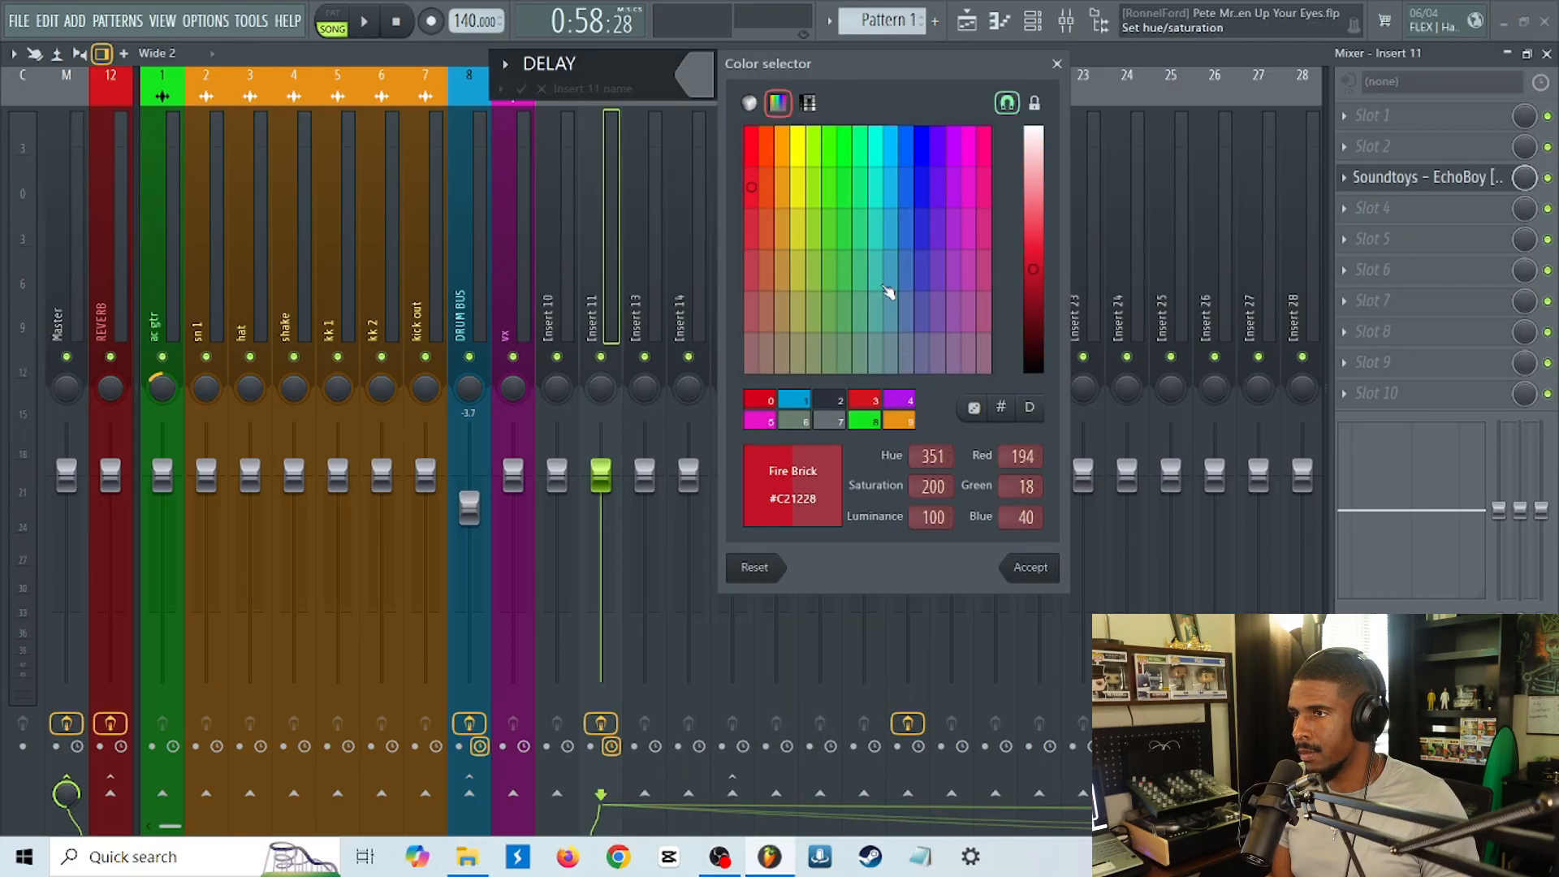
left_click(1056, 568)
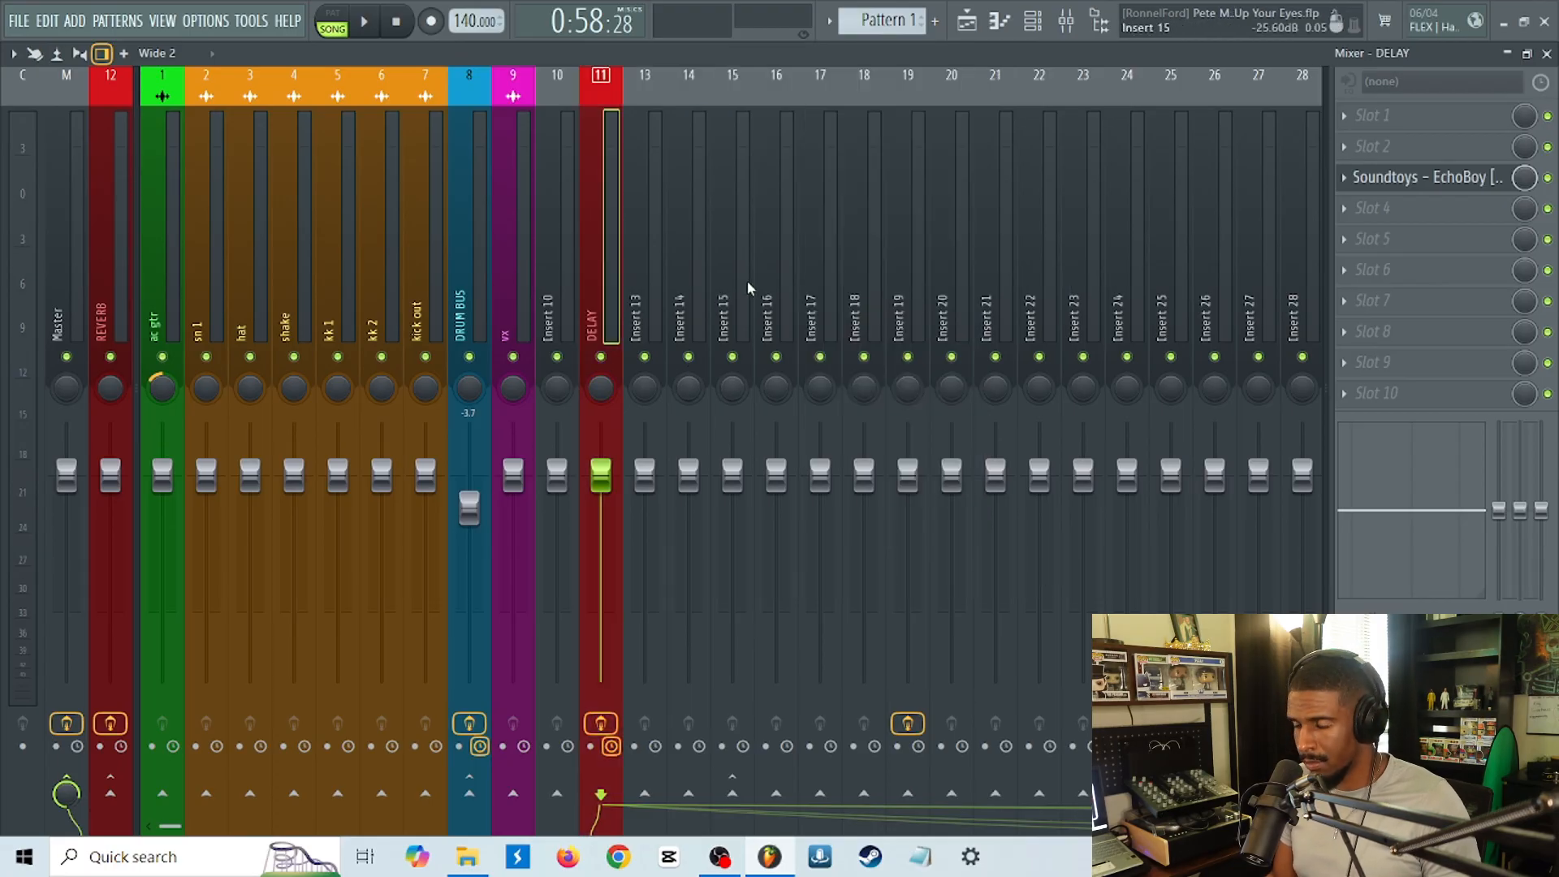
Move the DELAY track toward the front of the mixer and dock it to the left beside REVERB.
key("alt+Left")
key("alt+Left")
key("alt+Left")
key("alt+Left")
key("alt+Left")
key("alt+Left")
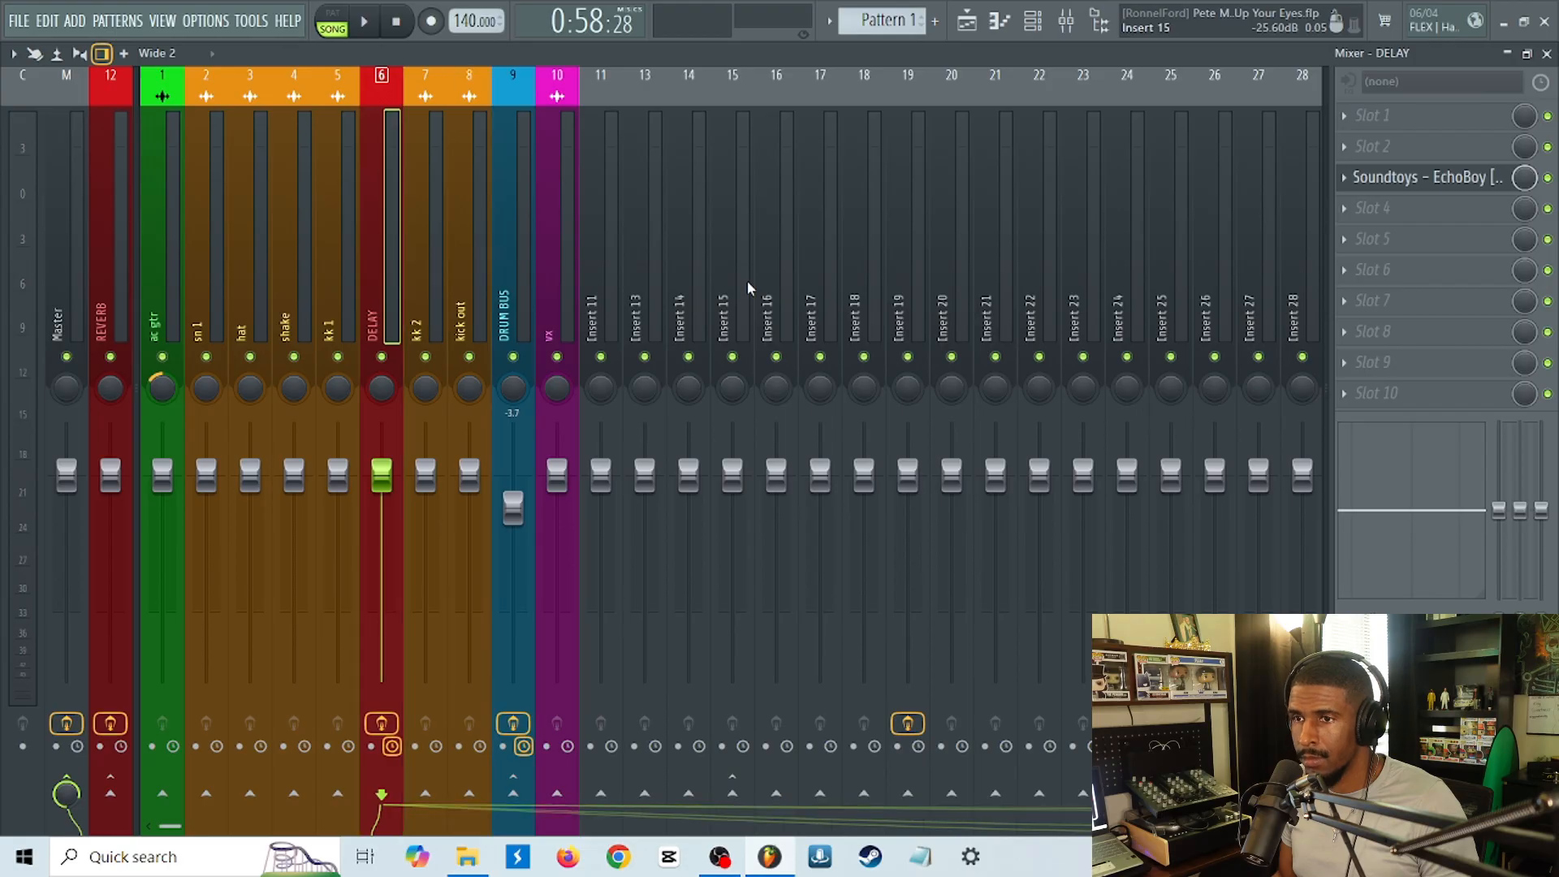
right_click(249, 286)
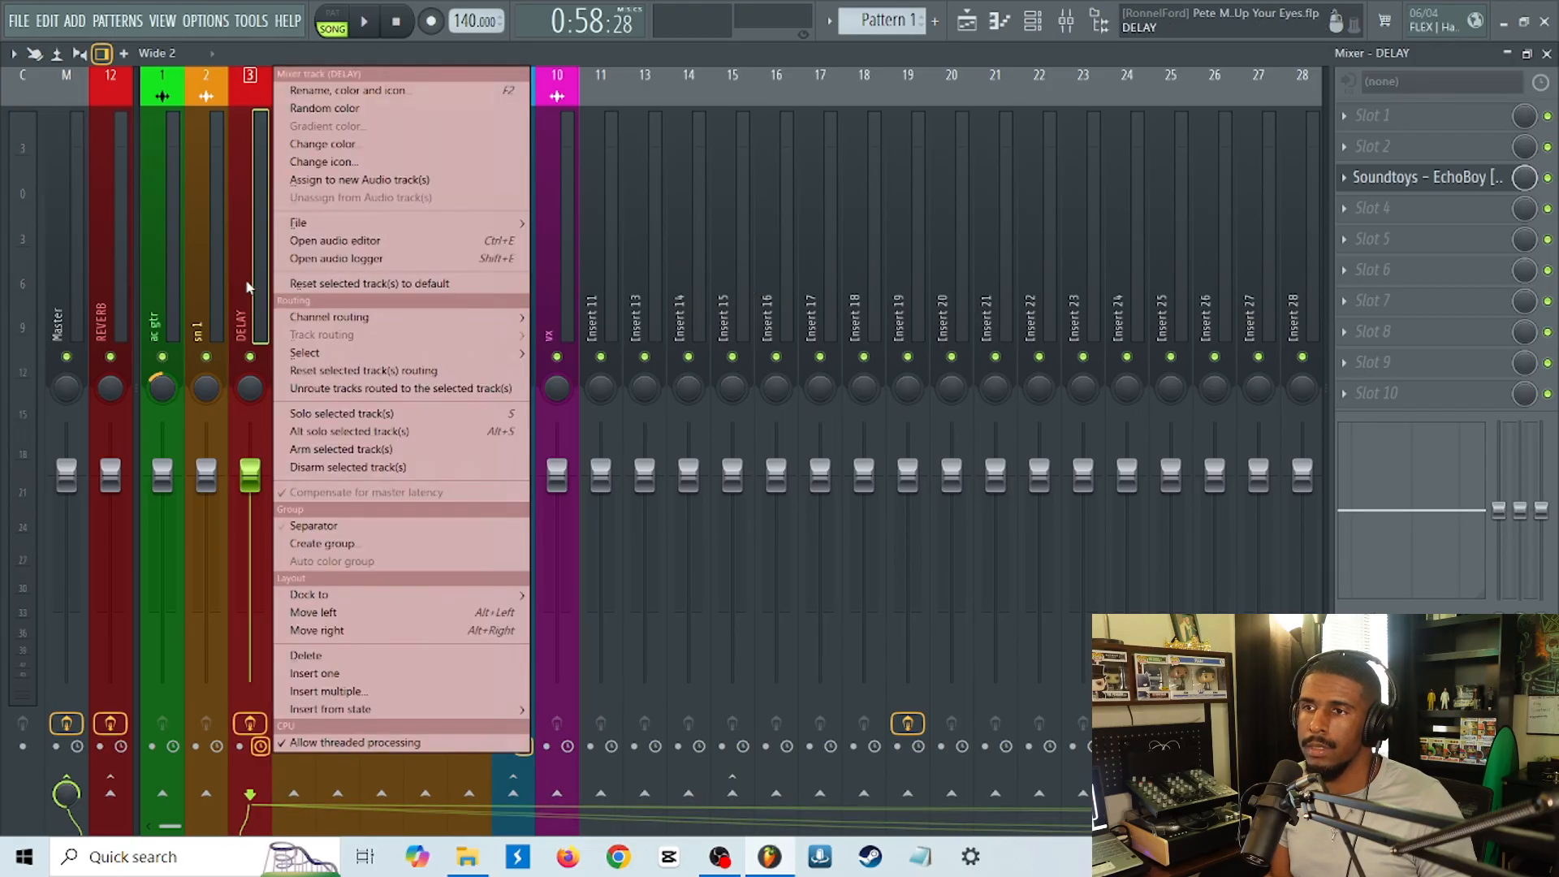
mouse_move(396, 595)
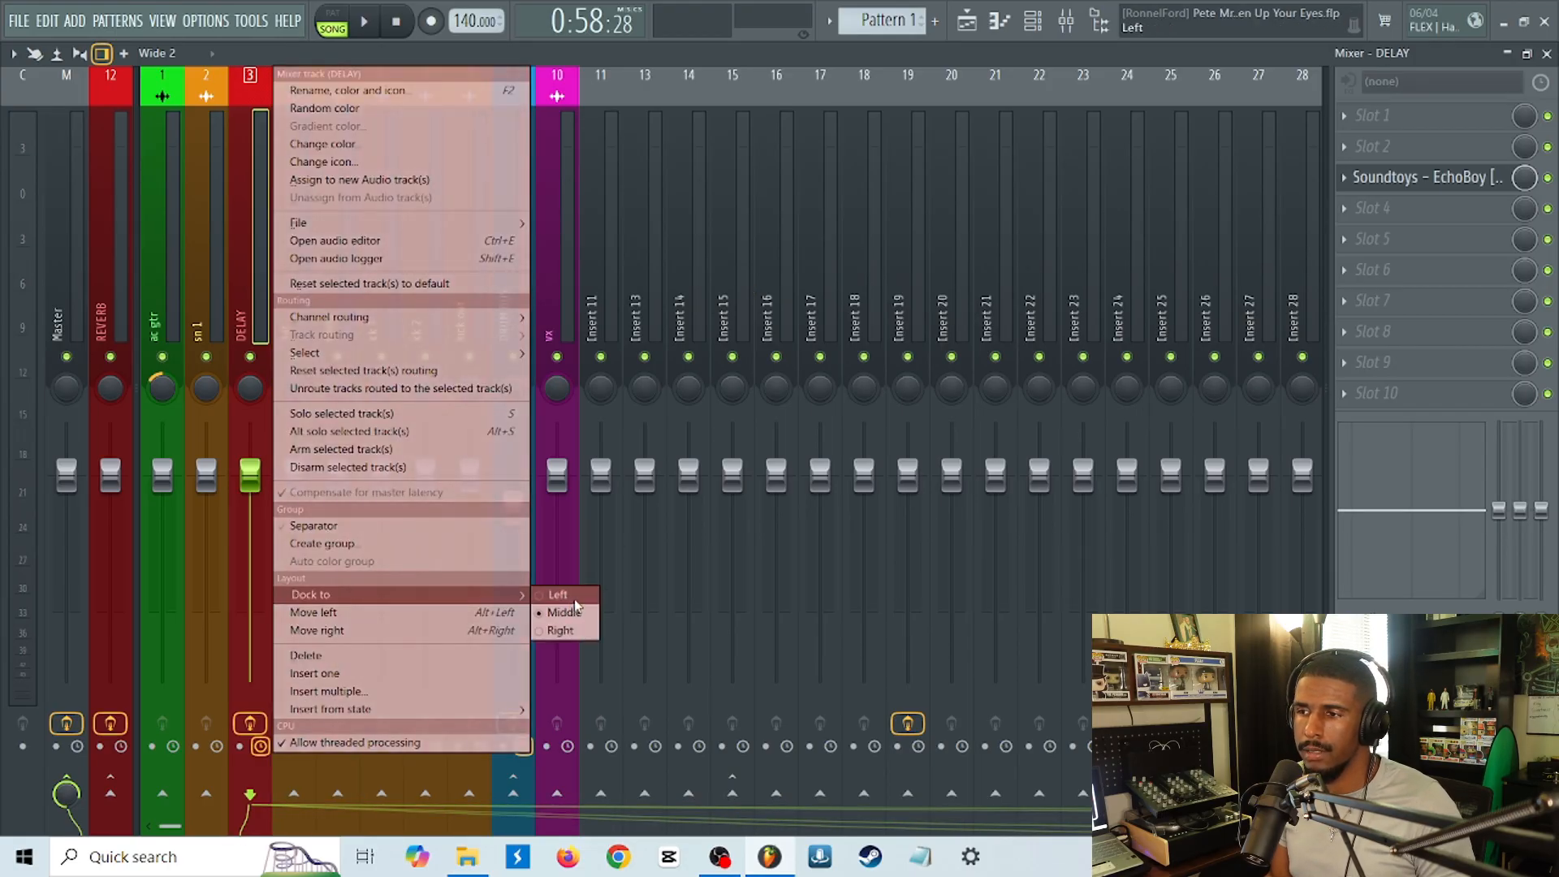
left_click(568, 596)
left_click(556, 305)
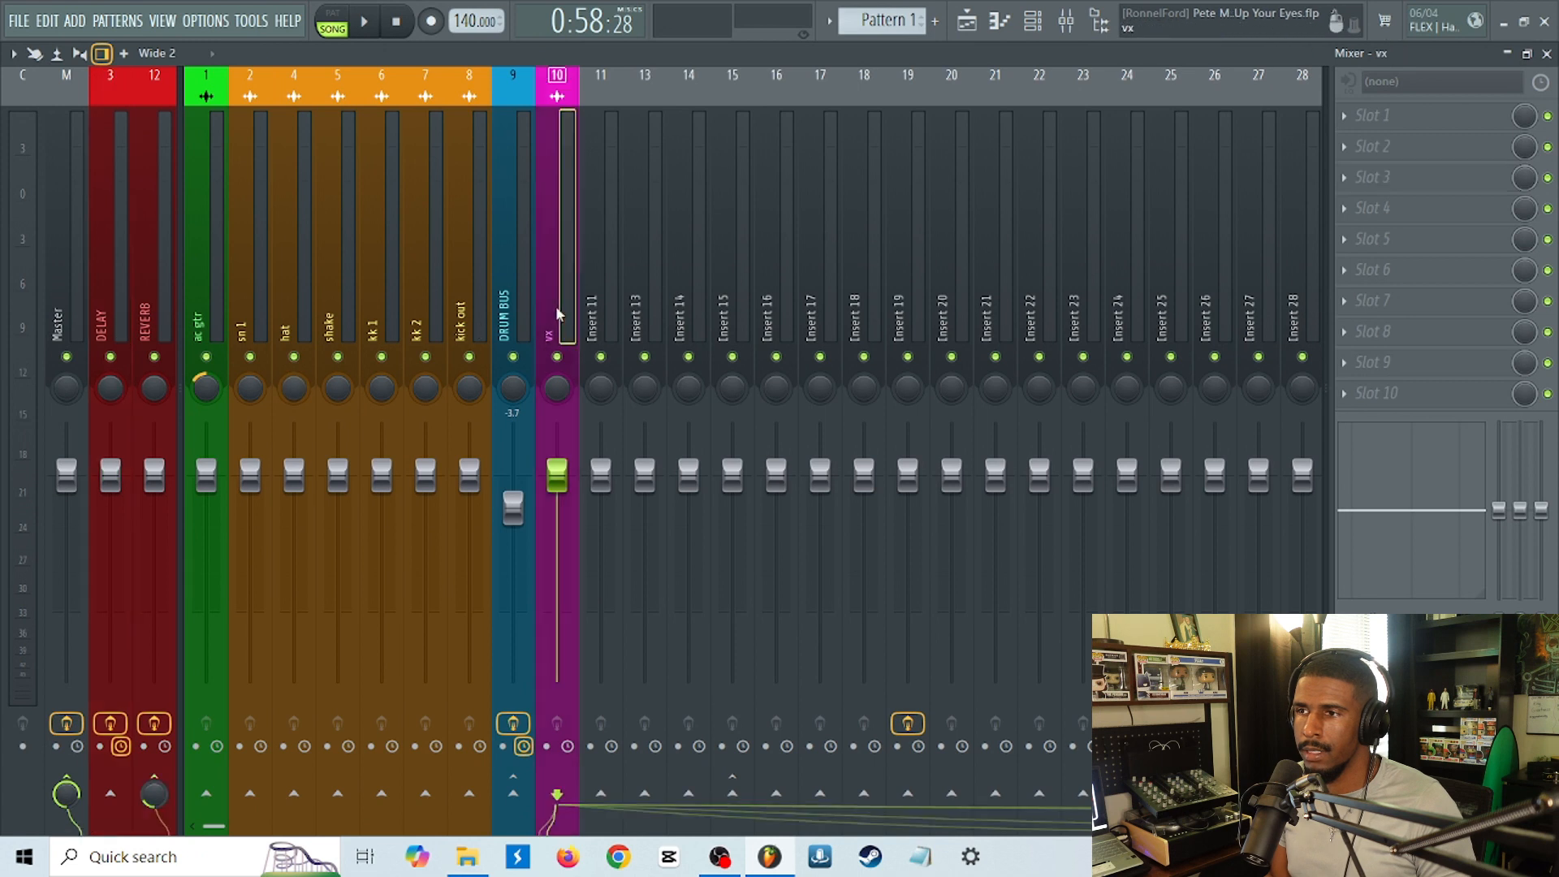
Set the Mix of EchoBoy on the DELAY track to 100% wet and close the plugin window.
left_click(98, 318)
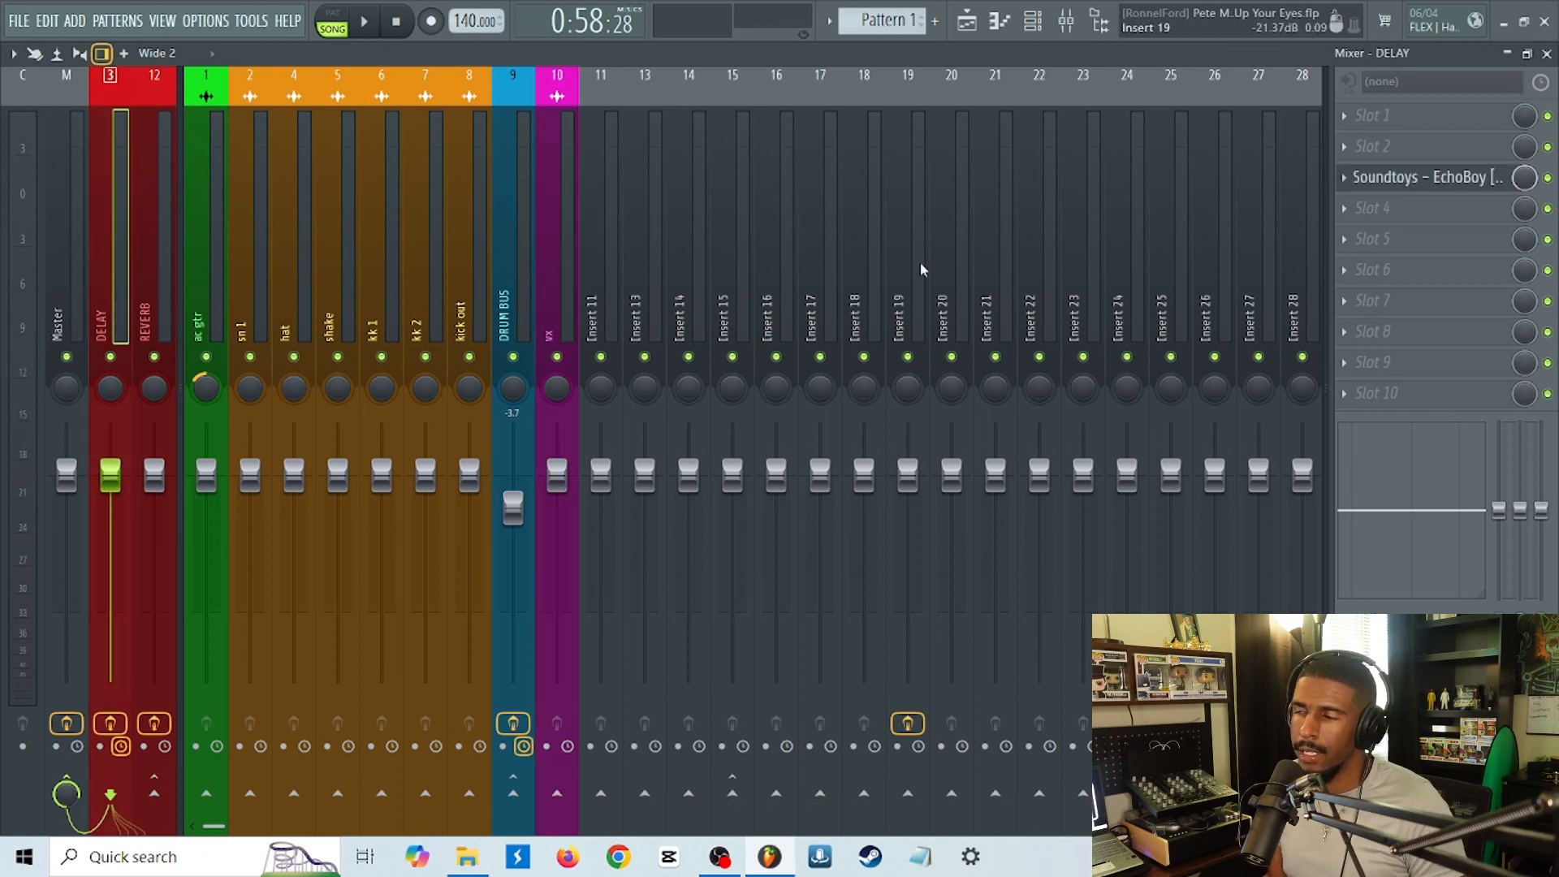
left_click(1420, 192)
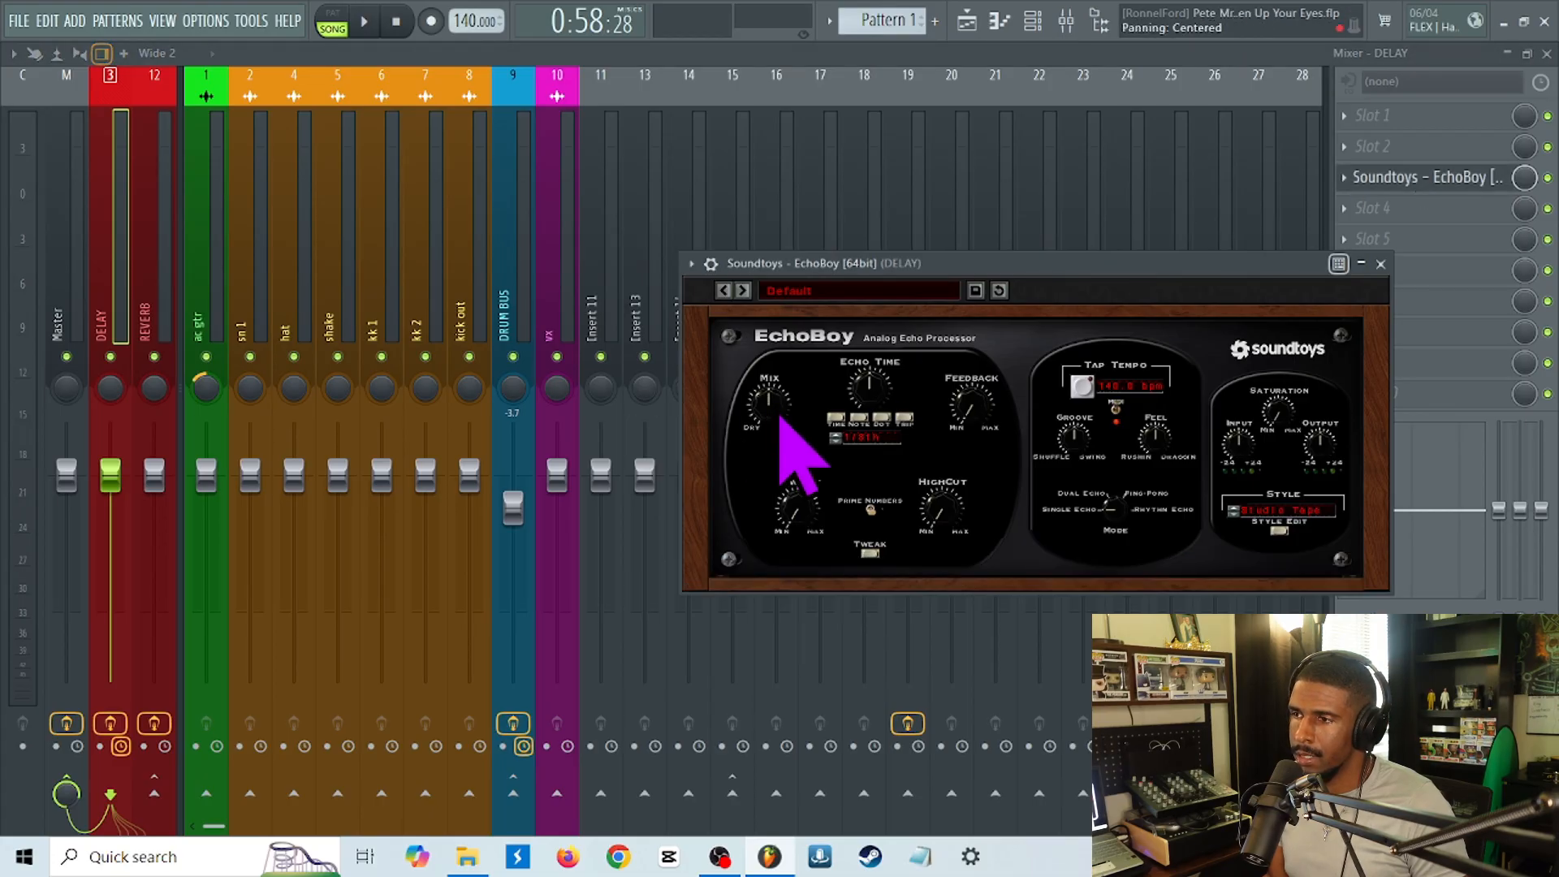
mouse_move(780, 416)
left_mouse_down()
mouse_move(811, 341)
mouse_move(794, 411)
mouse_move(788, 400)
mouse_move(771, 424)
mouse_move(773, 404)
left_mouse_up()
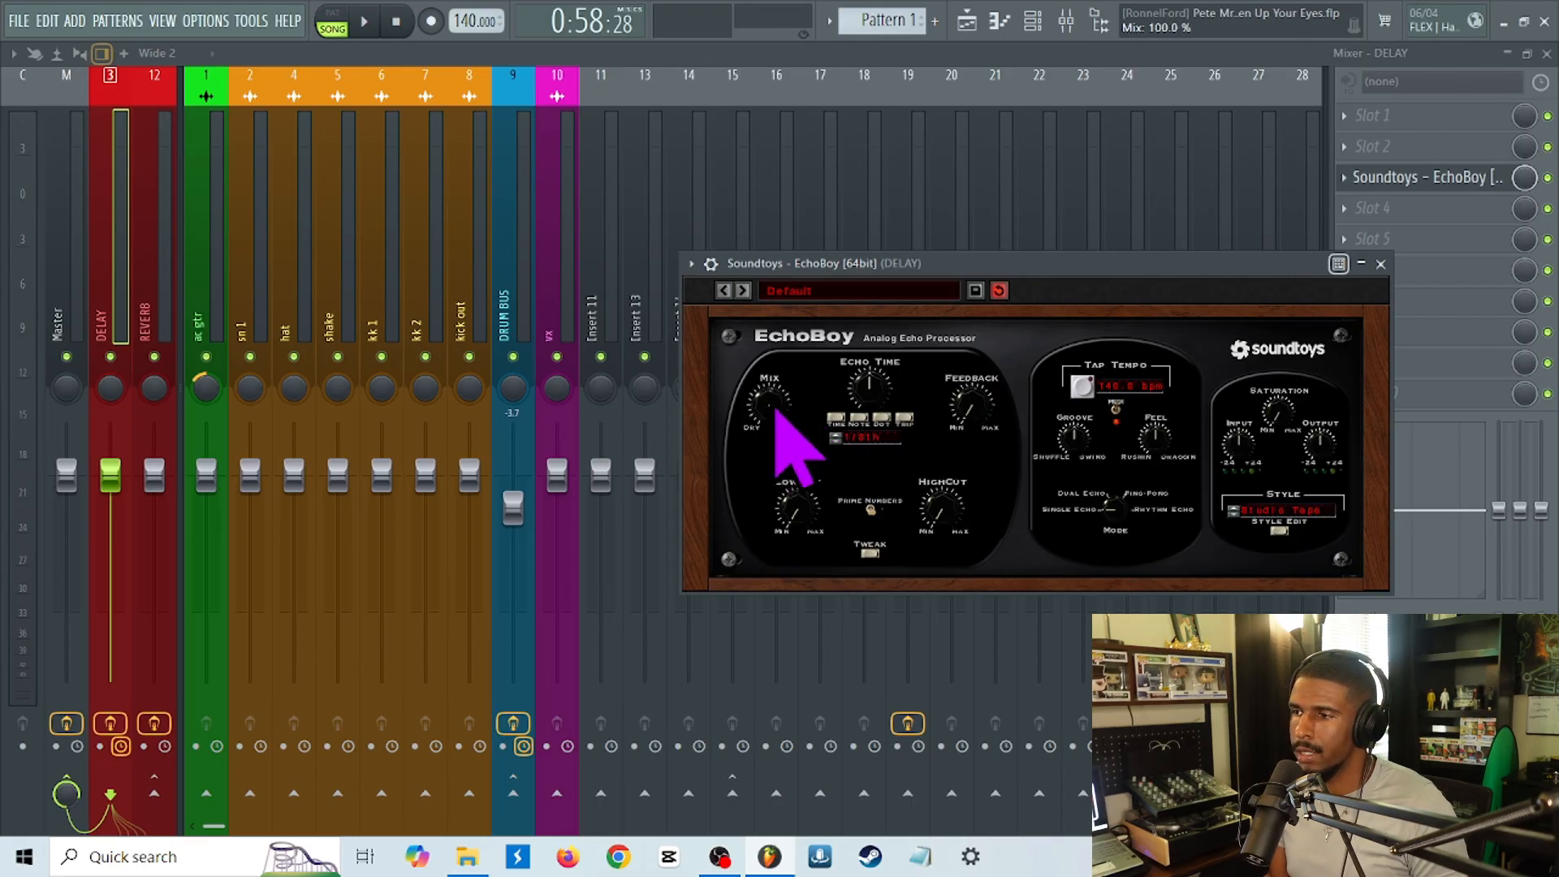
left_click(1485, 178)
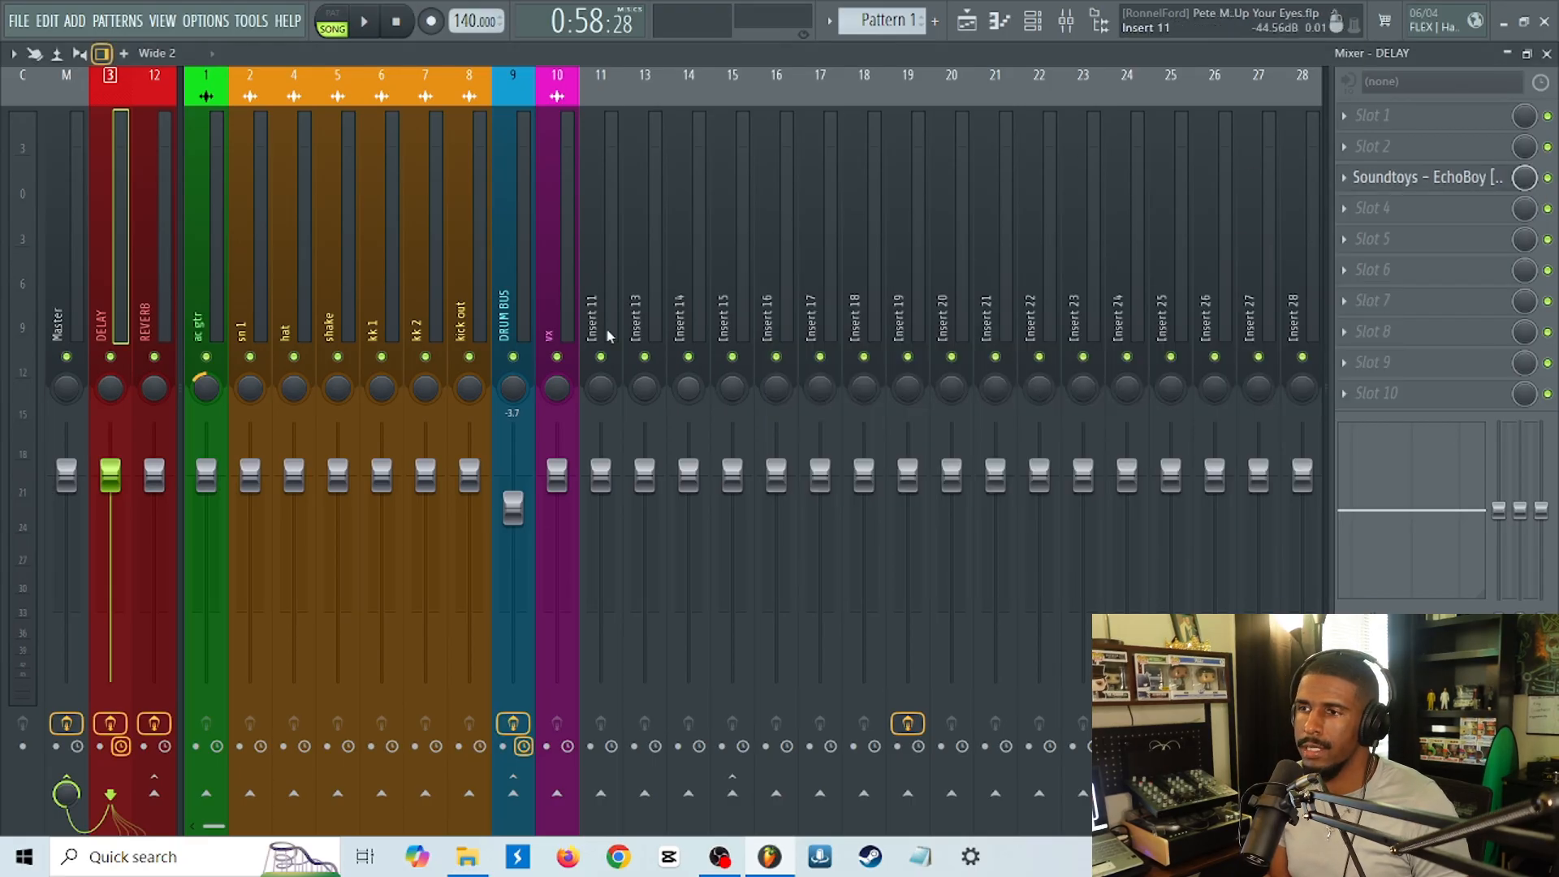
Solo the vx track, sidechain it to the DELAY track, and raise its send level.
left_click(562, 341)
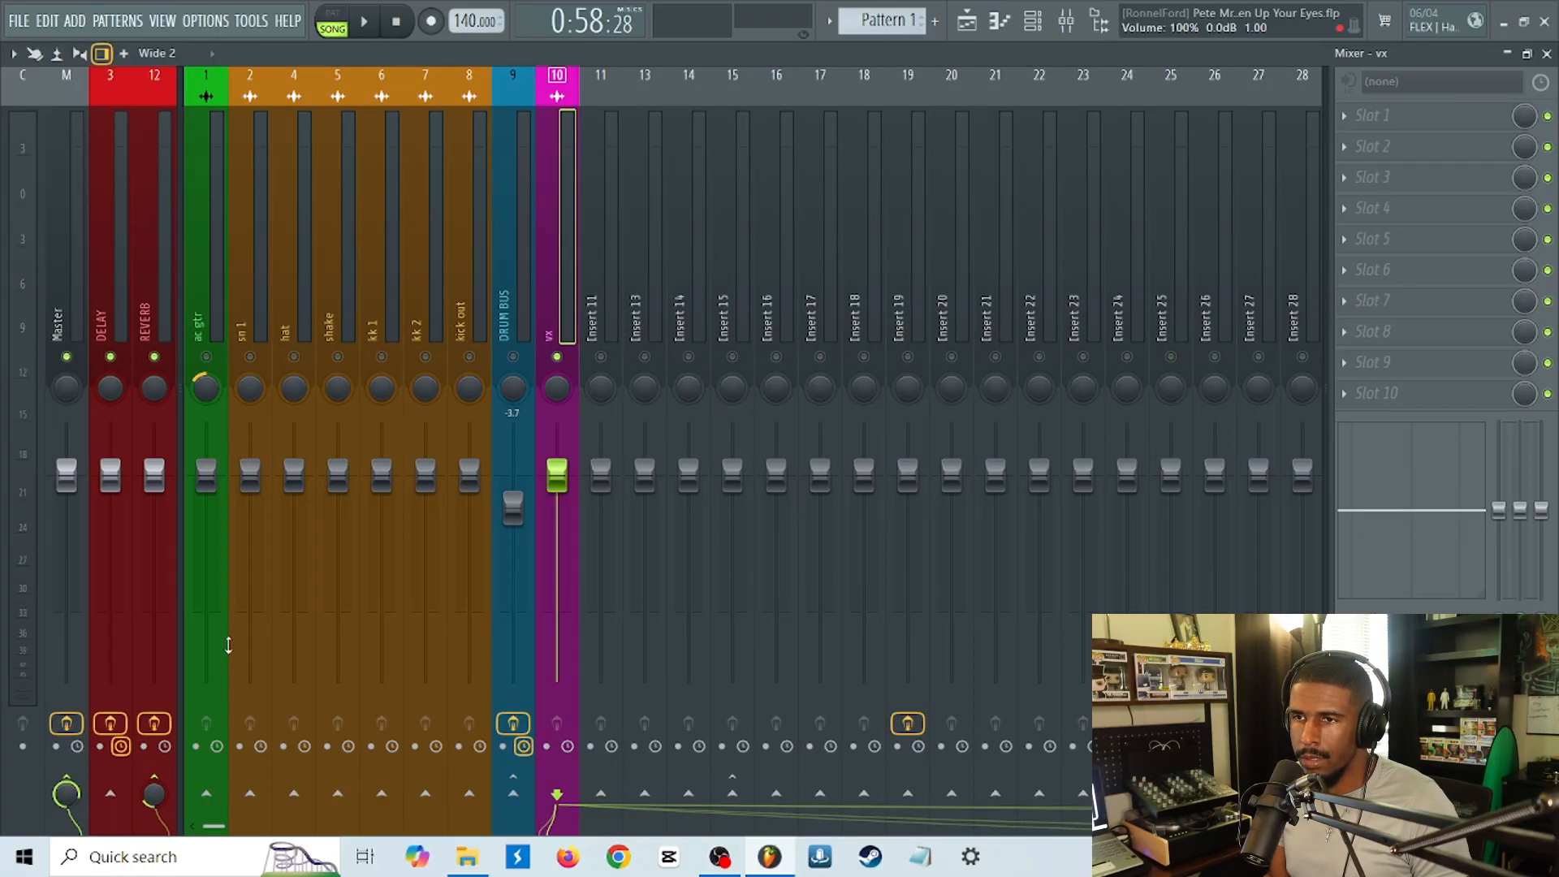
right_click(114, 801)
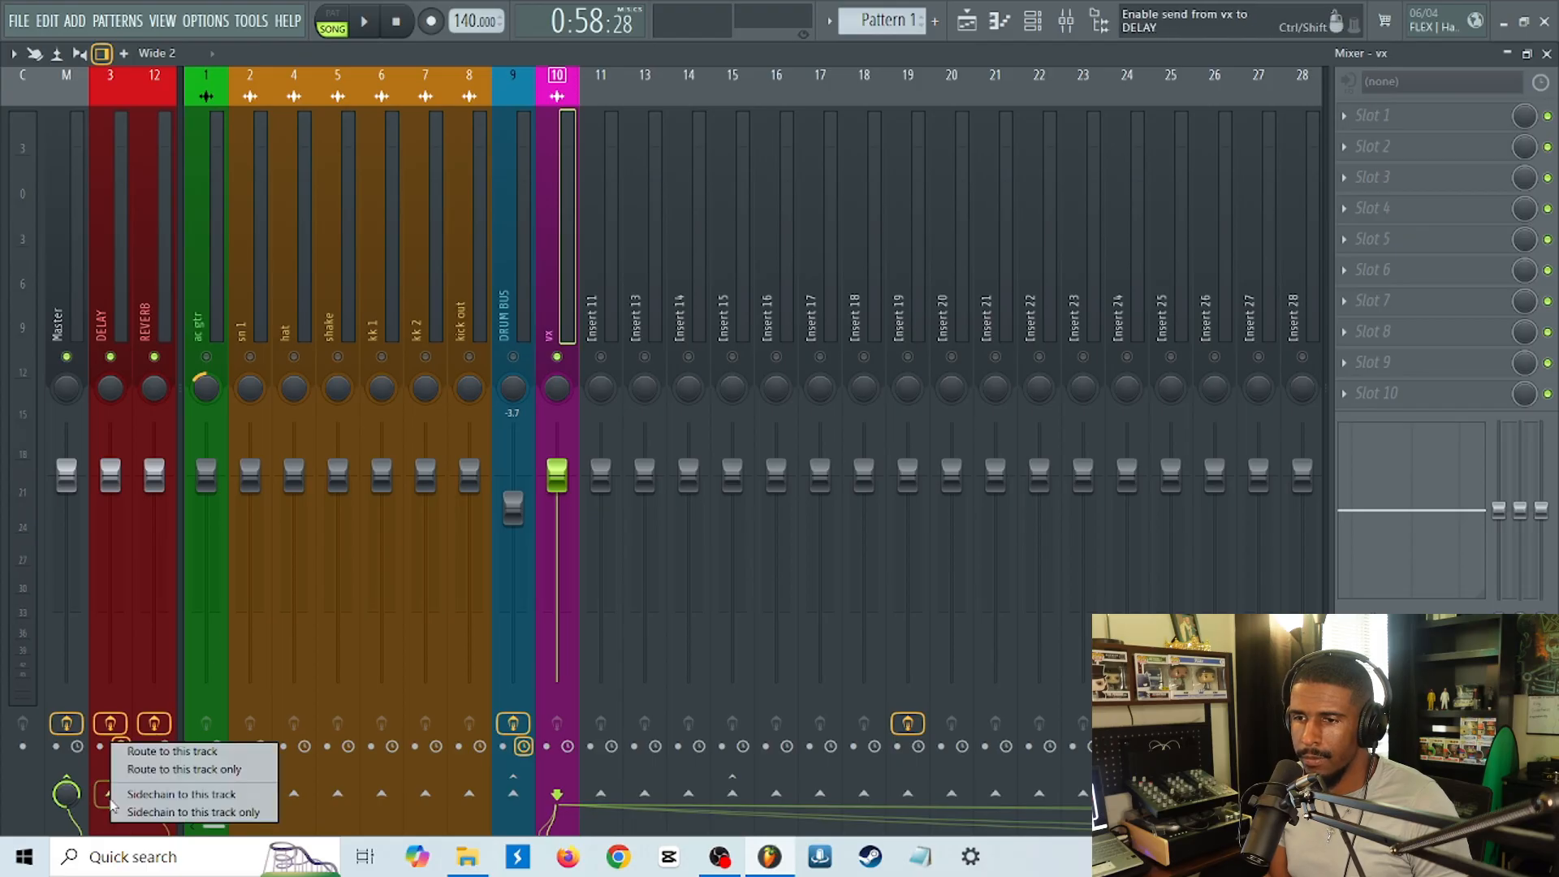
left_click(163, 797)
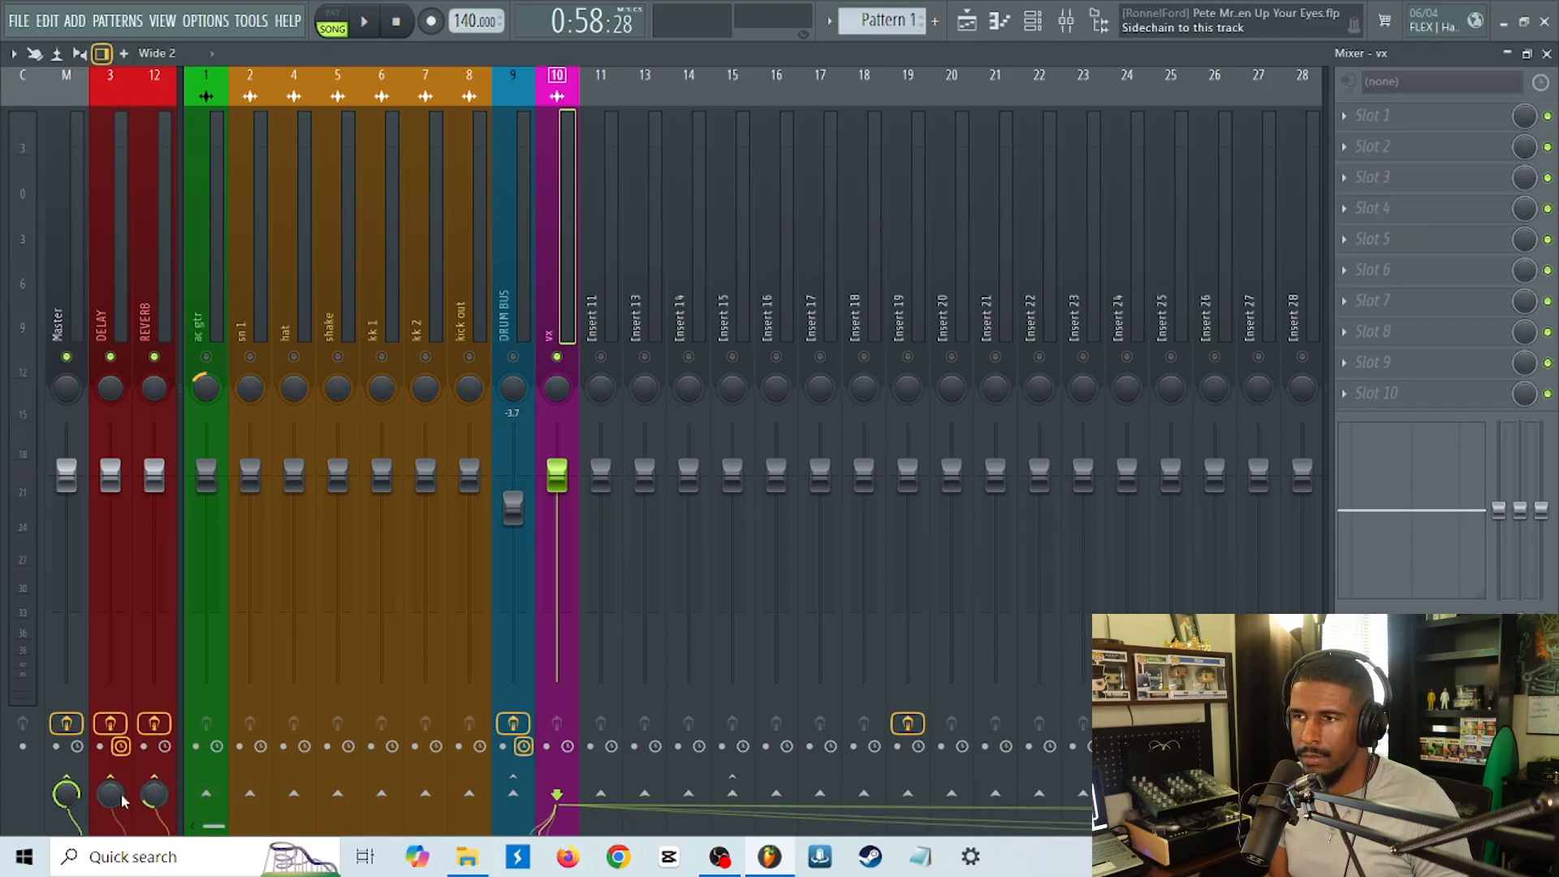
left_click_drag(113, 802, 112, 727)
Set EchoBoy's echo time on the DELAY track to a 1/4 note during playback, and stop playback.
left_click(104, 313)
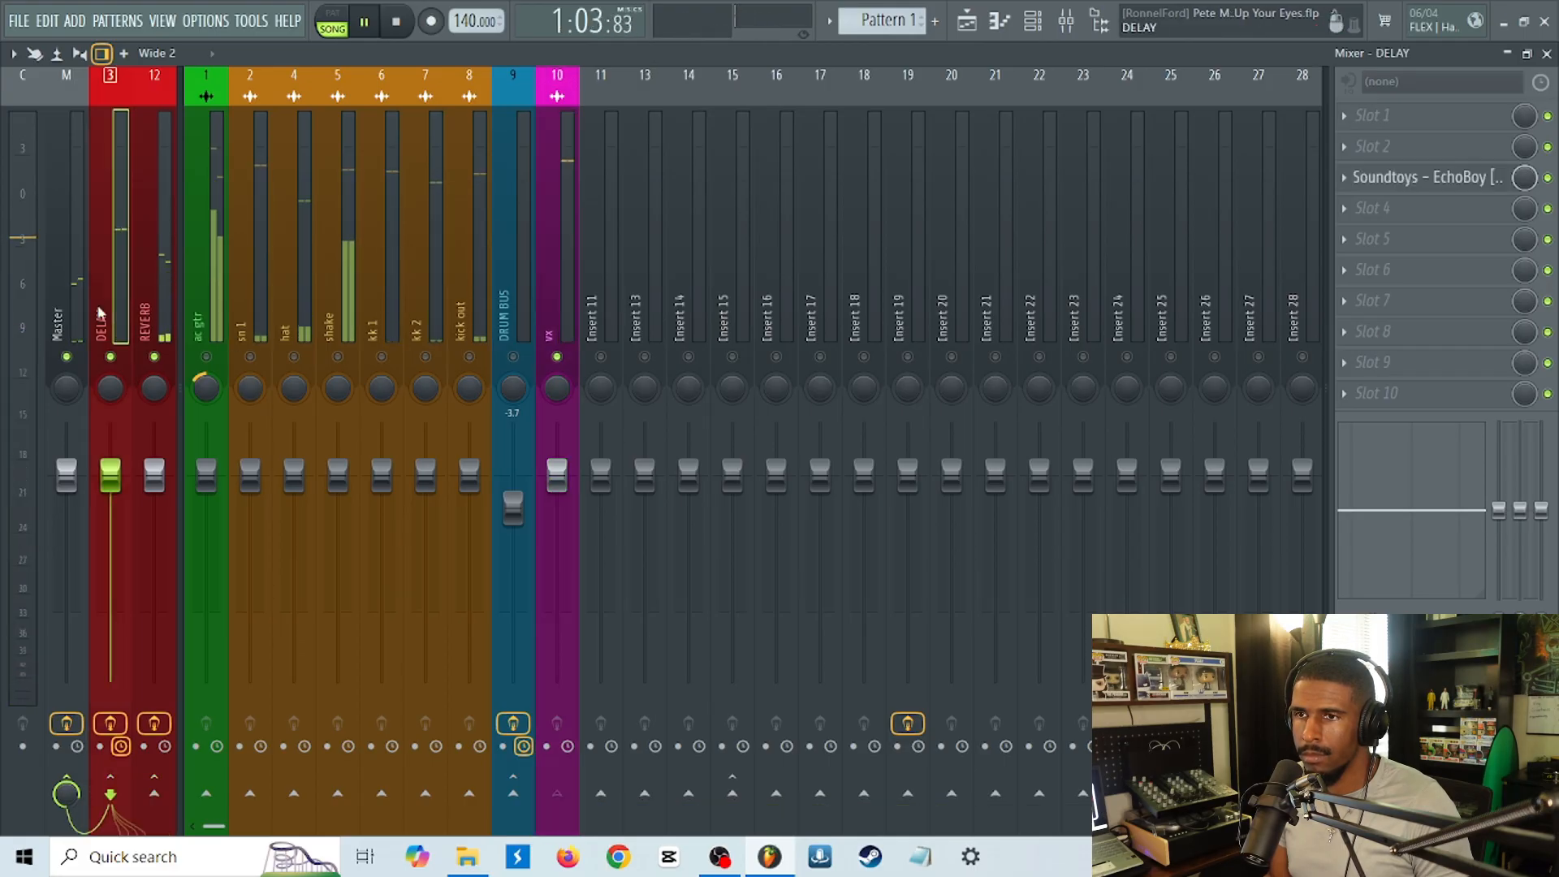
left_click(1397, 178)
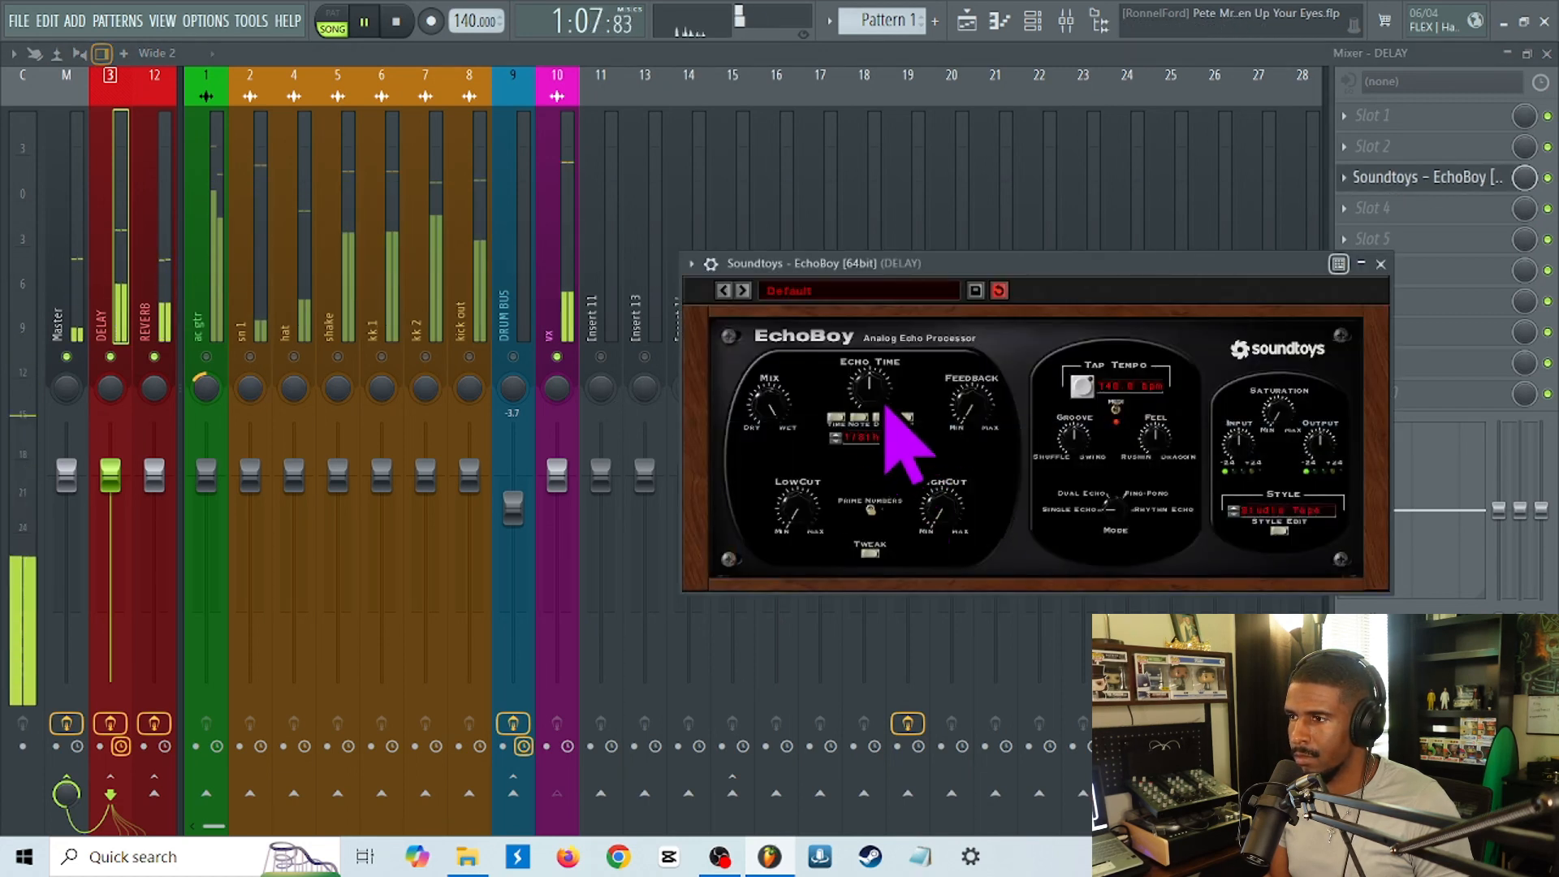
left_click_drag(878, 398, 891, 391)
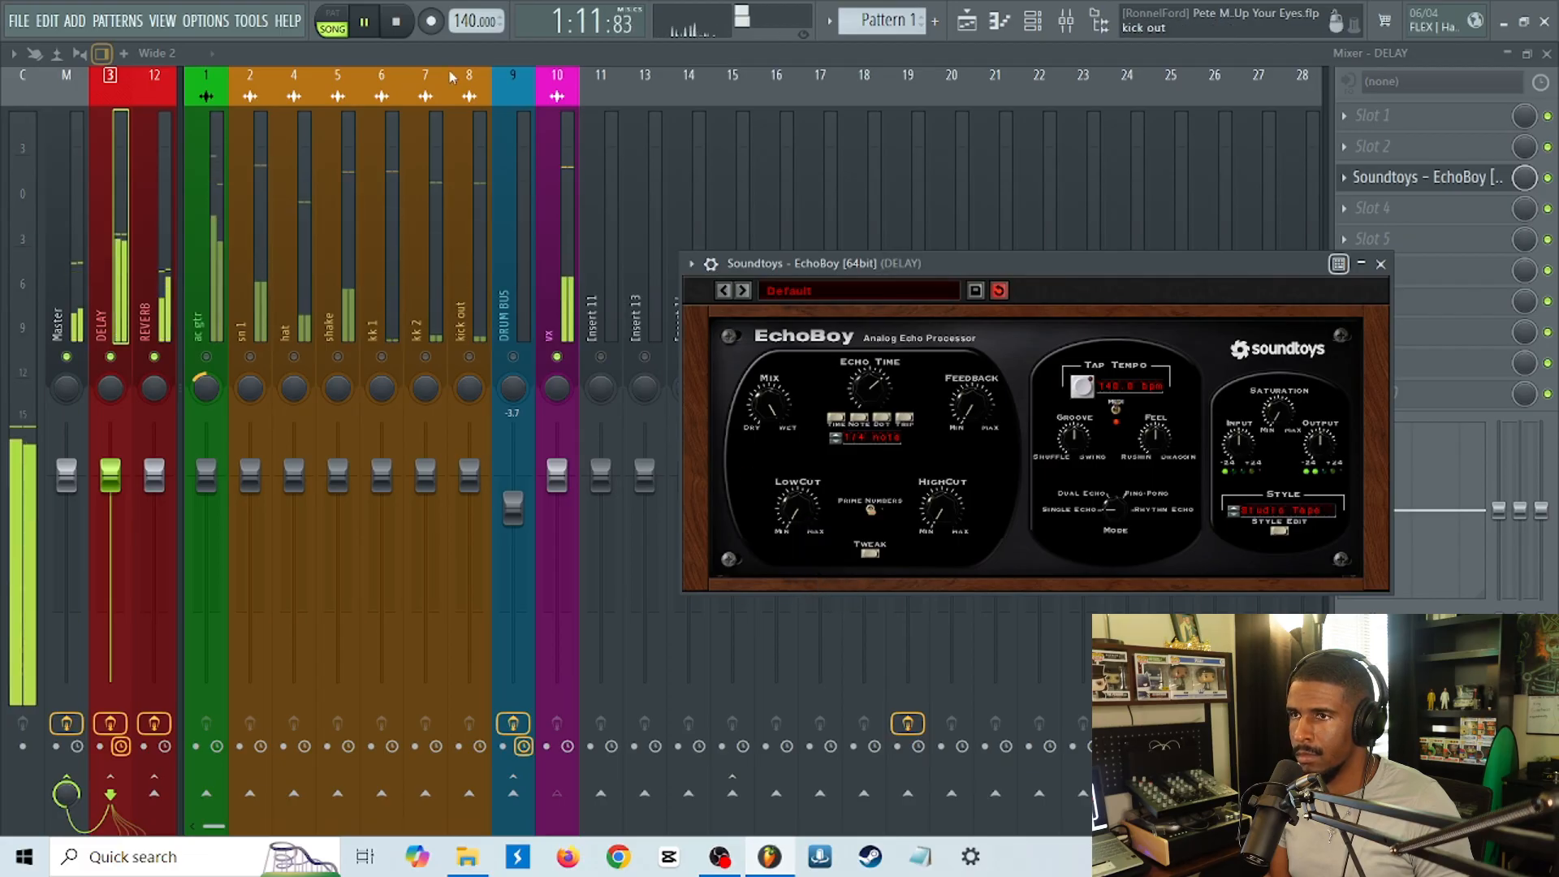
left_click(397, 22)
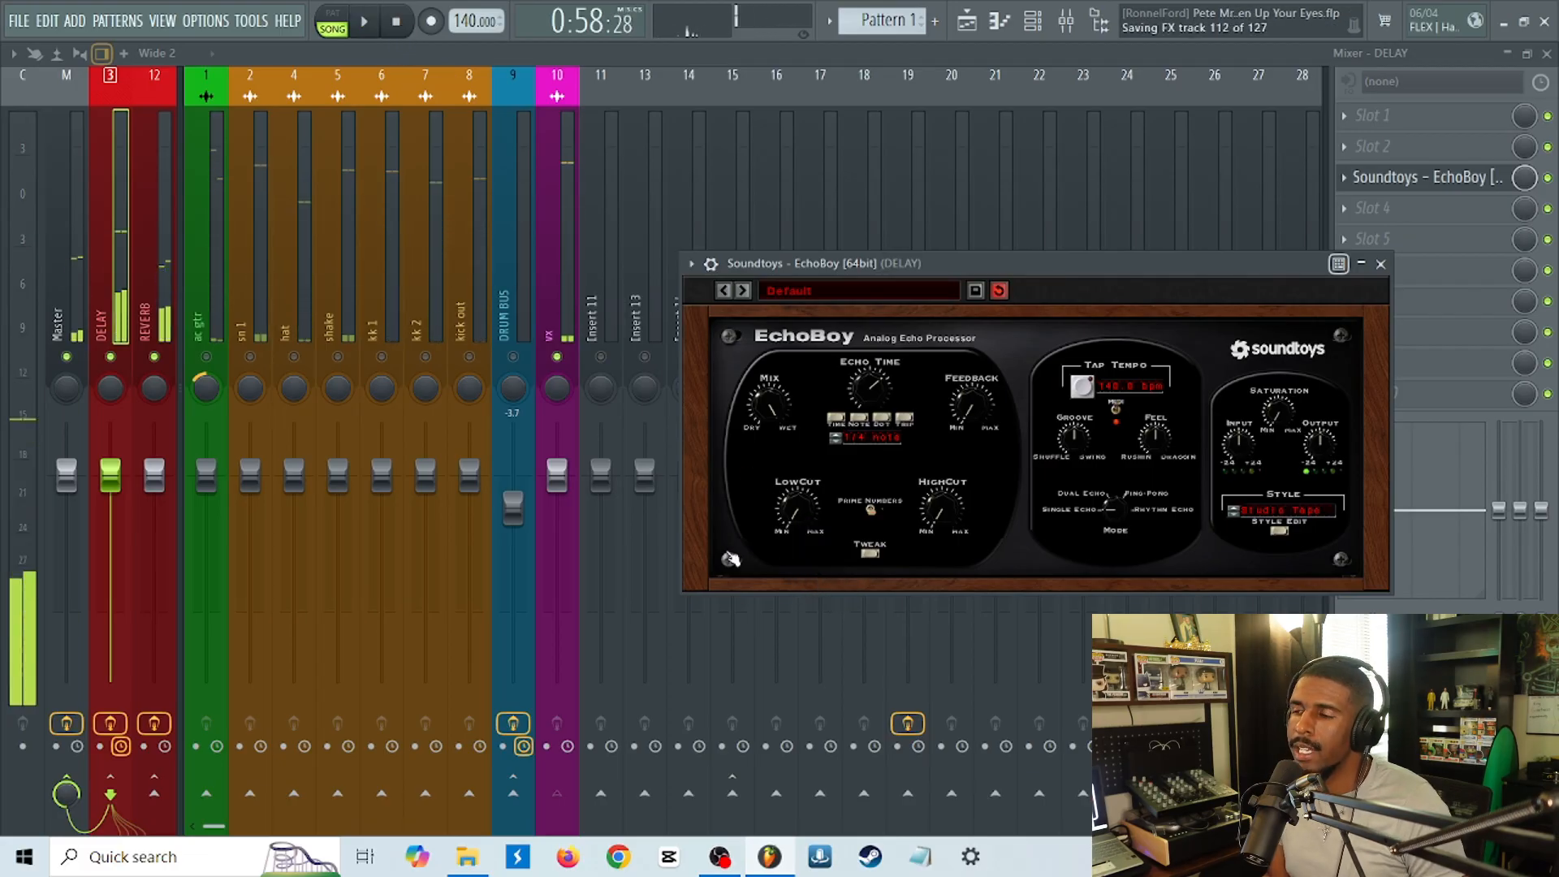
Set EchoBoy's LowCut to 0.24, adjust its HighCut, and close the plugin window.
left_click_drag(802, 490, 796, 504)
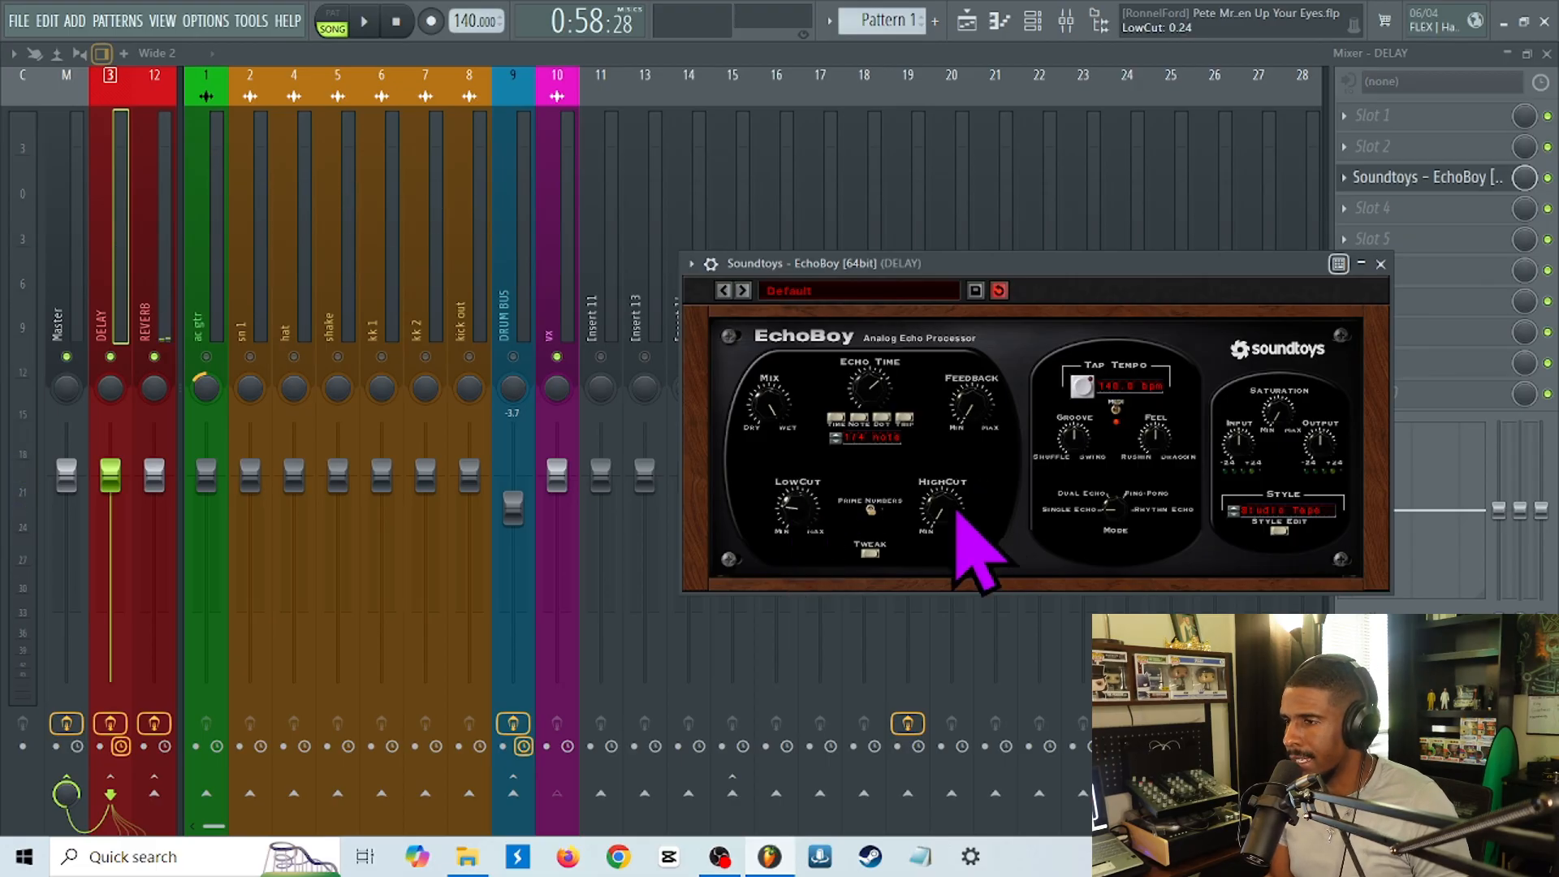
mouse_move(955, 513)
left_mouse_down()
mouse_move(967, 488)
mouse_move(957, 511)
left_mouse_up()
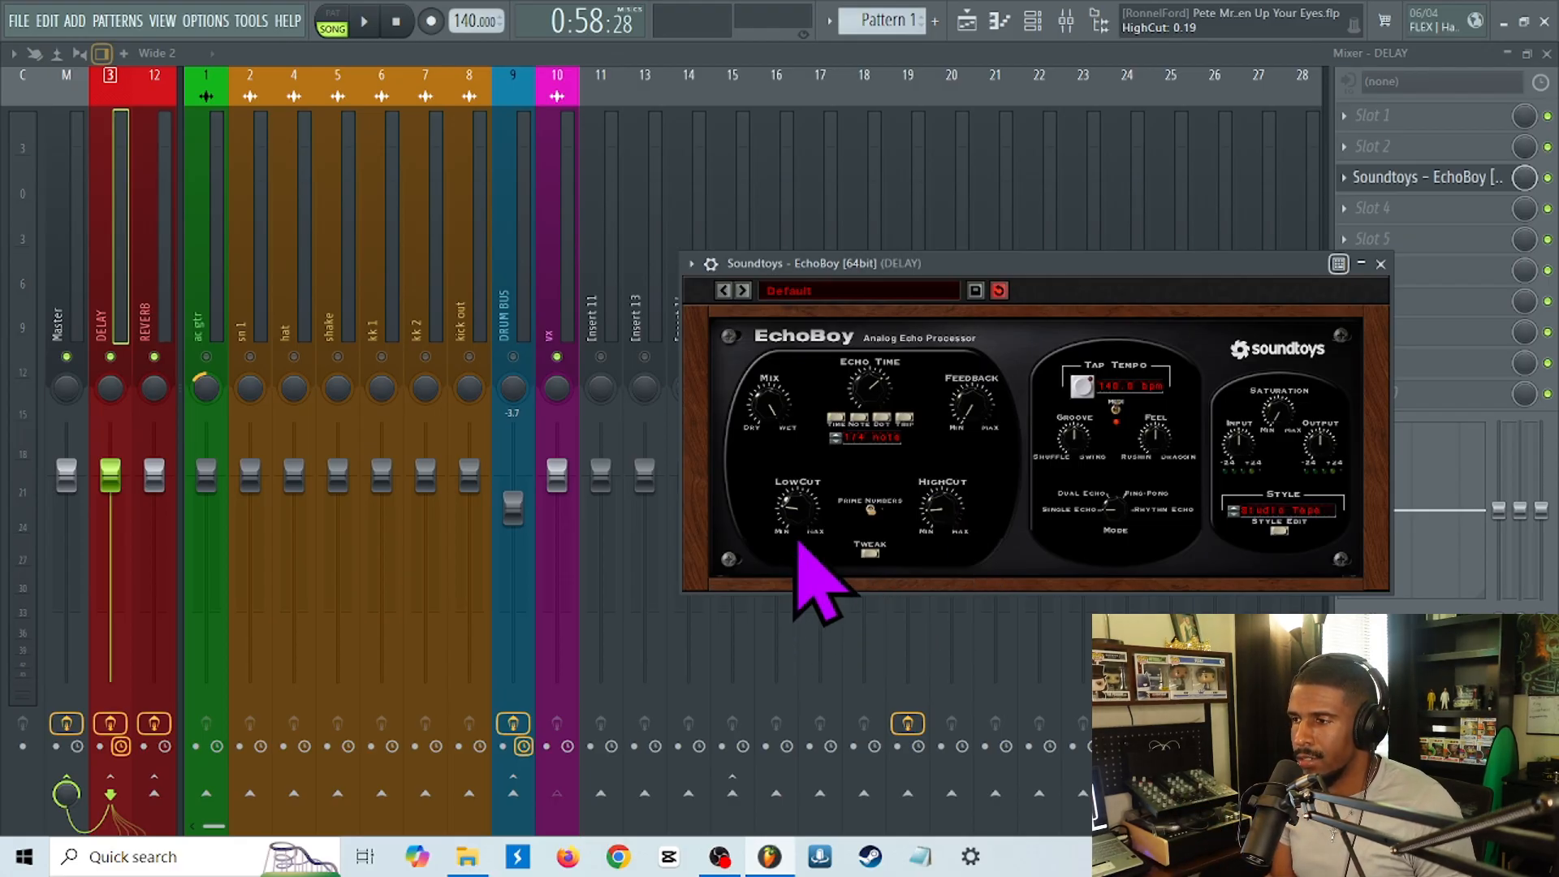
left_click_drag(936, 536, 949, 520)
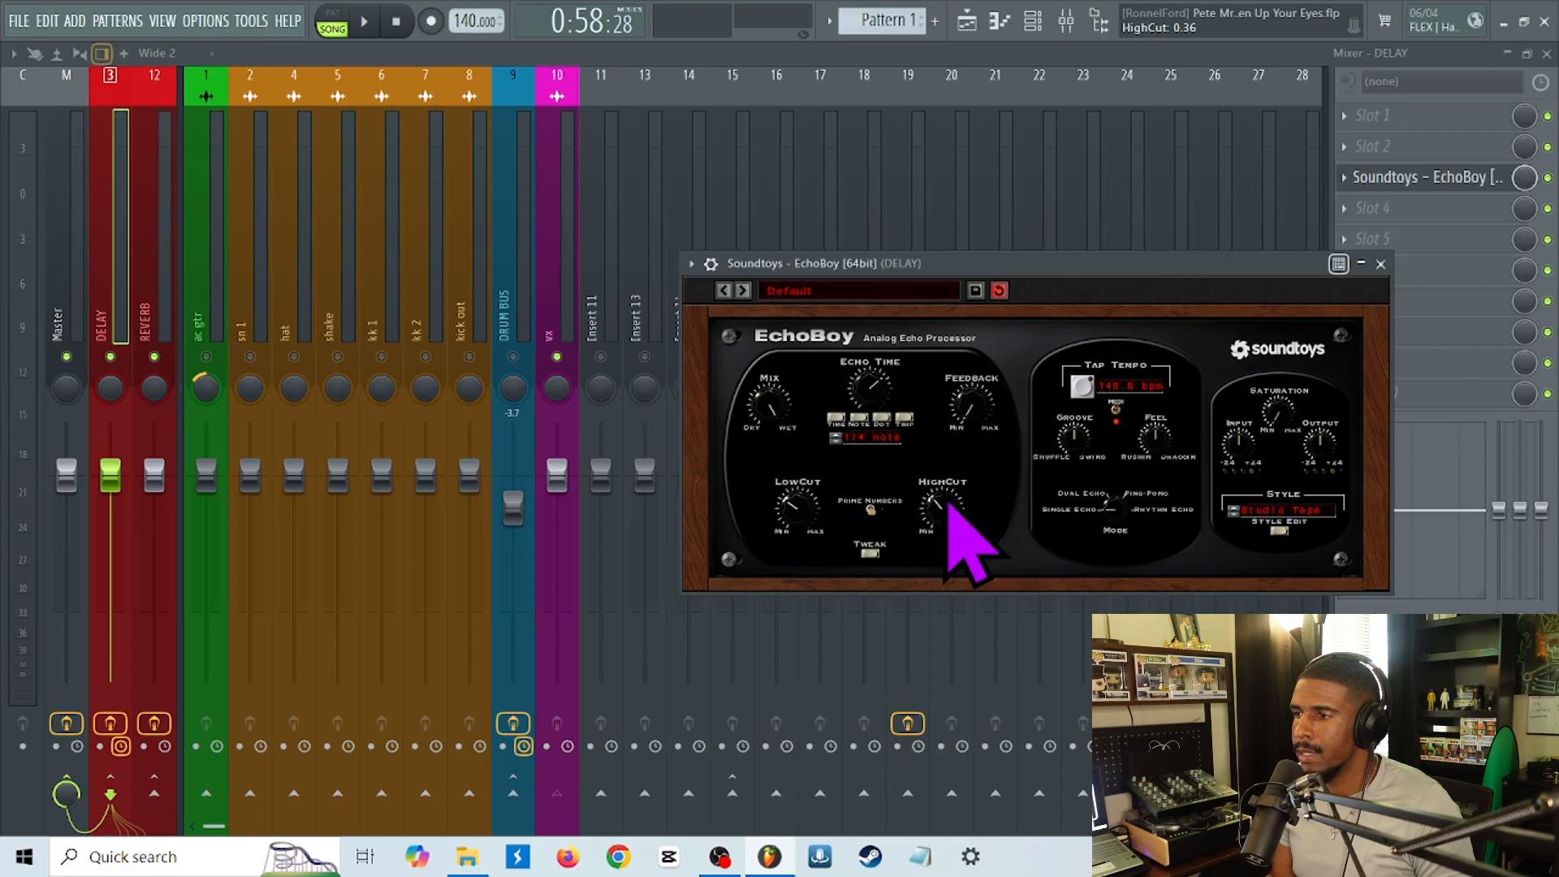
left_click(1410, 177)
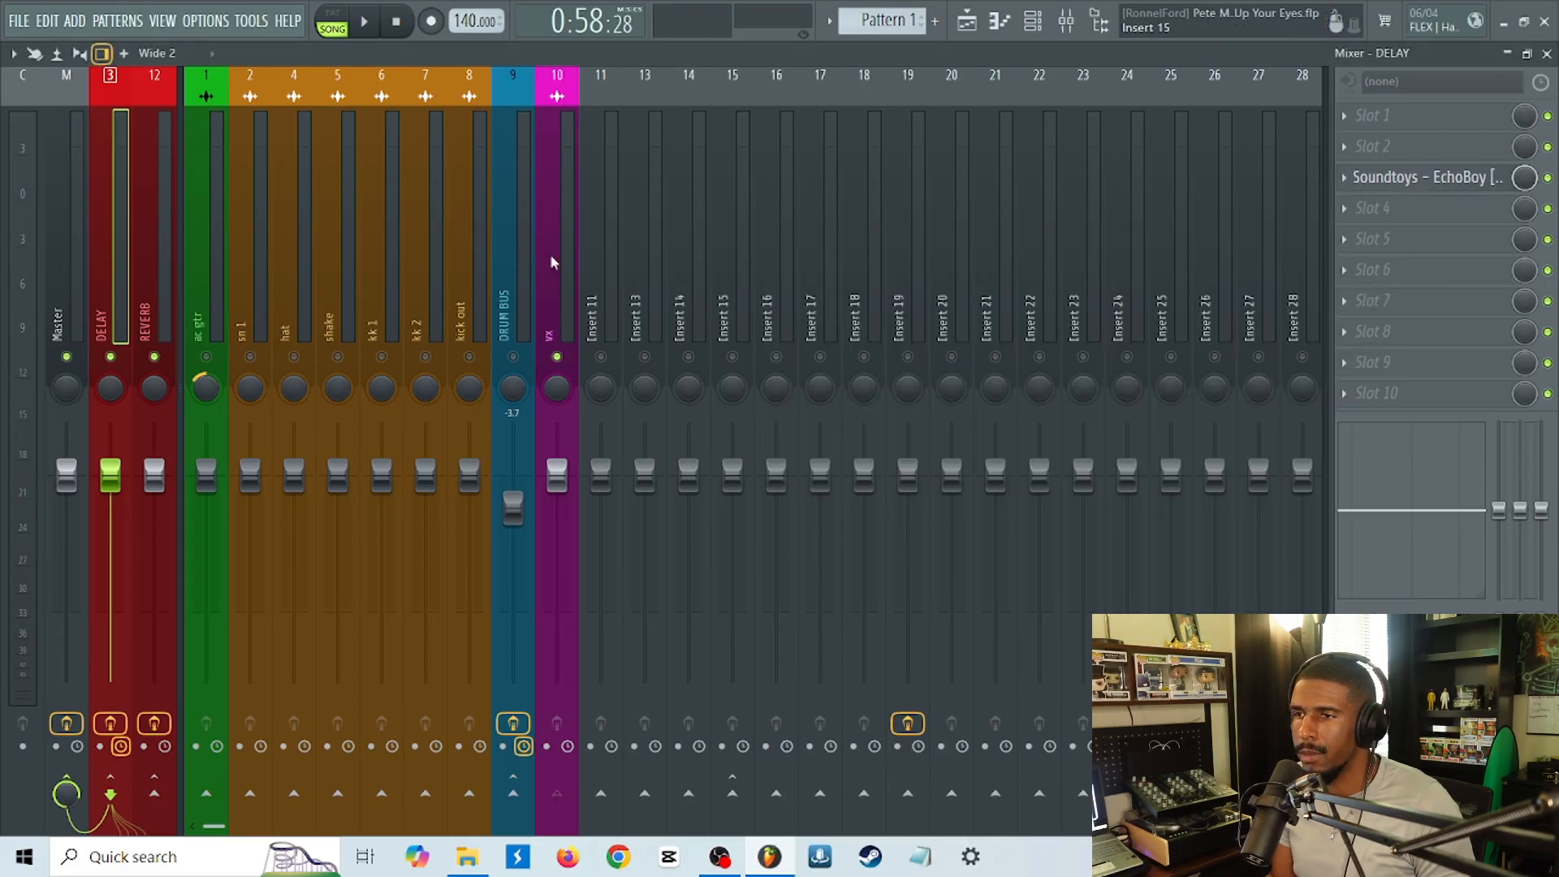
Unsolo vx, play the full mix, and fine-tune the vx send level to the DELAY track.
right_click(556, 357)
key("space")
left_click(556, 333)
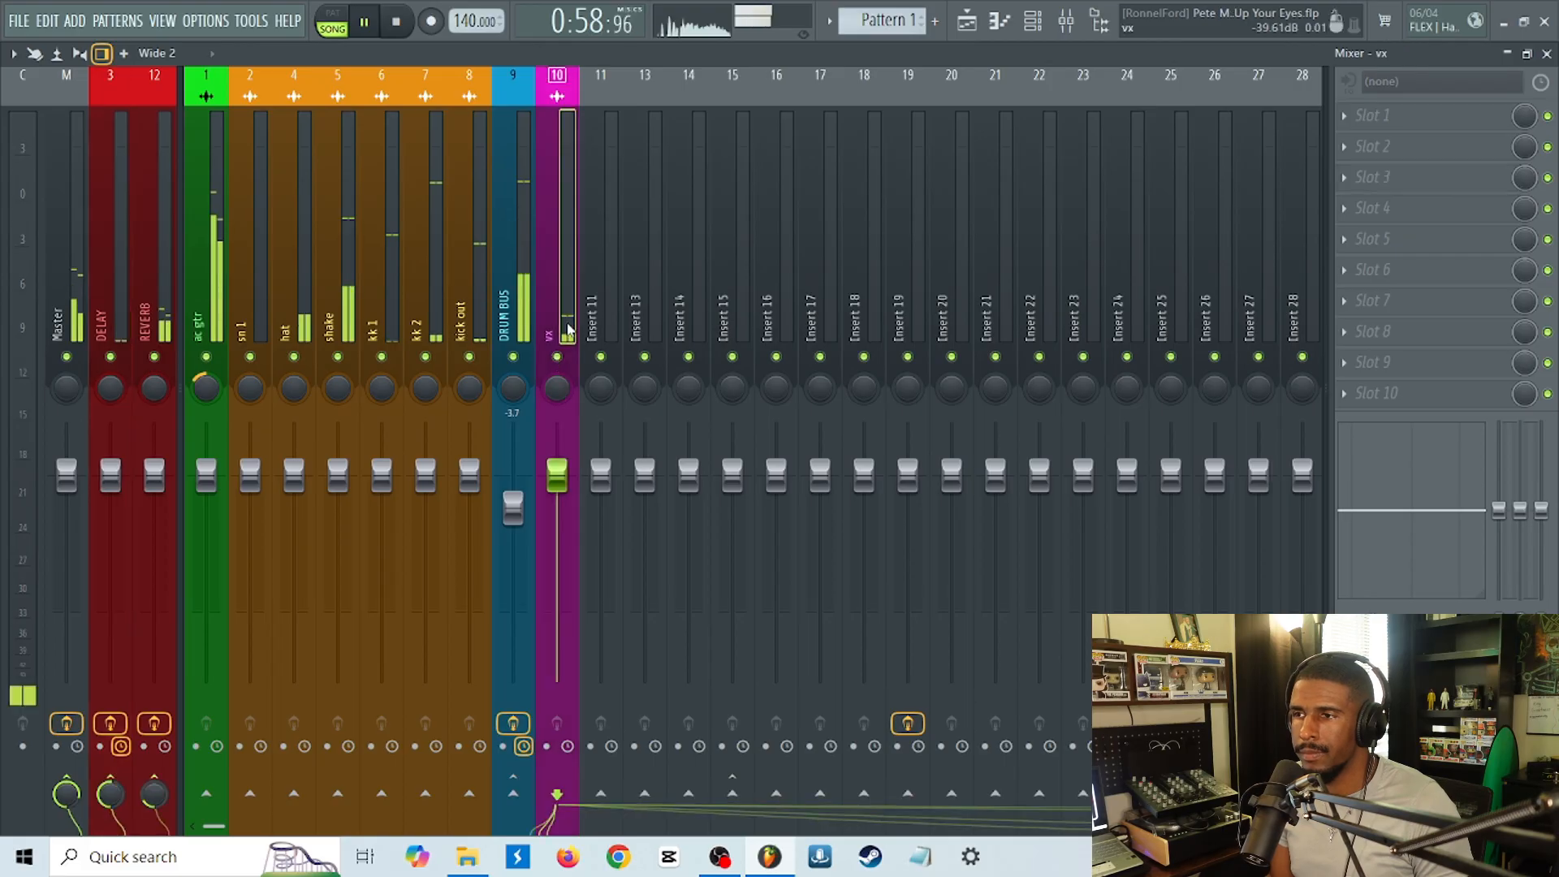
left_click_drag(111, 796, 112, 789)
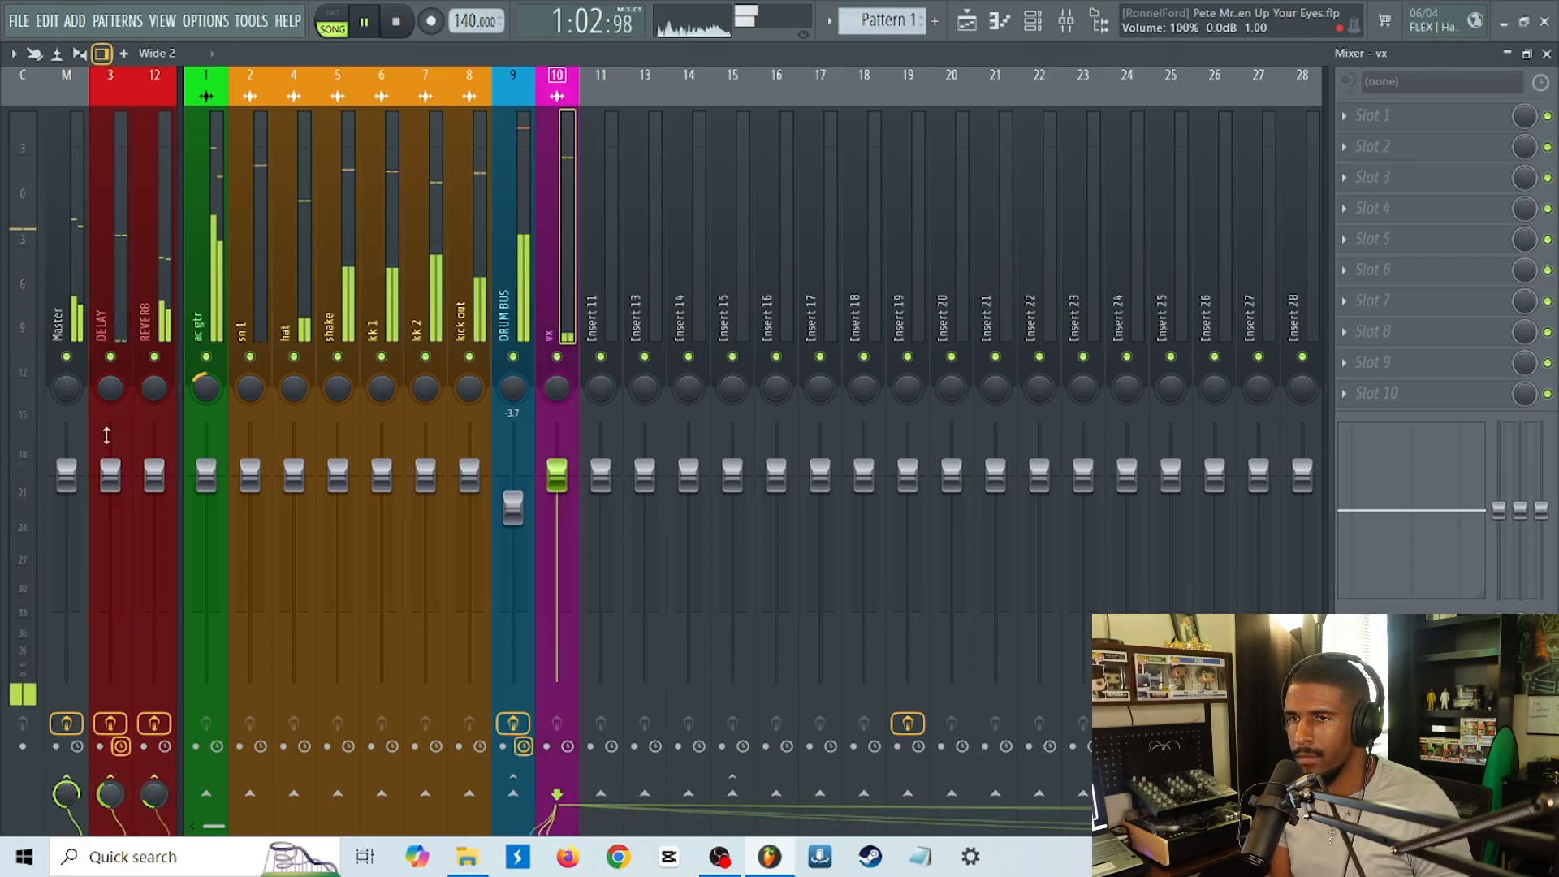
Try panning the DELAY track during playback, reset its pan to center, reselect vx and stop playback.
mouse_move(109, 388)
left_mouse_down()
mouse_move(110, 418)
mouse_move(108, 372)
left_mouse_up()
right_click(110, 387)
left_click(161, 449)
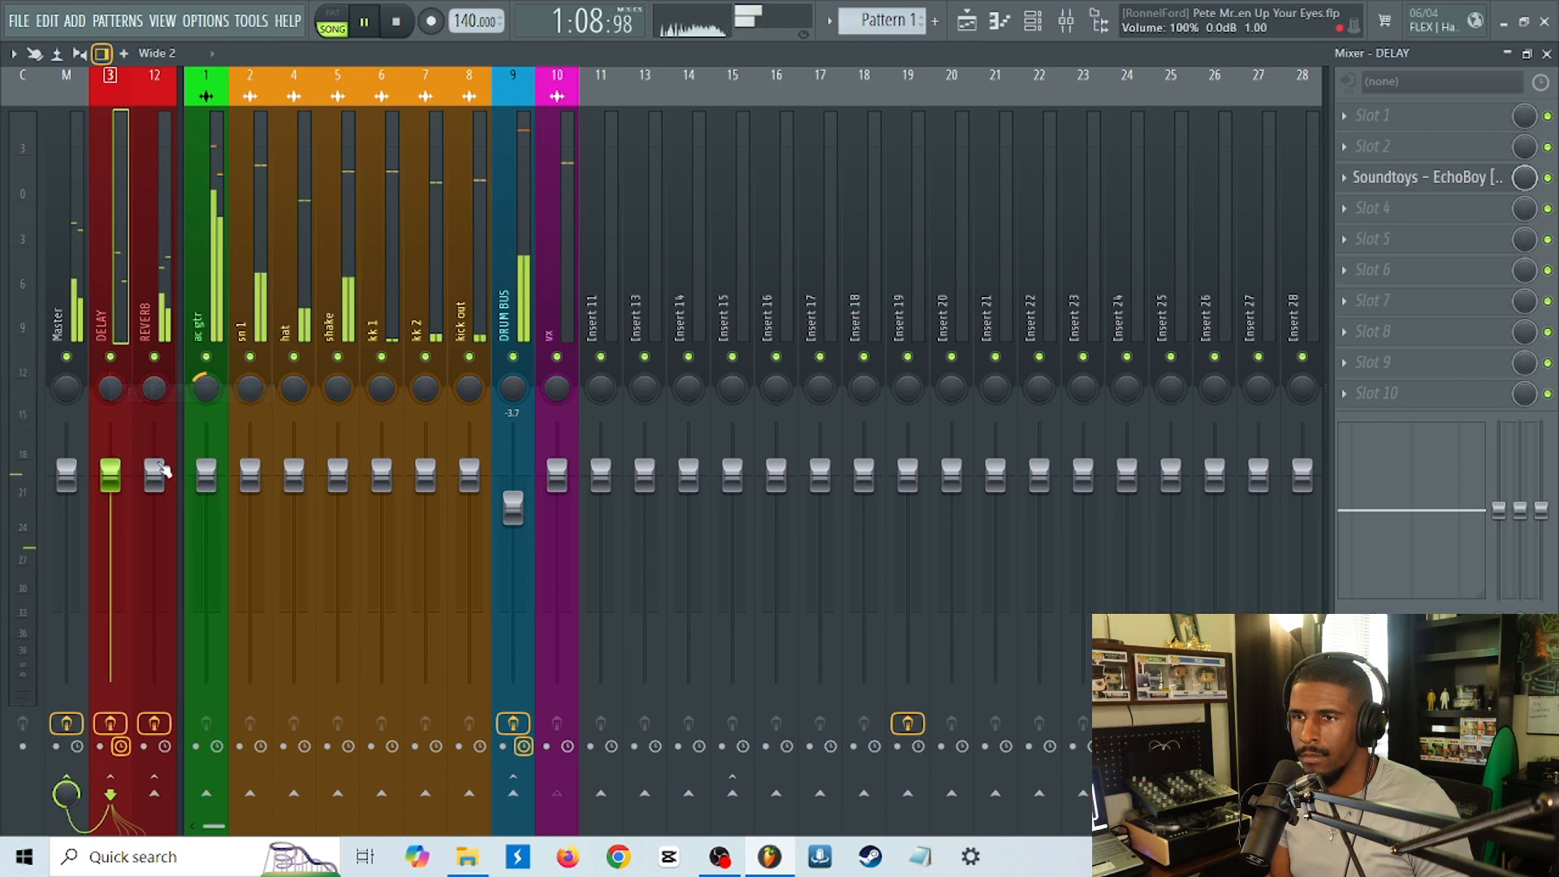
left_click(556, 337)
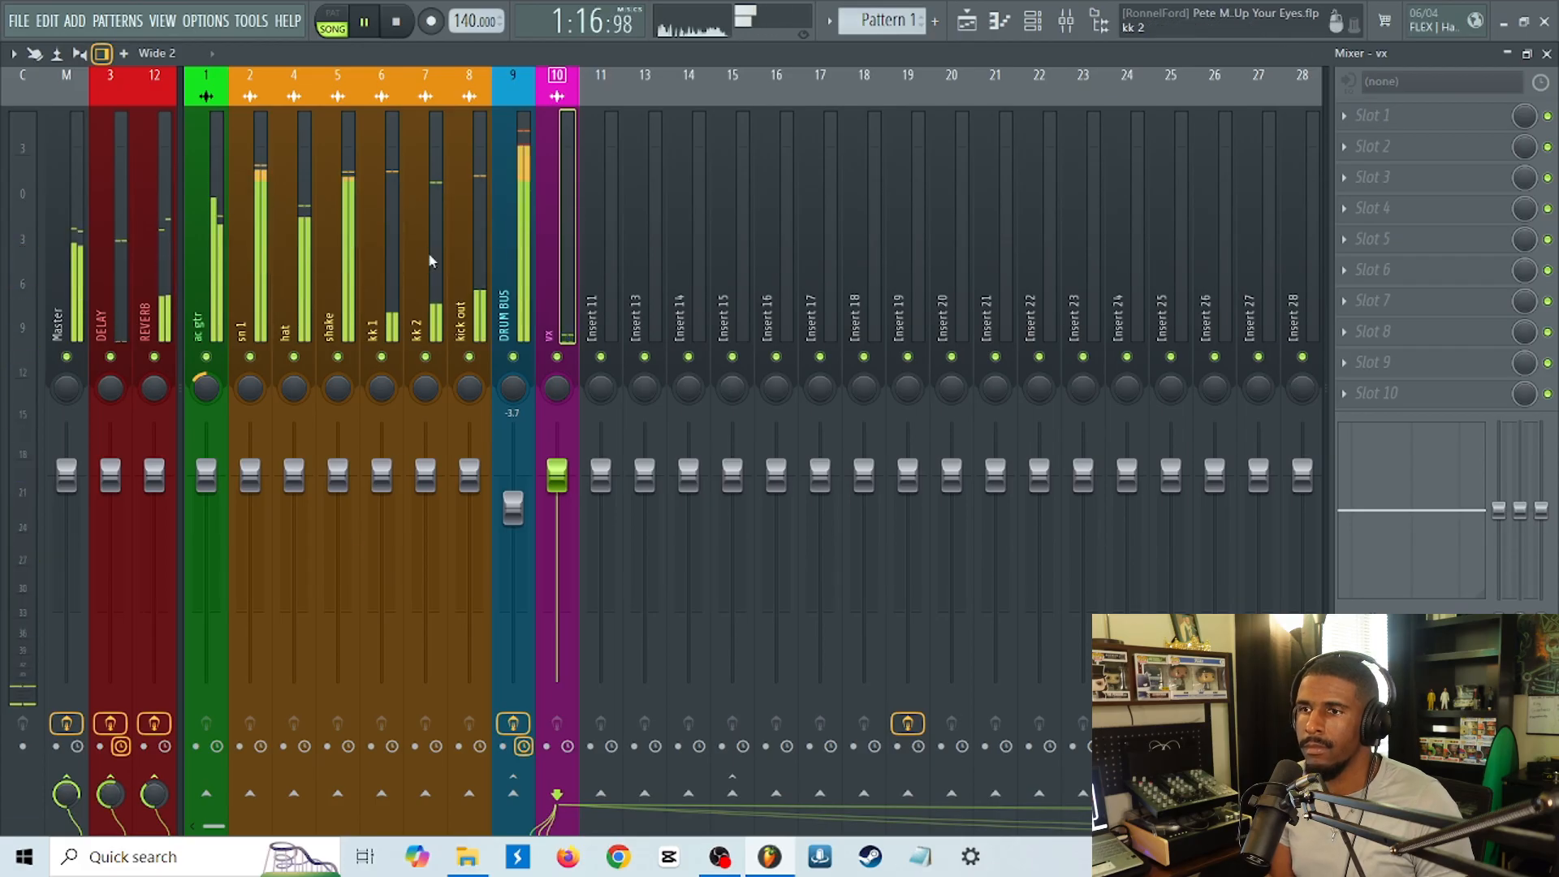
left_click(397, 28)
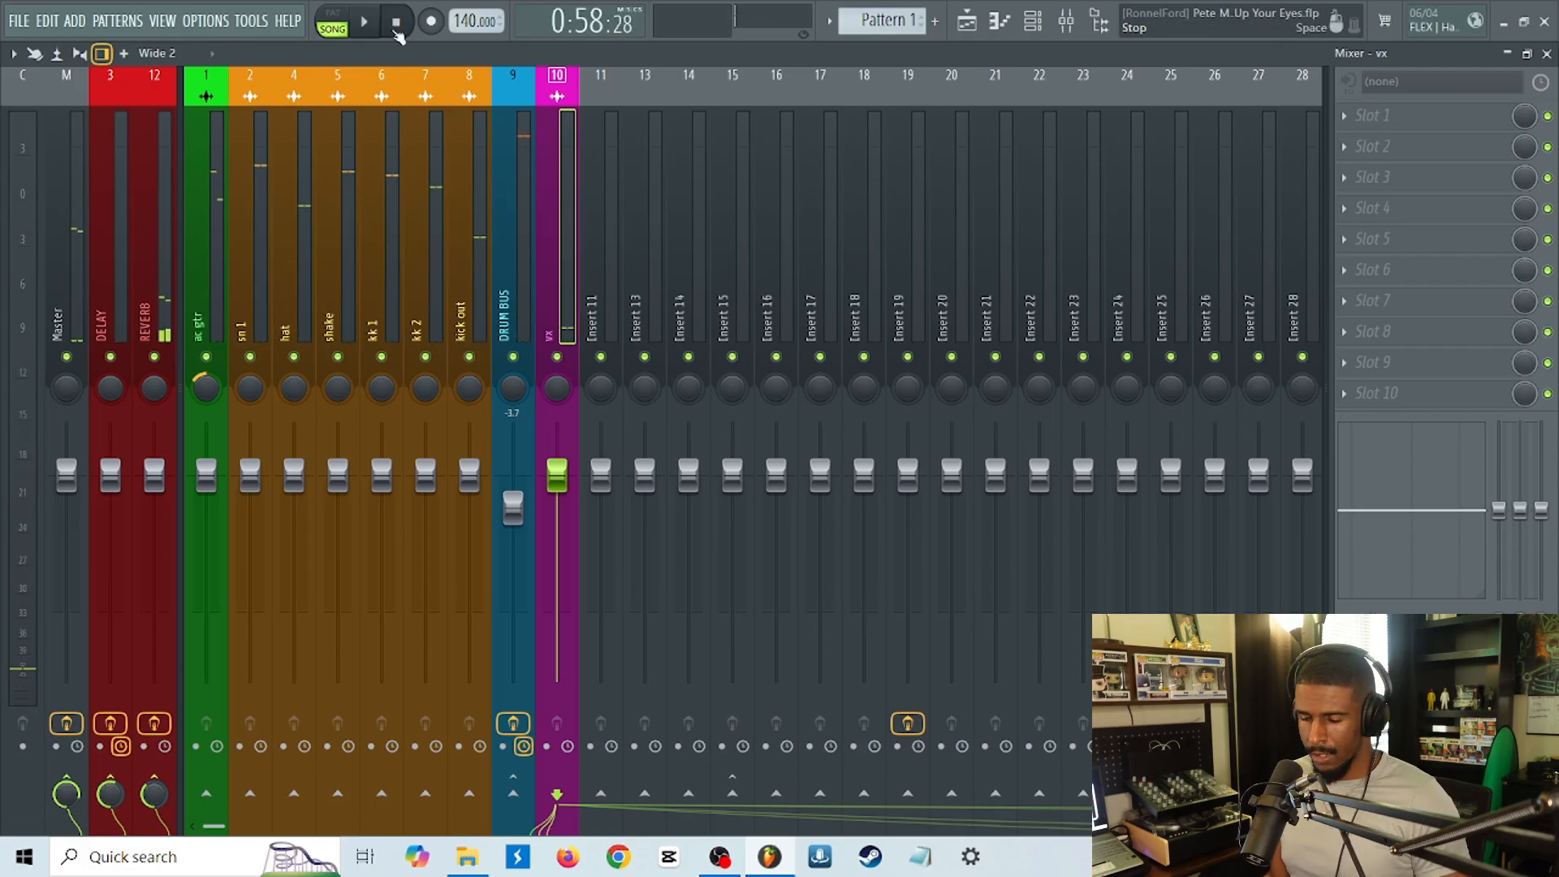